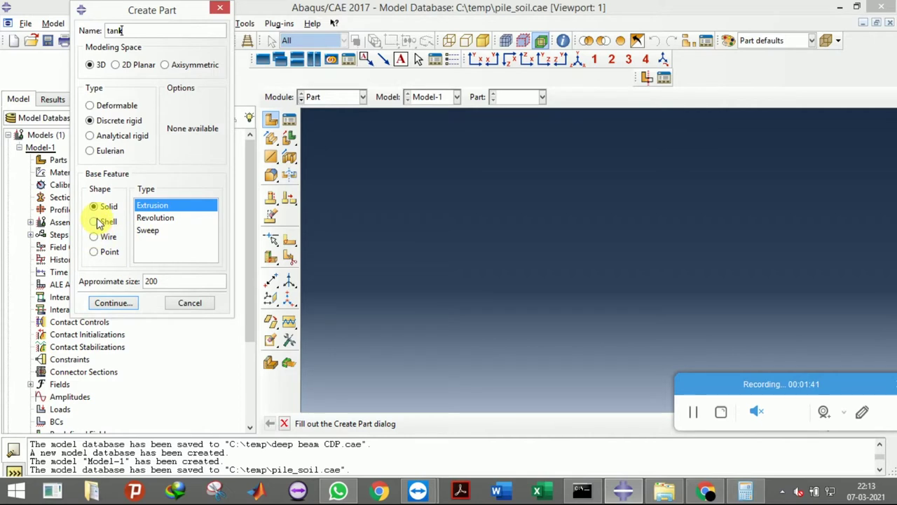
Create the 3D discrete rigid part "tank" with a planar shell as its base feature.
left_click(94, 221)
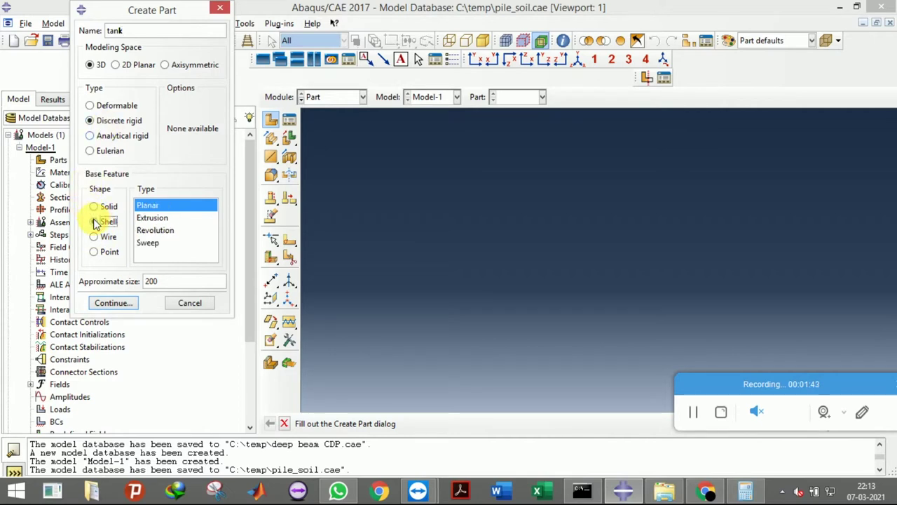
left_click(172, 220)
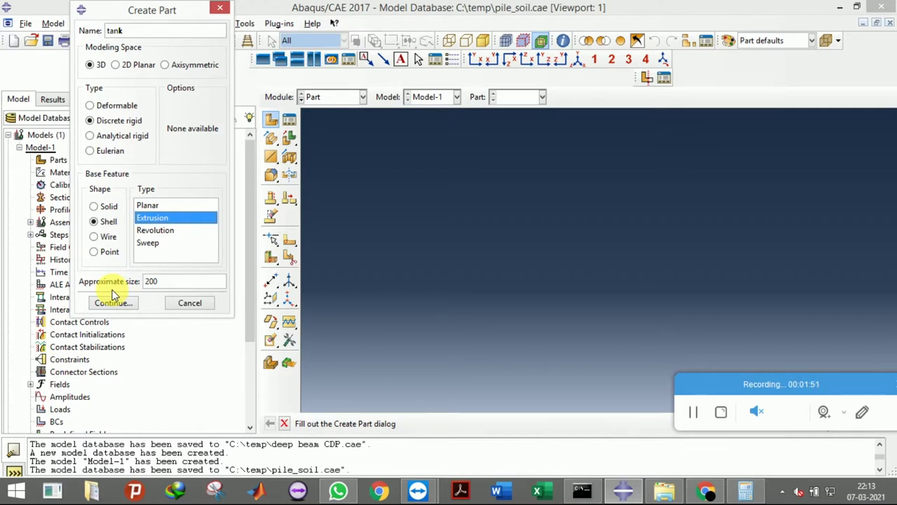
left_click(96, 207)
left_click(95, 221)
left_click(169, 205)
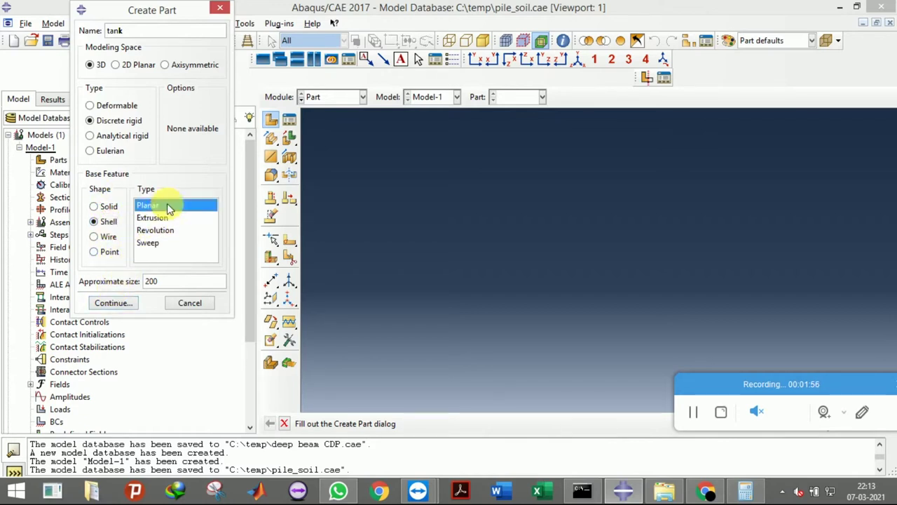
left_click(112, 303)
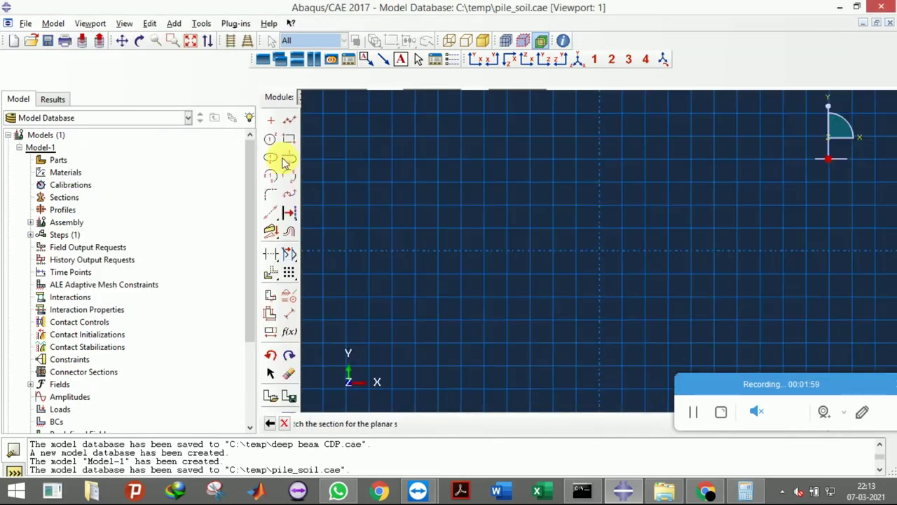
Sketch a circle centred on the origin with its perimeter passing through the point (-20, 0).
left_click(600, 251)
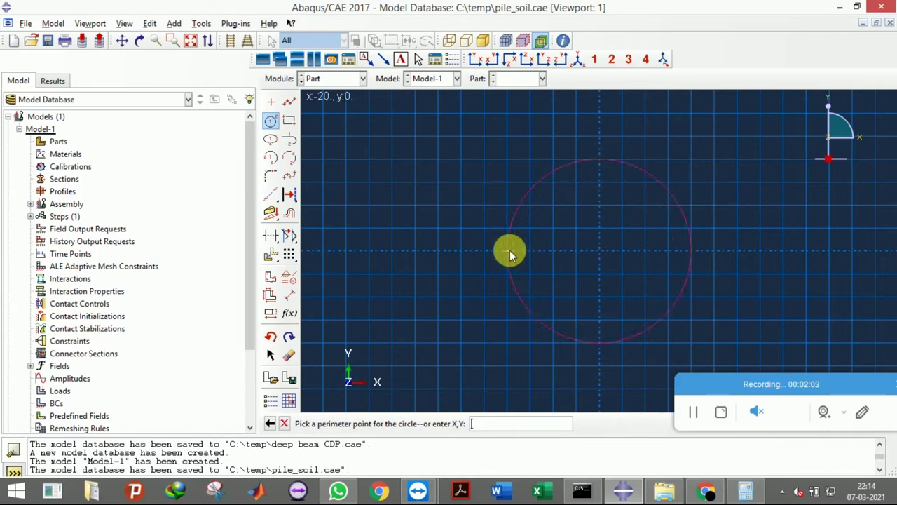
left_click(507, 250)
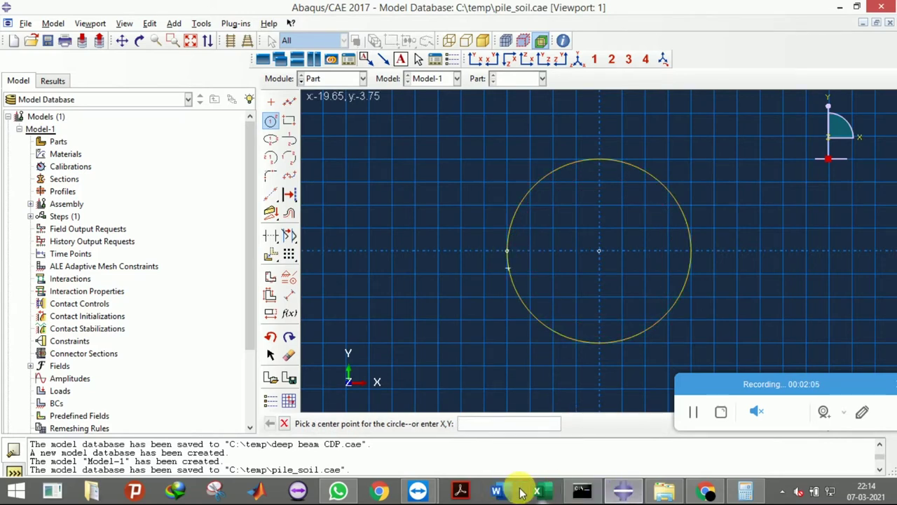
Look up the barrel diameter and height in the WhatsApp picture and the browser's project page, and return to Abaqus/CAE.
left_click(338, 490)
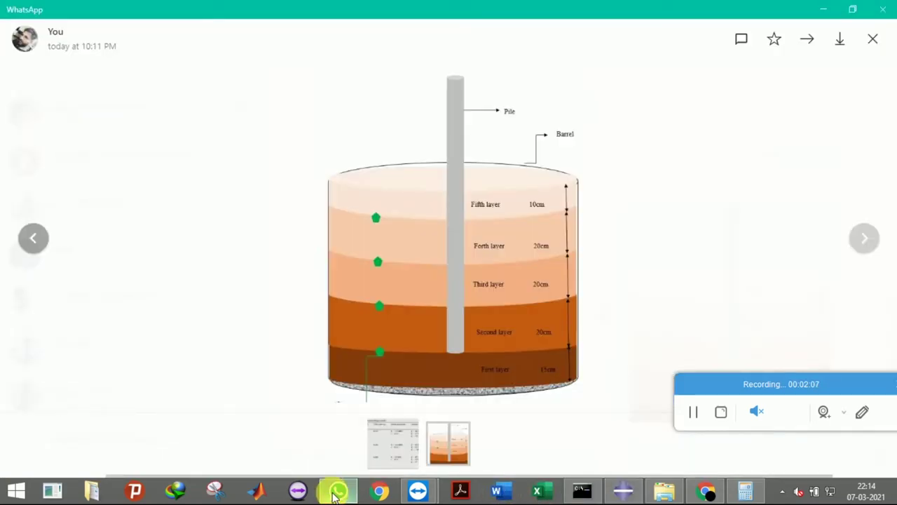
left_click(693, 416)
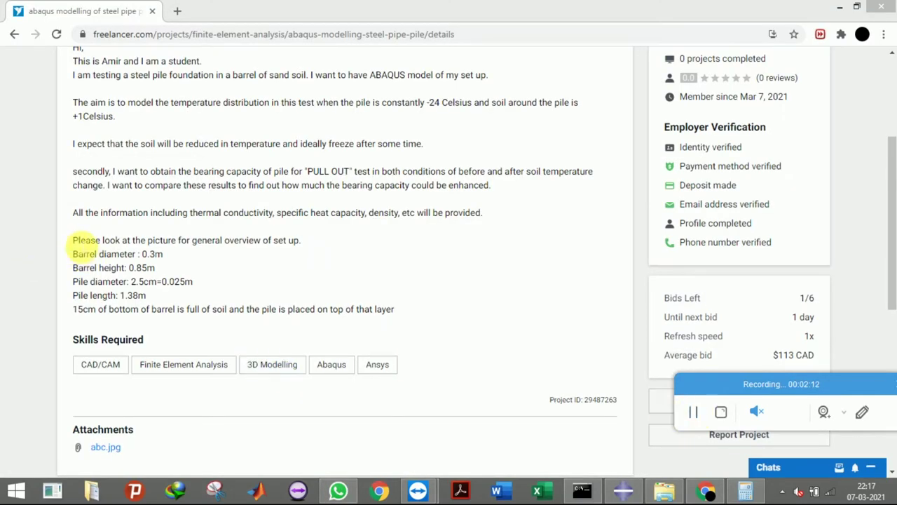
left_click_drag(73, 239, 197, 278)
left_click(197, 279)
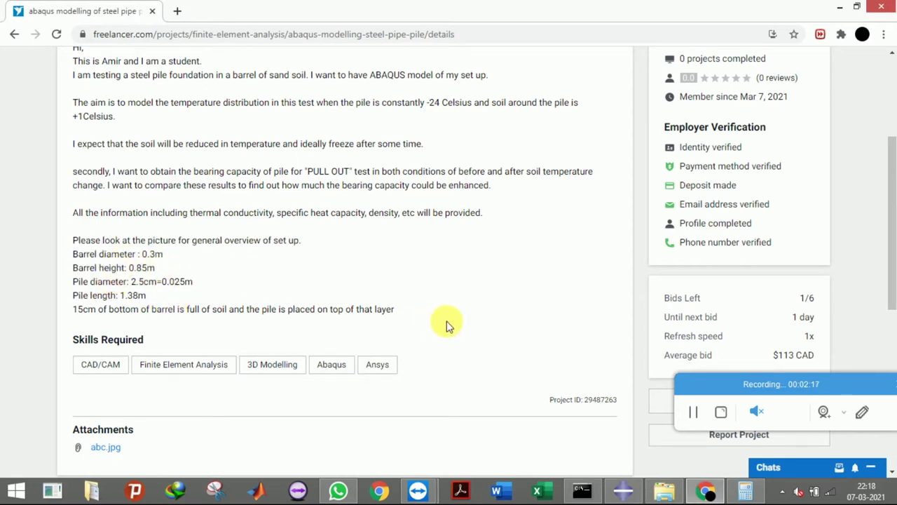
left_click(638, 497)
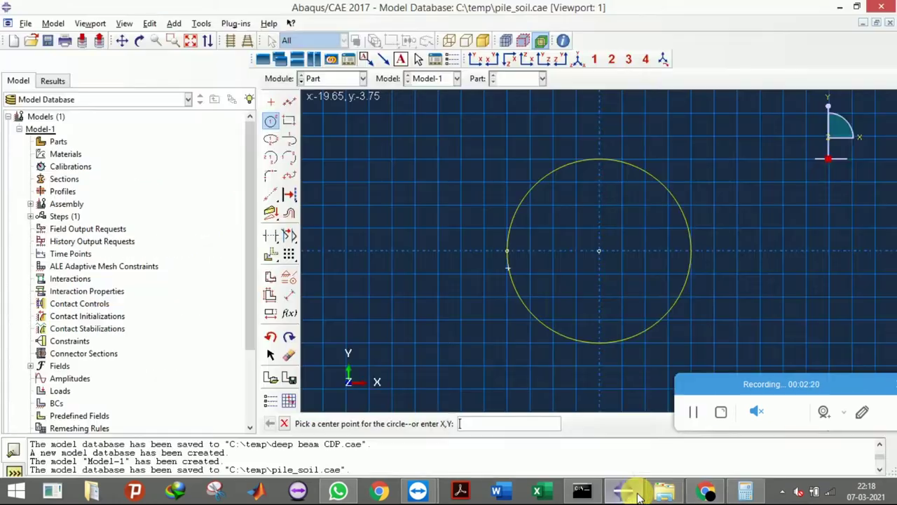
Dimension the circle's radius as 0.15 and finish the planar shell sketch.
left_click(292, 302)
left_click(529, 321)
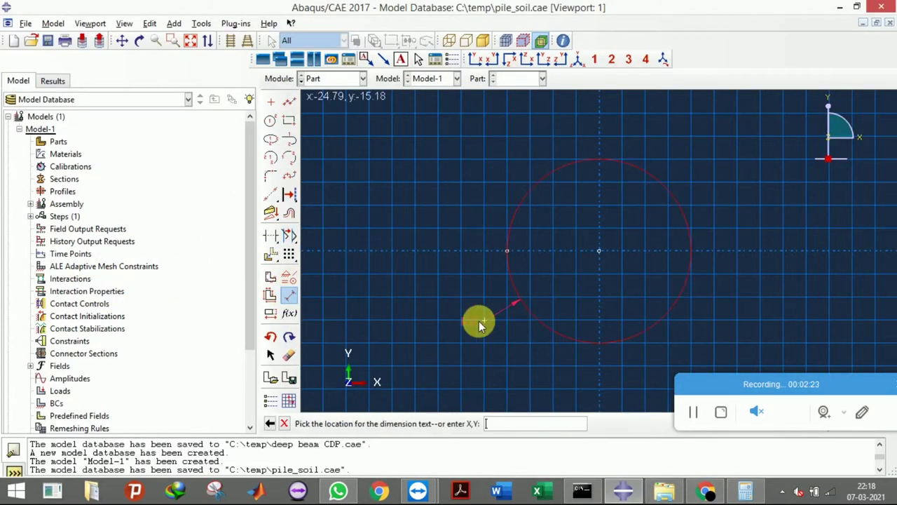
left_click(455, 323)
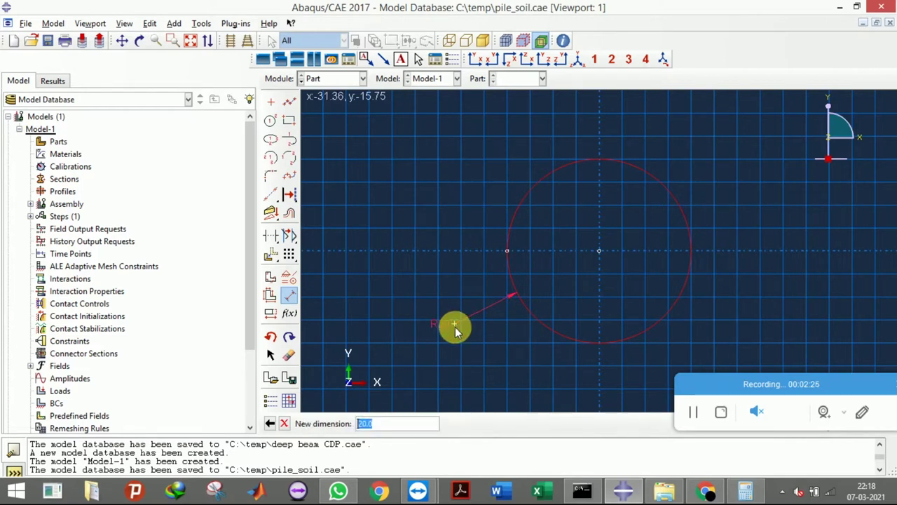
type("0.15")
key("Return")
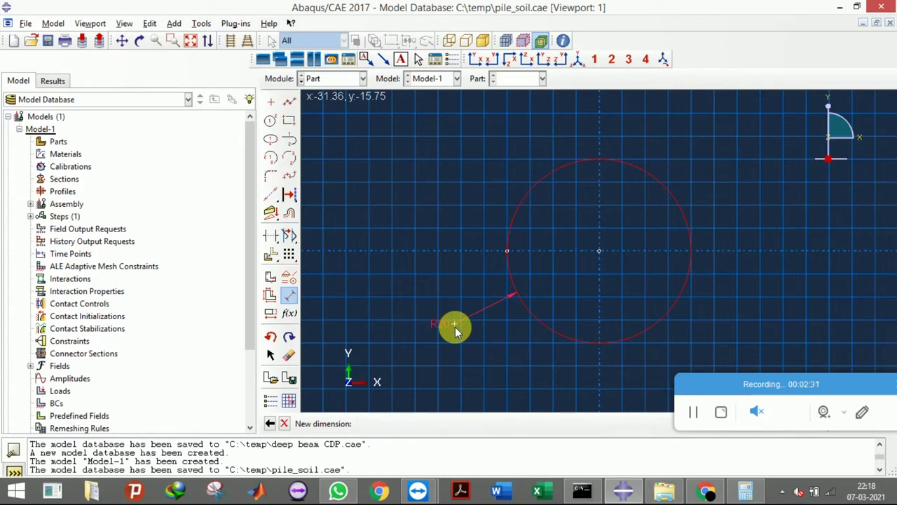
scroll(564, 245, "up", 2)
scroll(615, 301, "up", 4)
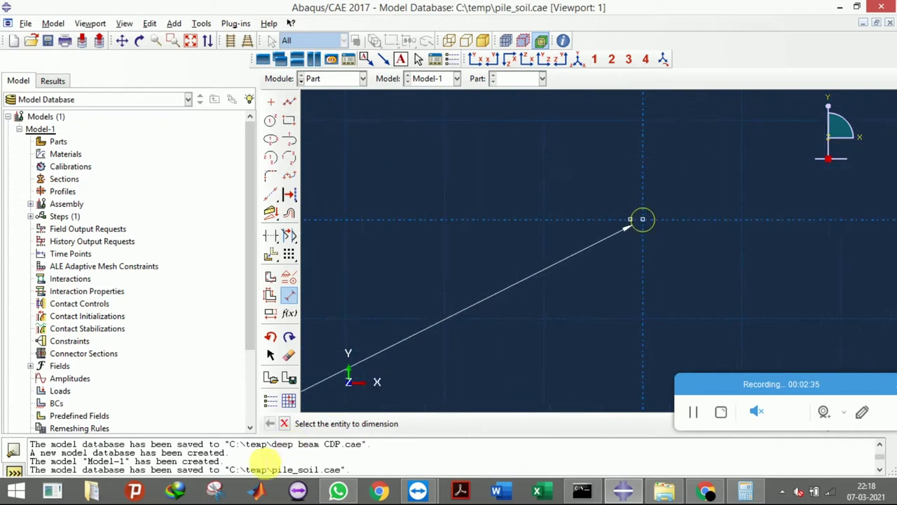
left_click(284, 424)
scroll(648, 205, "up", 4)
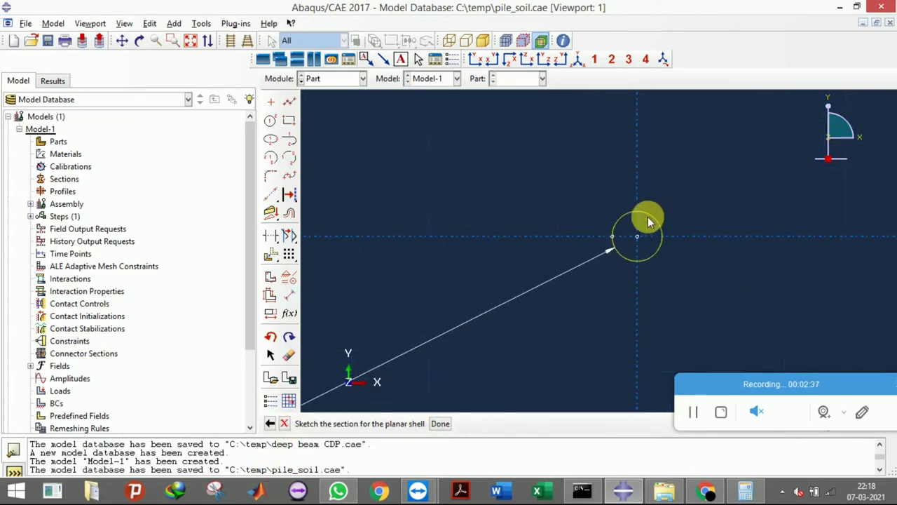
left_click(440, 424)
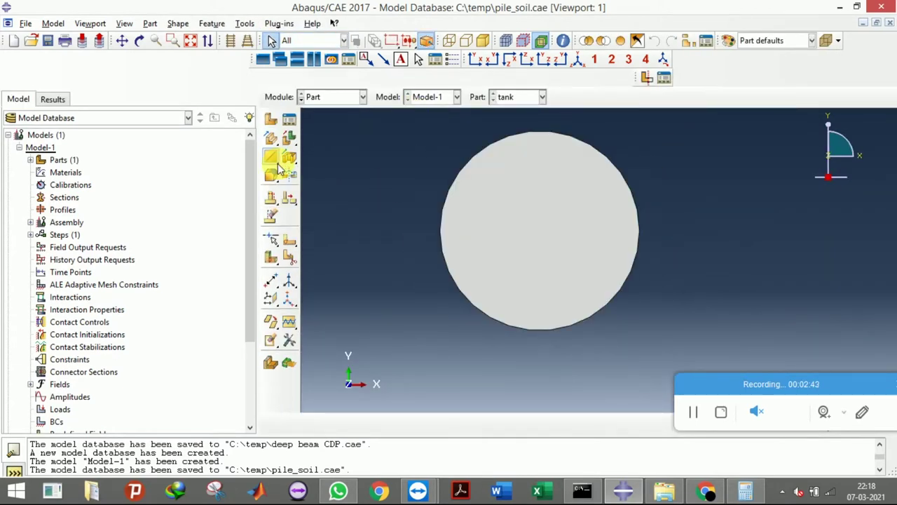
left_click(290, 160)
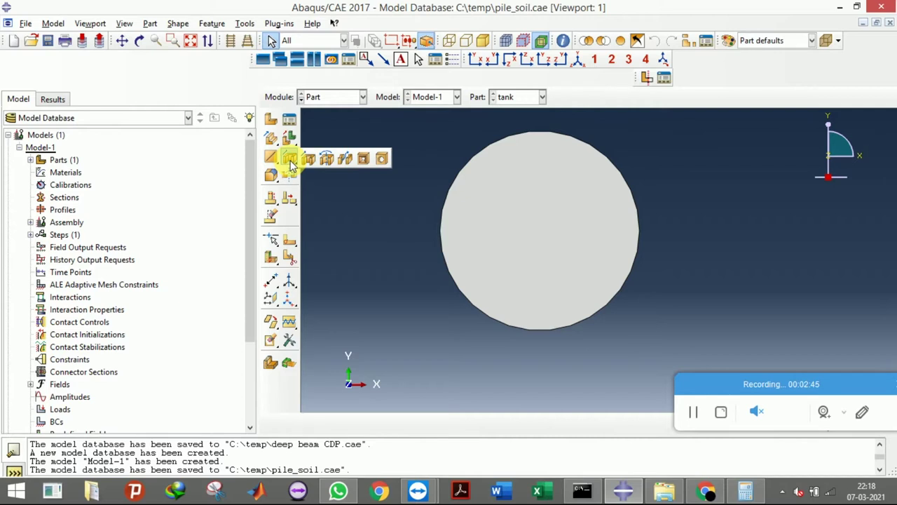
left_click(290, 160)
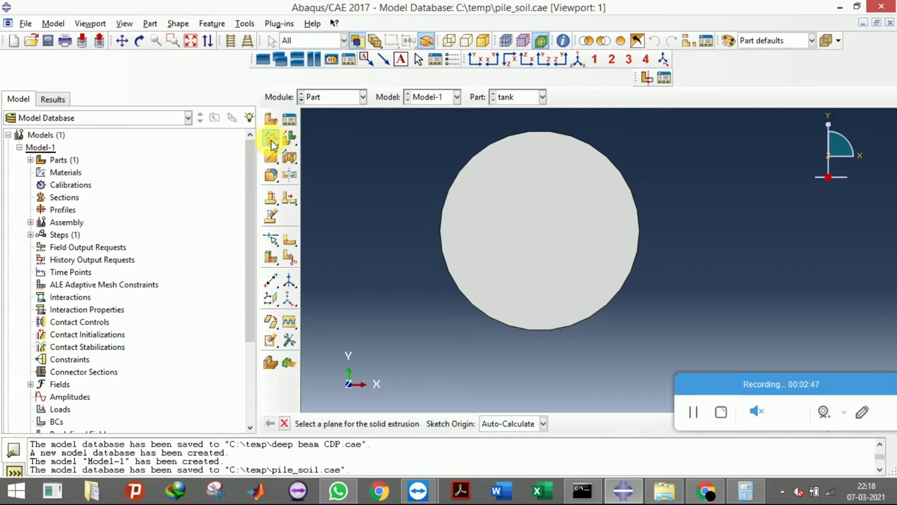
left_click(272, 140)
left_click(273, 143)
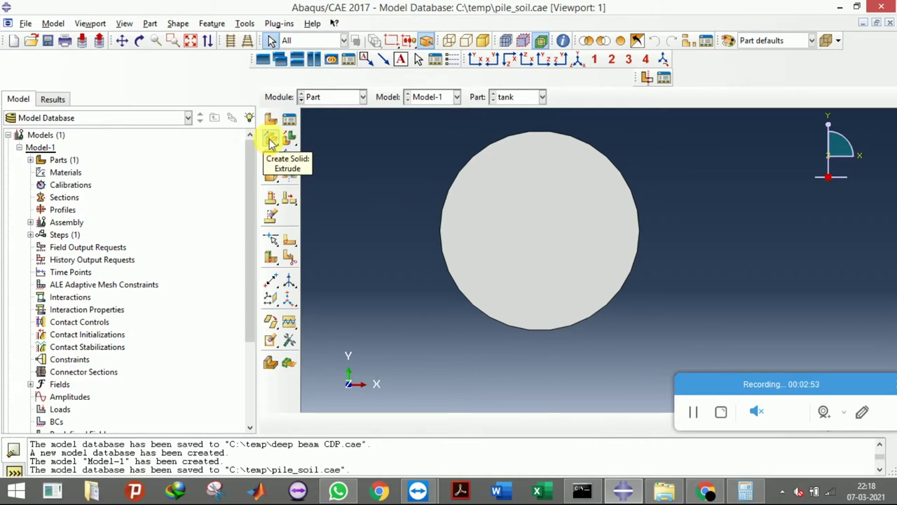
left_click(272, 141)
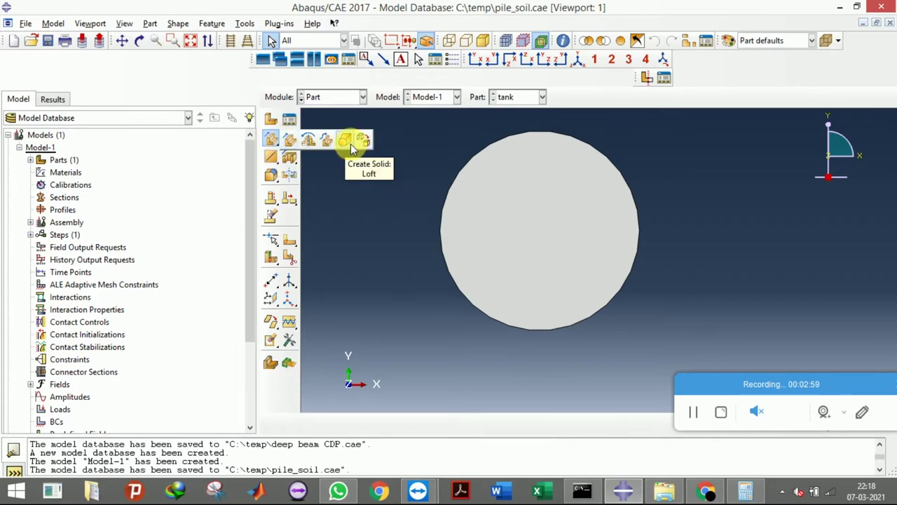
left_click_drag(287, 160, 278, 166)
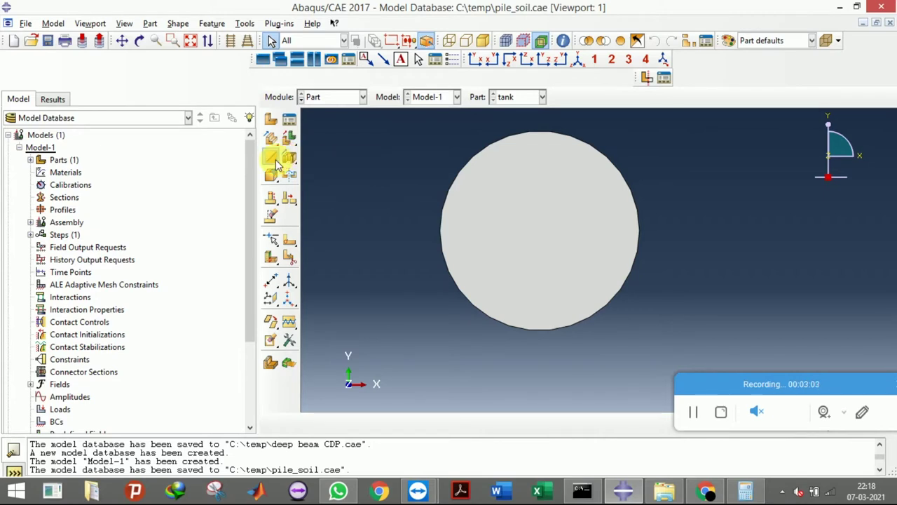
left_click(276, 163)
left_click(272, 159)
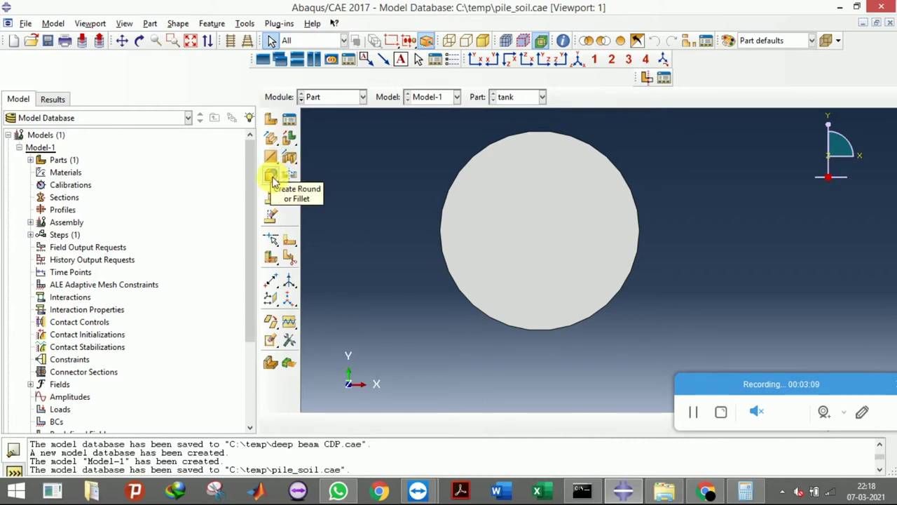
Start a solid extrusion on the disc's face and sketch a circle about its centre that coincides with the disc's edge.
left_click(271, 137)
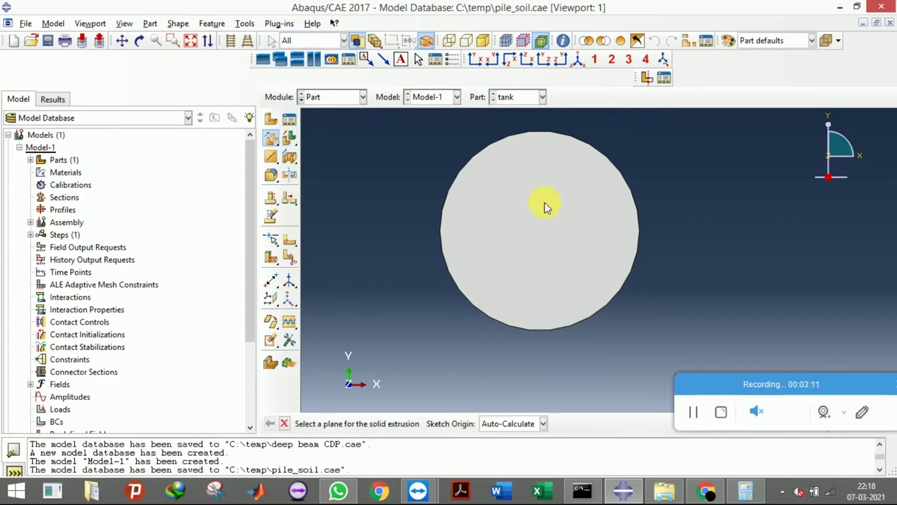
left_click(568, 205)
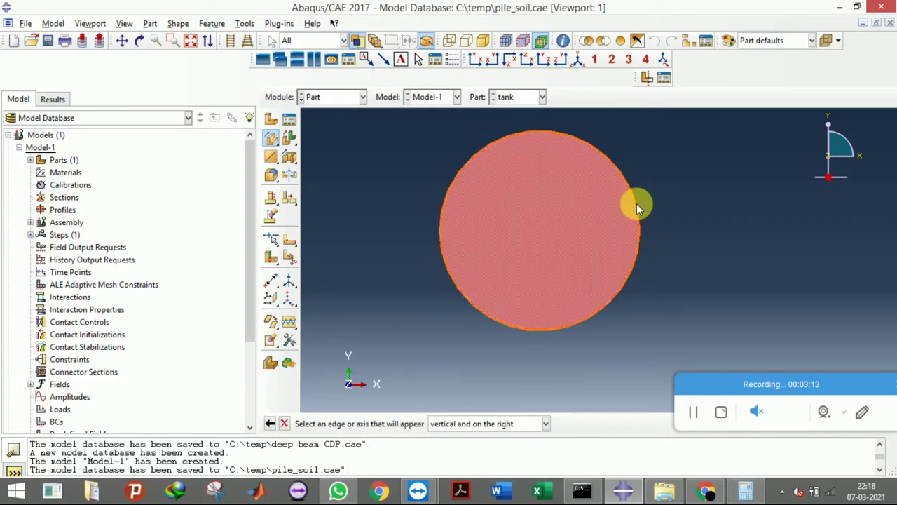
left_click(636, 203)
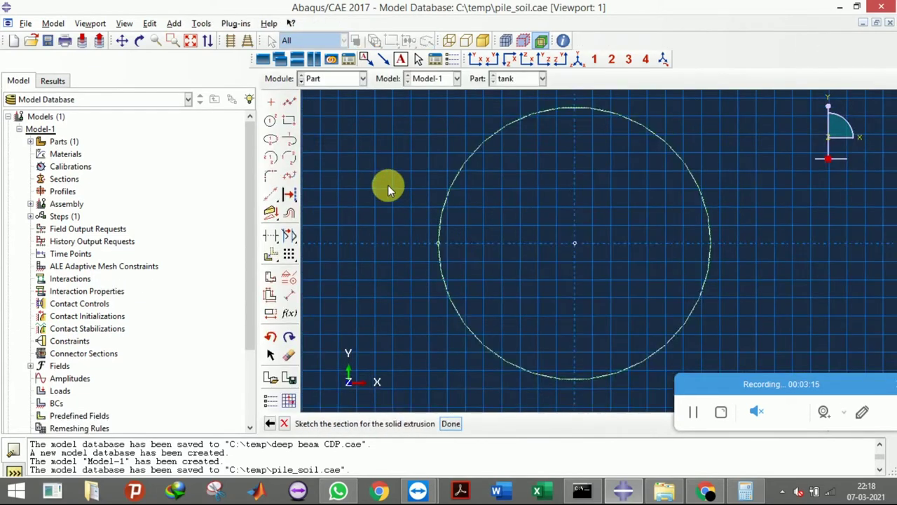
left_click(272, 120)
left_click(553, 236)
left_click(442, 235)
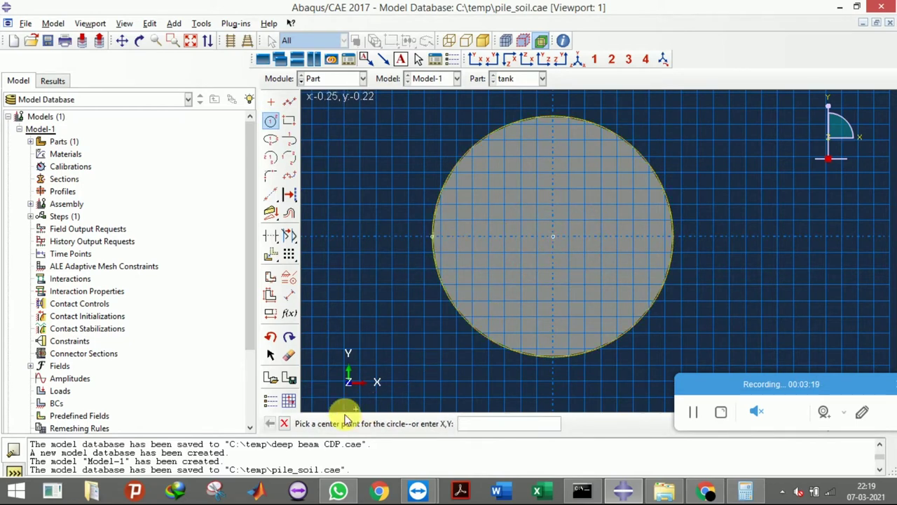
left_click(284, 424)
left_click(451, 423)
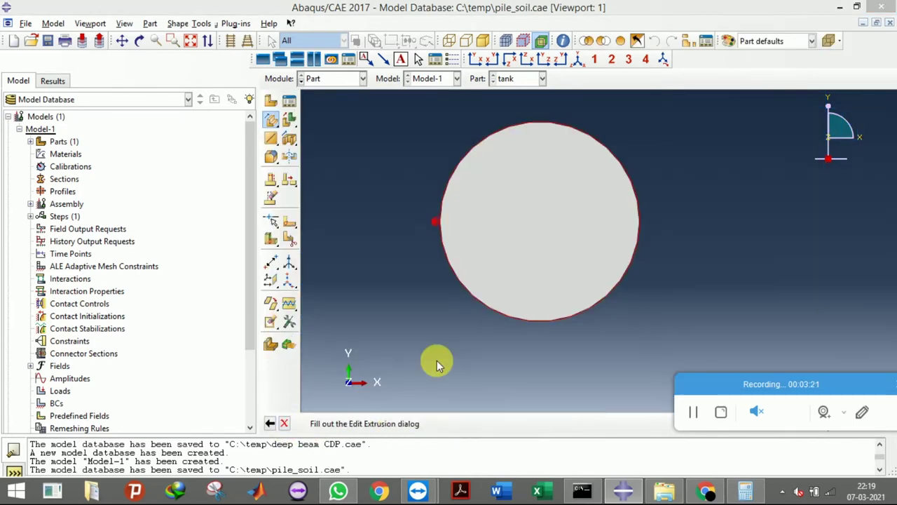
Set the blind extrusion depth to the barrel's height and create the solid extrusion from the disc.
left_click(580, 60)
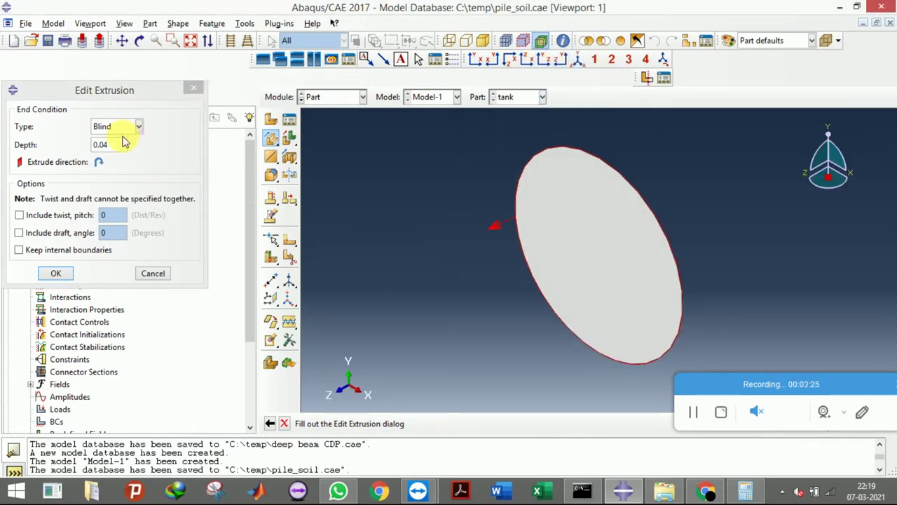
left_click(100, 162)
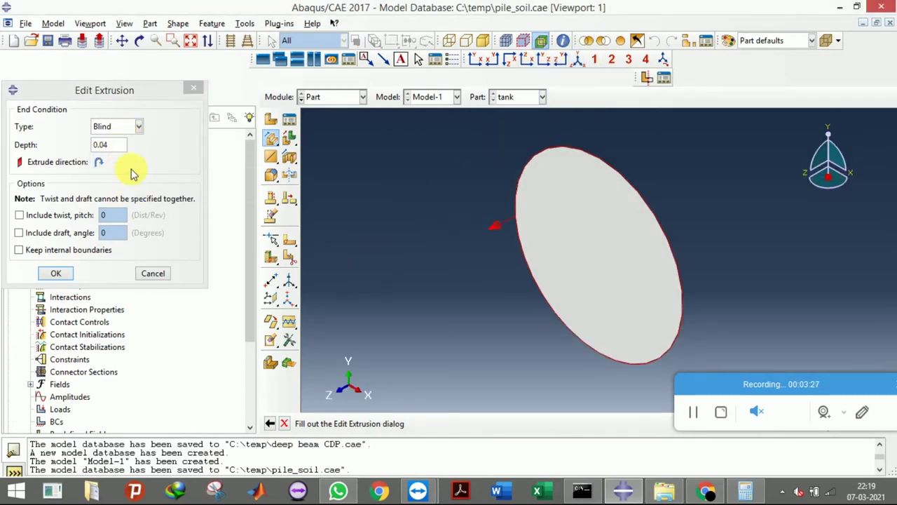
double_click(102, 145)
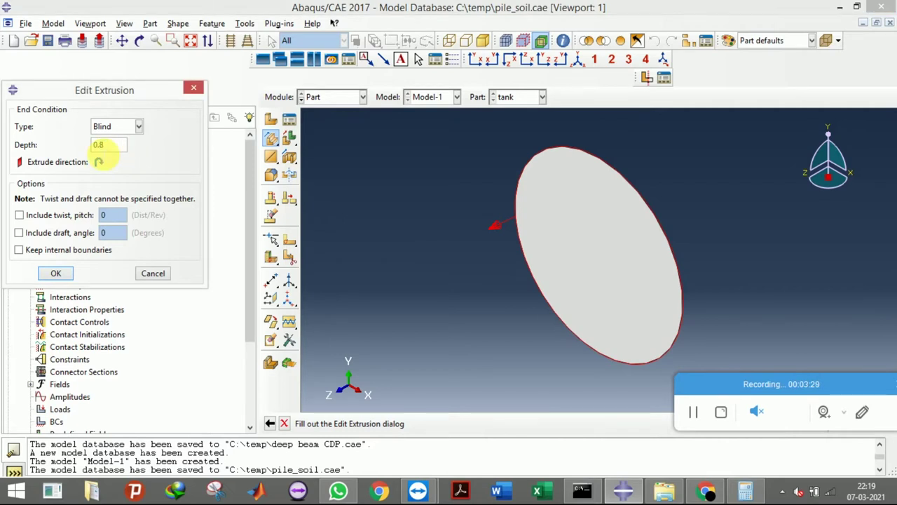
left_click(55, 273)
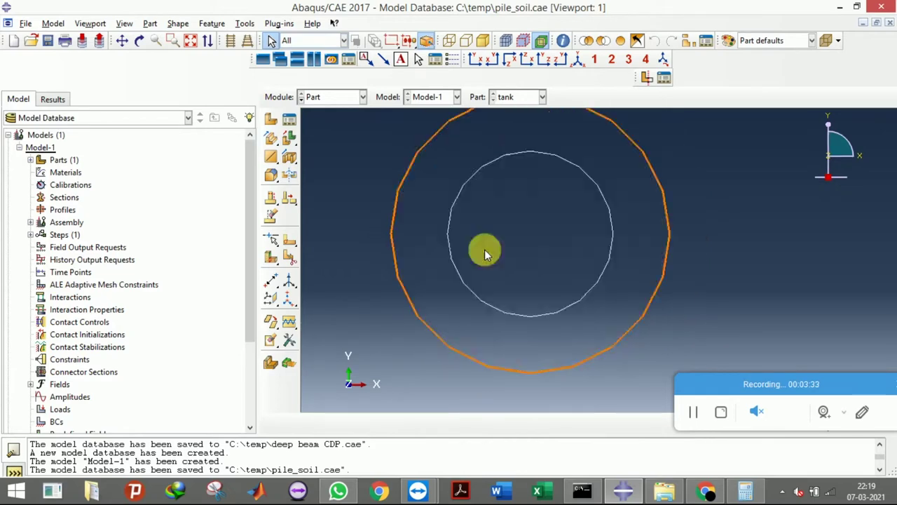
Delete the solid extrusion feature from the tank part, keeping the planar shell disc.
left_click(140, 40)
mouse_move(593, 176)
left_mouse_down()
mouse_move(600, 184)
mouse_move(583, 240)
mouse_move(625, 236)
mouse_move(572, 257)
mouse_move(569, 276)
mouse_move(617, 232)
mouse_move(657, 256)
mouse_move(627, 277)
mouse_move(610, 207)
mouse_move(597, 232)
left_mouse_up()
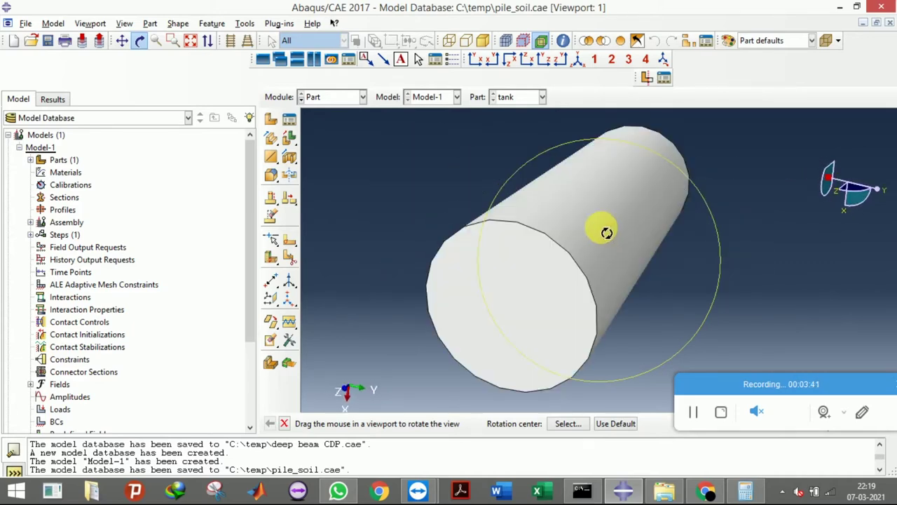
left_click(31, 160)
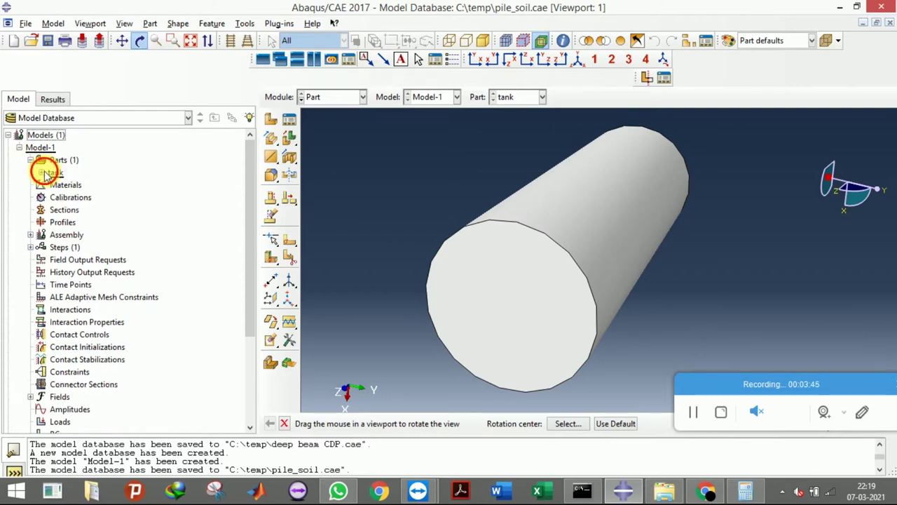
left_click(41, 173)
left_click(53, 185)
left_click(75, 209)
right_click(89, 209)
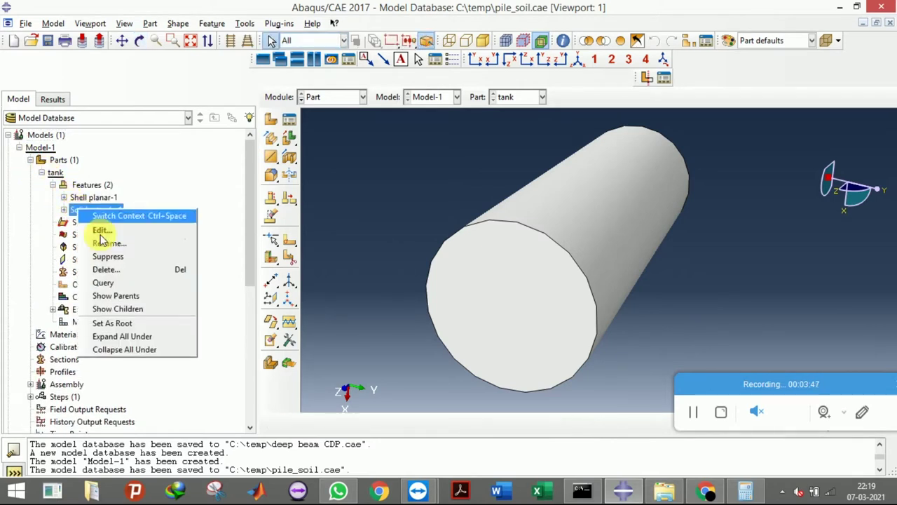
left_click(106, 269)
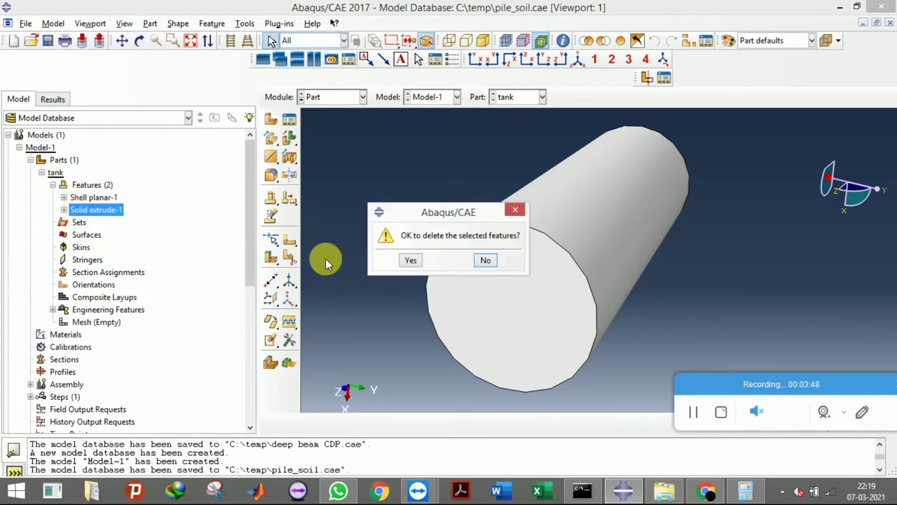
left_click(408, 260)
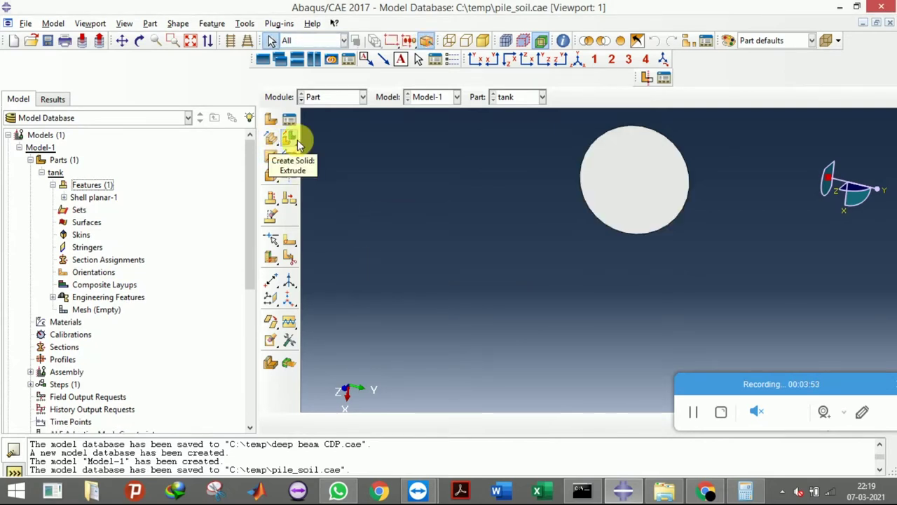
Start a shell extrusion on the disc's face and sketch a circle about its centre that coincides with the disc's edge.
left_click_drag(297, 140, 319, 143)
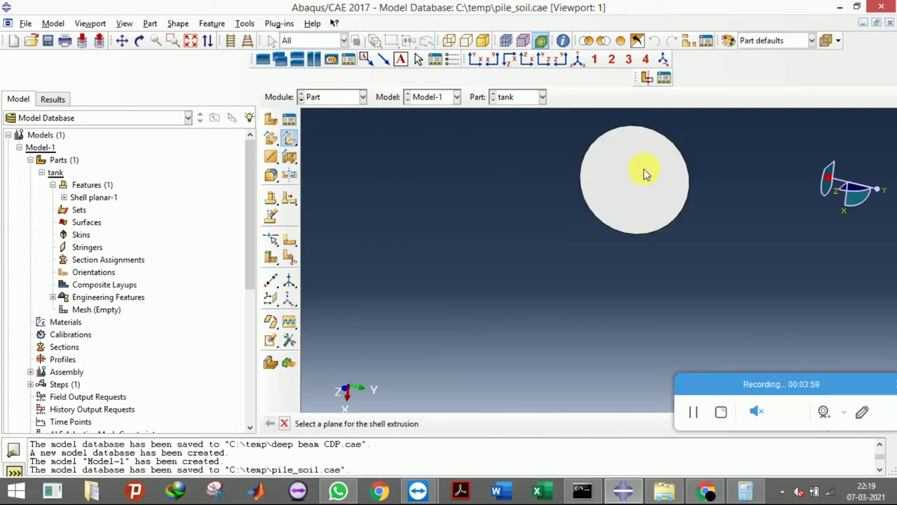
left_click(673, 161)
left_click(684, 159)
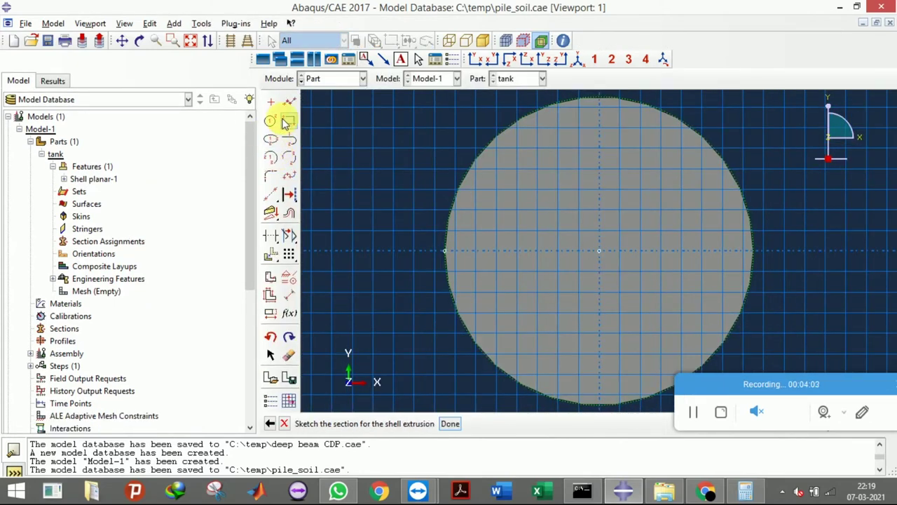
left_click(271, 121)
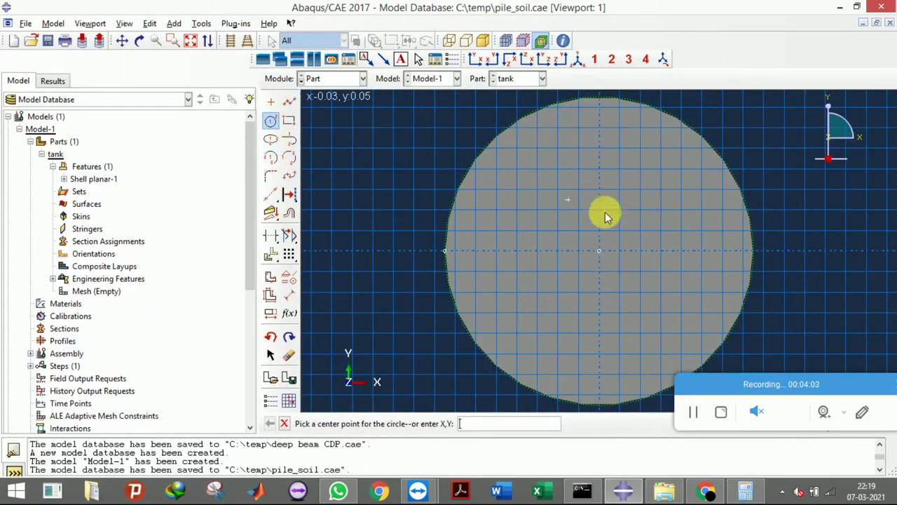
left_click(599, 250)
left_click(445, 250)
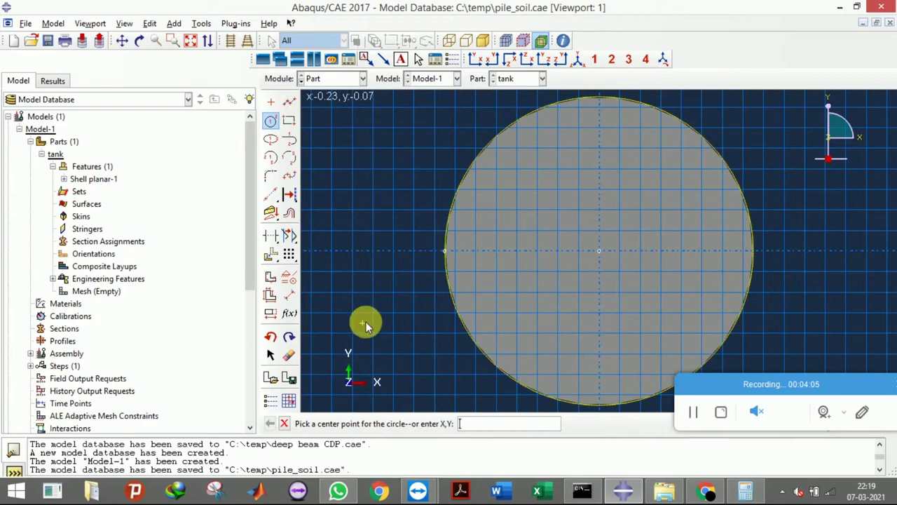
left_click(285, 423)
left_click(451, 424)
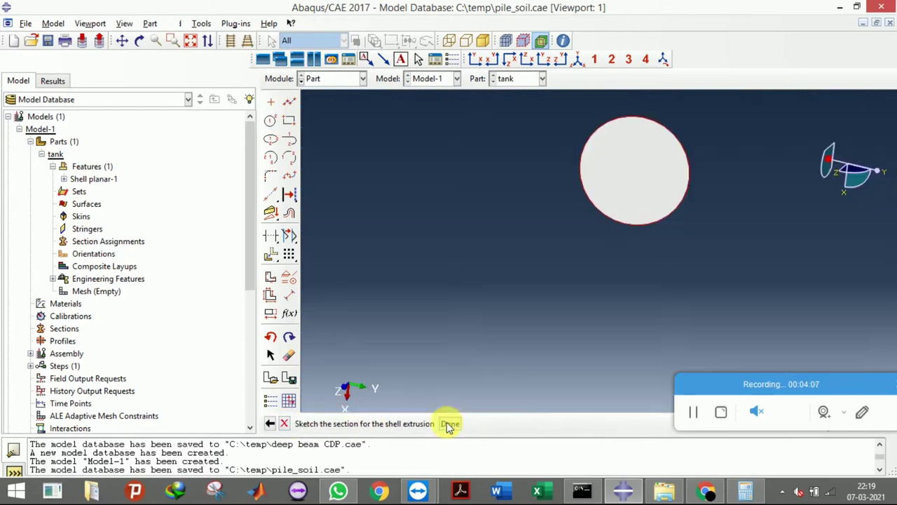
Set the blind depth to 0.85 and create the shell extrusion that forms the tank's wall.
left_click(579, 60)
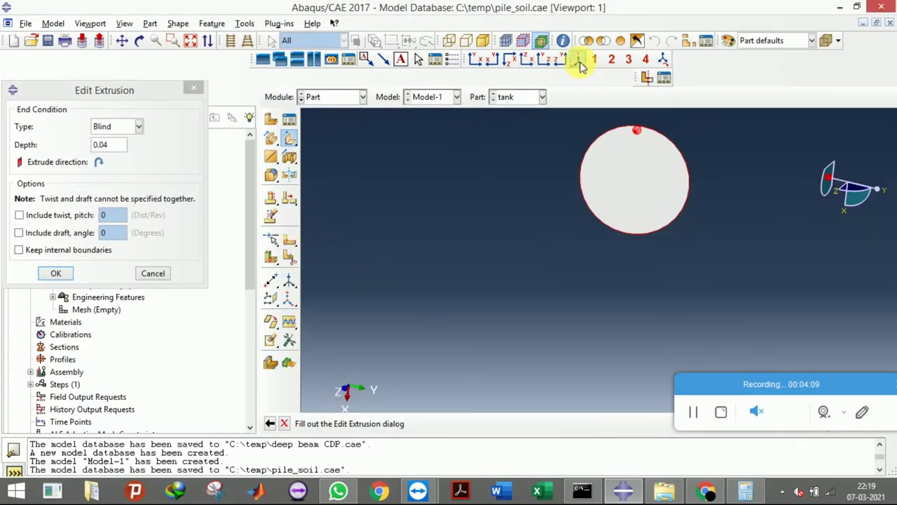
left_click(106, 144)
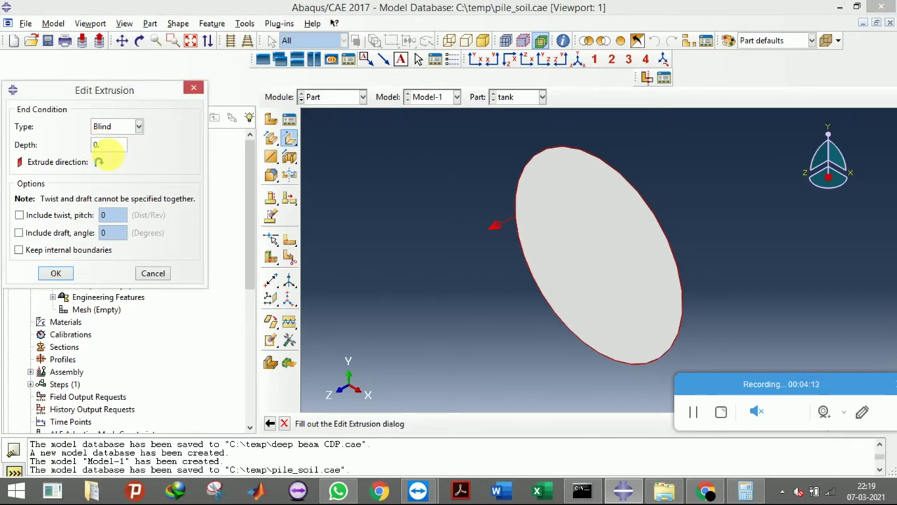
type("0.85")
left_click(55, 273)
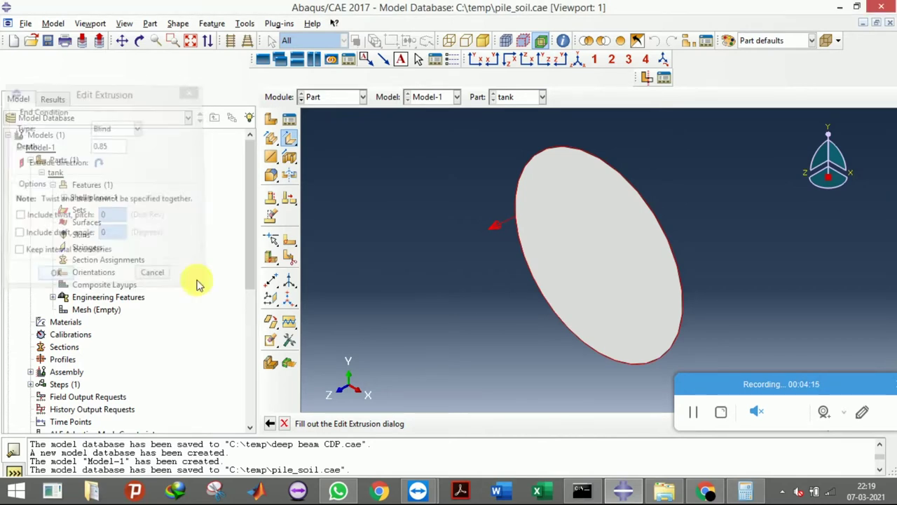
left_click(140, 40)
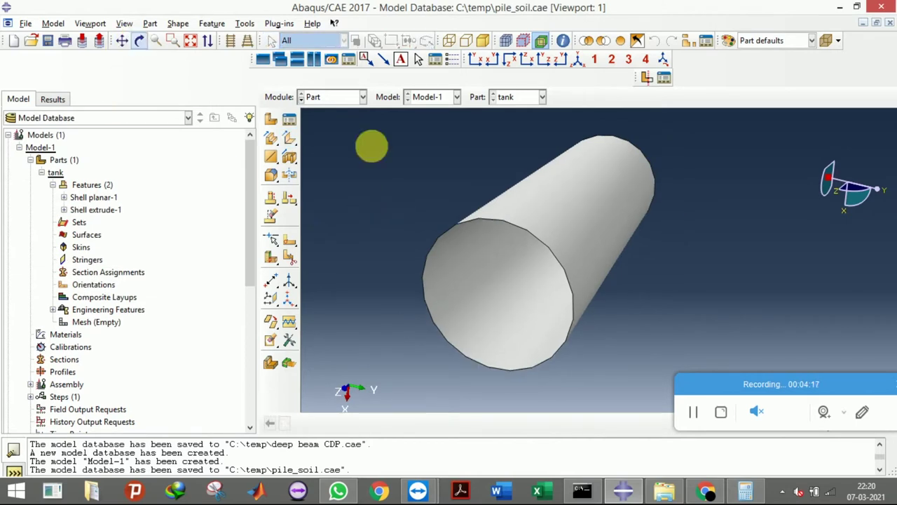
left_click_drag(567, 215, 593, 282)
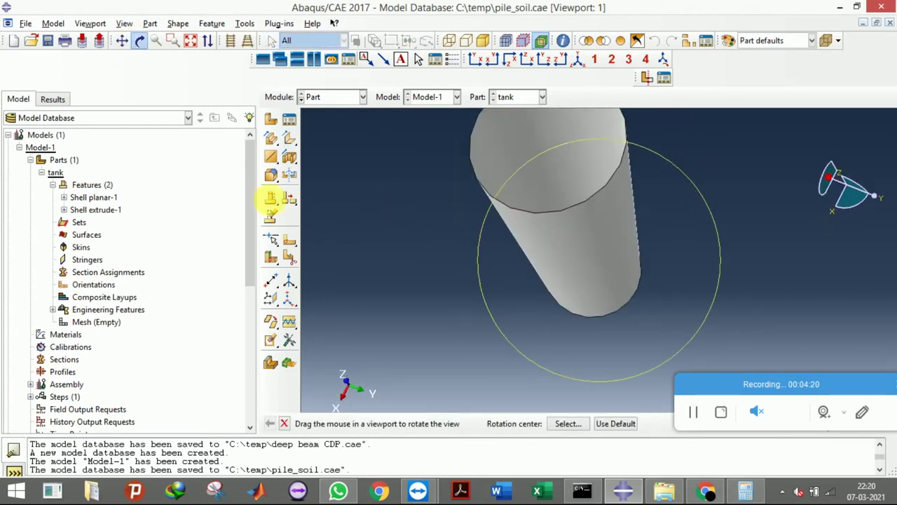
Check the tank part's modeling space and type settings and close them without changes.
right_click(55, 173)
left_click(81, 209)
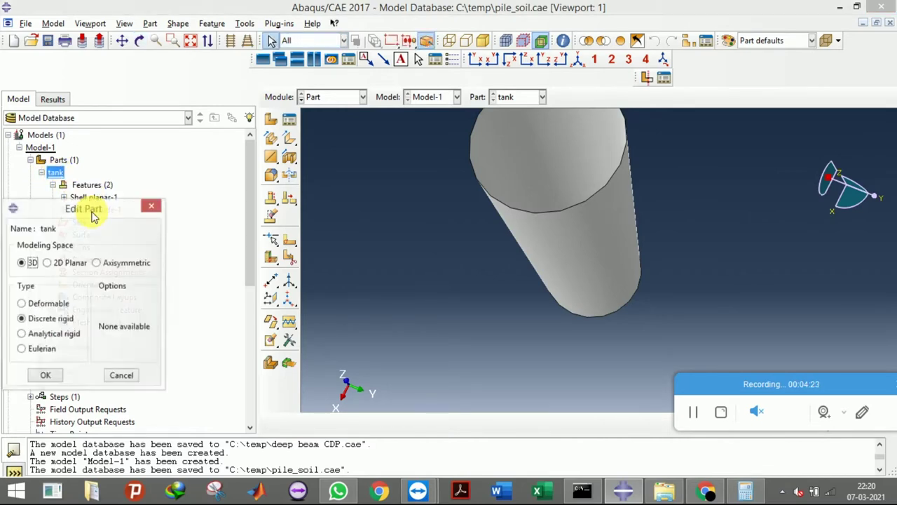
left_click(151, 208)
Create a reference point at the centre of the tank's closed circular base.
scroll(427, 281, "down", 3)
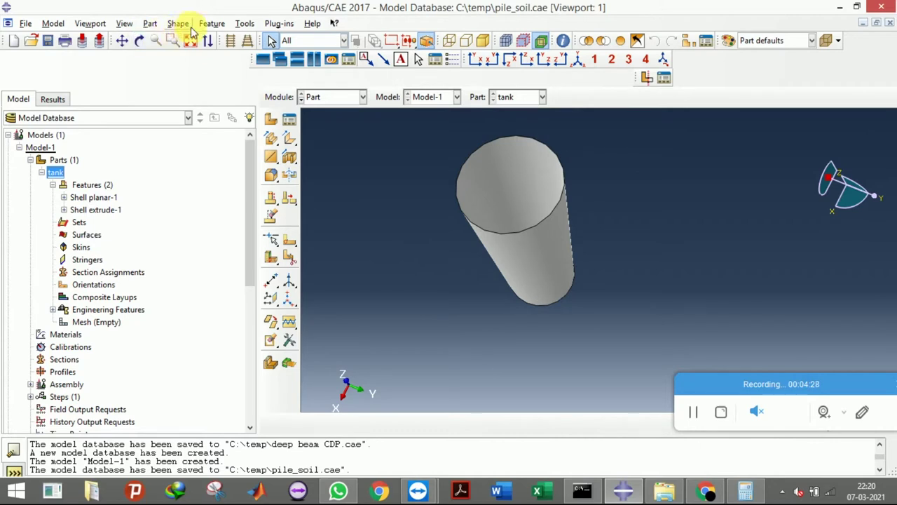
left_click(245, 24)
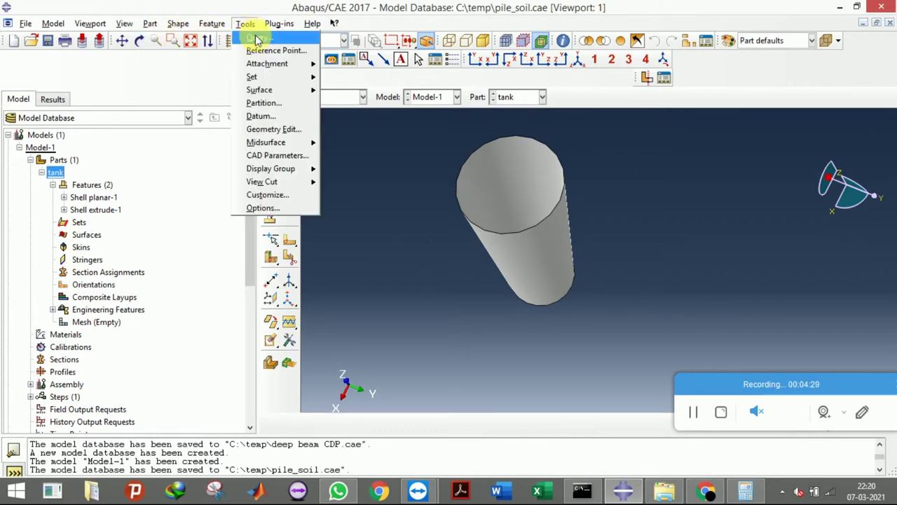
left_click(260, 48)
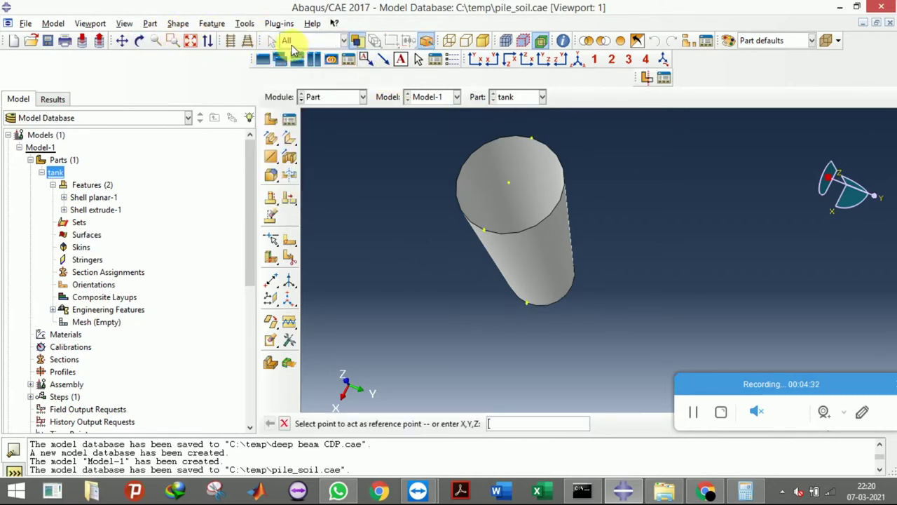
left_click(139, 42)
mouse_move(607, 287)
left_mouse_down()
mouse_move(552, 164)
mouse_move(524, 148)
left_mouse_up()
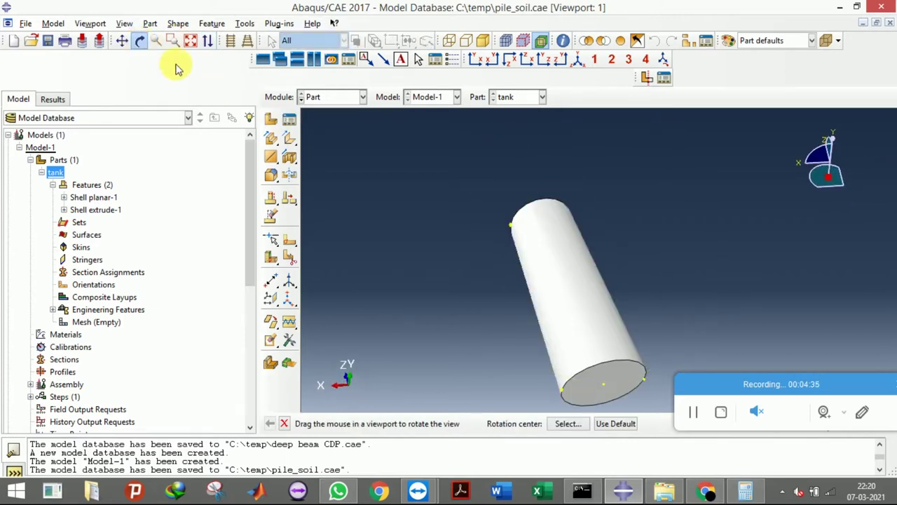
left_click(140, 41)
scroll(575, 340, "up", 2)
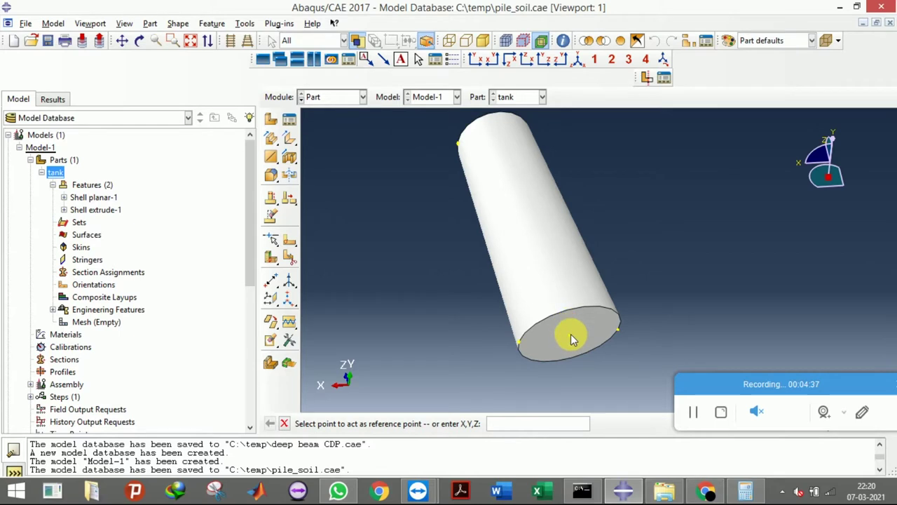
left_click(570, 335)
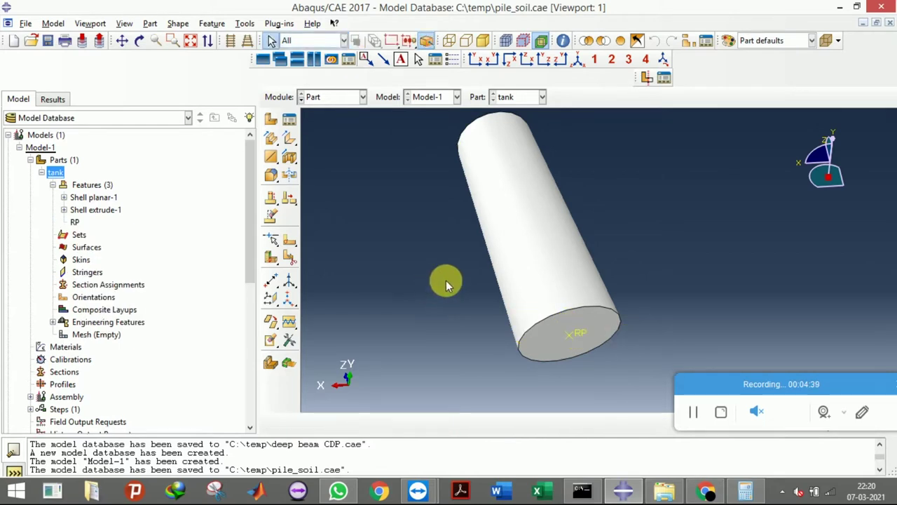
left_click(578, 60)
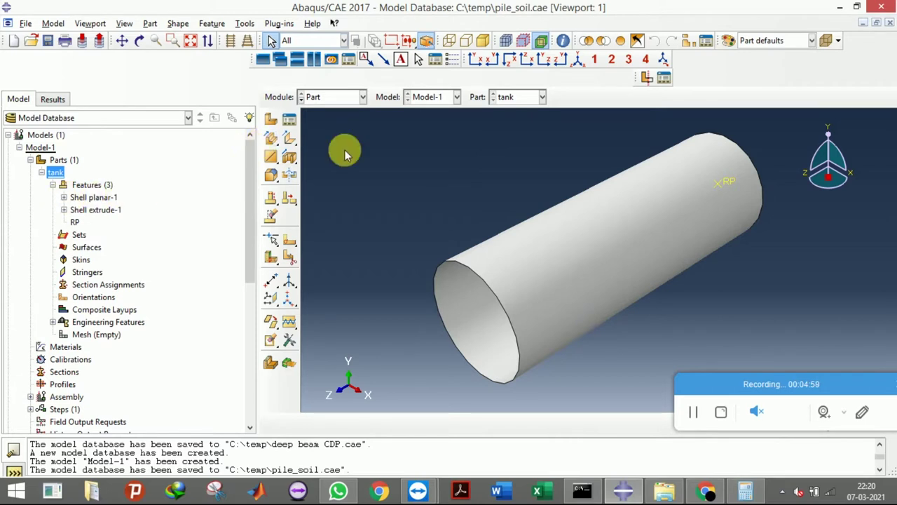
Start a 3D solid extrusion part named soil and sketch a circle centred on the origin.
left_click(272, 122)
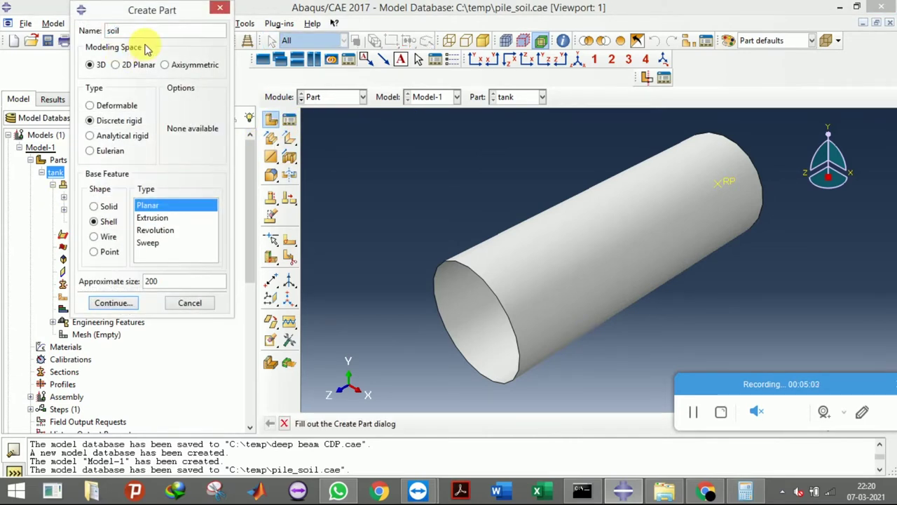
left_click(107, 206)
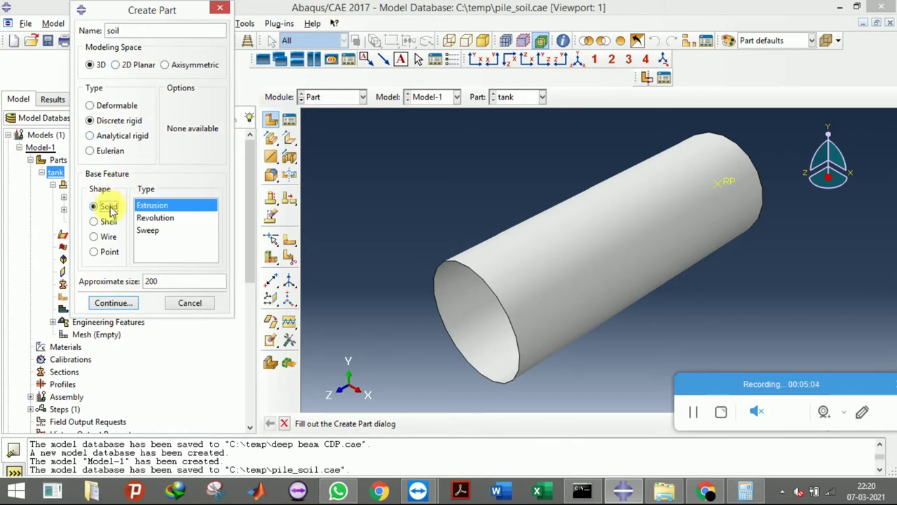
left_click(125, 309)
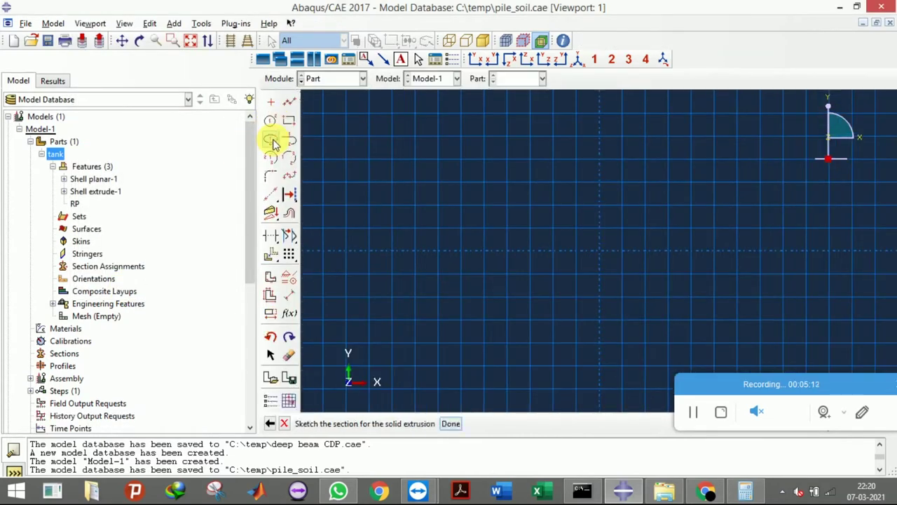
left_click(273, 119)
left_click(599, 251)
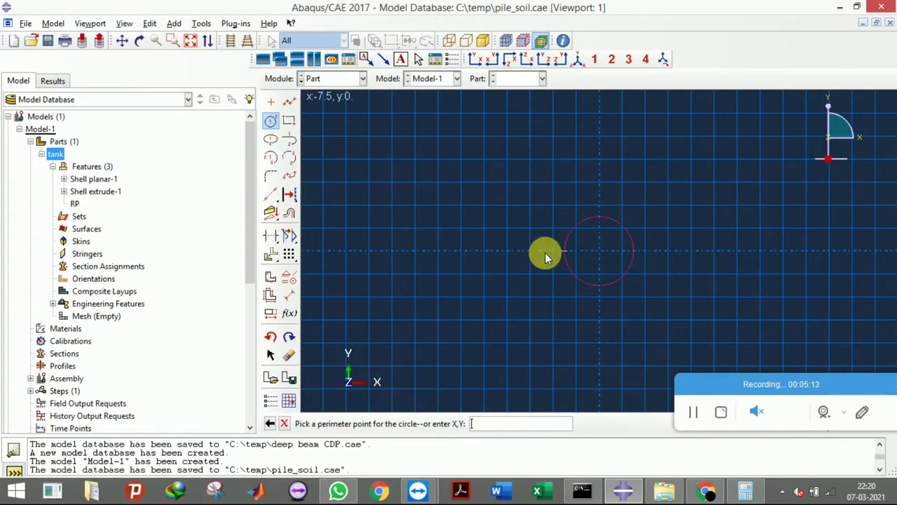
left_click(507, 251)
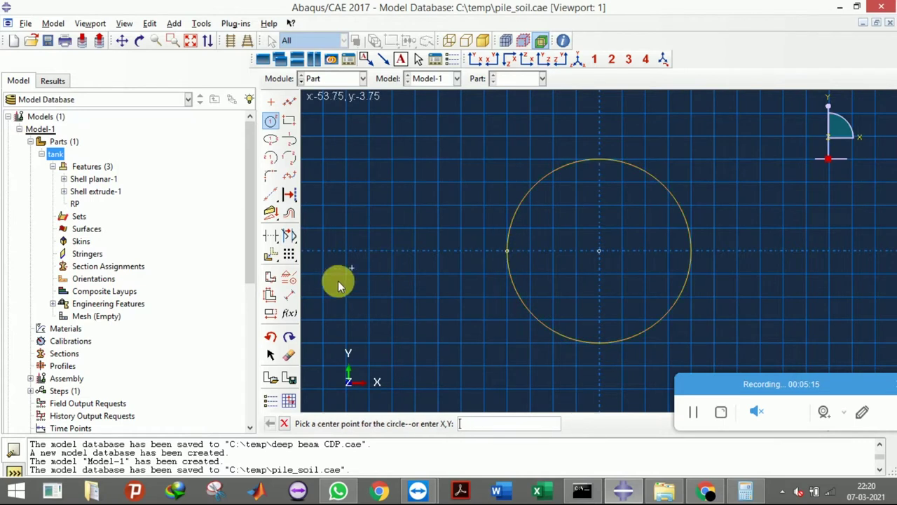
Dimension the circle's radius as 0.15 and extrude the soil profile to a blind depth of 0.85.
left_click(291, 298)
left_click(520, 300)
left_click(451, 316)
type("0.15")
key("Return")
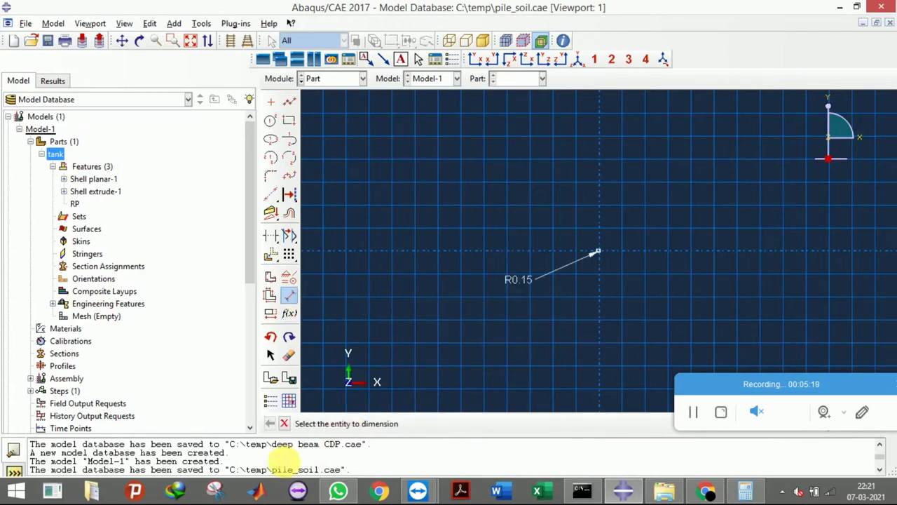
left_click(285, 423)
left_click(454, 422)
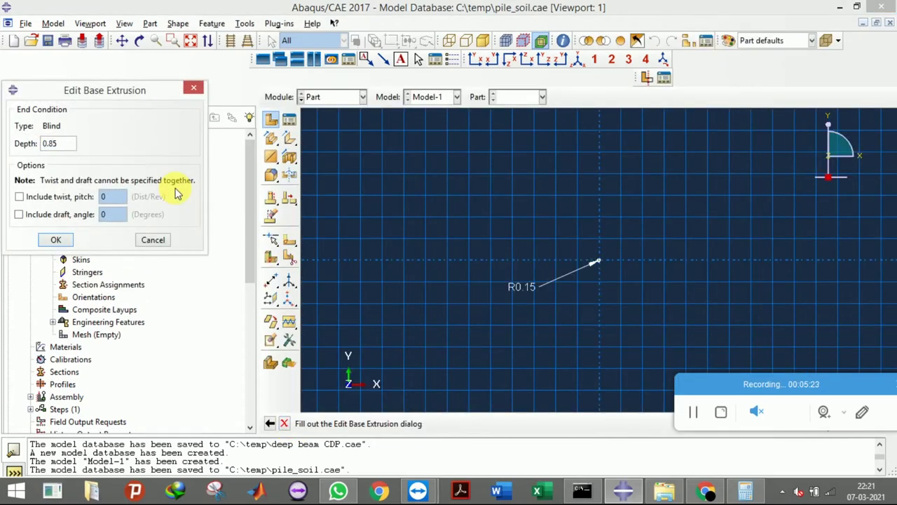
left_click(55, 241)
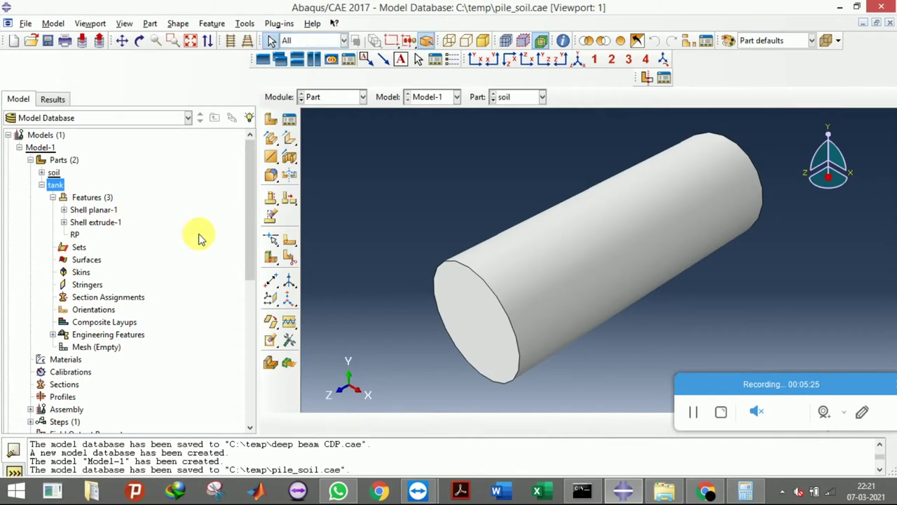
Switch to the Assembly module and move the Assembly Display Options dialog away from the middle of the viewport.
left_click(347, 97)
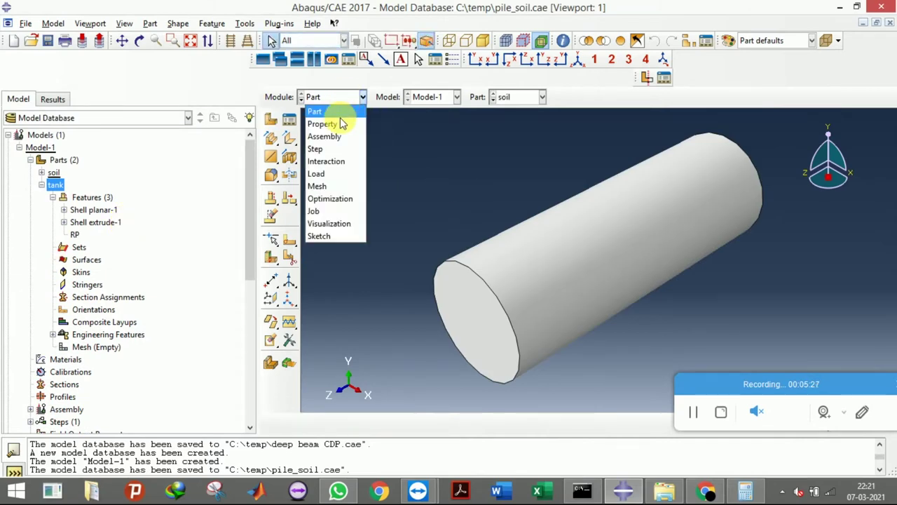
left_click(339, 137)
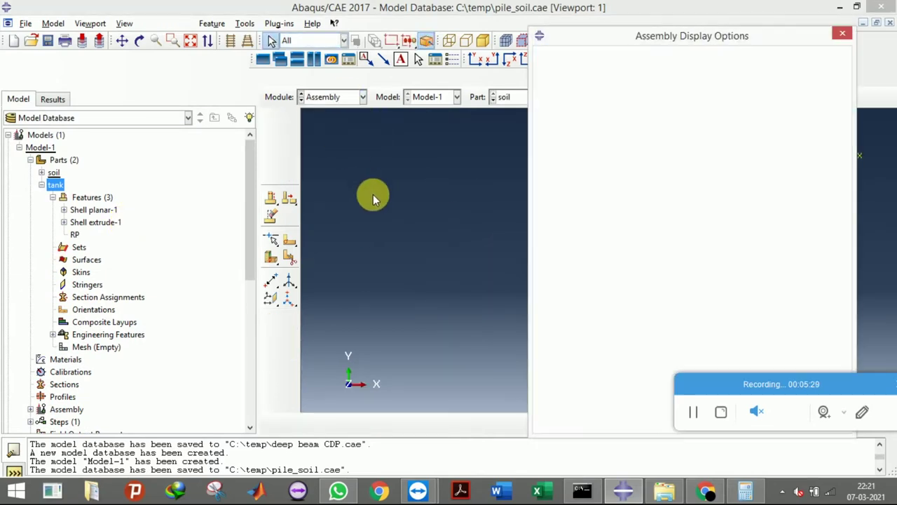
left_click_drag(750, 43, 845, 304)
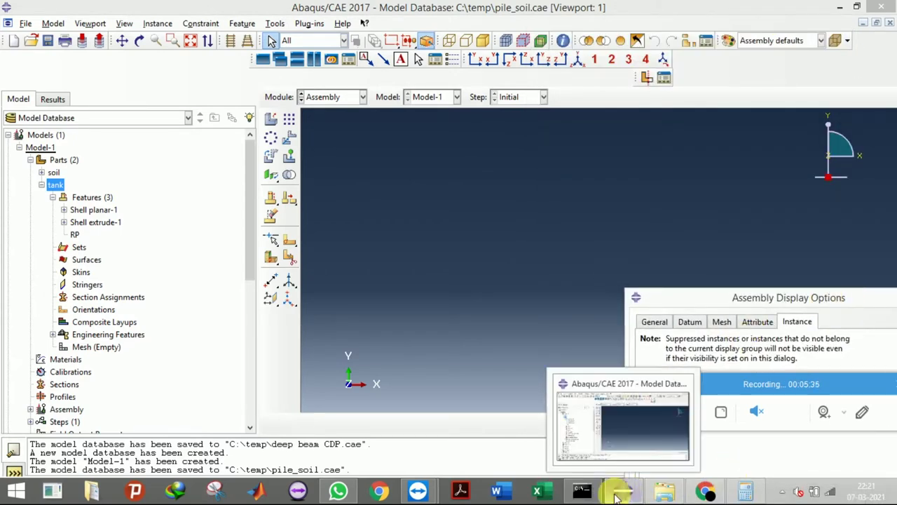
Switch to WhatsApp to check the pile, barrel and soil layer diagram, and return to Abaqus/CAE.
left_click(338, 490)
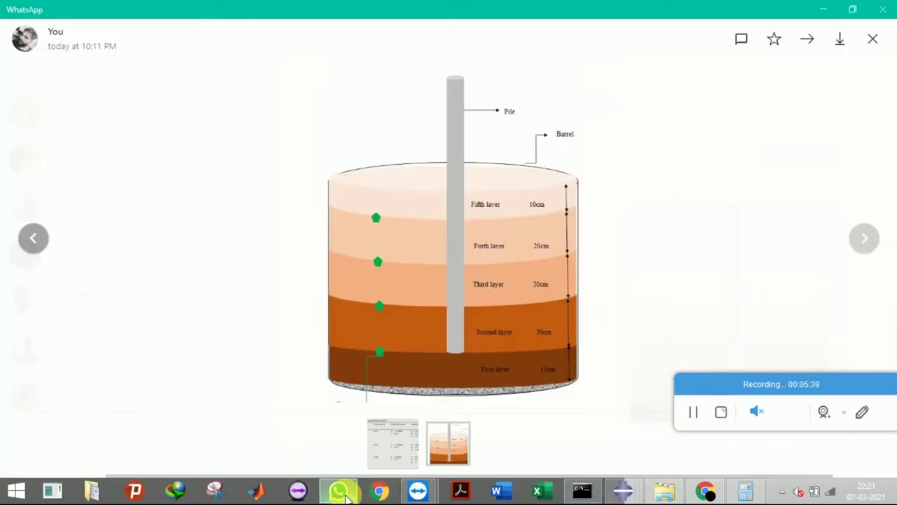
left_click(344, 493)
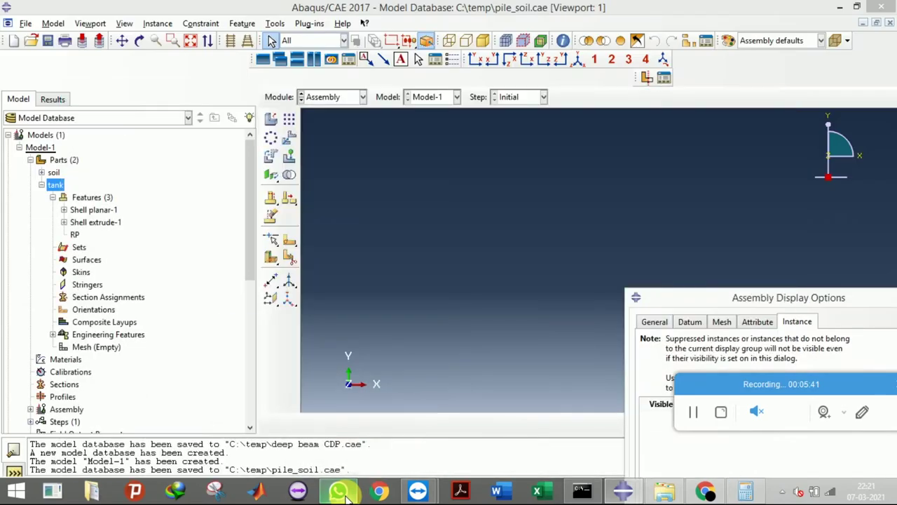
Try to create independent instances of the soil and tank parts with auto-offset from other instances turned off.
left_click(272, 120)
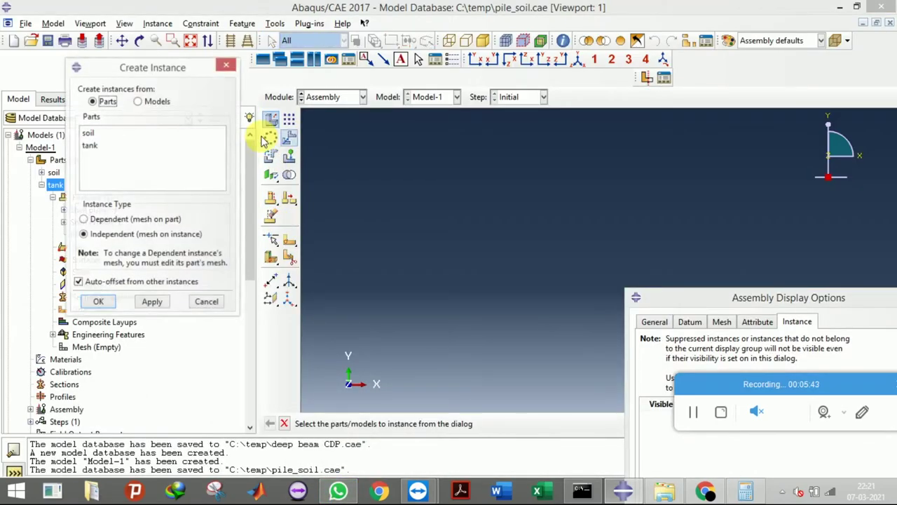
left_click_drag(89, 133, 90, 146)
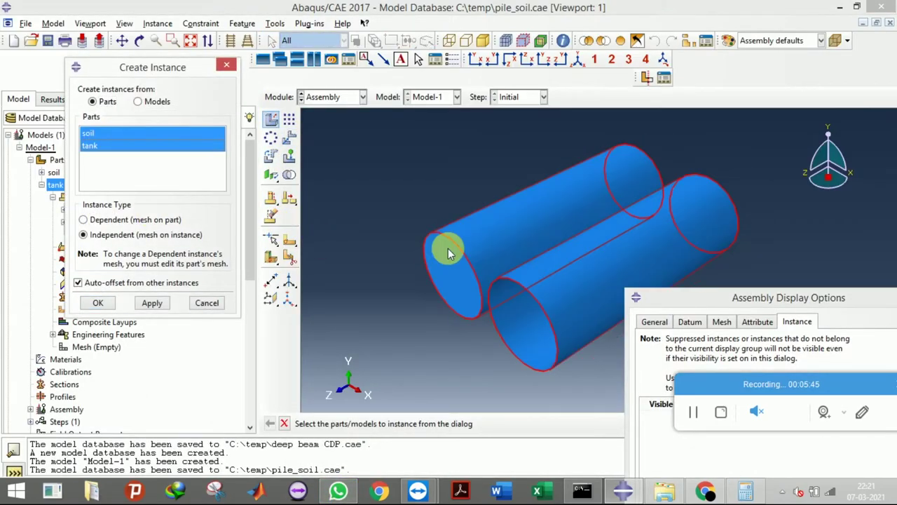
left_click(77, 282)
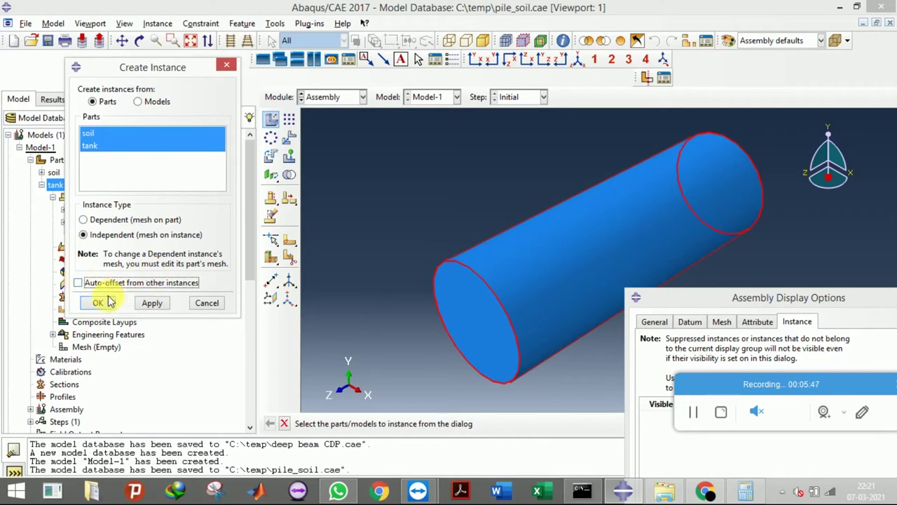
left_click(98, 303)
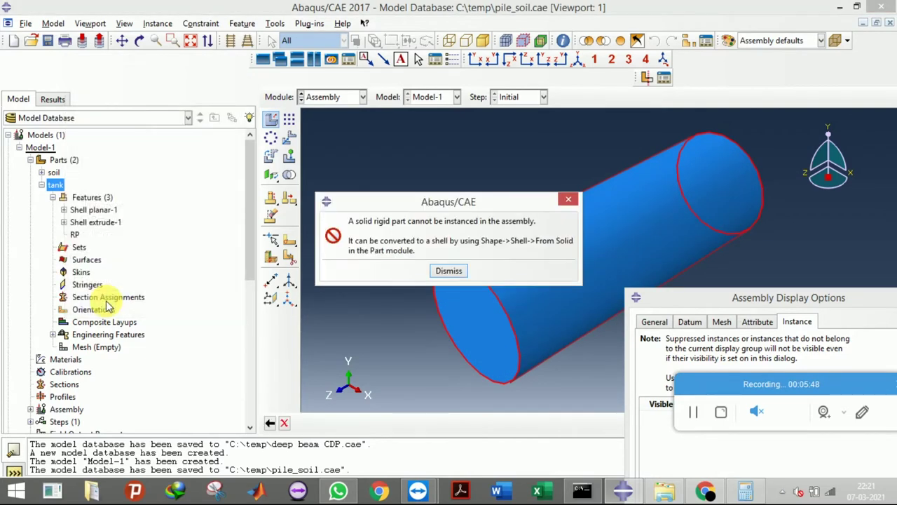
left_click(436, 277)
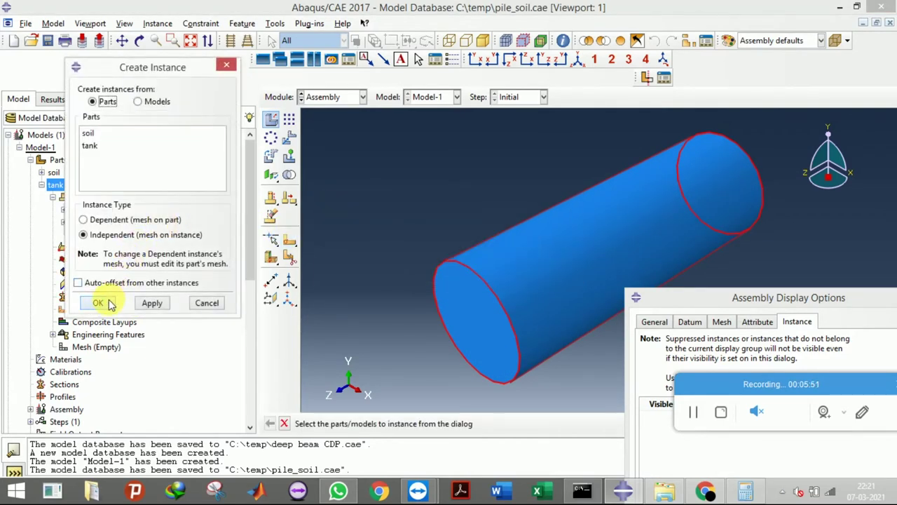
Try again to instance the soil and tank parts together, and close the instance creation.
left_click(106, 303)
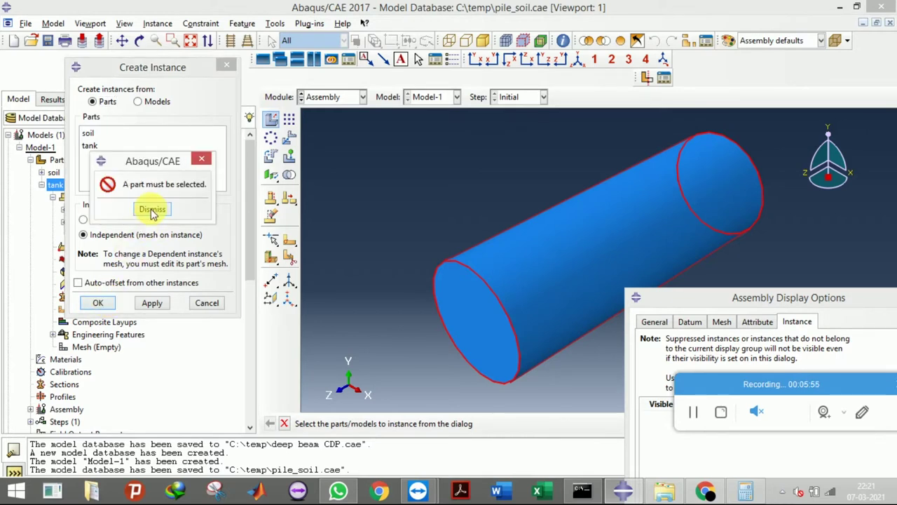
left_click(152, 210)
left_click_drag(101, 134, 104, 145)
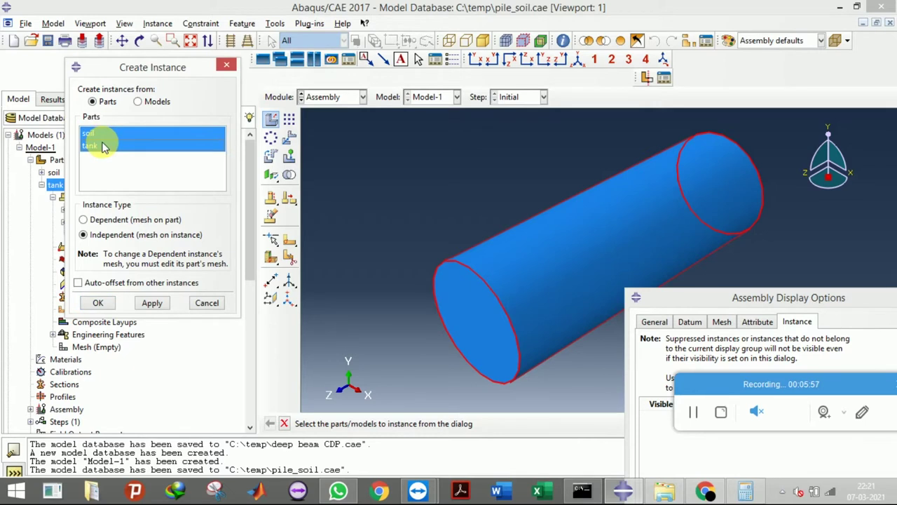
left_click(102, 303)
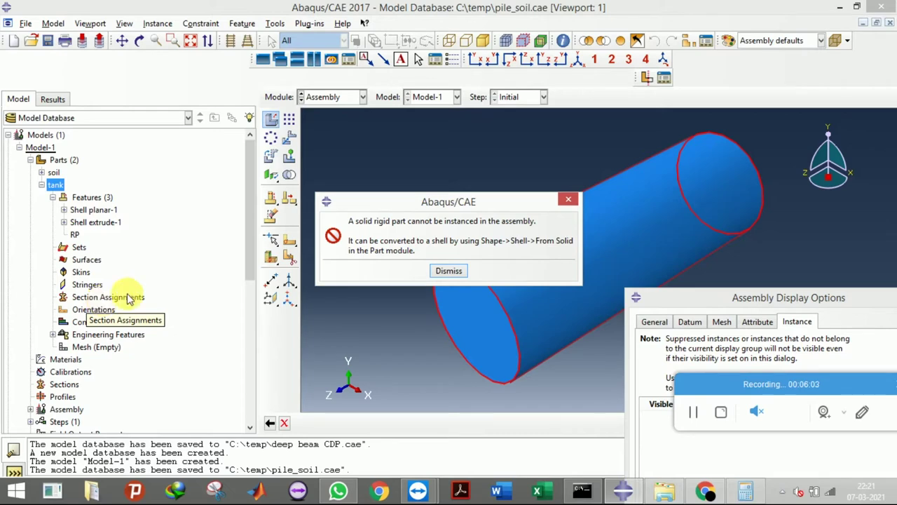
left_click(447, 273)
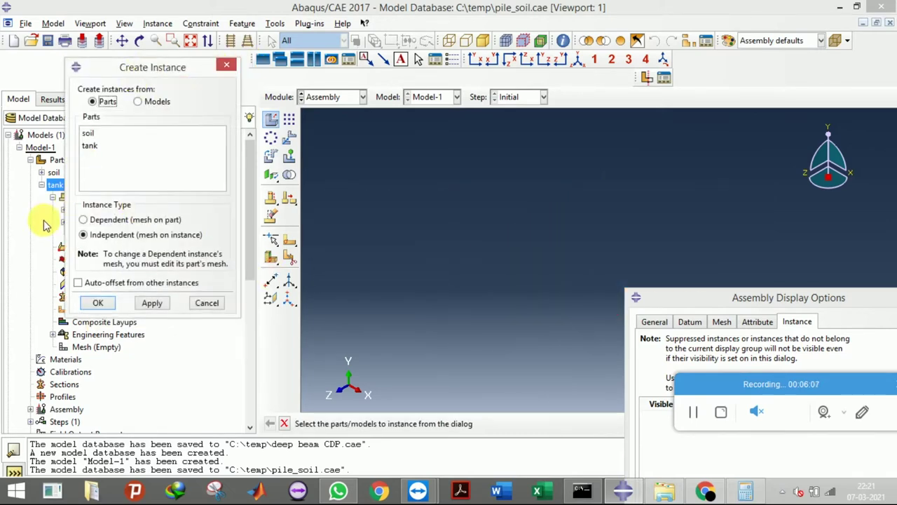
left_click(207, 304)
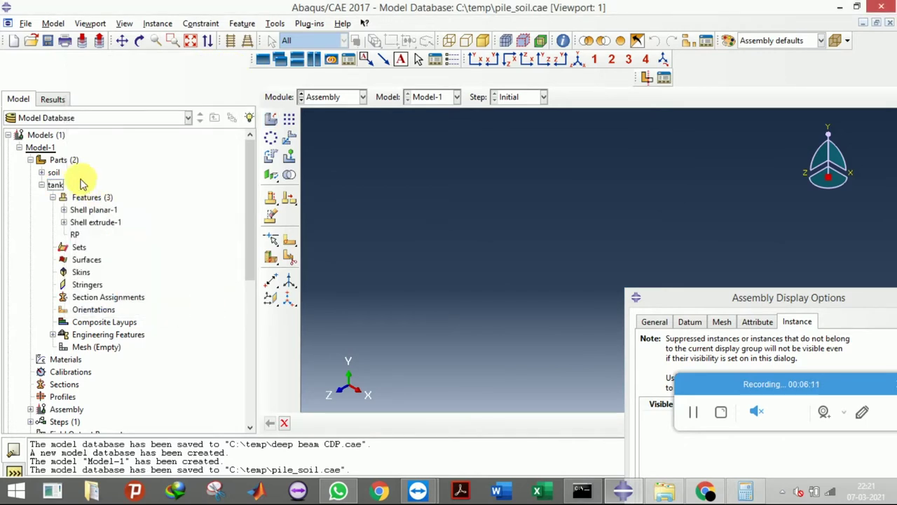
Change the tank part's type to Deformable.
right_click(52, 174)
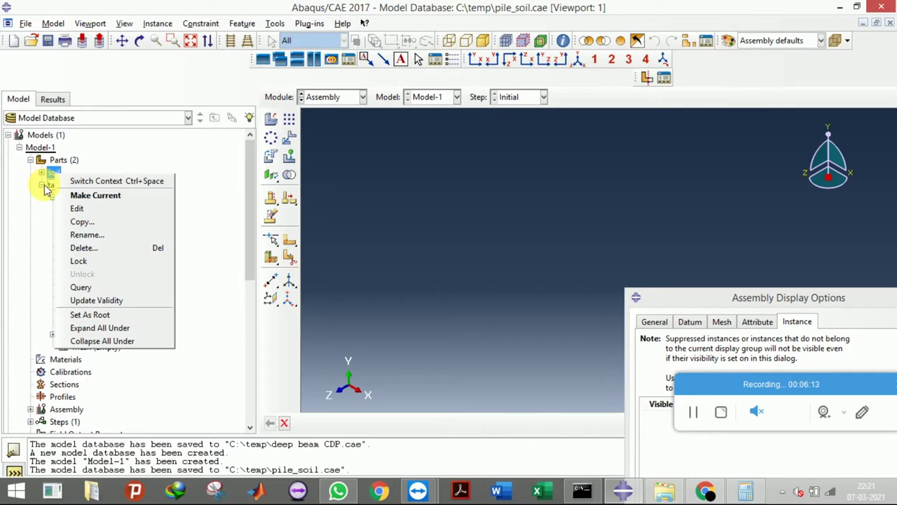
left_click(50, 184)
right_click(56, 184)
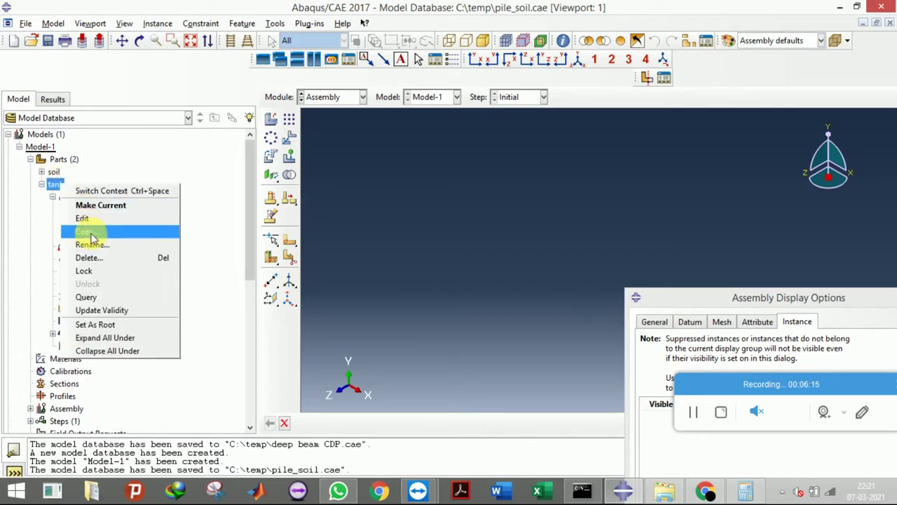
left_click(100, 219)
left_click(23, 304)
left_click(45, 375)
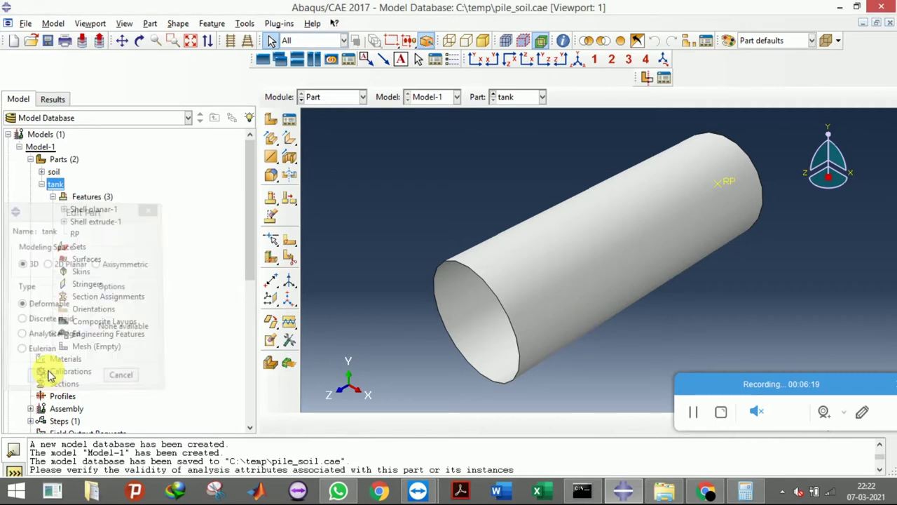
Return to the Assembly module and try to instance the soil part and the deformable tank.
left_click(329, 98)
left_click(320, 136)
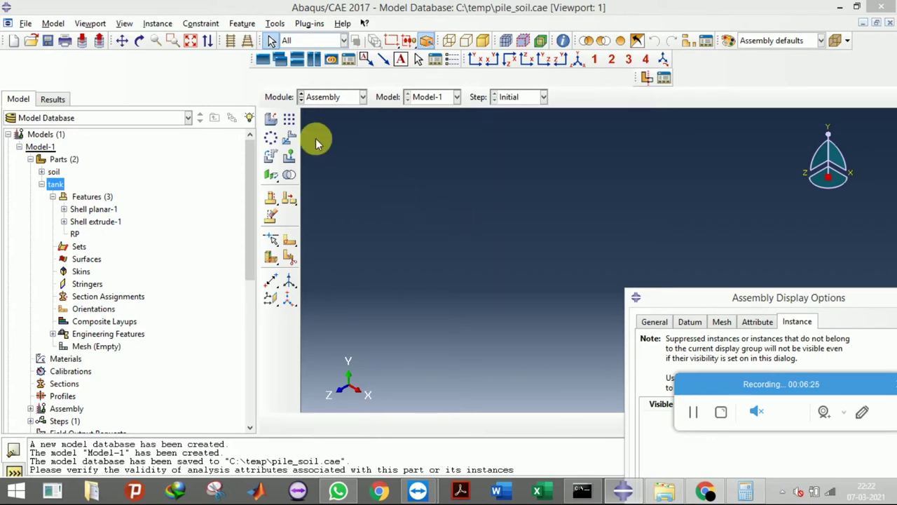
left_click(271, 119)
left_click(89, 145)
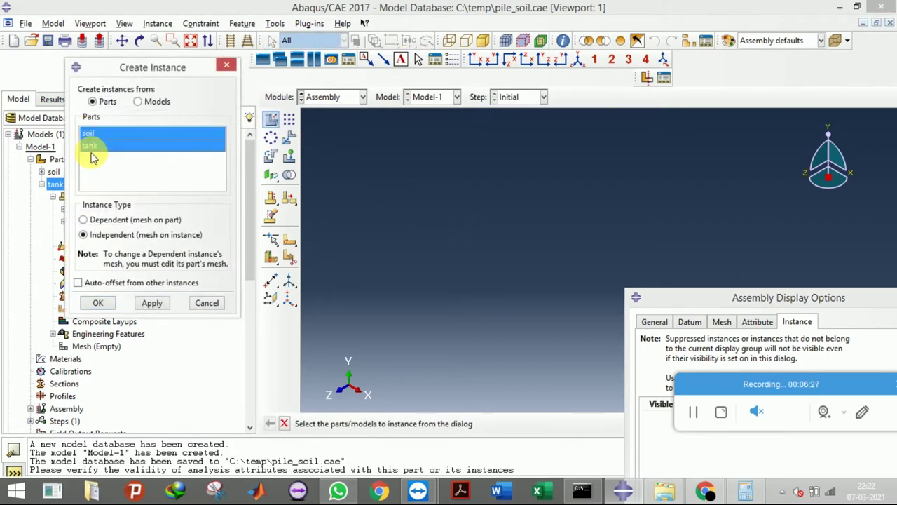
left_click(97, 302)
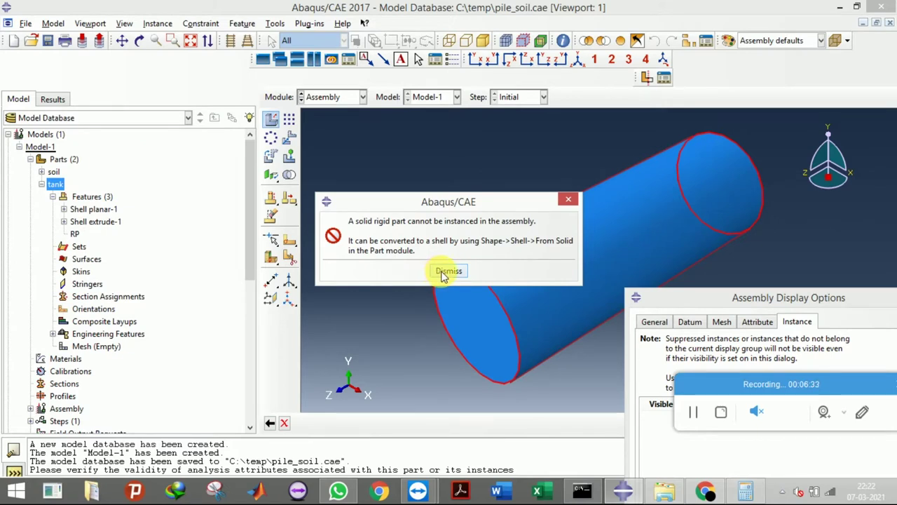
left_click(444, 275)
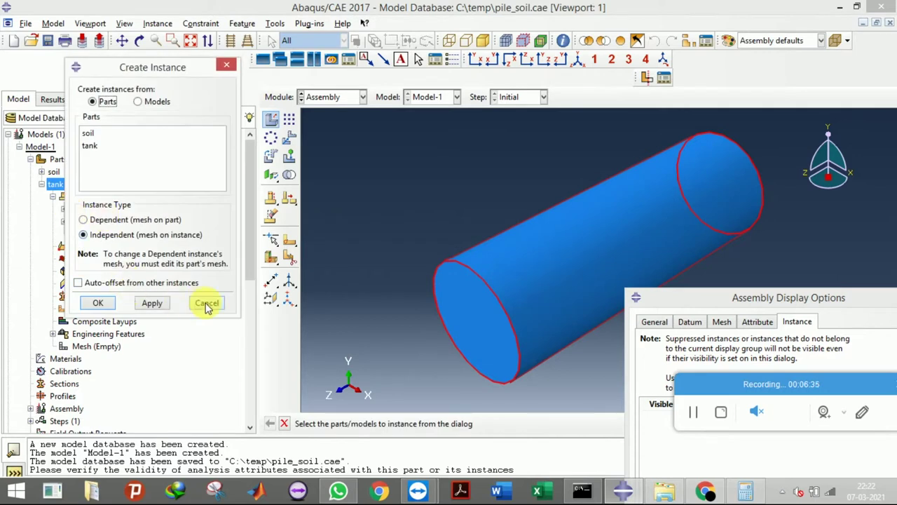
left_click(207, 304)
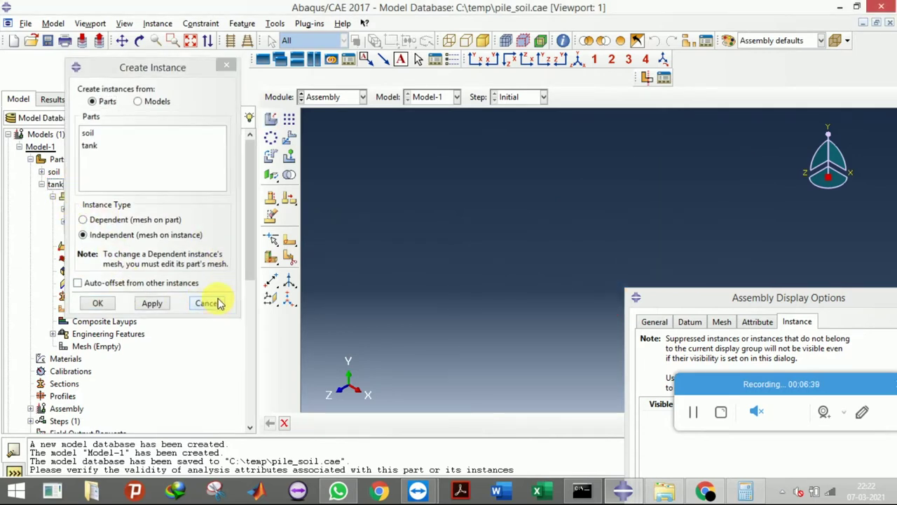
left_click(219, 307)
Set the tank part's type to Discrete rigid in its part definition.
right_click(56, 185)
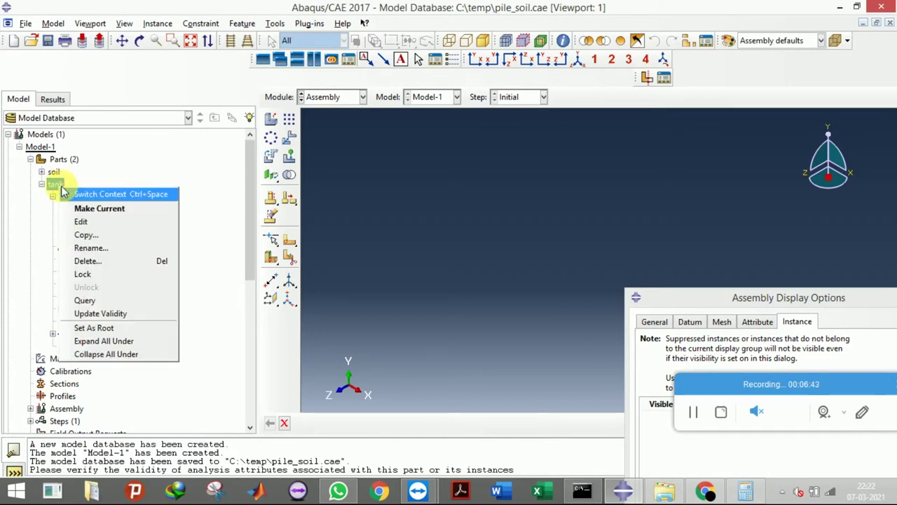
left_click(82, 223)
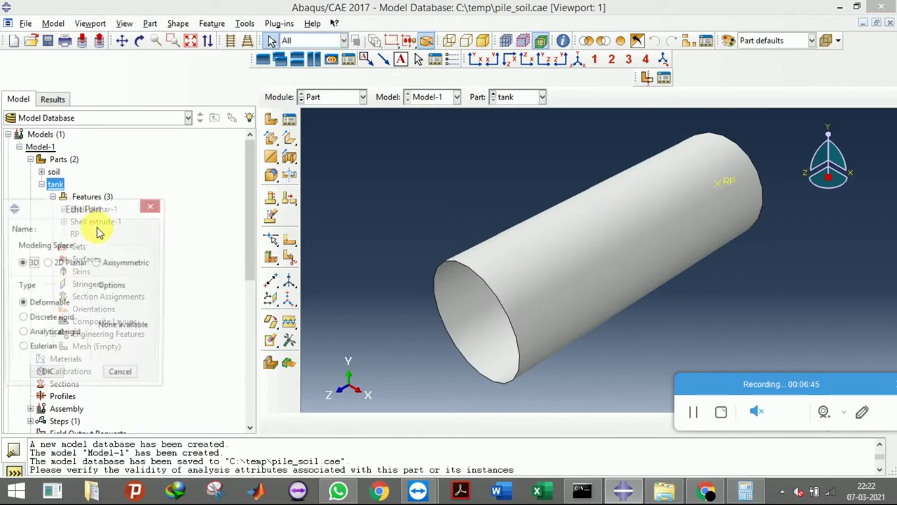
left_click(31, 319)
left_click(45, 376)
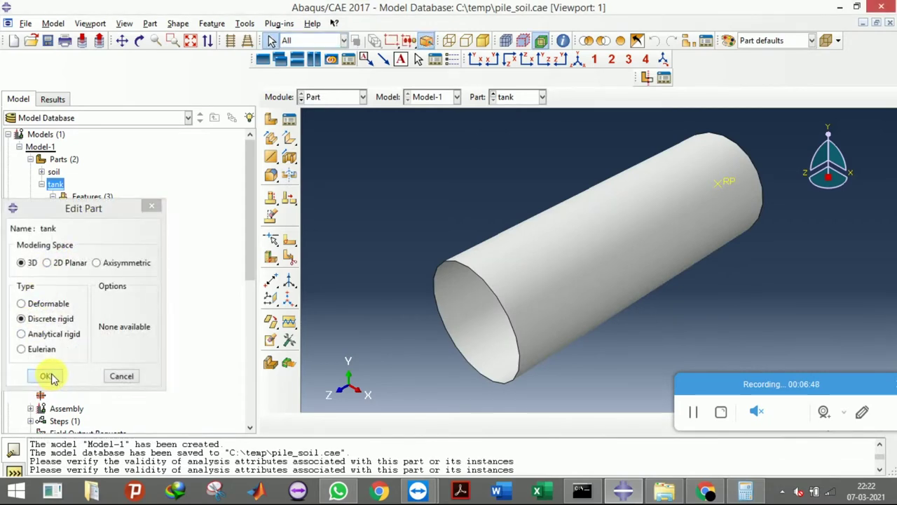
Set the soil part's type to Deformable in its part definition.
right_click(56, 172)
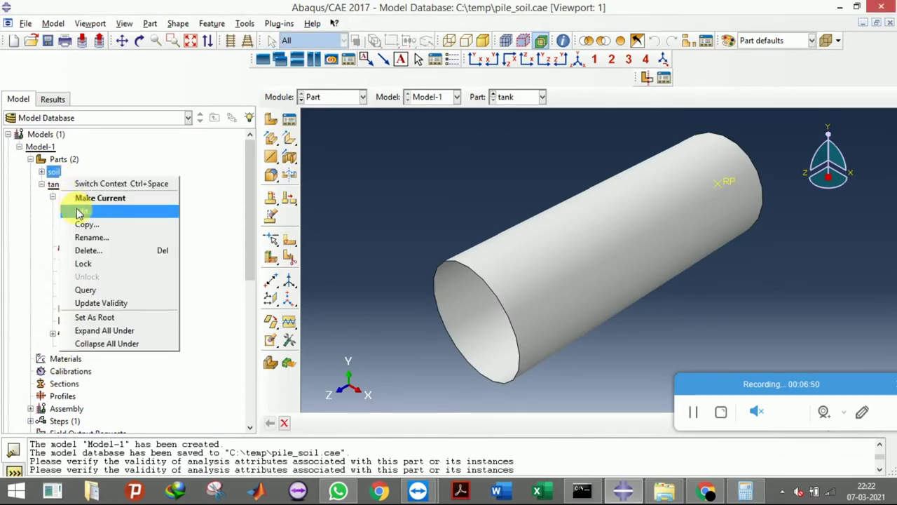
left_click(81, 210)
left_click(28, 303)
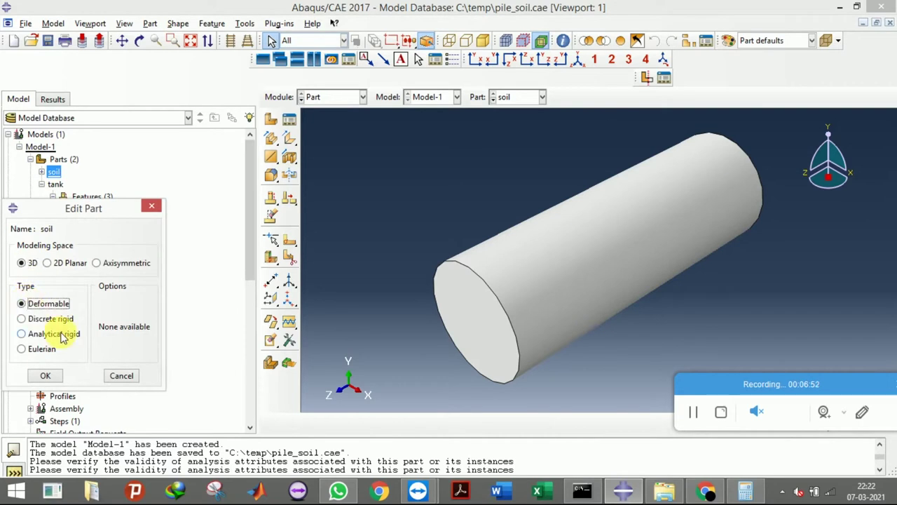
left_click(45, 375)
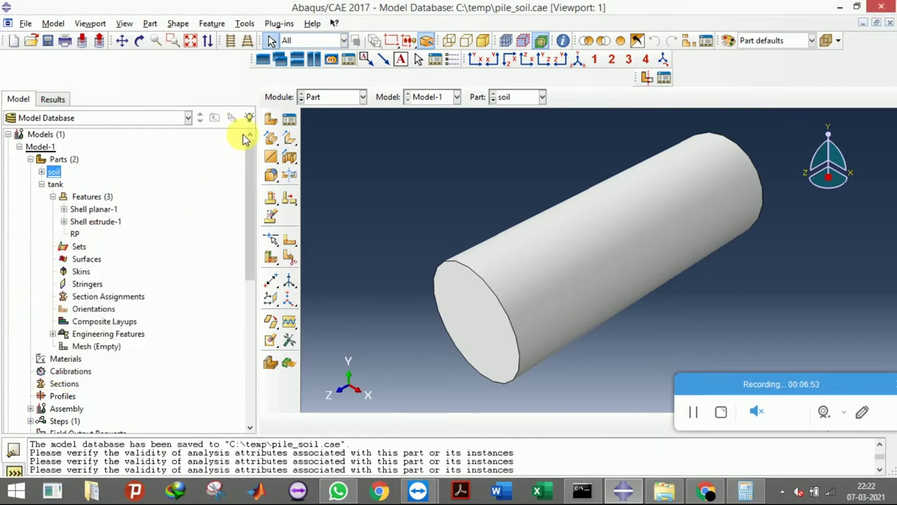
In the Assembly module, create independent instances of the soil and tank parts without auto-offset.
left_click(335, 102)
left_click(334, 137)
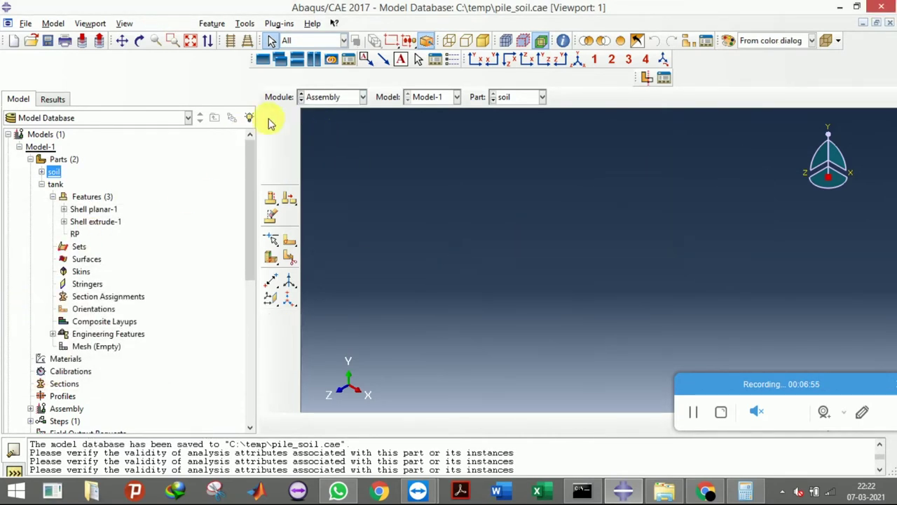
left_click(271, 121)
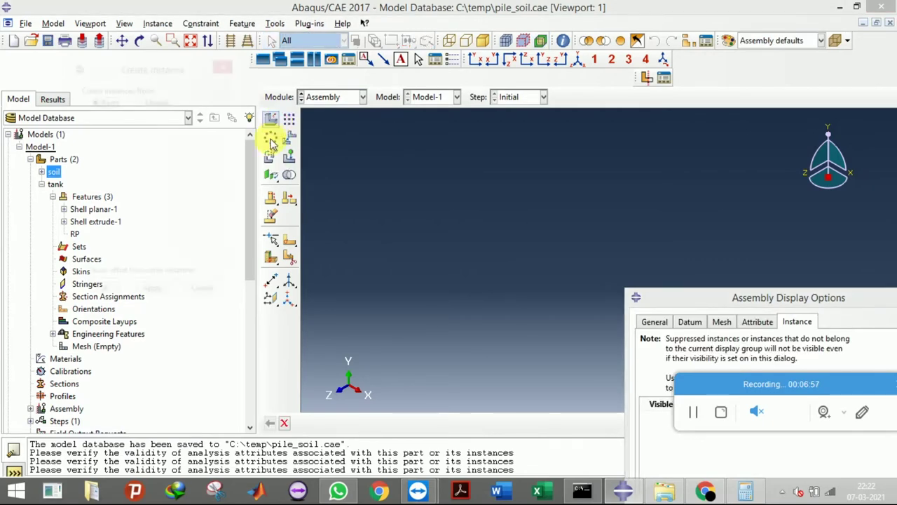
left_click_drag(112, 133, 91, 146)
left_click(97, 302)
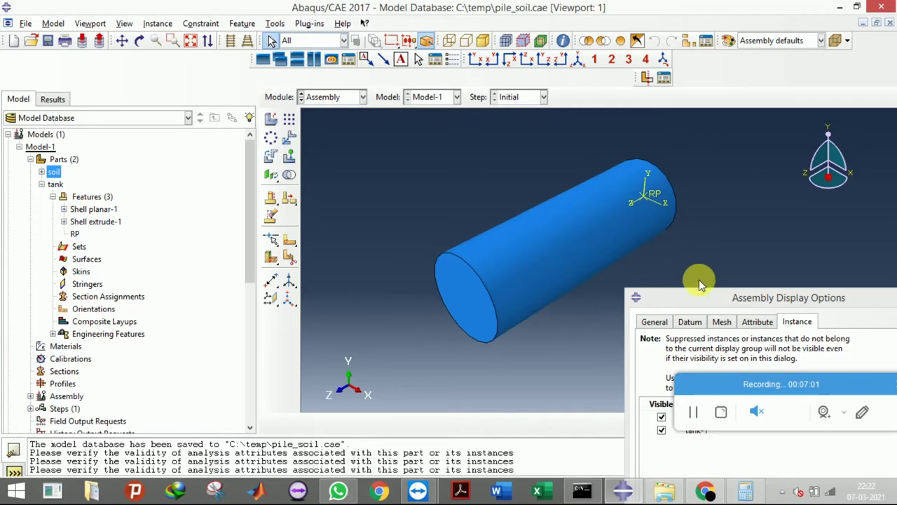
Move the Assembly Display Options dialog to reach its instance list and display only the tank-1 instance.
left_click_drag(715, 301, 796, 13)
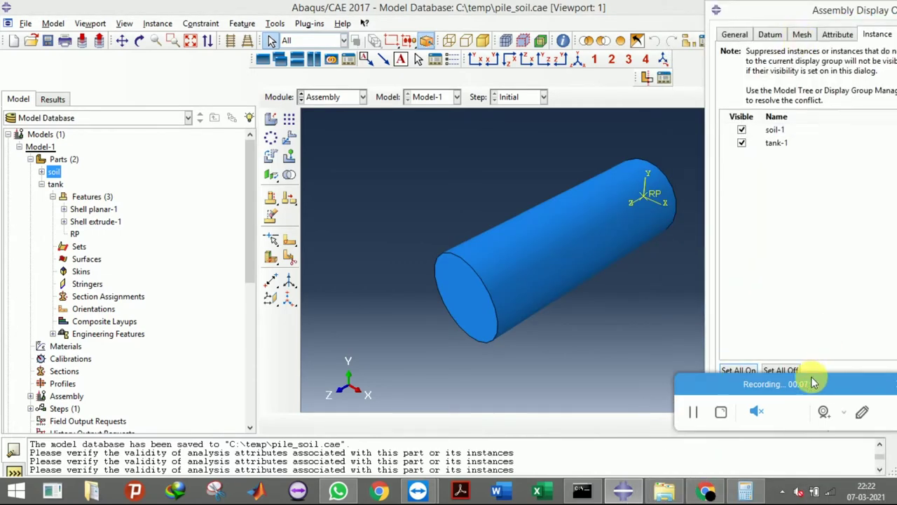
left_click(742, 142)
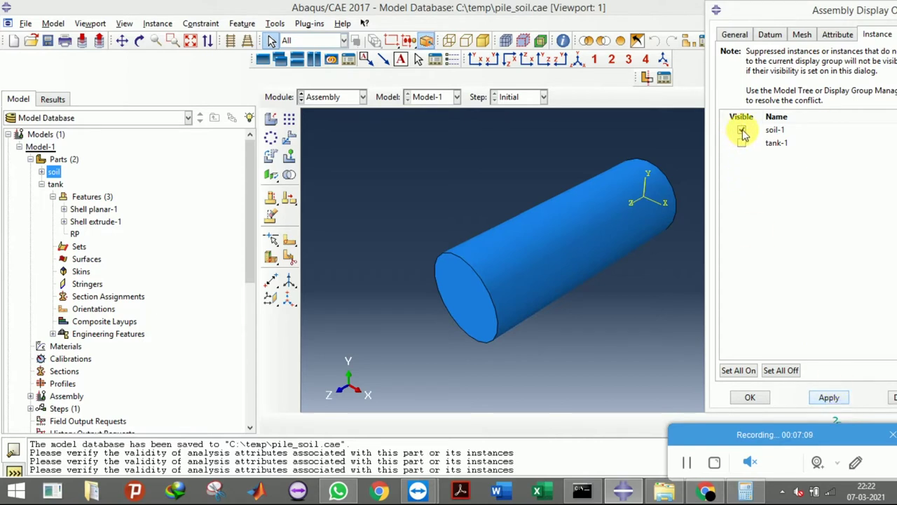
left_click(742, 142)
left_click(829, 396)
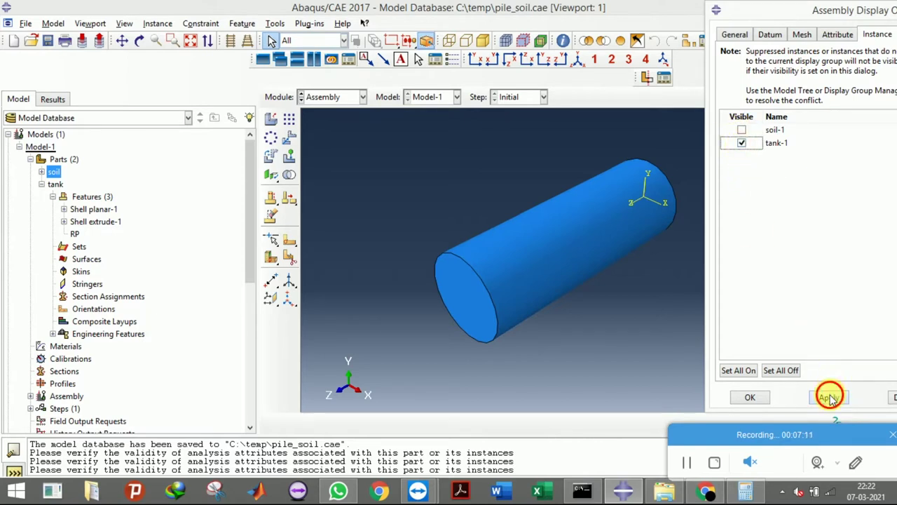
Examine the tank's interior through its open end and turn the soil-1 instance's display back on.
left_click(141, 42)
mouse_move(559, 277)
left_mouse_down()
mouse_move(620, 239)
mouse_move(556, 217)
left_mouse_up()
left_click(140, 44)
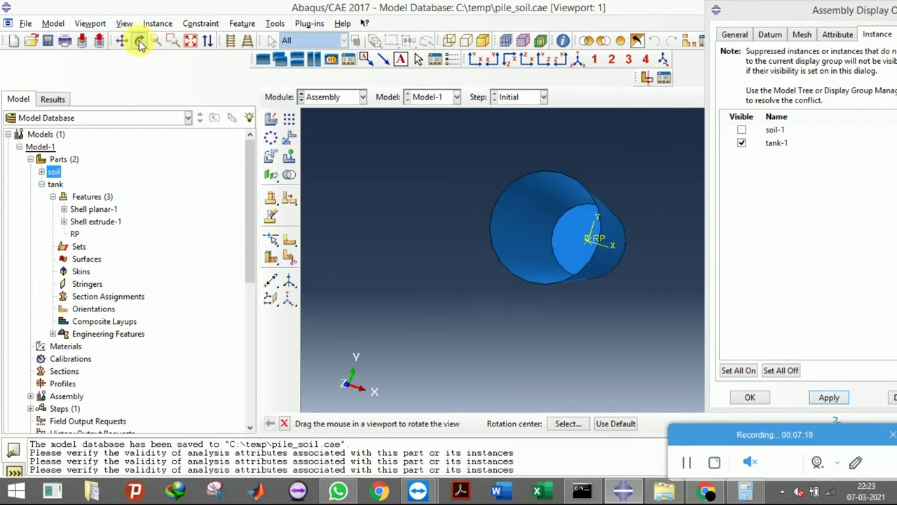
left_click(140, 43)
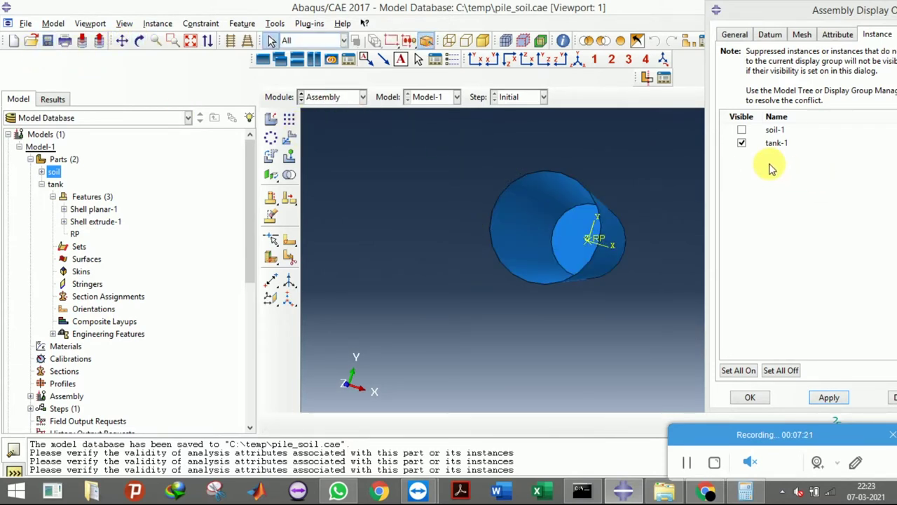
left_click(742, 130)
left_click(830, 397)
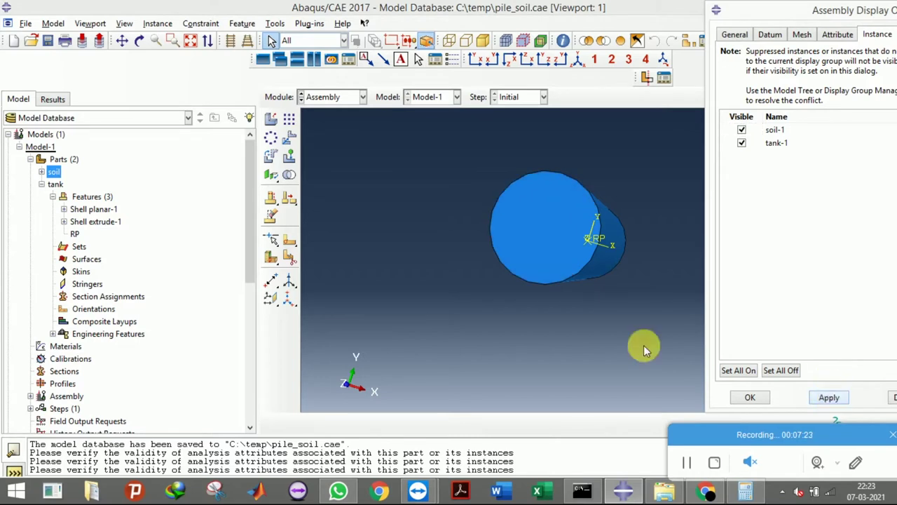
Rotate the soil and tank instances together by -90 degrees about the axis from 0,0,0 to 5,0,0.
left_click(578, 60)
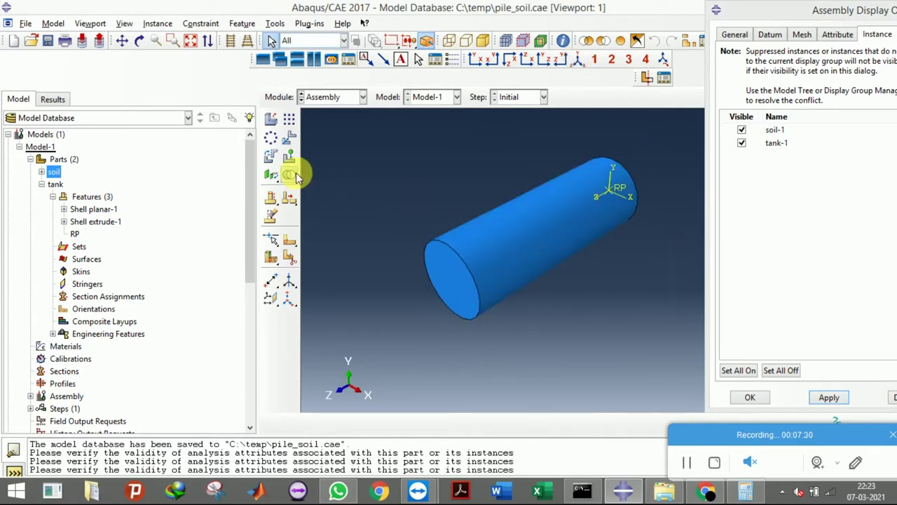
left_click(271, 156)
left_click_drag(426, 145, 631, 392)
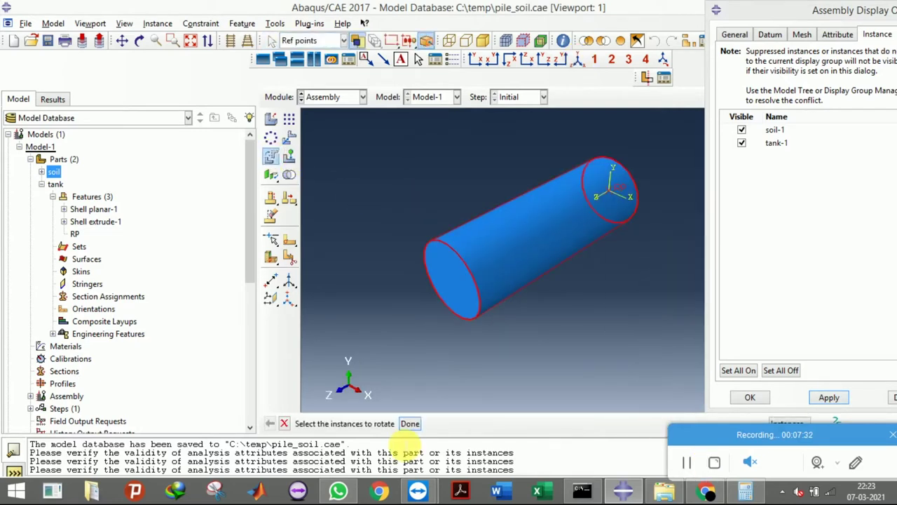
left_click(410, 423)
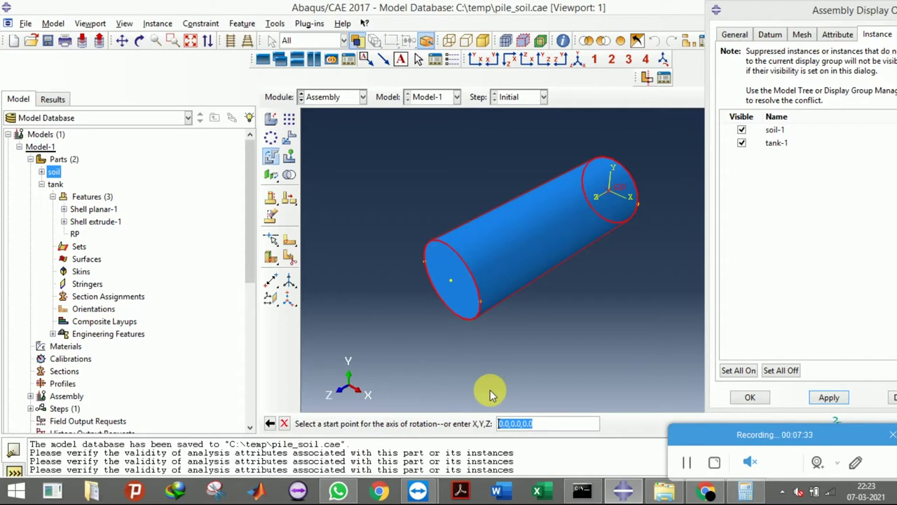
key("Return")
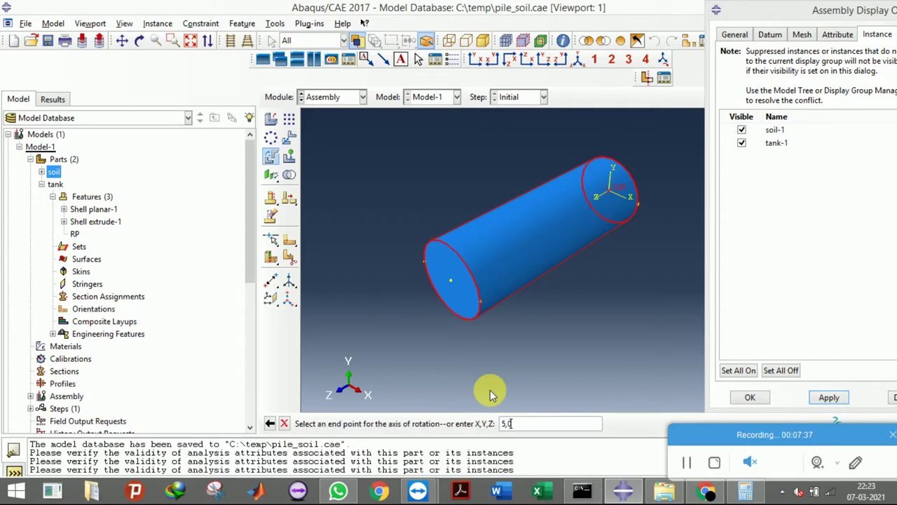
type("5,0,0")
key("Return")
key("Return")
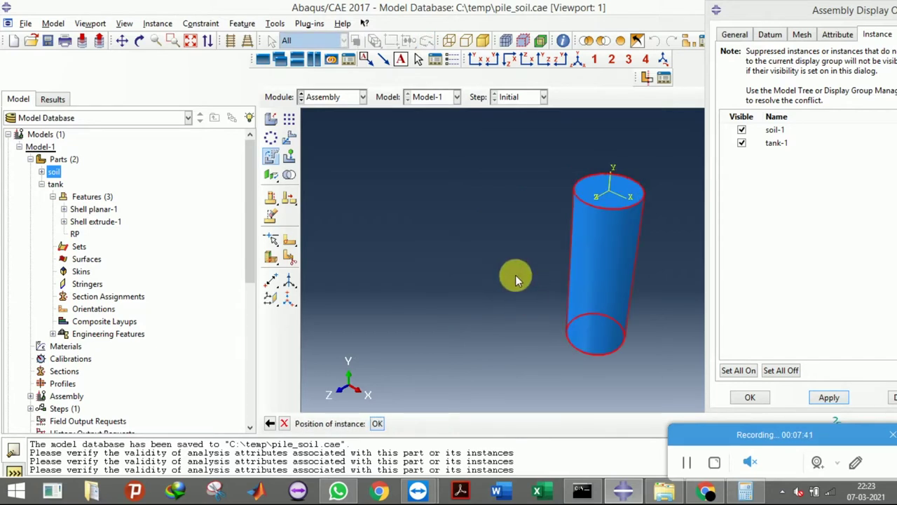
left_click(271, 424)
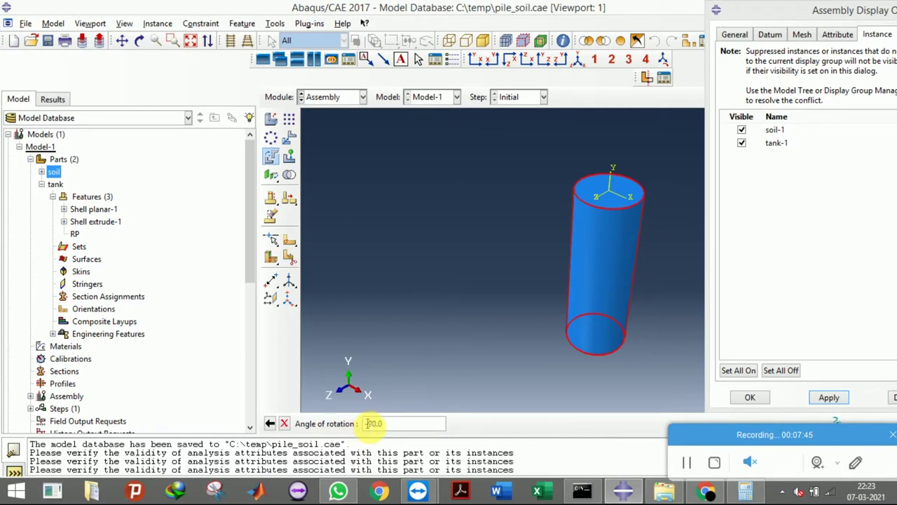
key("Return")
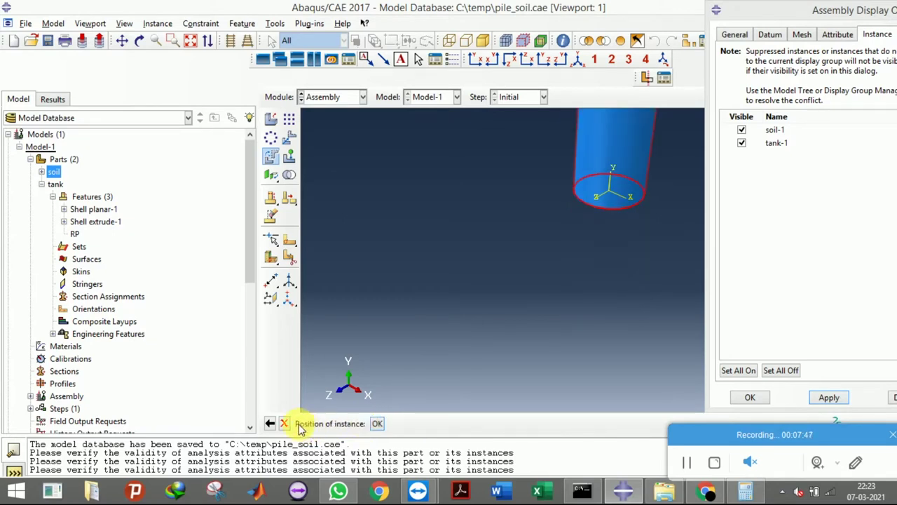
left_click(378, 424)
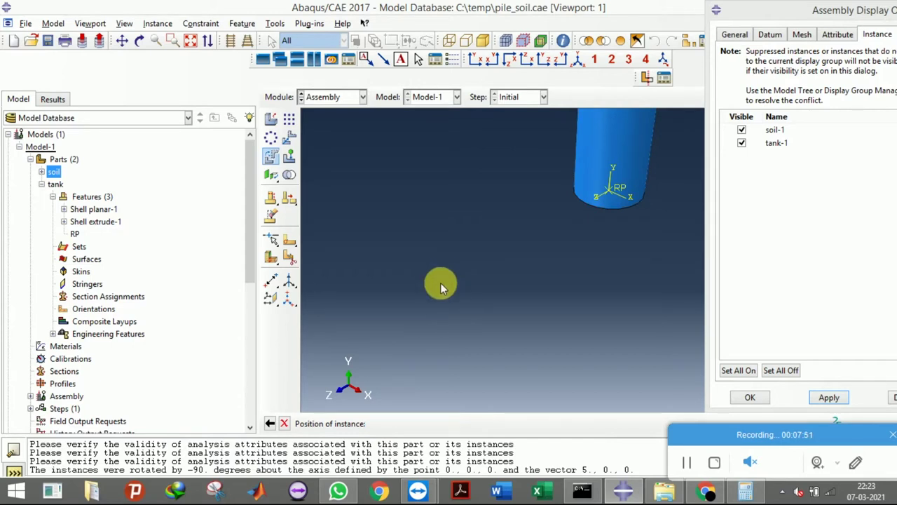
Hide the soil-1 instance in the assembly display and examine the upright, open-topped tank in isometric view.
scroll(440, 288, "down", 5)
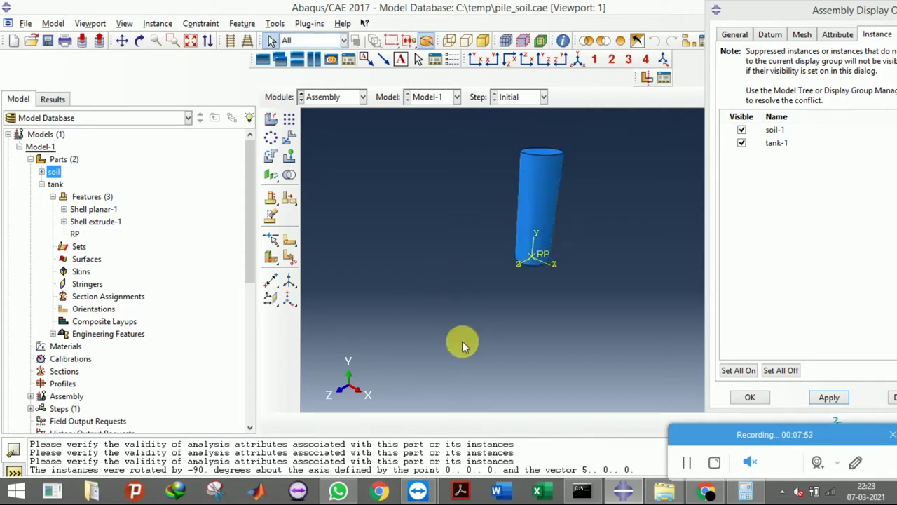
left_click(577, 62)
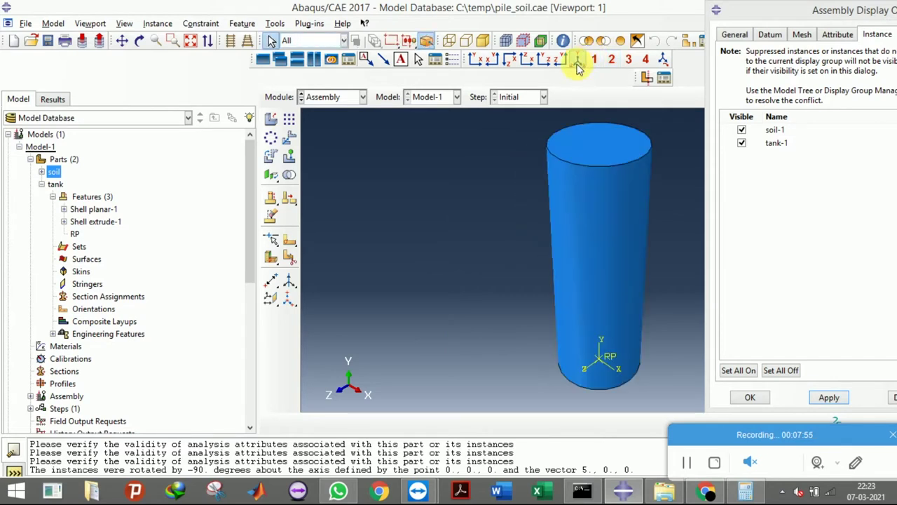
left_click(742, 131)
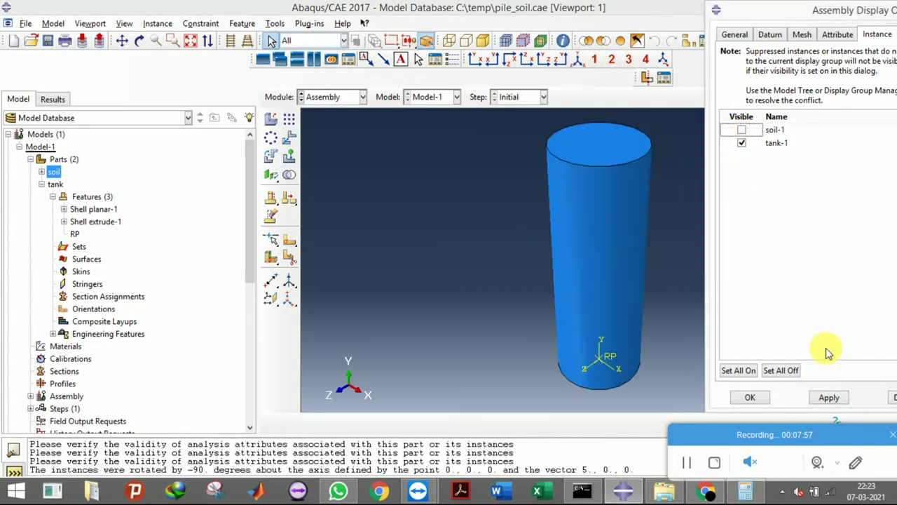
left_click(829, 397)
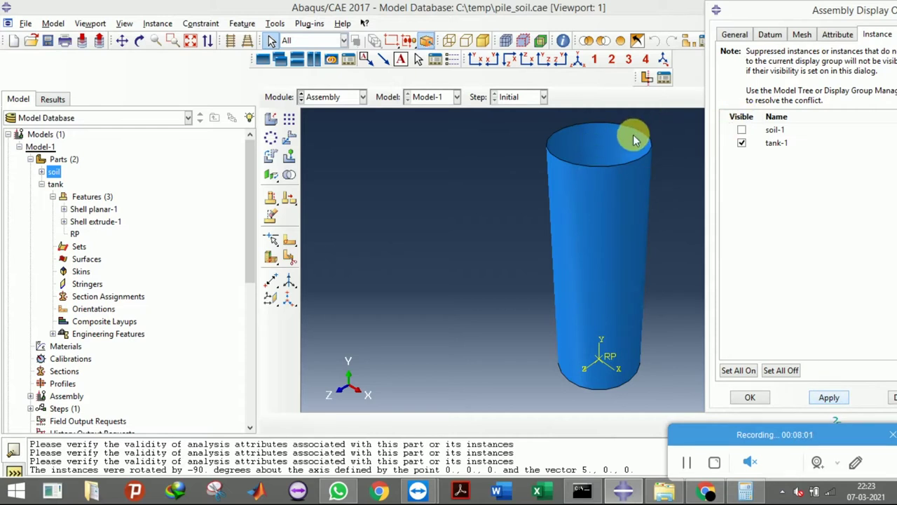
left_click(634, 169)
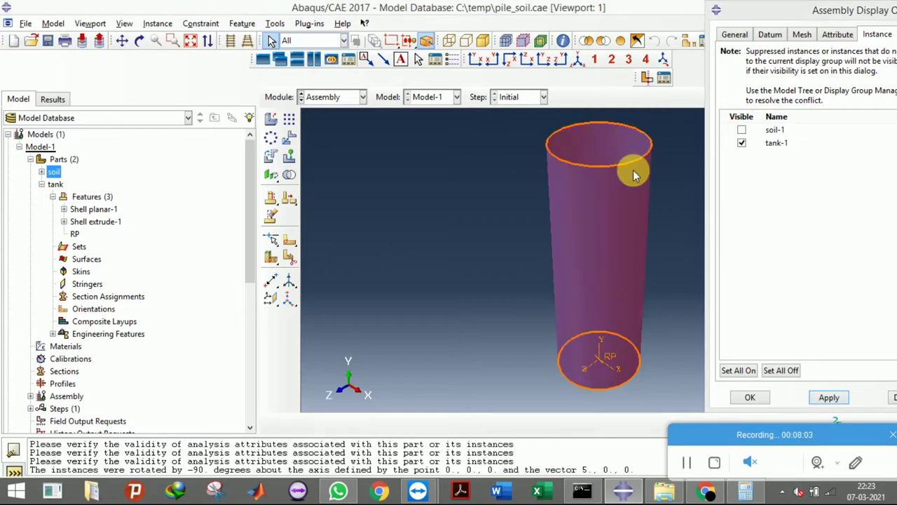
left_click(459, 238)
Turn the soil-1 instance's display back on and save the model database.
left_click(742, 129)
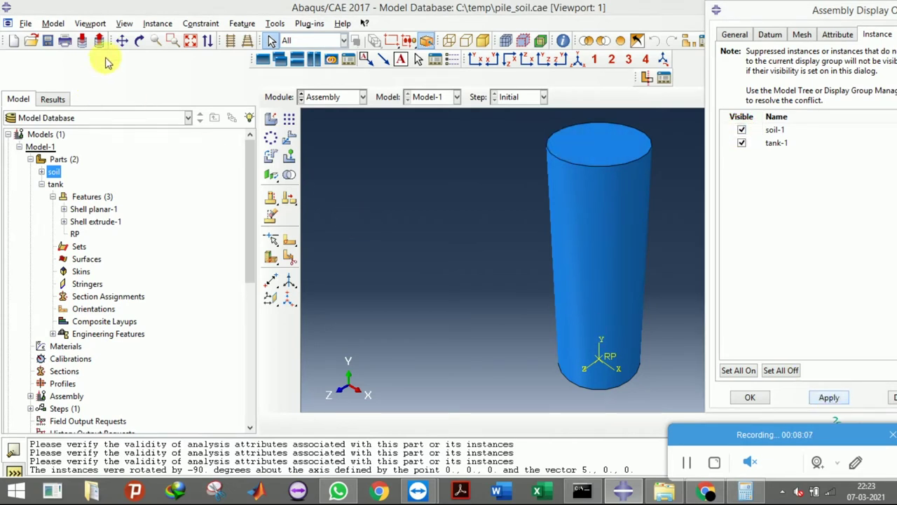
left_click(49, 44)
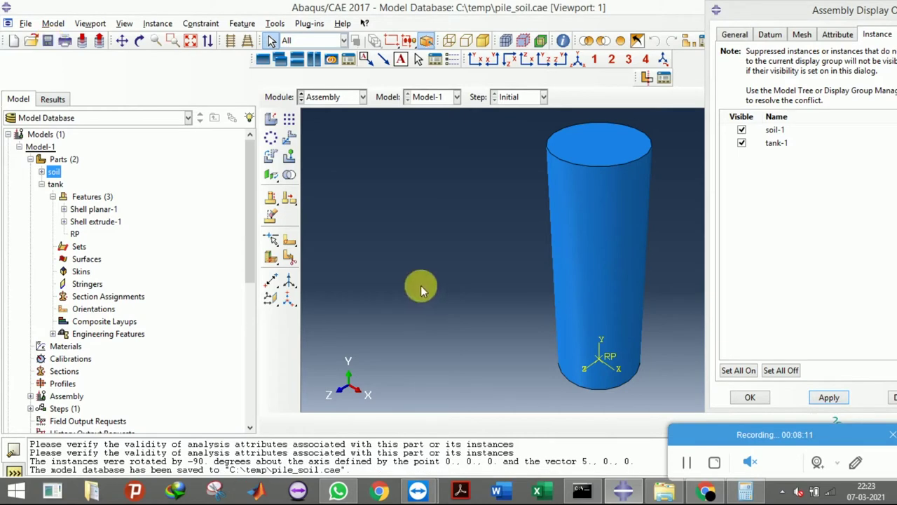
Check the pile data in the browser's project description, and start a 3D discrete rigid solid extrusion part named pile in Abaqus/CAE's Part module.
left_click(626, 493)
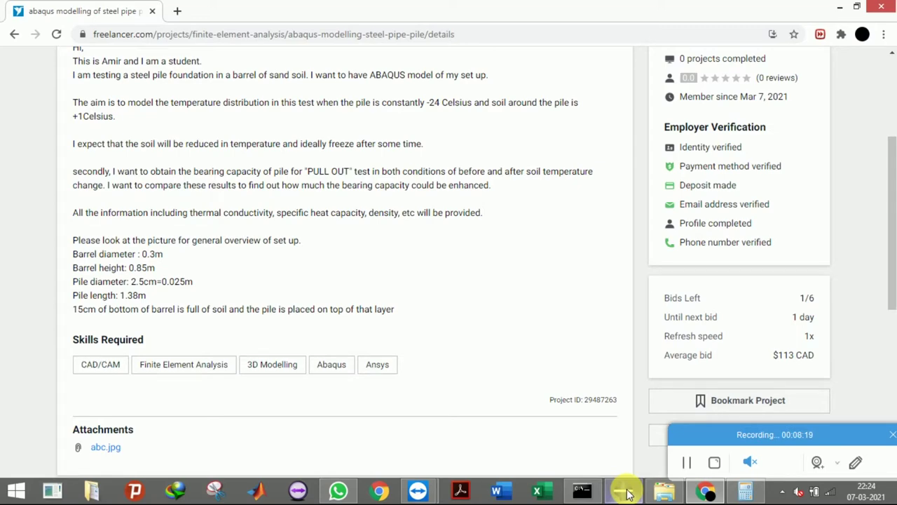
left_click(626, 493)
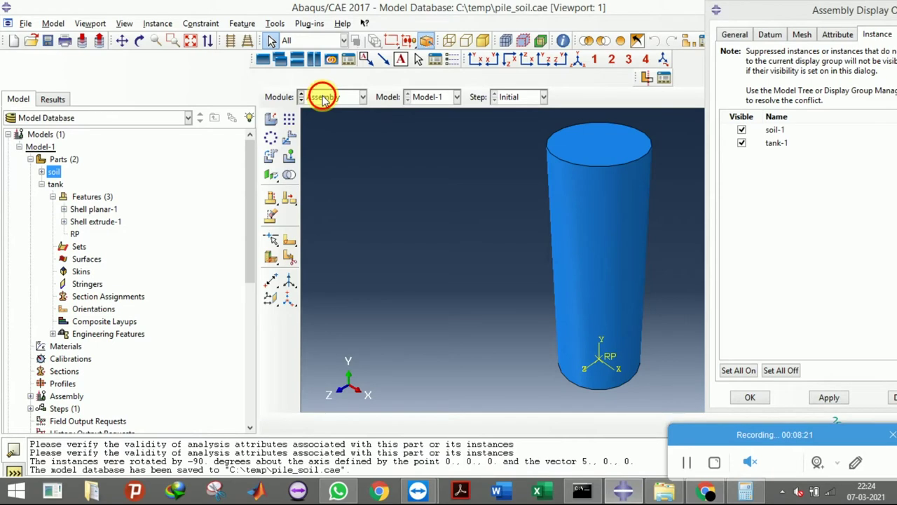
left_click(323, 97)
left_click(320, 110)
left_click(272, 120)
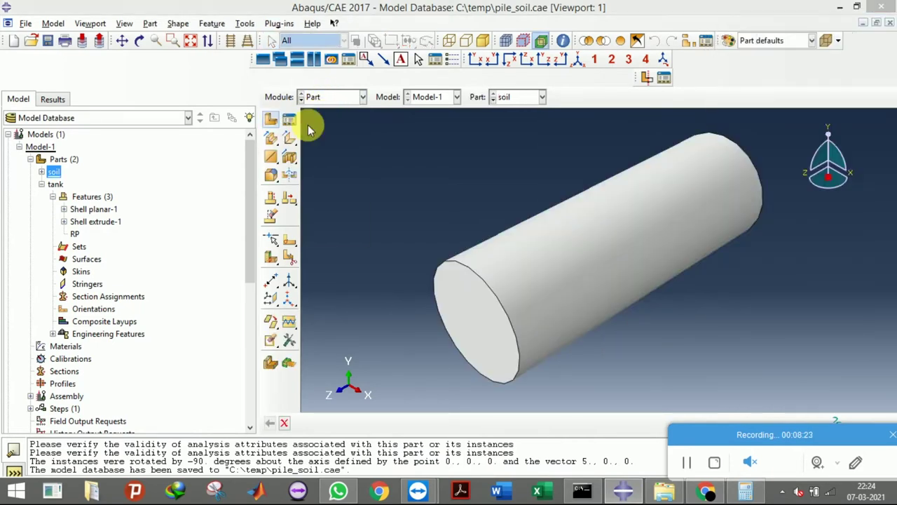
type("pile")
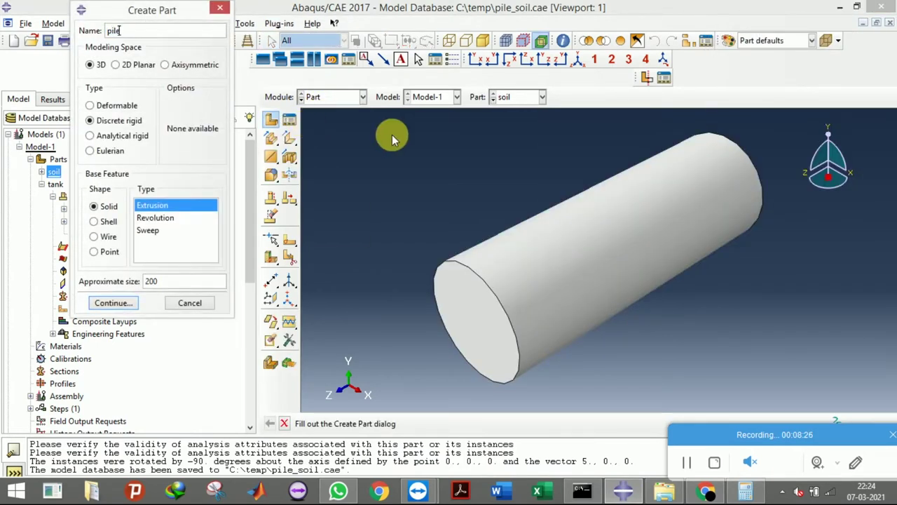
left_click(112, 303)
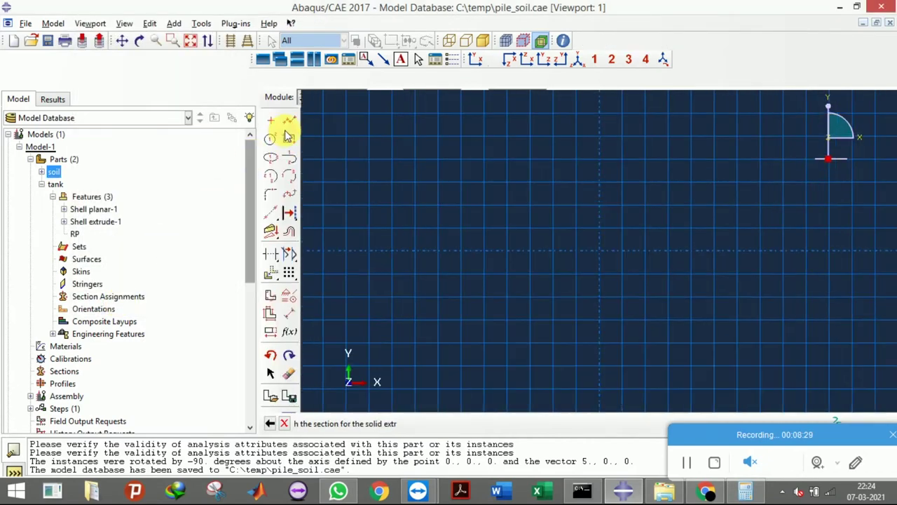
Sketch a circle centred on the origin with a radius of about 6.25 as the pile section.
left_click(271, 124)
left_click(601, 250)
left_click(570, 251)
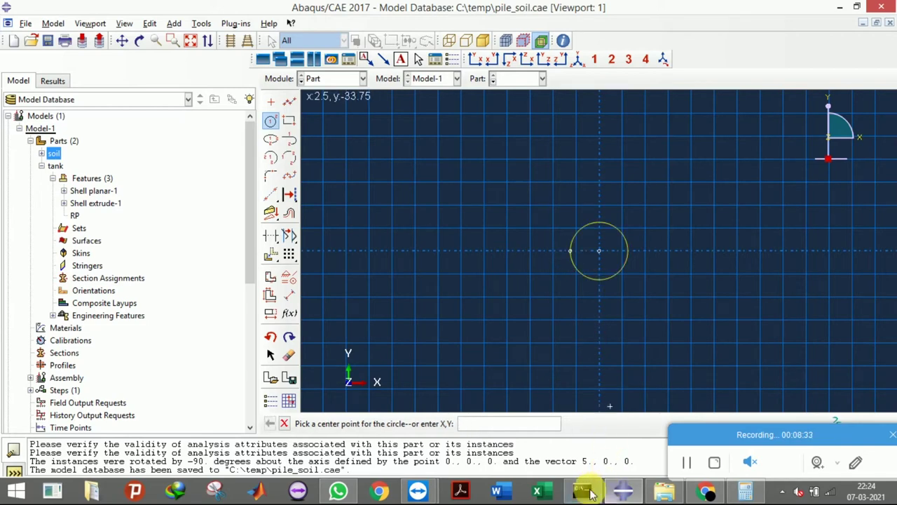
Look up the pile diameter in the browser's project description and multiply 0.025 by 0.5 in Calculator to get the radius.
left_click(641, 493)
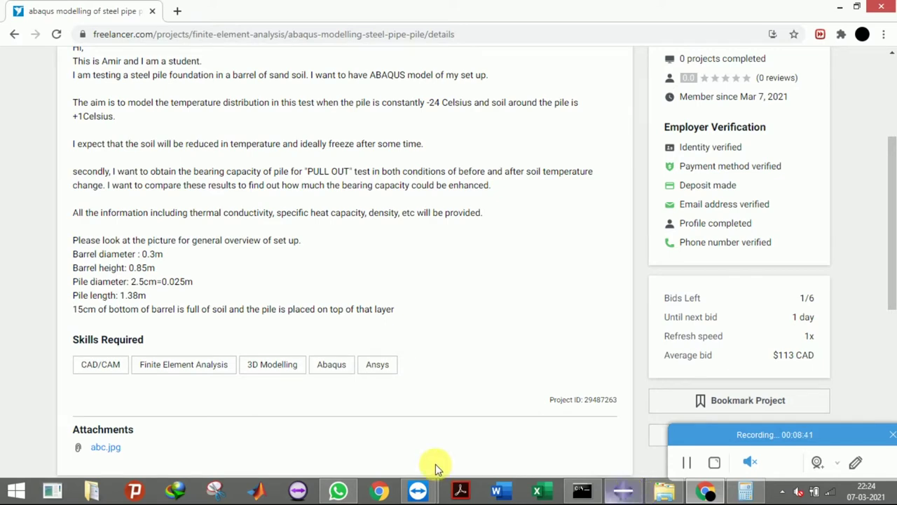
left_click(746, 490)
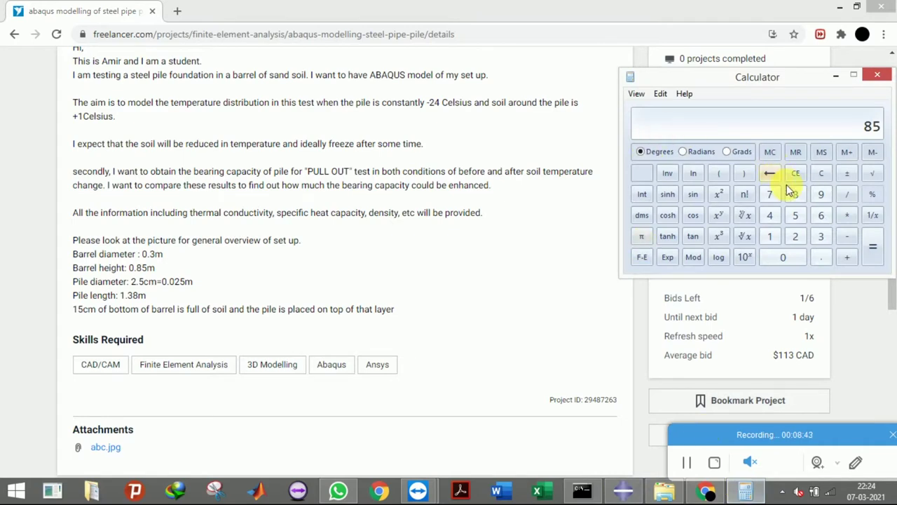
left_click(821, 176)
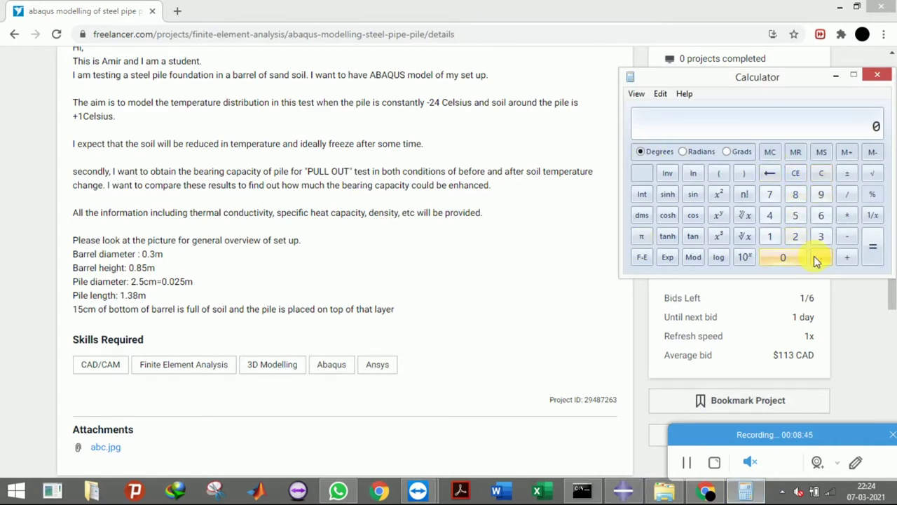
left_click(796, 236)
left_click(795, 215)
left_click(847, 215)
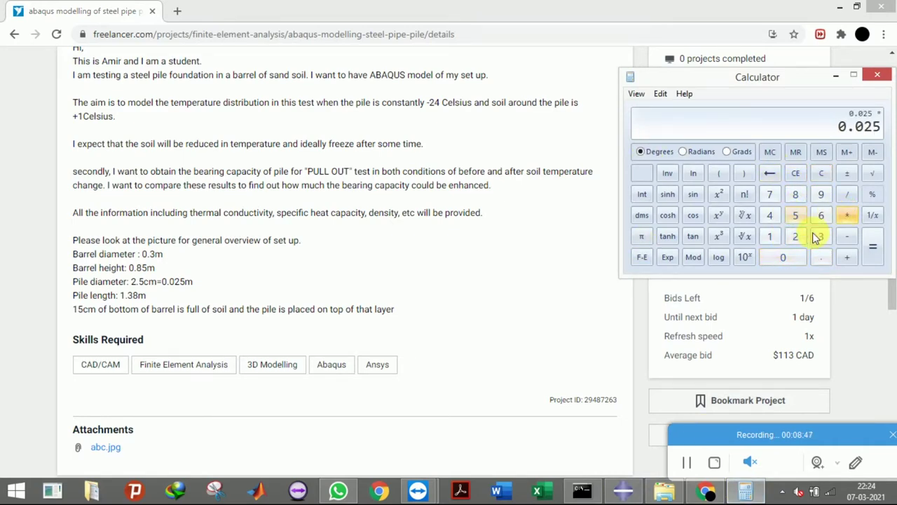
left_click(783, 257)
left_click(827, 260)
left_click(796, 215)
left_click(873, 247)
left_click(834, 77)
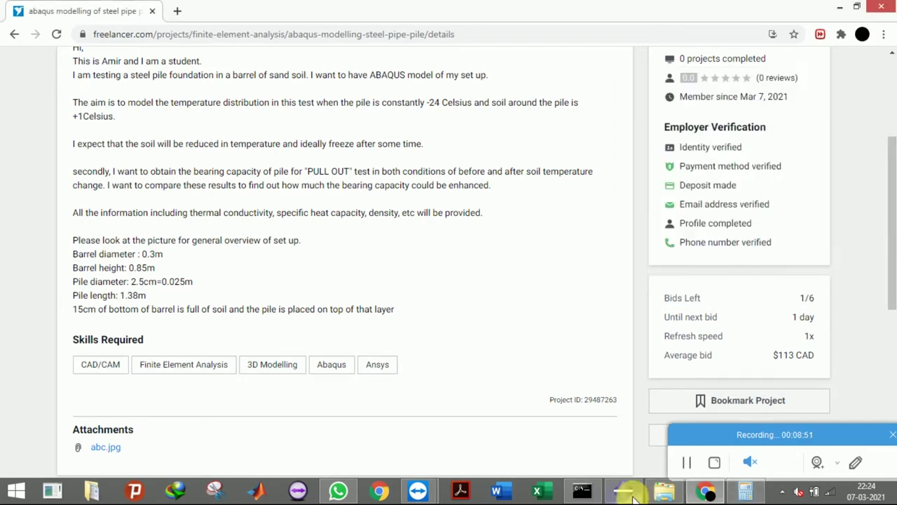
Back in Abaqus/CAE, dimension the pile circle's radius and set it to 0.0125.
left_click(623, 490)
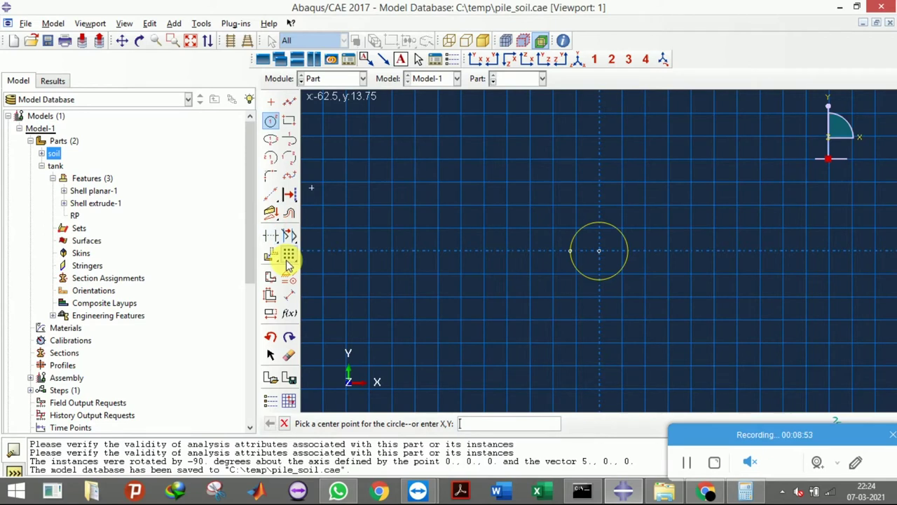
left_click(289, 295)
left_click(576, 277)
left_click(512, 306)
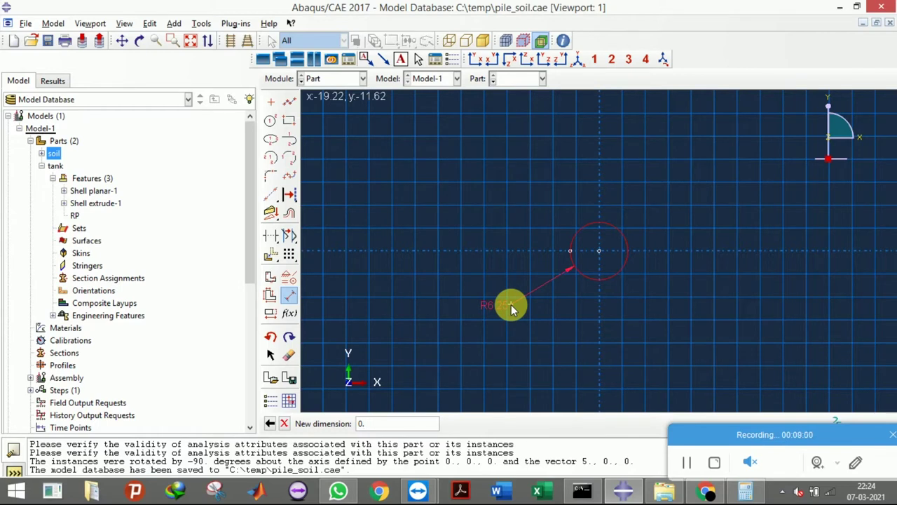
type("0.0125")
key("Return")
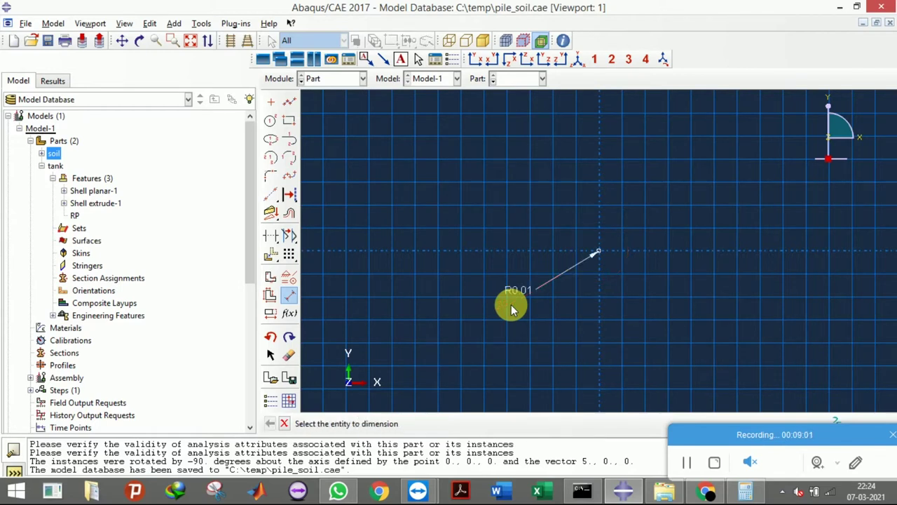
left_click(284, 423)
left_click(289, 399)
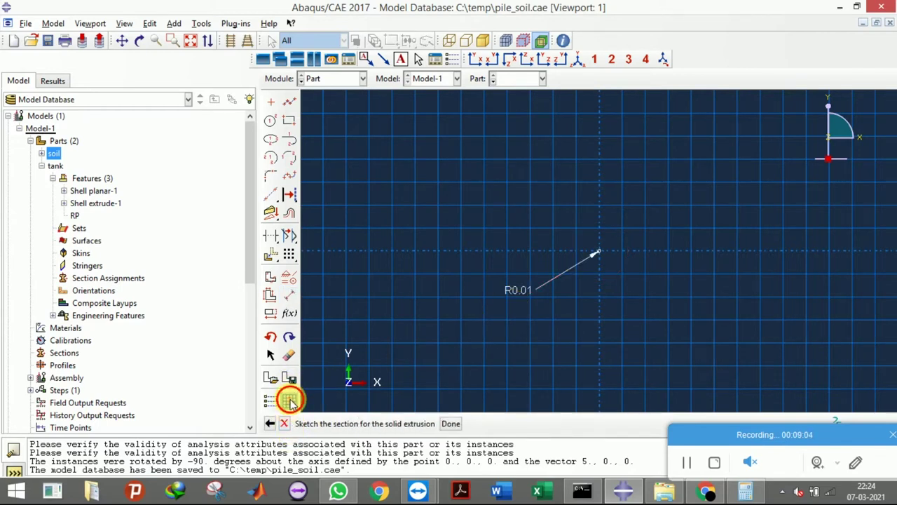
left_click(734, 156)
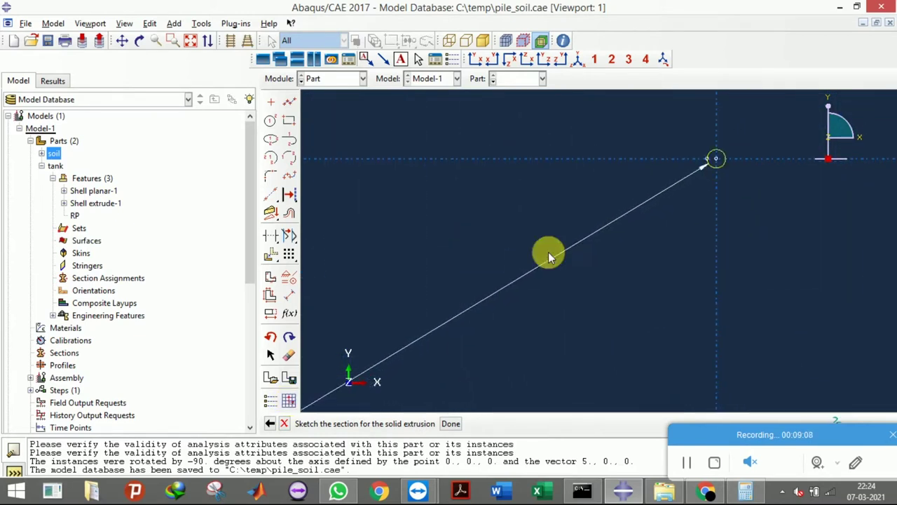
Finish the pile sketch, check the pile length in the browser's project description, and extrude the section to a depth of 1.38 in Abaqus/CAE.
left_click(449, 426)
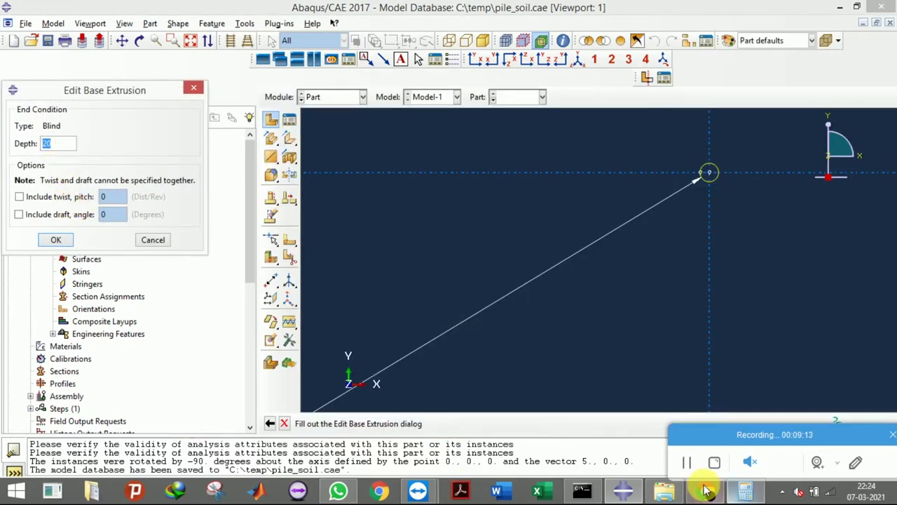
left_click(639, 492)
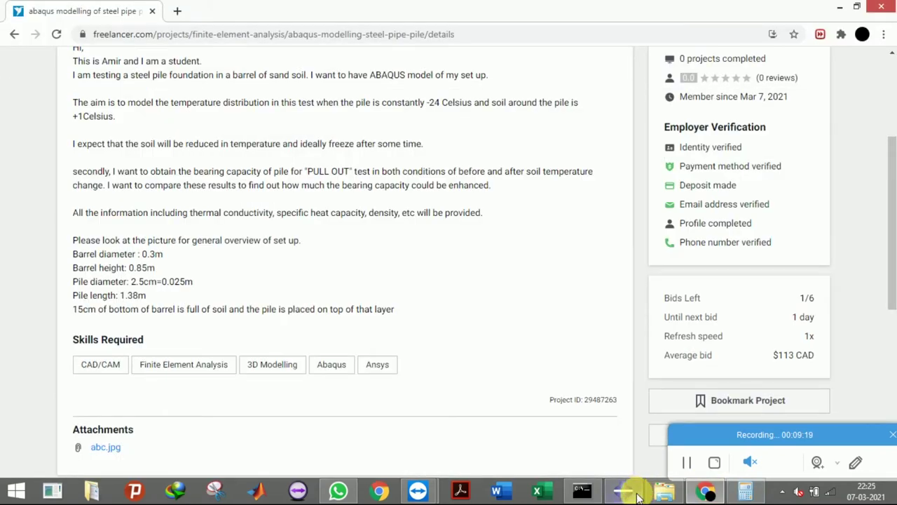
left_click(635, 495)
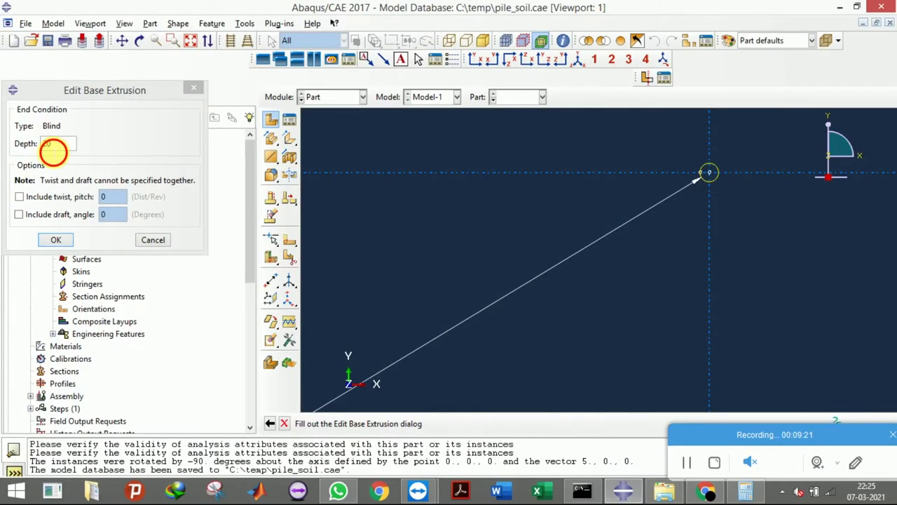
left_click(56, 144)
left_click_drag(56, 143, 25, 143)
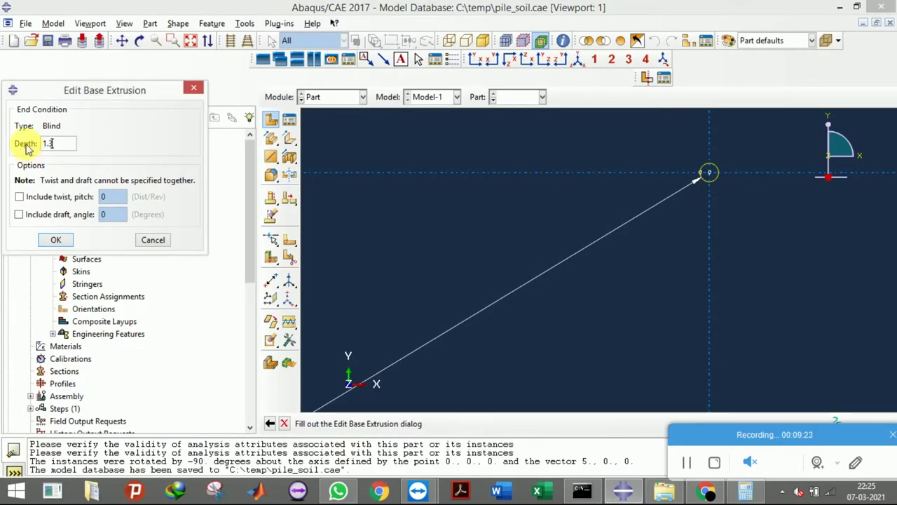
left_click(58, 239)
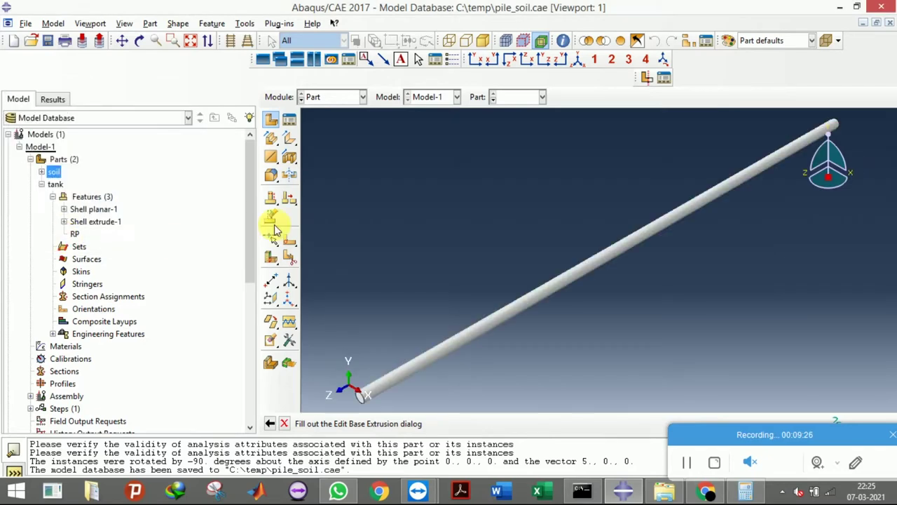
Try to create an independent instance of the rigid pile part in the Assembly module.
left_click(339, 99)
left_click(323, 134)
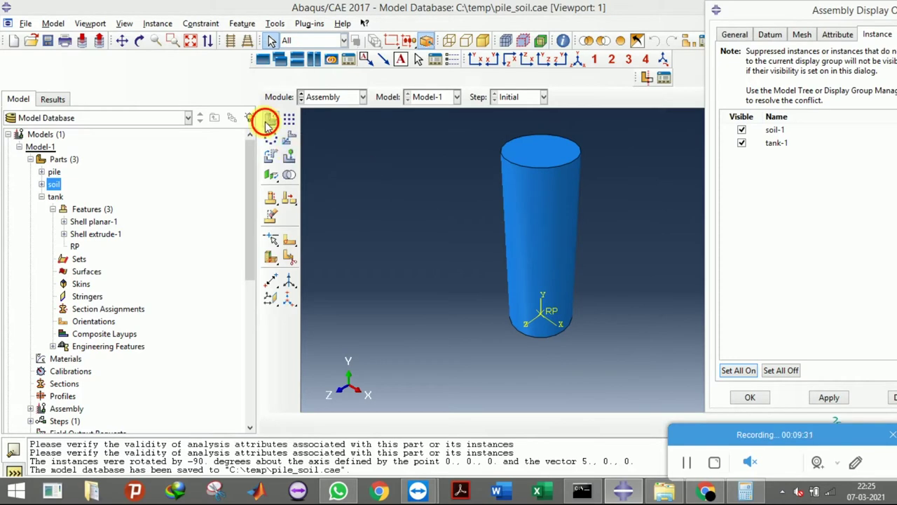
left_click(271, 120)
left_click(88, 133)
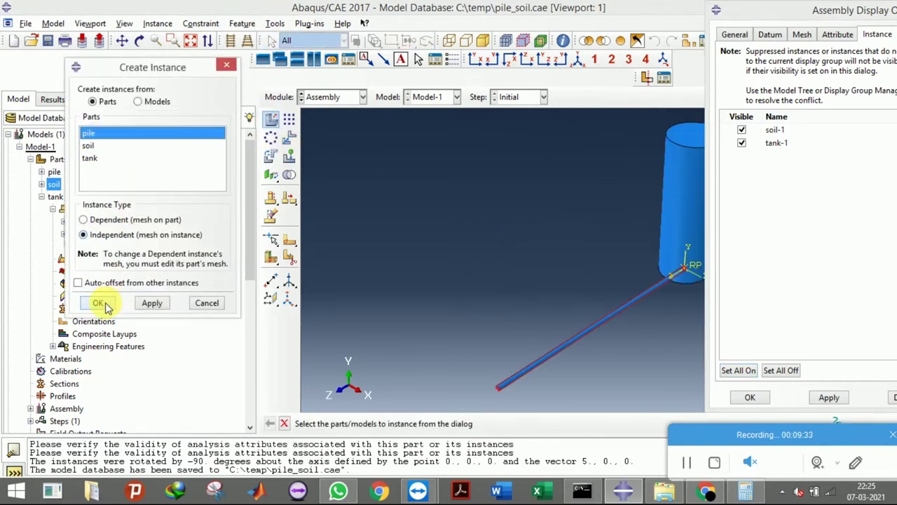
left_click(101, 304)
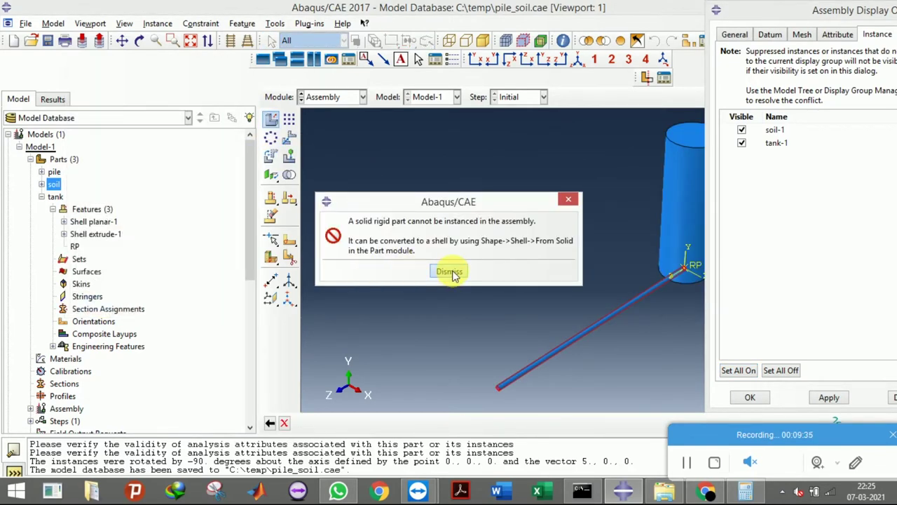
left_click(449, 272)
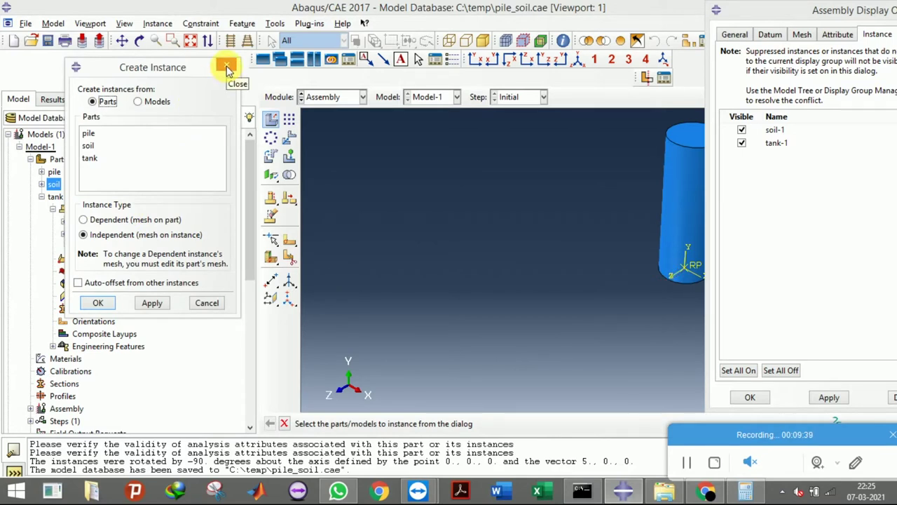
left_click(227, 68)
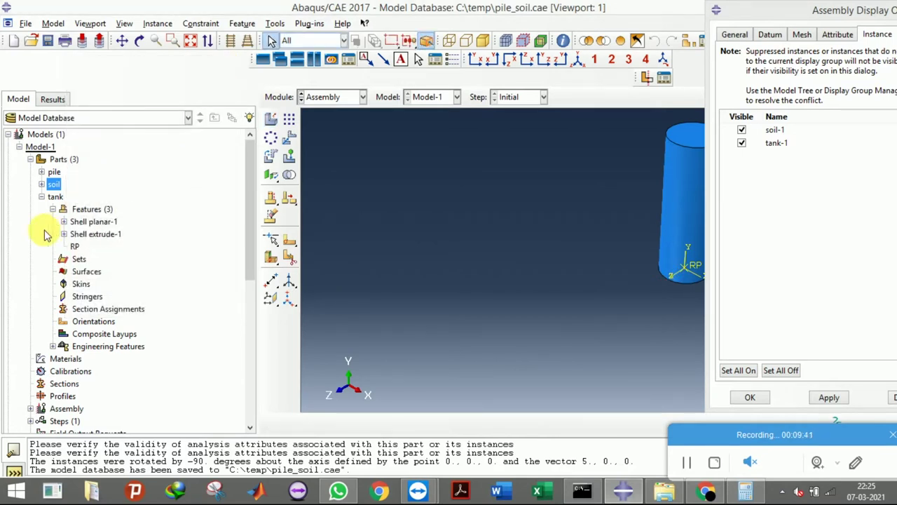
Change the pile part's type to Deformable, keeping the 3D modeling space.
right_click(56, 174)
left_click(98, 194)
double_click(54, 172)
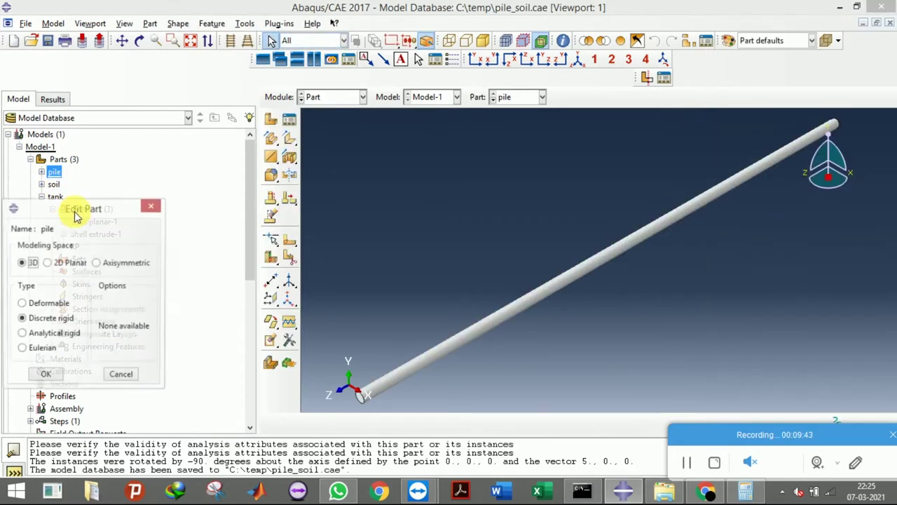
left_click(21, 303)
left_click(45, 375)
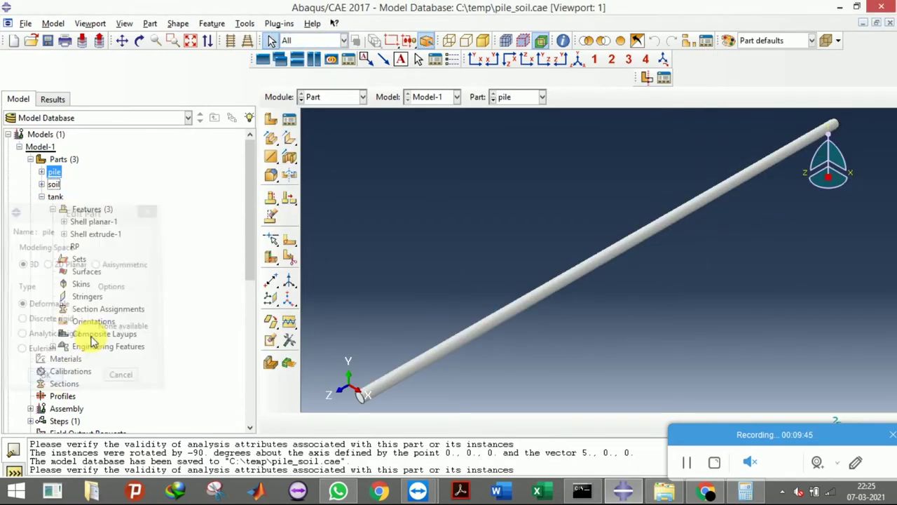
Add an independent instance of the pile part to the assembly in the Assembly module.
left_click(349, 99)
left_click(335, 135)
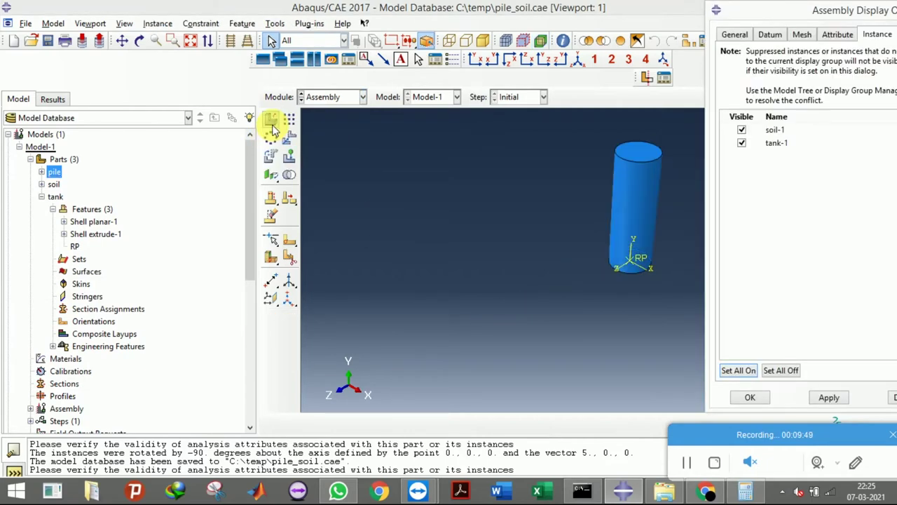
left_click(272, 124)
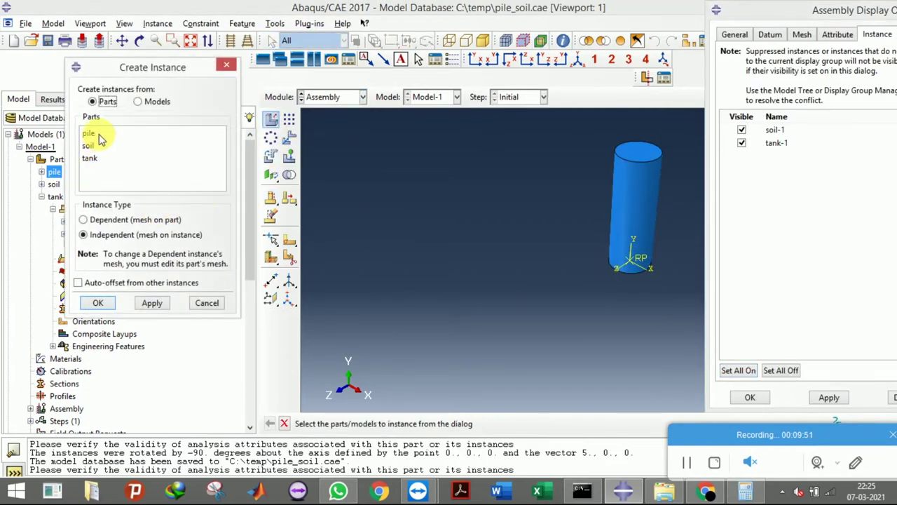
left_click(99, 135)
left_click(98, 303)
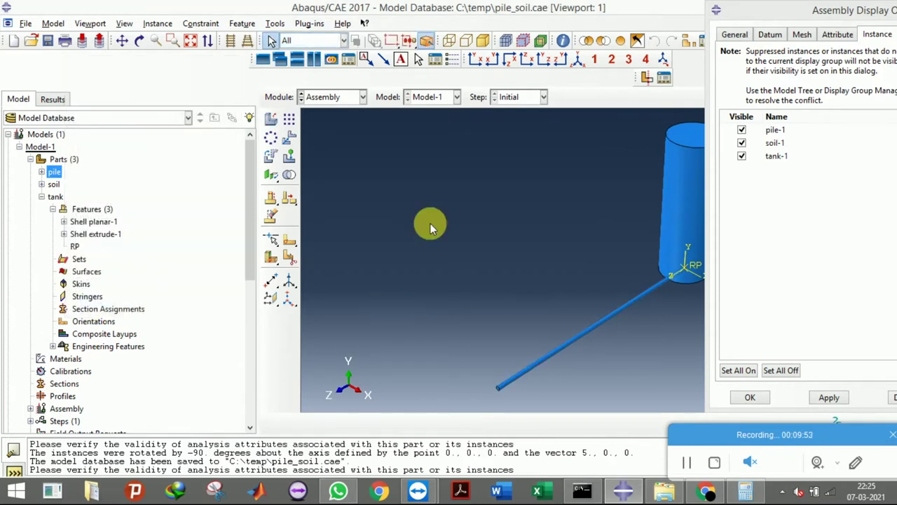
Rotate the pile instance by -90 degrees about the axis from 0,0,0 to 5,0,0.
left_click(270, 155)
left_click(585, 328)
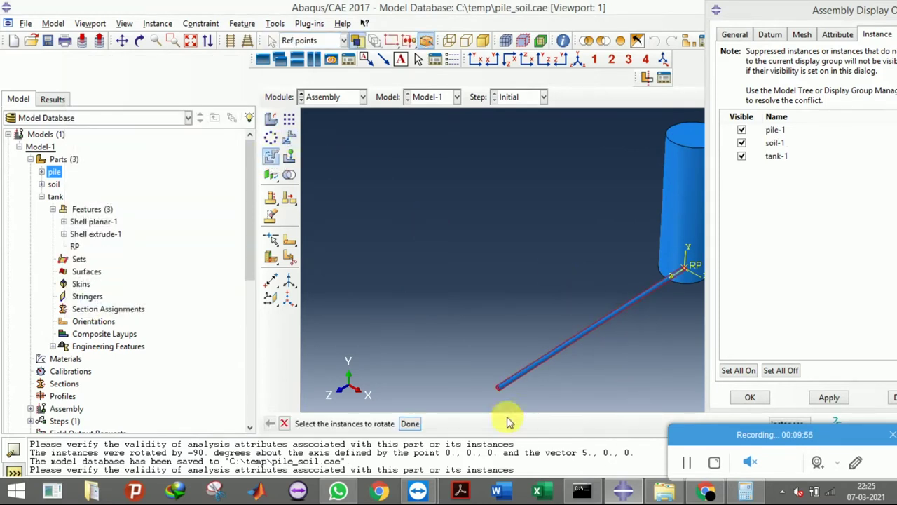
left_click(408, 424)
scroll(372, 275, "down", 2)
key("Return")
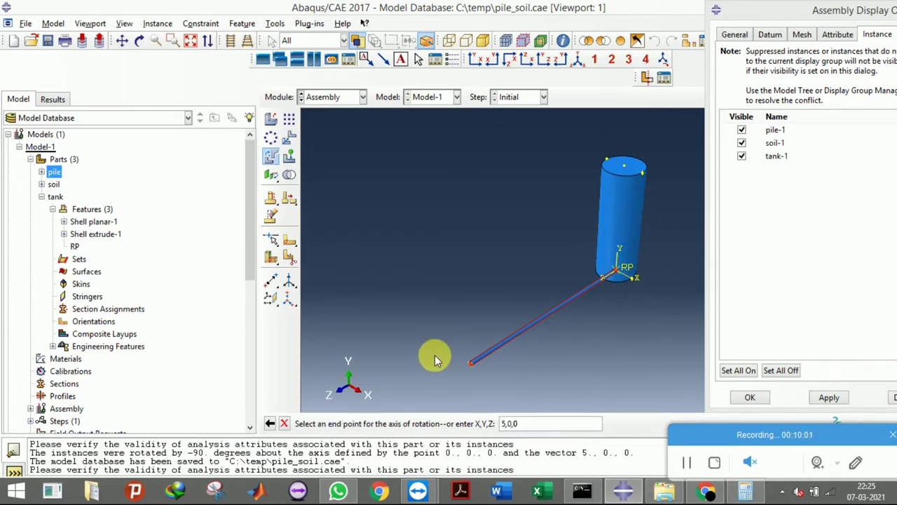
key("Return")
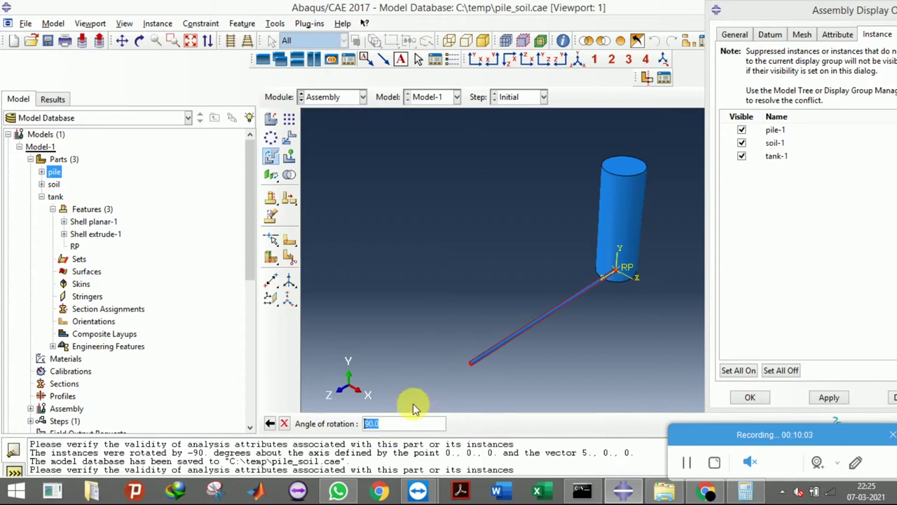
key("Return")
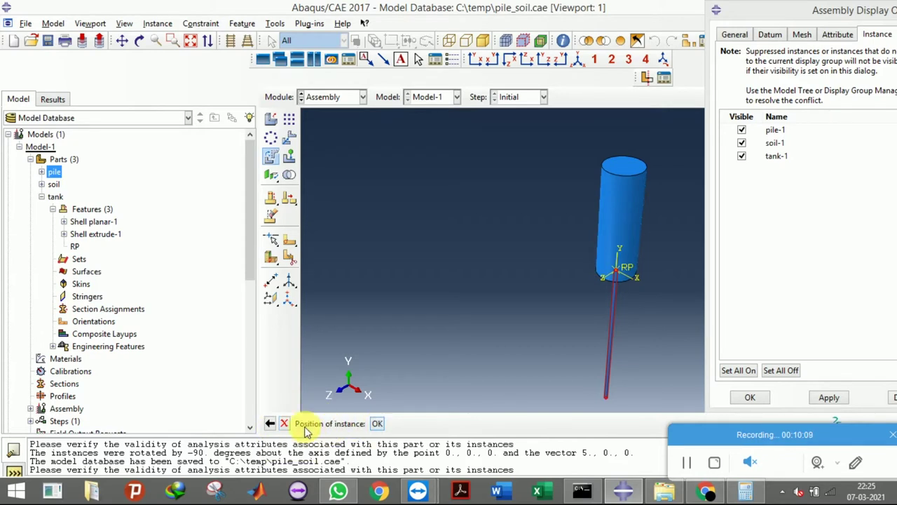
left_click(269, 424)
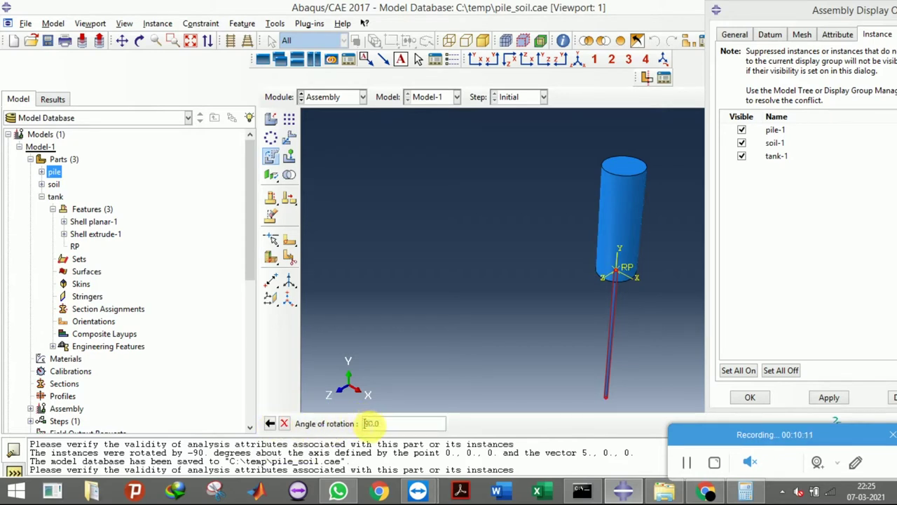
key("Return")
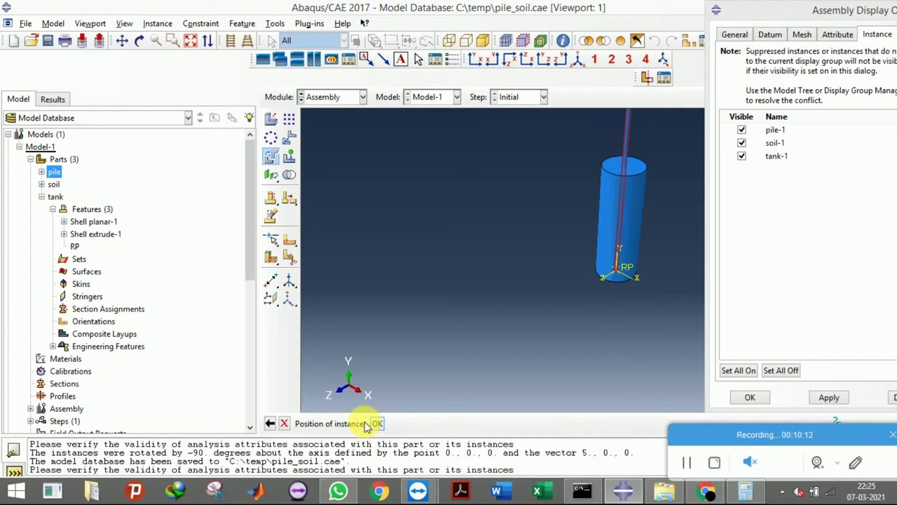
left_click(378, 424)
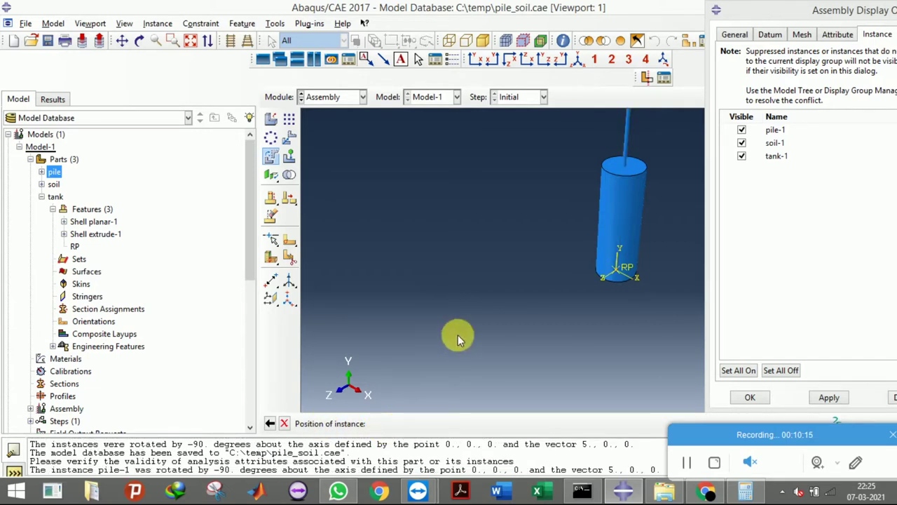
Check the pile's placement in the browser's project description, and pick the tank's bottom reference point as the base for an offset datum point in Abaqus/CAE.
left_click(622, 494)
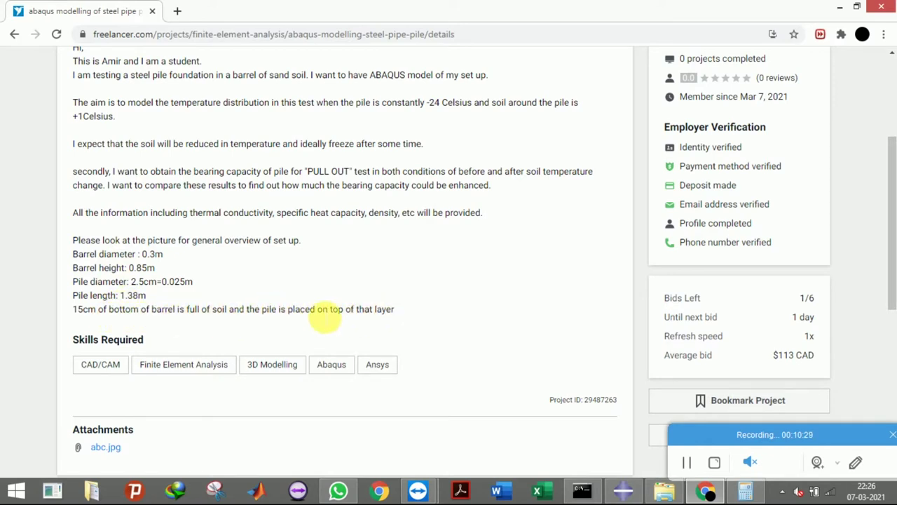
left_click(628, 493)
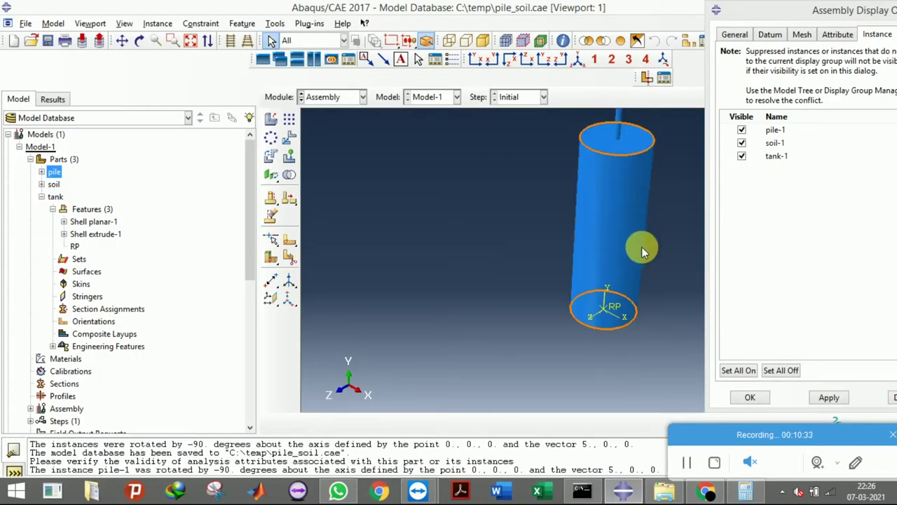
scroll(597, 319, "up", 4)
scroll(589, 336, "down", 4)
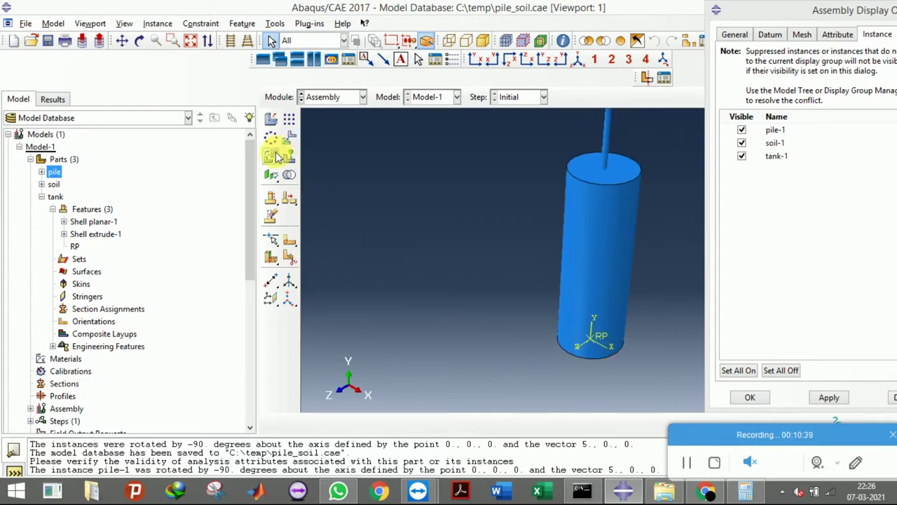
left_click(273, 284)
scroll(574, 344, "up", 4)
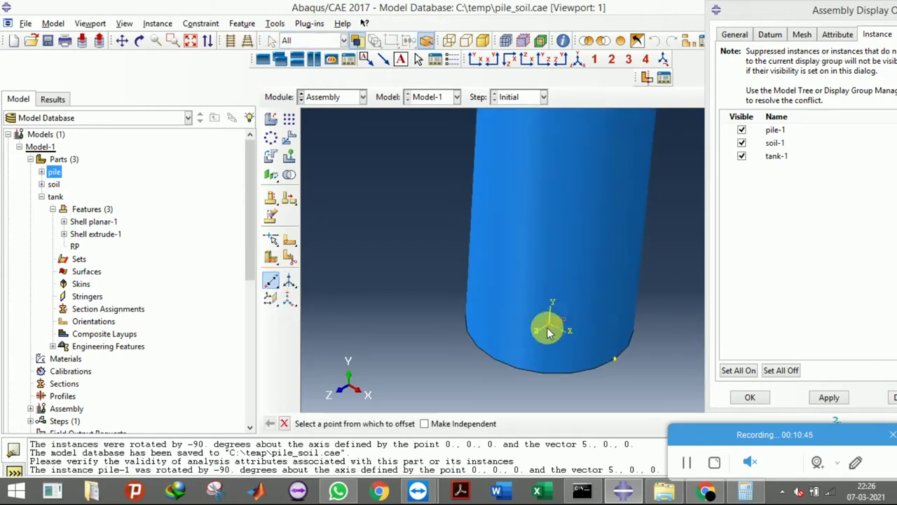
scroll(546, 327, "down", 5)
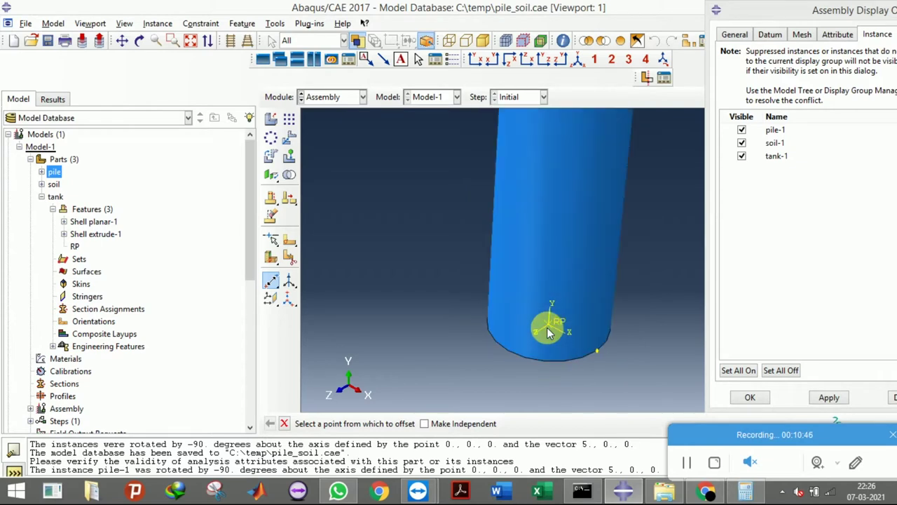
left_click(140, 41)
left_click_drag(564, 268, 613, 172)
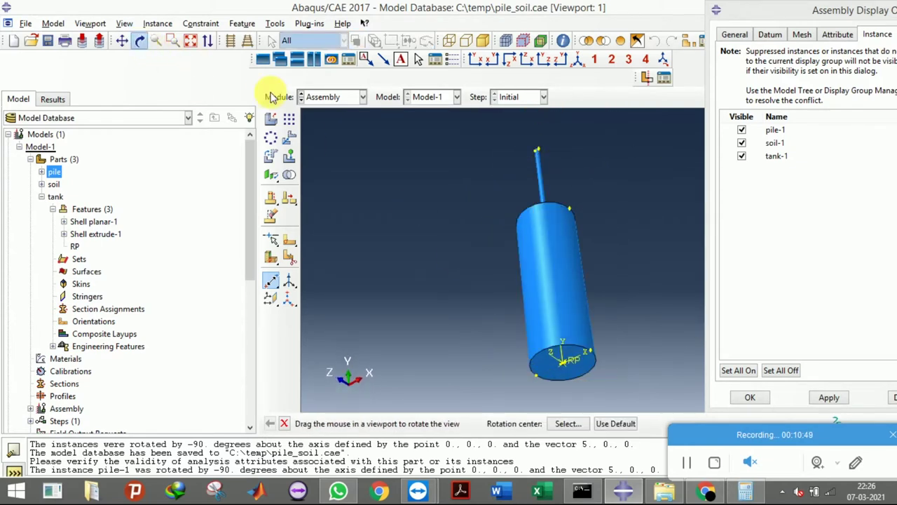
left_click(140, 41)
scroll(570, 375, "up", 5)
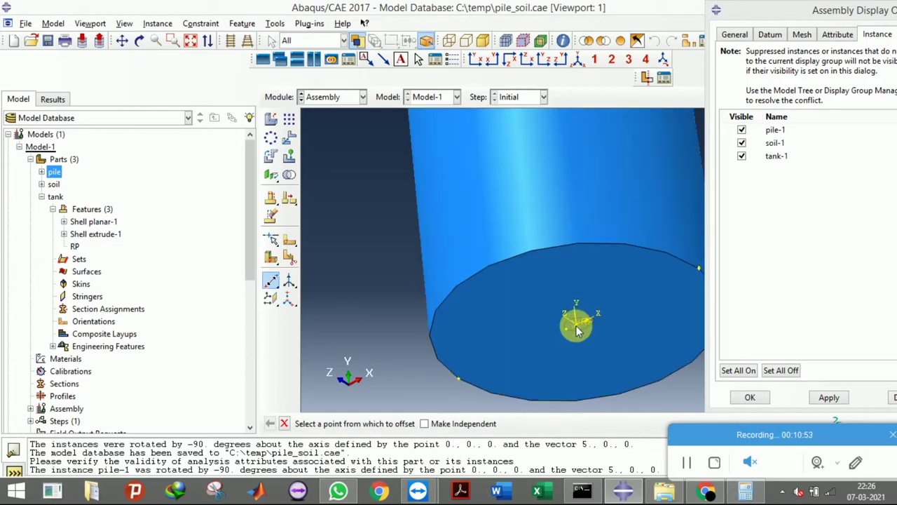
scroll(577, 330, "down", 5)
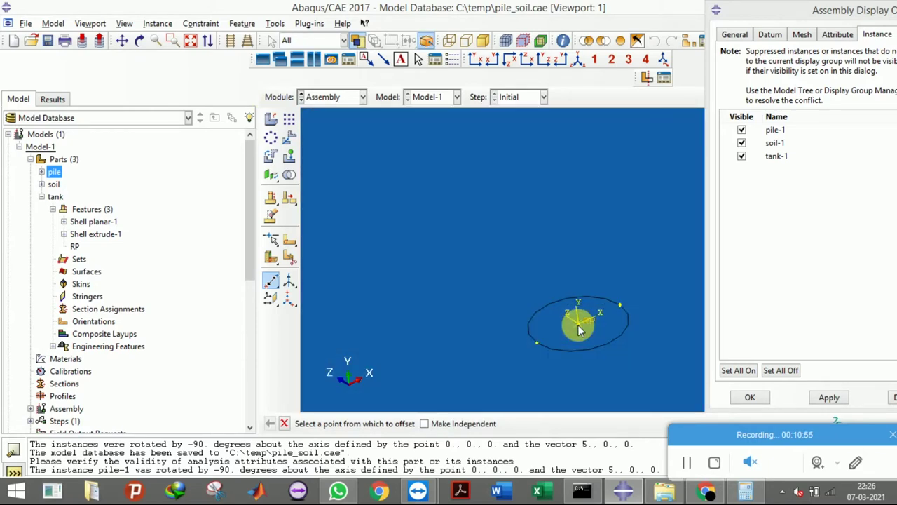
left_click(579, 329)
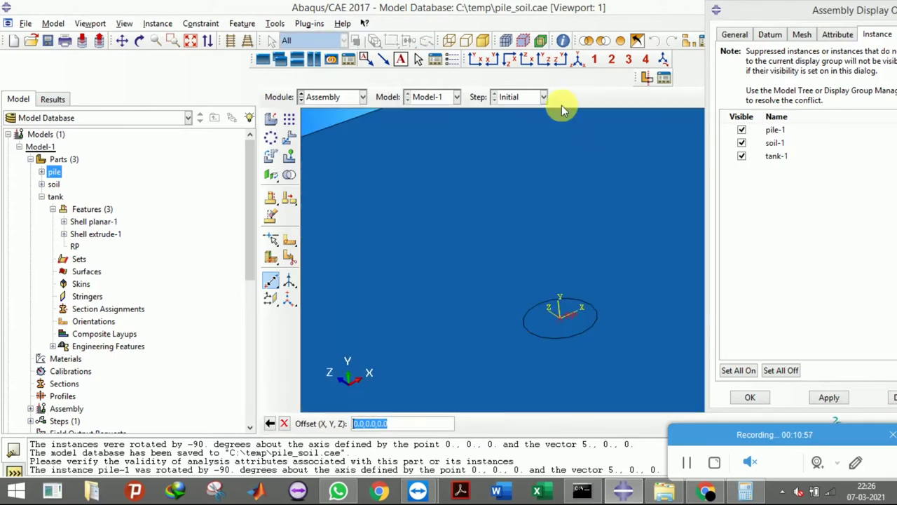
Check the bottom soil depth in the browser's project description, and create a datum point offset 0,0.15,0 from the tank's reference point in Abaqus/CAE.
left_click(581, 61)
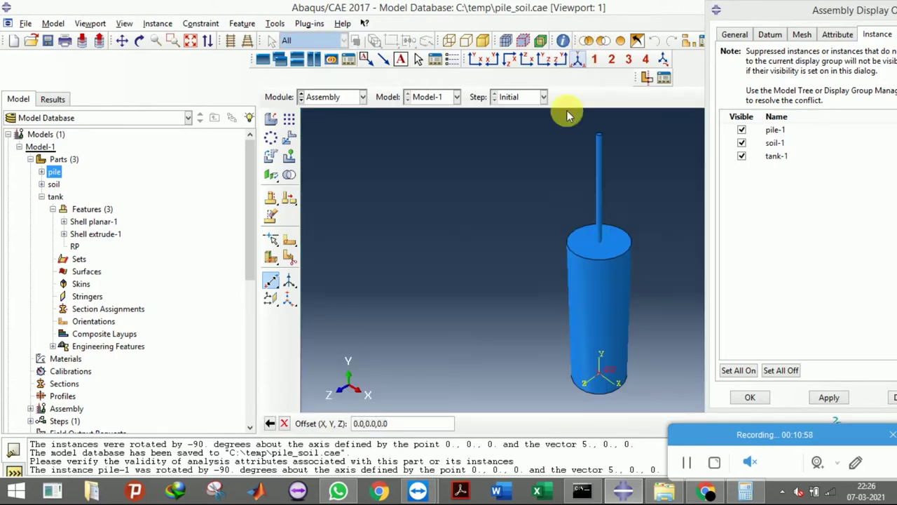
left_click(627, 492)
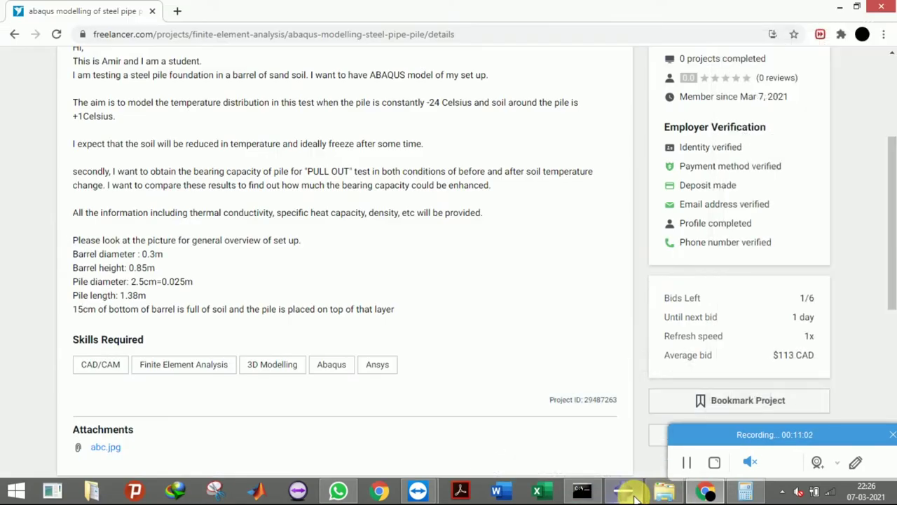
left_click(631, 494)
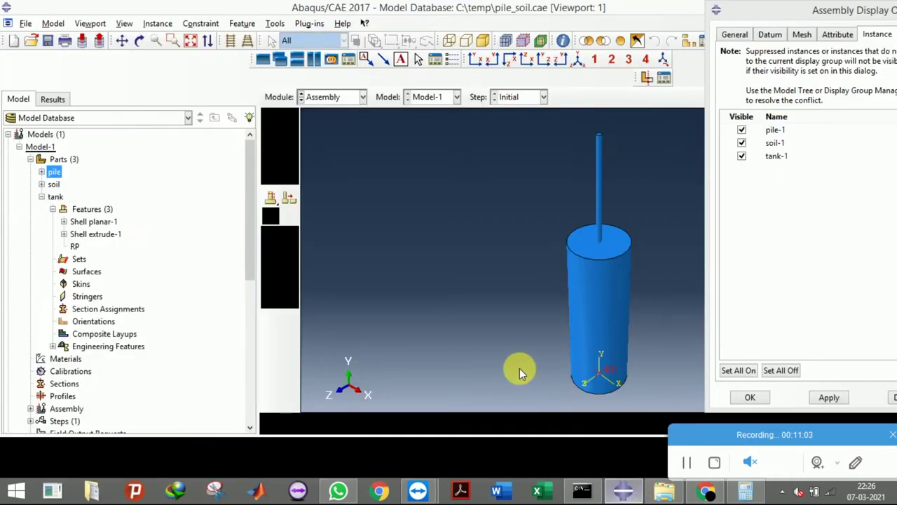
triple_click(403, 424)
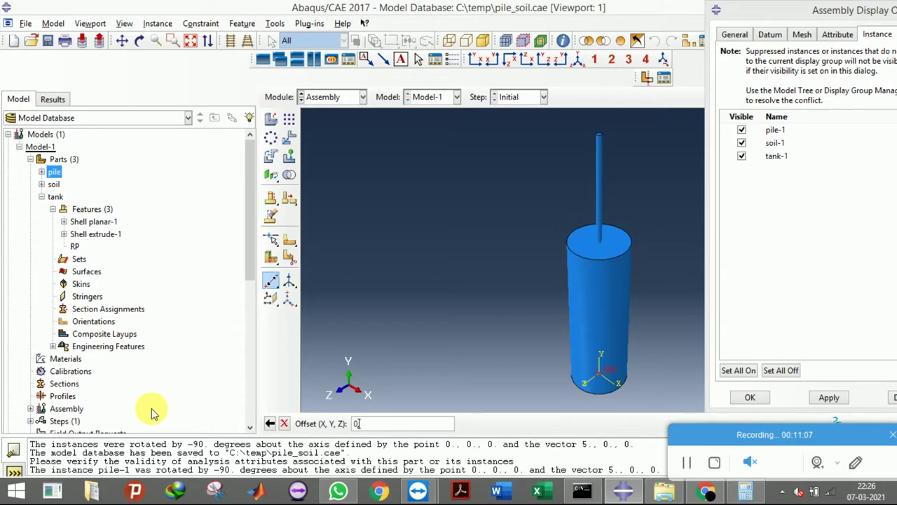
key("Return")
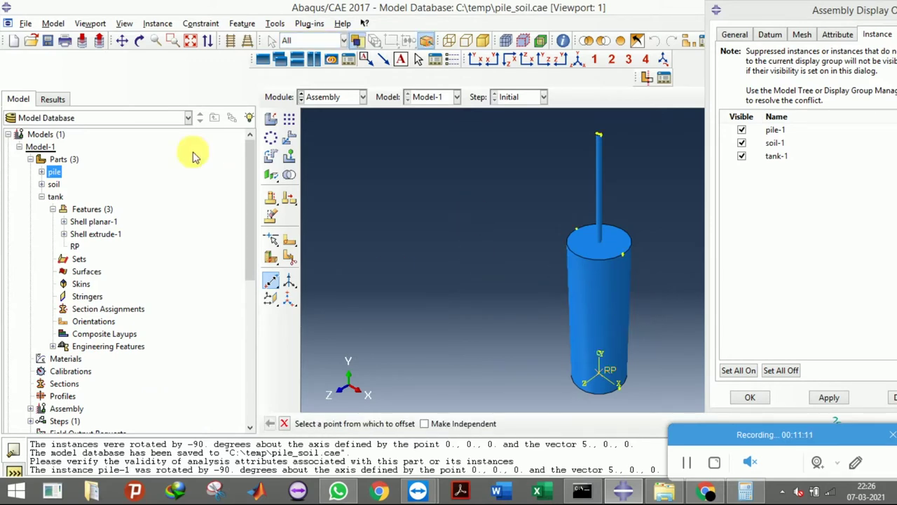
Translate the pile instance from the tank's bottom reference point to the offset datum point above it.
left_click(287, 137)
left_click(619, 201)
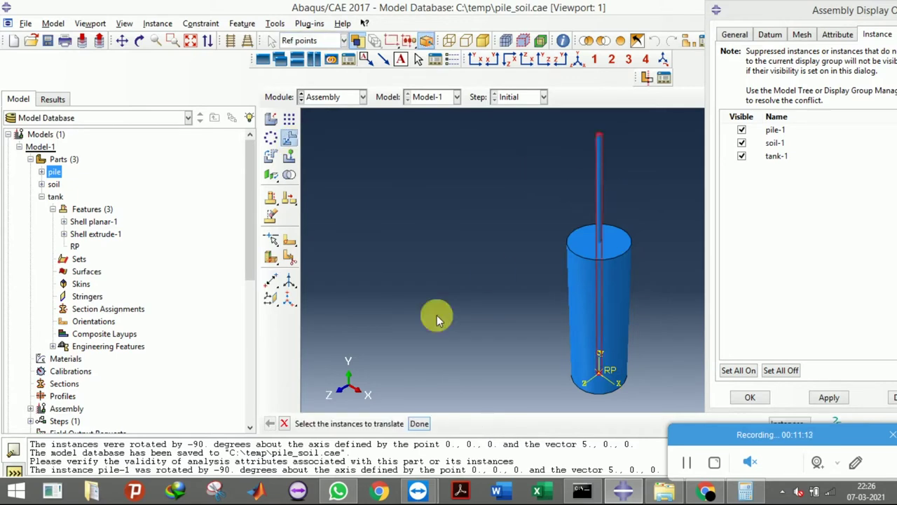
left_click(421, 423)
scroll(571, 356, "down", 5)
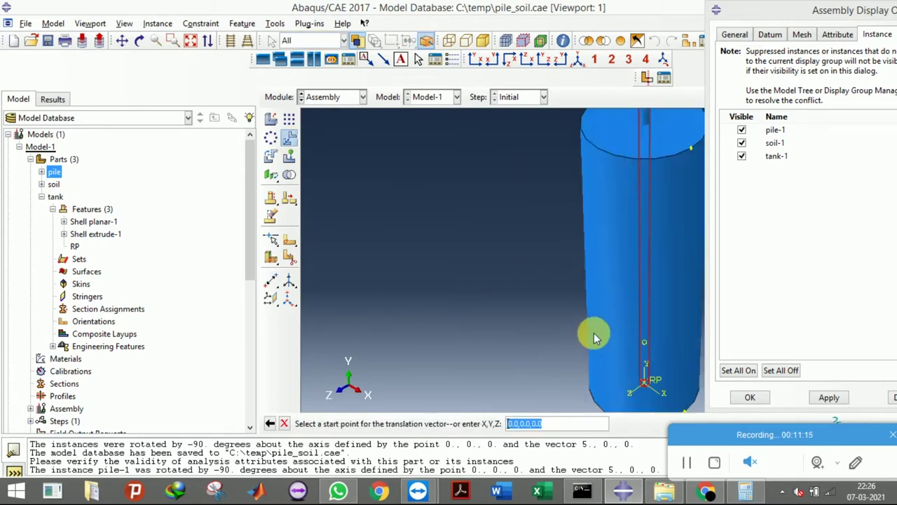
scroll(647, 384, "up", 3)
scroll(609, 358, "down", 6)
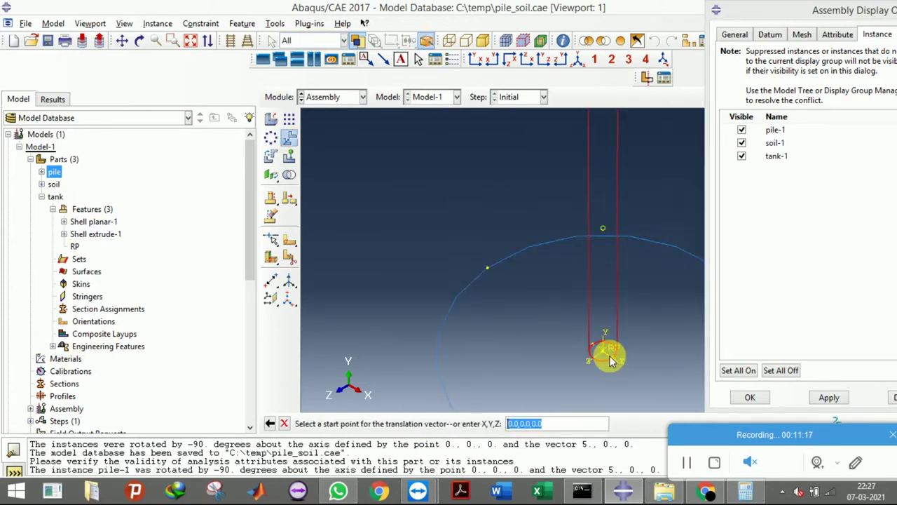
left_click(601, 355)
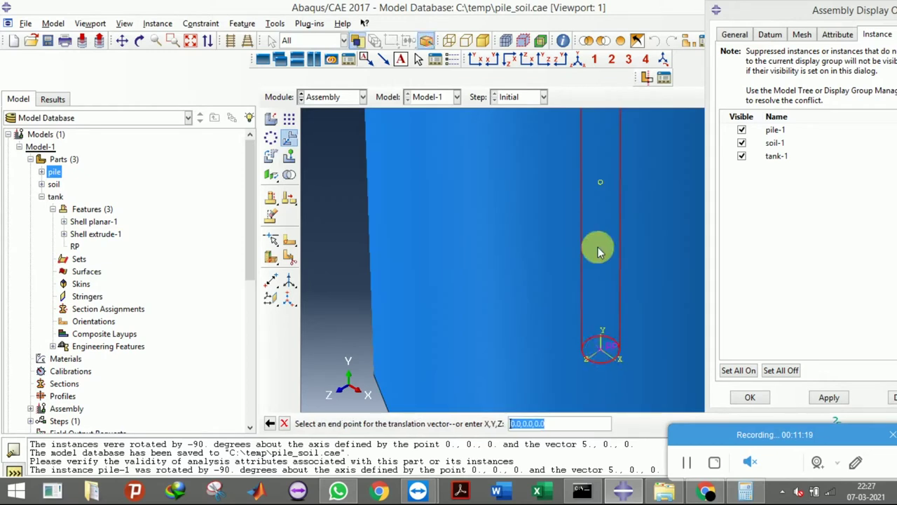
left_click(601, 185)
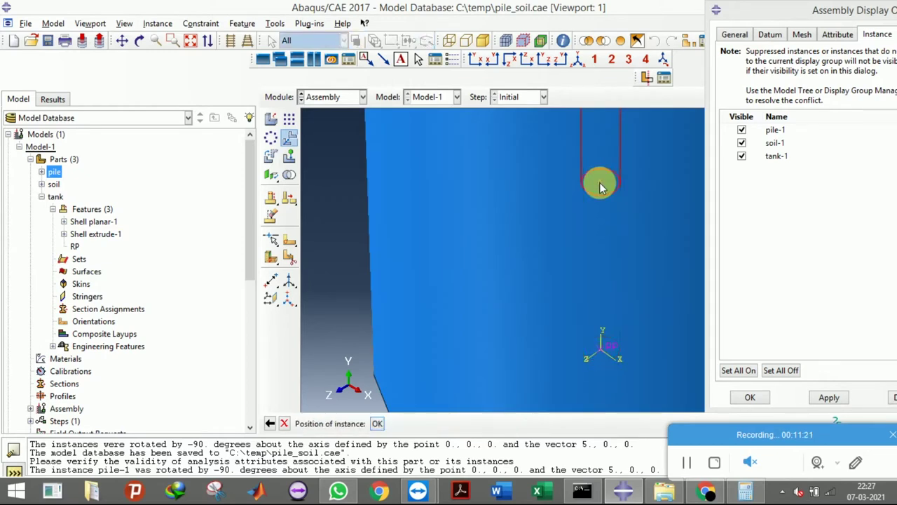
left_click(379, 424)
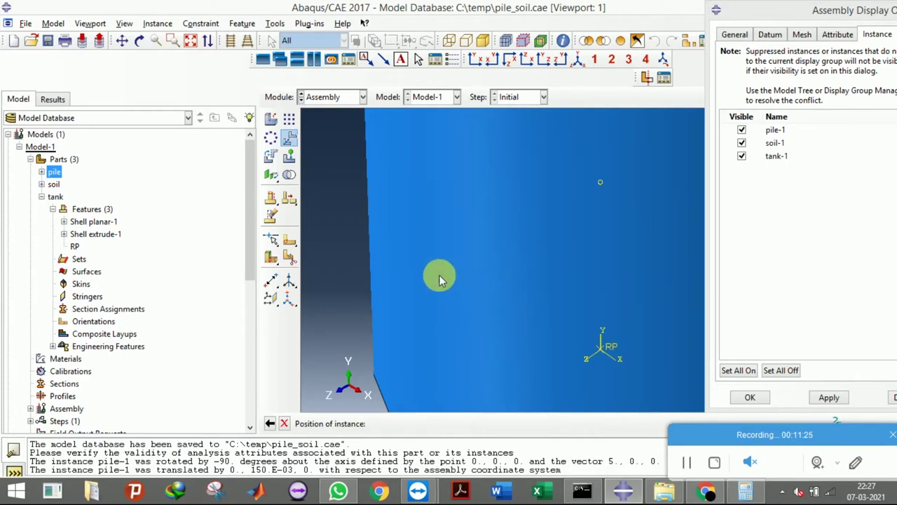
Examine the pile's position inside the tank in wireframe display and from the front XY view.
scroll(439, 275, "down", 5)
scroll(425, 315, "down", 3)
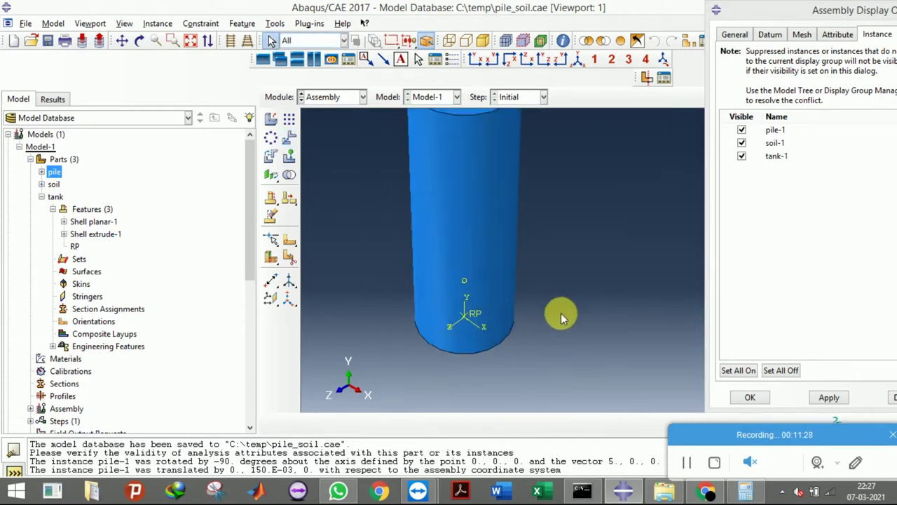
left_click(449, 41)
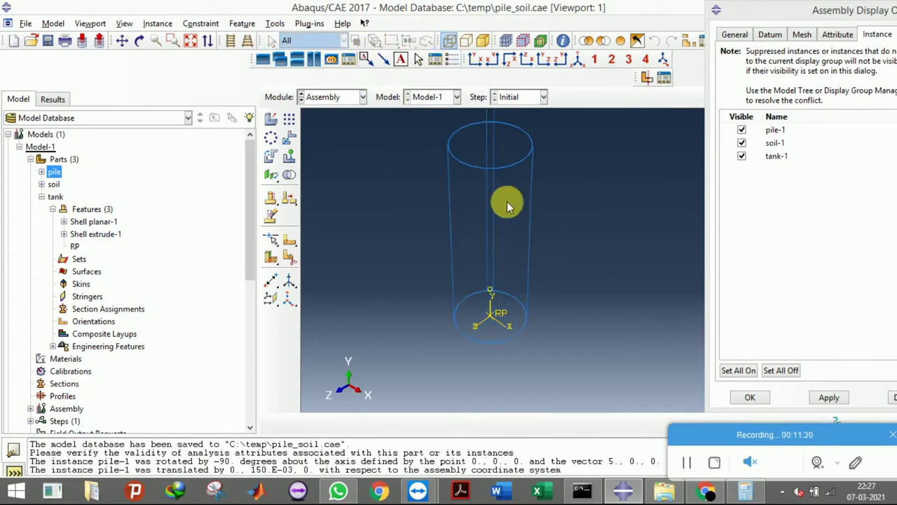
left_click(476, 62)
scroll(438, 211, "down", 2)
scroll(574, 361, "up", 3)
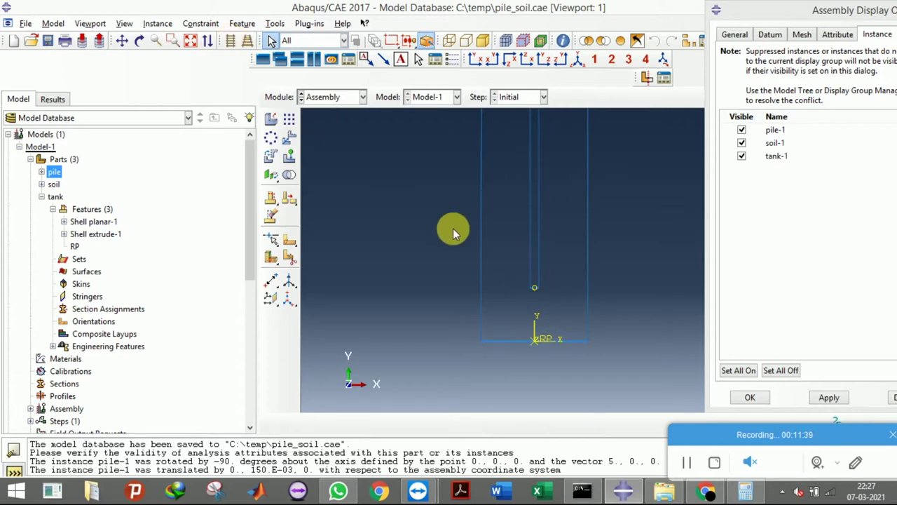
scroll(538, 369, "up", 1)
scroll(537, 384, "down", 2)
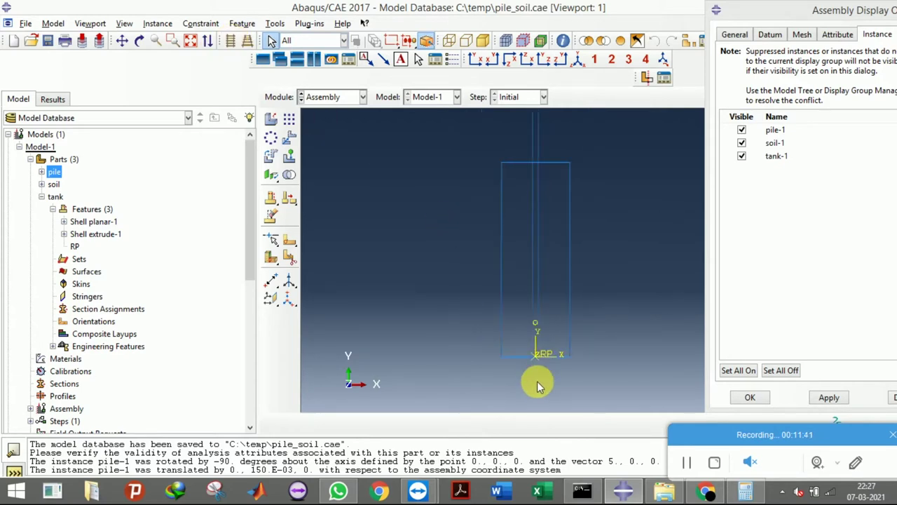
Switch to the Part module and display the soil part.
left_click(351, 98)
left_click(340, 109)
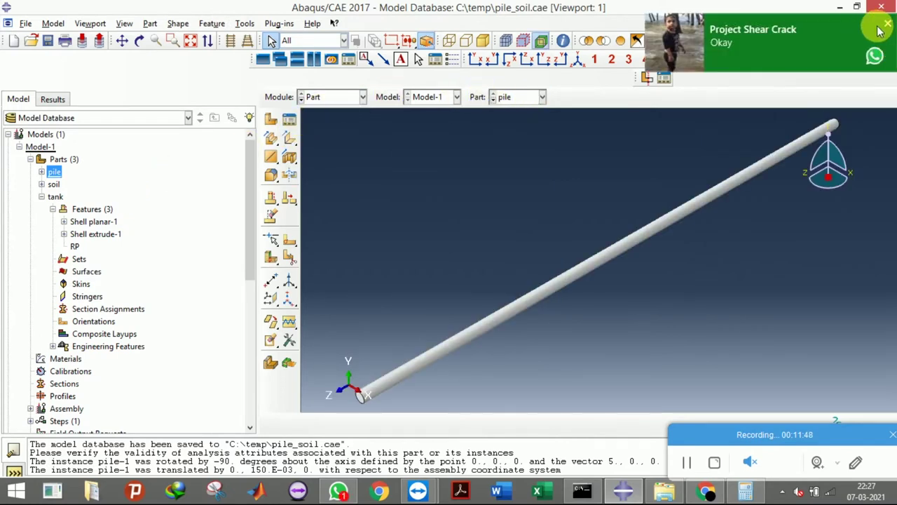
left_click(887, 24)
left_click(511, 98)
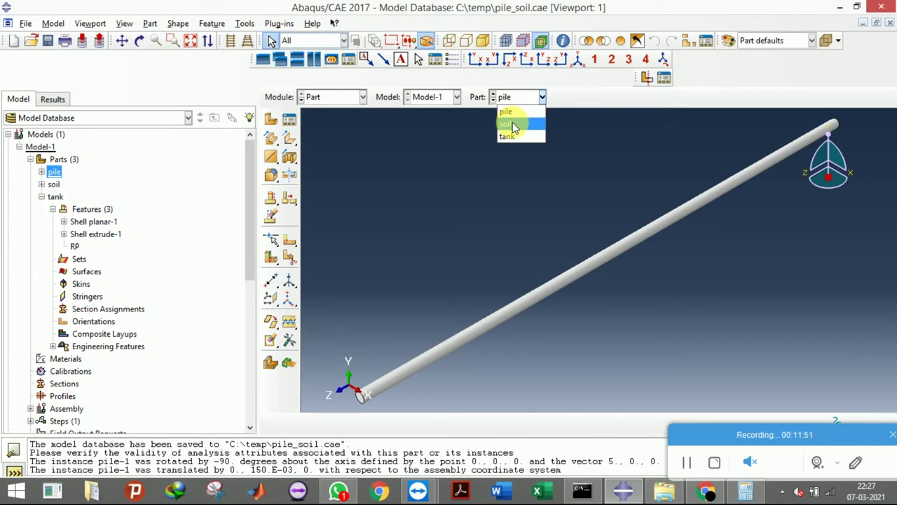
left_click(688, 462)
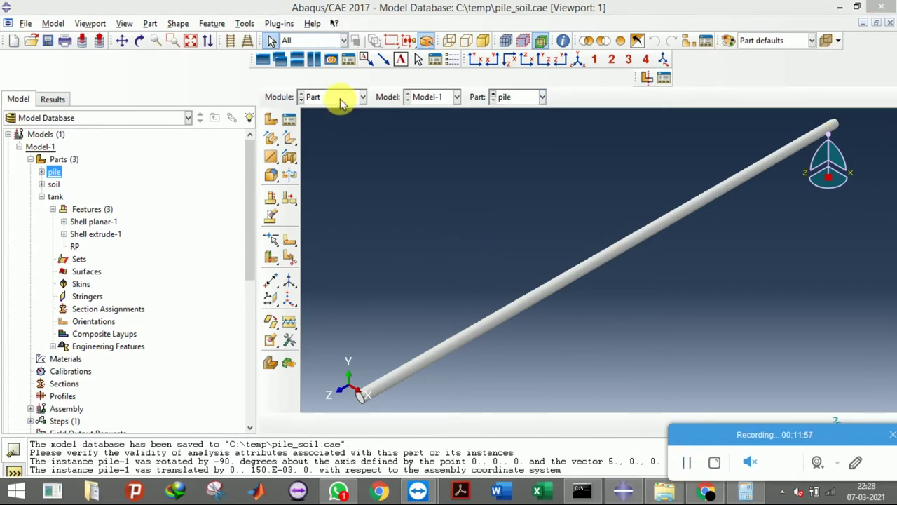
left_click(339, 100)
left_click(344, 105)
left_click(507, 98)
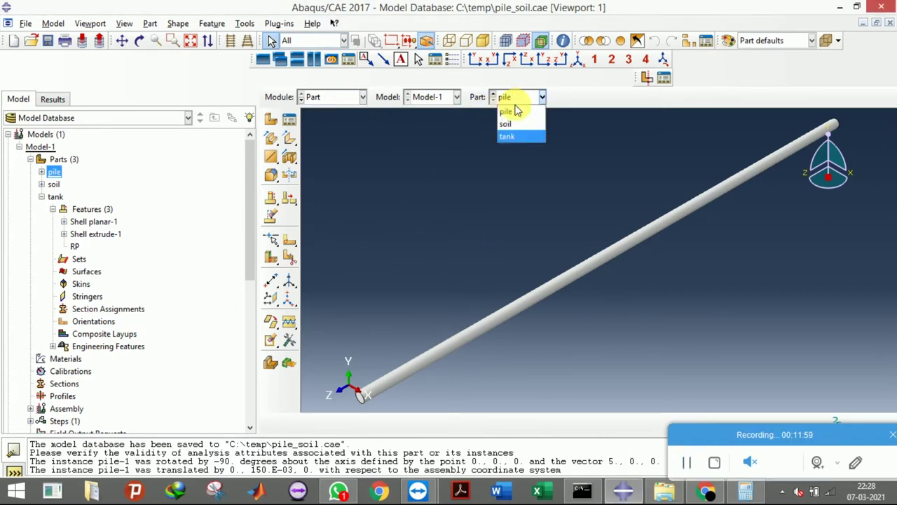
left_click(513, 122)
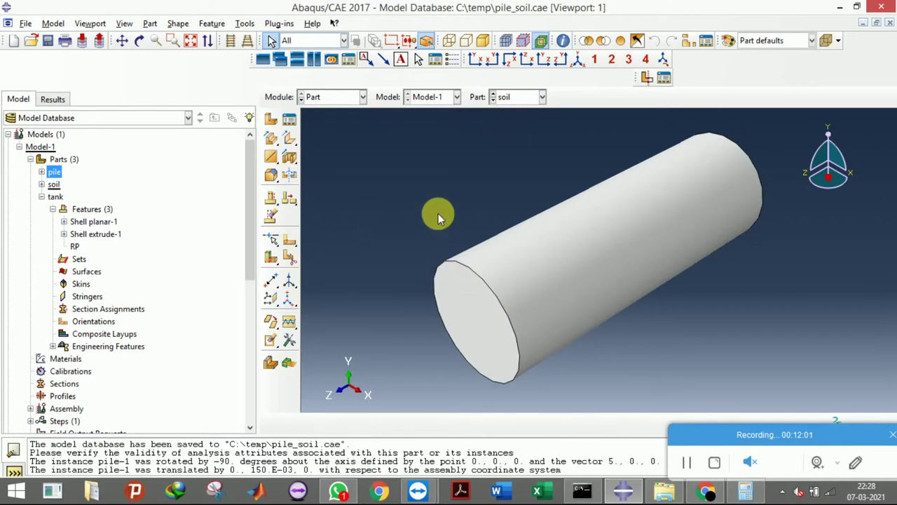
scroll(439, 213, "down", 4)
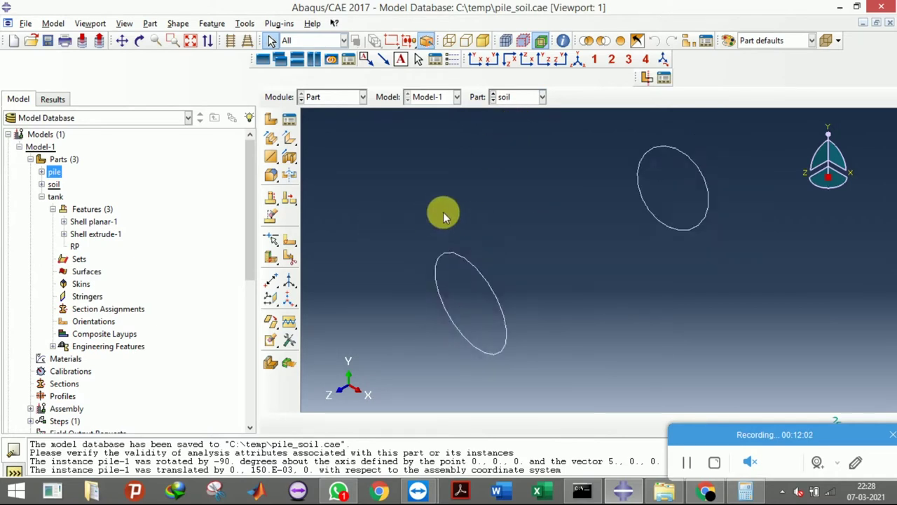
Start an extruded cut sketch on the soil cylinder's circular end face, using its edge as the vertical reference on the right.
left_click(279, 147)
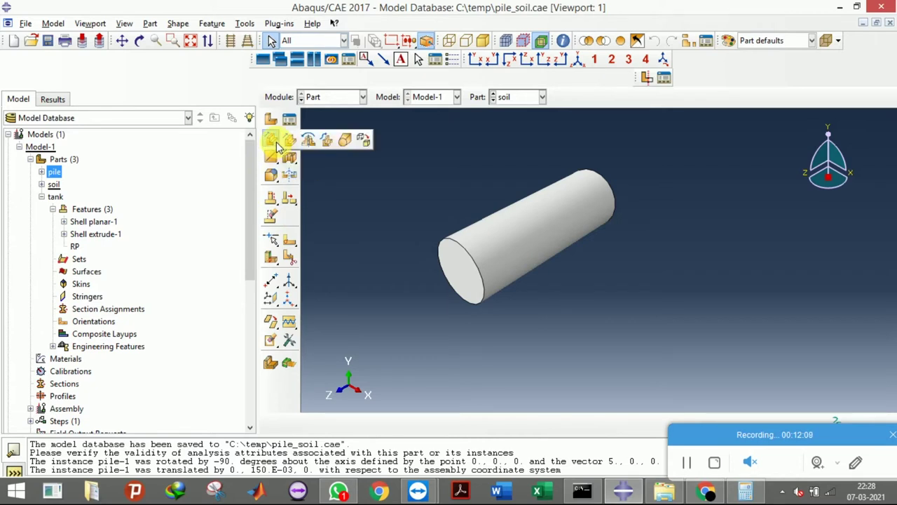
left_click(278, 147)
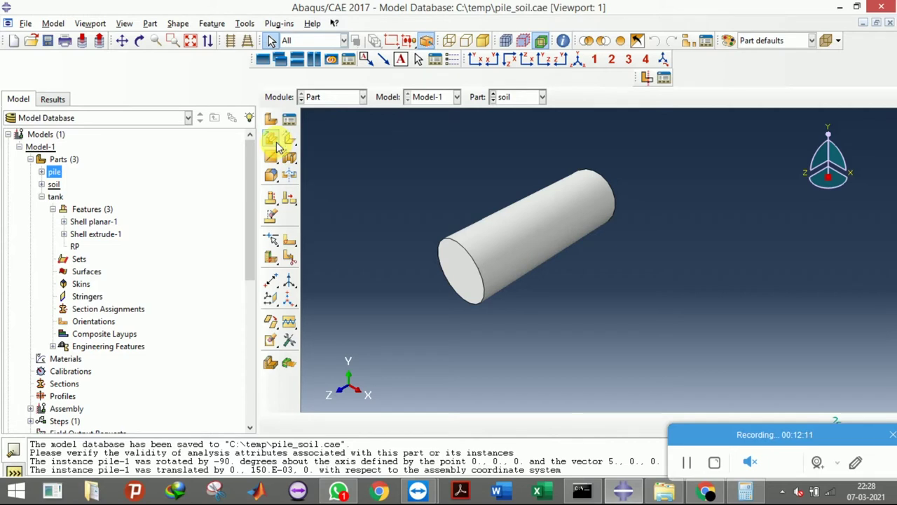
left_click(292, 144)
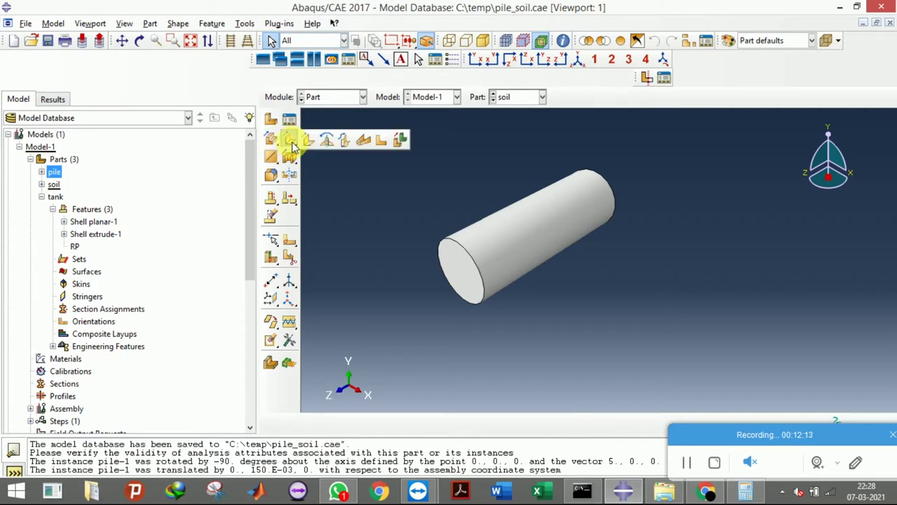
left_click(292, 144)
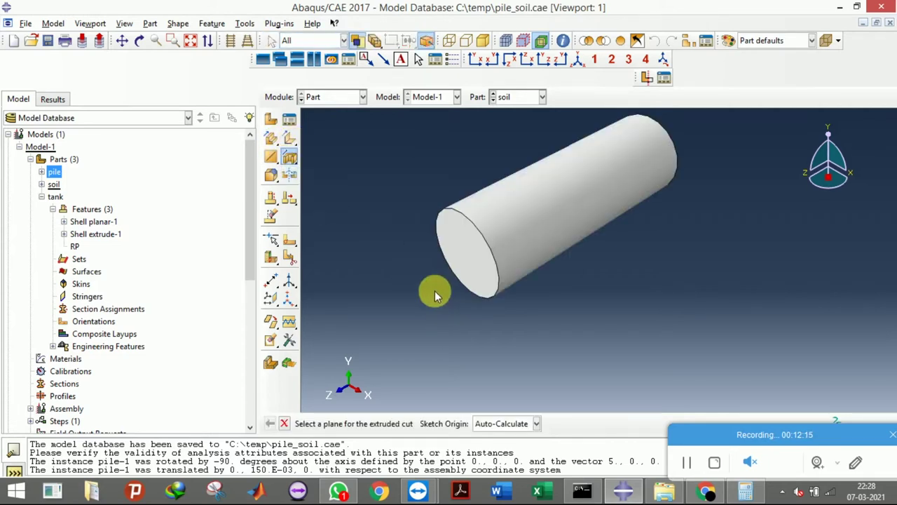
left_click(486, 223)
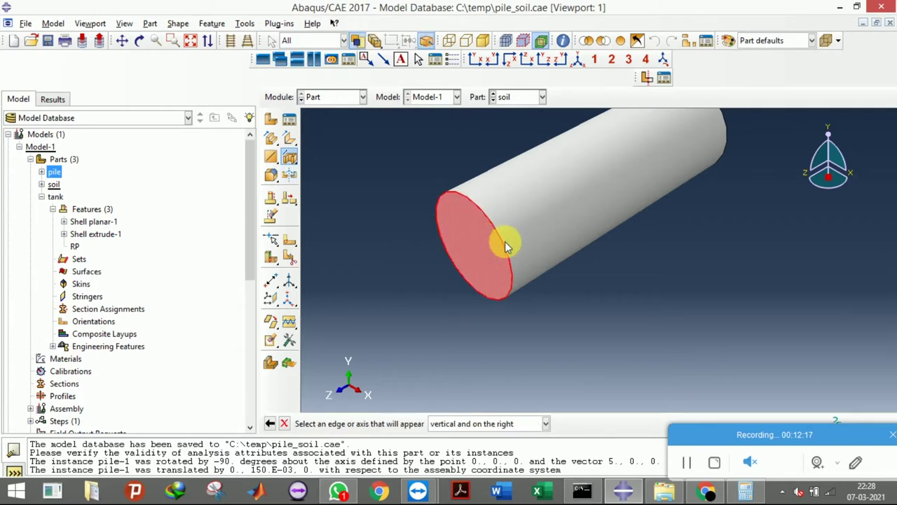
left_click(504, 244)
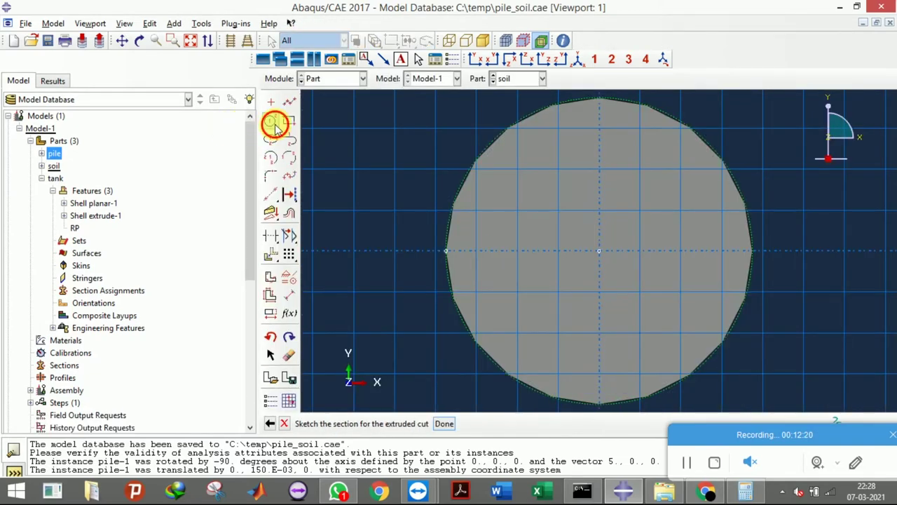
Sketch a circle at the centre of the soil face and dimension its radius to 0.0125.
left_click(273, 124)
scroll(589, 251, "up", 1)
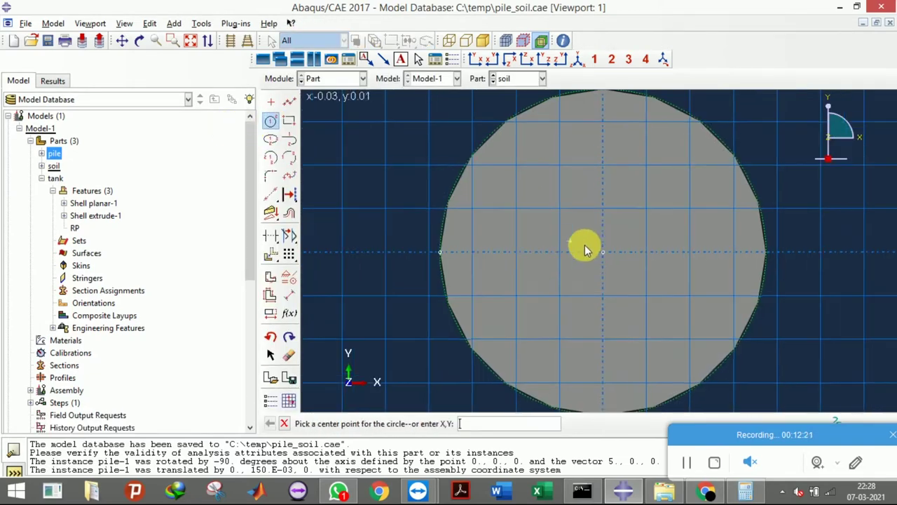
left_click(602, 252)
left_click(560, 253)
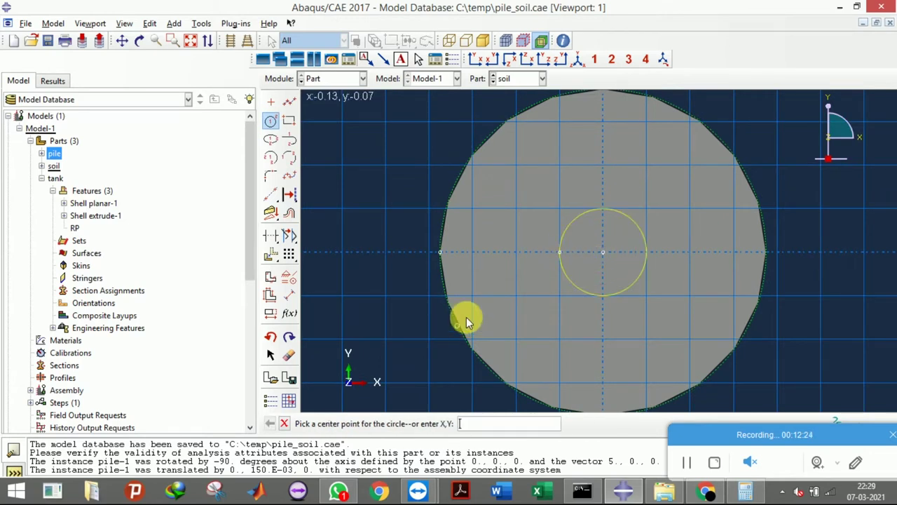
left_click(288, 294)
left_click(575, 281)
left_click(539, 297)
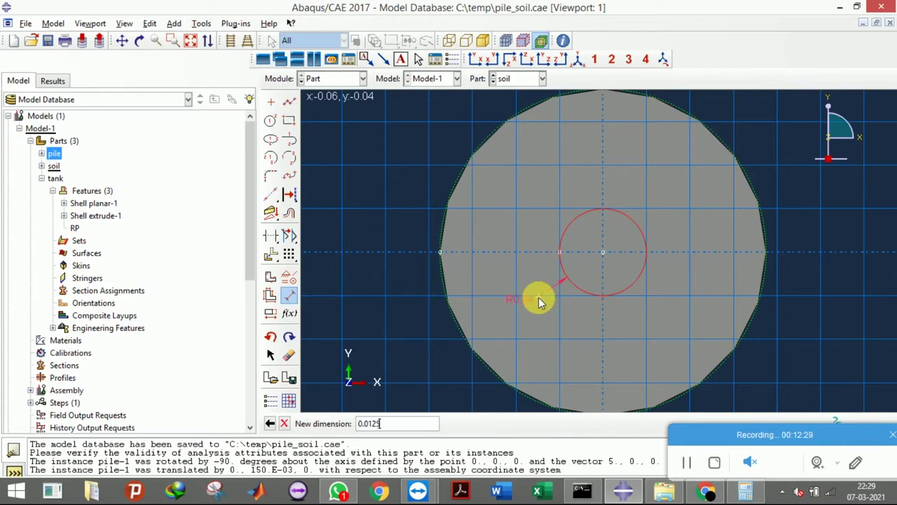
type("0.0125")
key("Return")
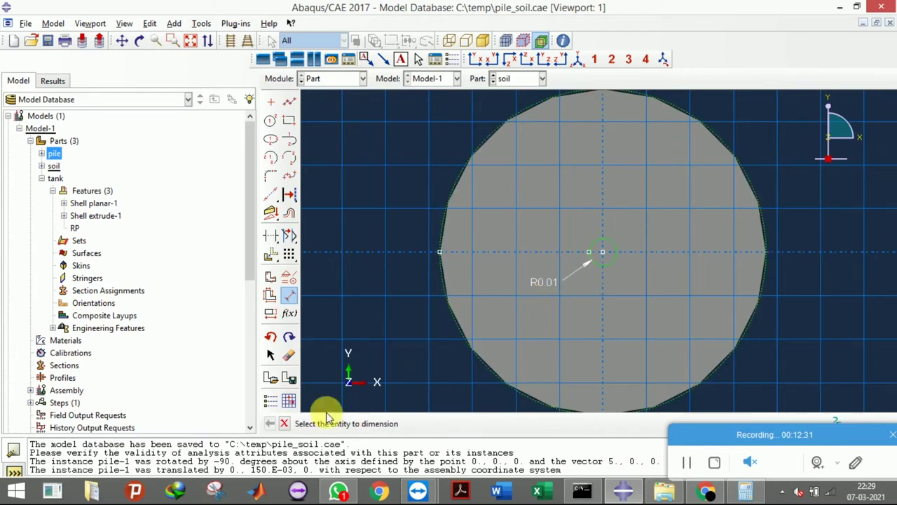
left_click(284, 424)
Finish the sketch and cut the circle into the soil as a Blind extrusion with a depth of 0.7.
left_click(444, 424)
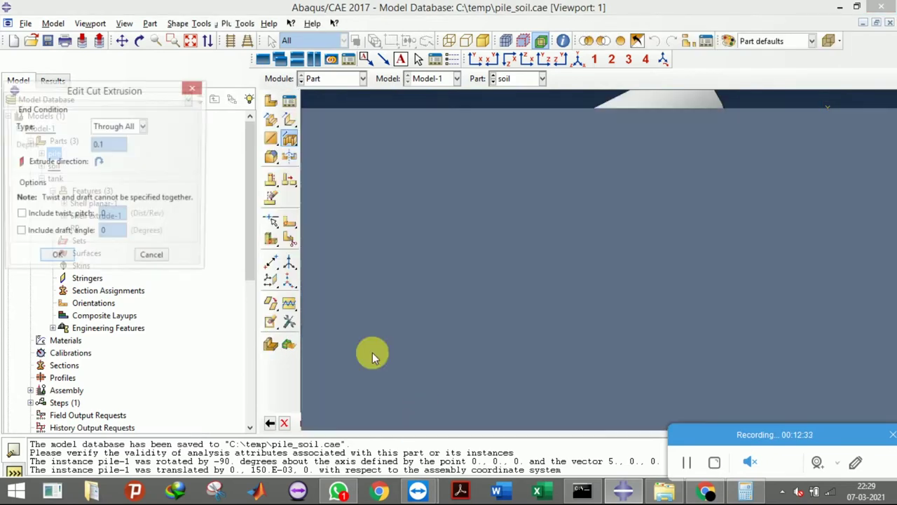
left_click(124, 128)
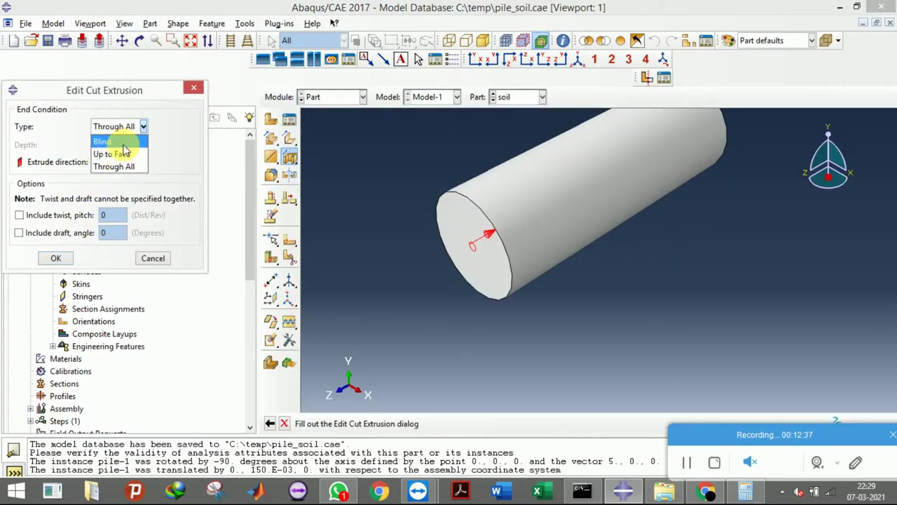
left_click(119, 142)
double_click(101, 145)
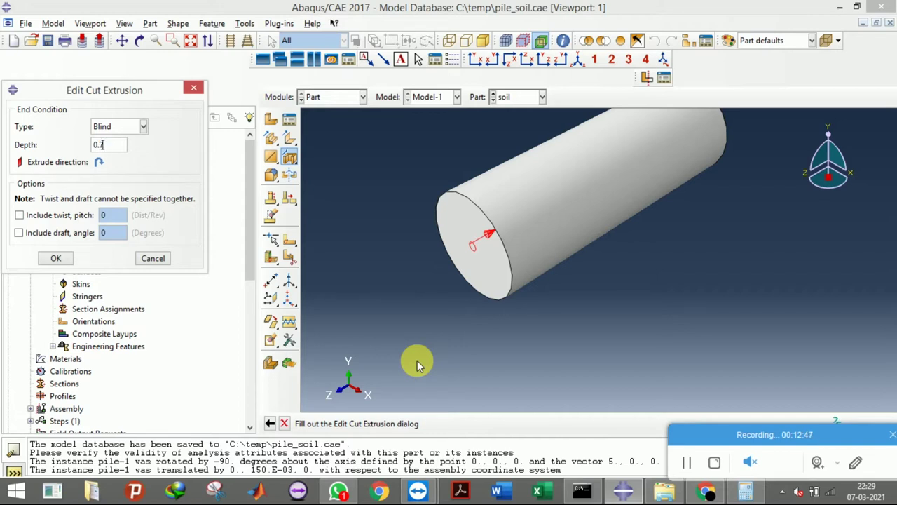
left_click(64, 263)
scroll(403, 131, "down", 2)
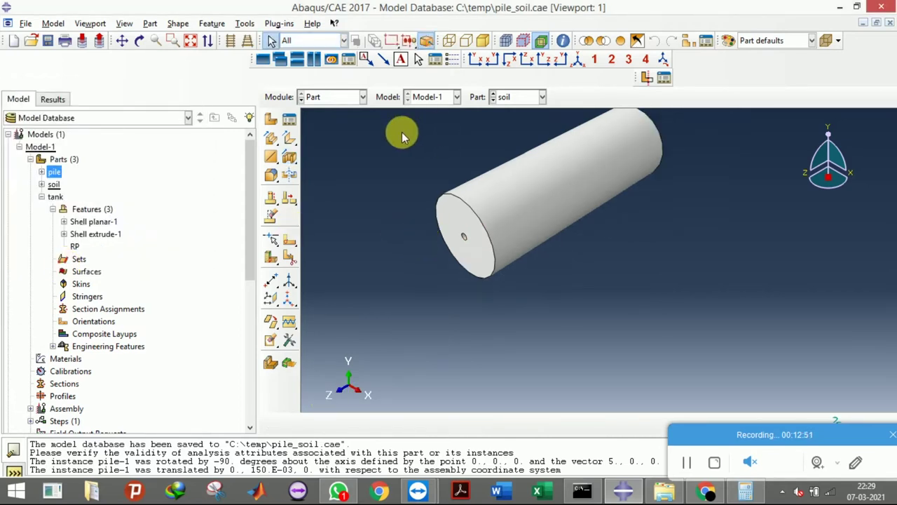
Switch to the Assembly module and examine how the pile sits in the soil, using shaded and wireframe displays.
left_click(344, 98)
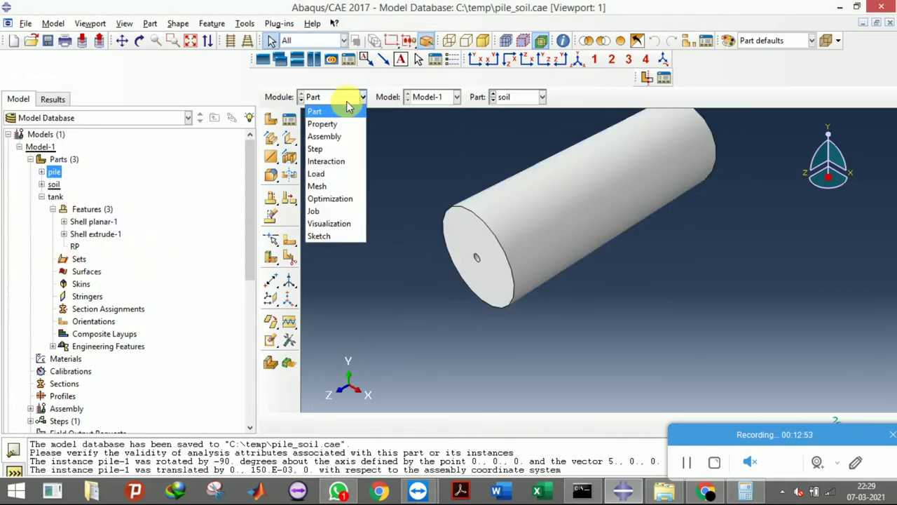
left_click(343, 137)
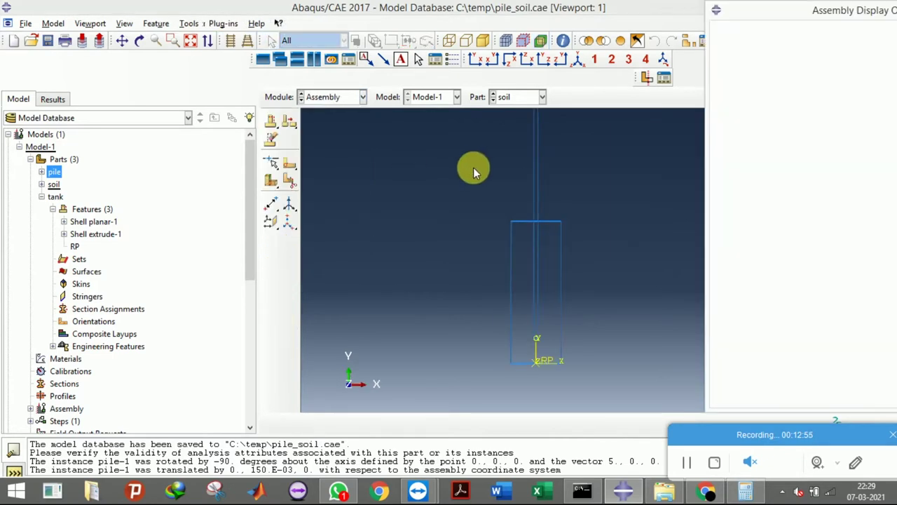
left_click(576, 63)
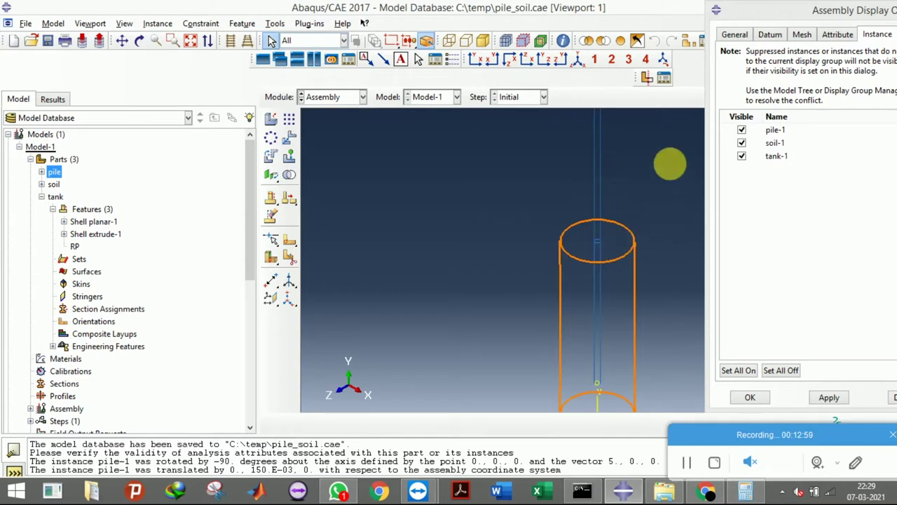
left_click(484, 40)
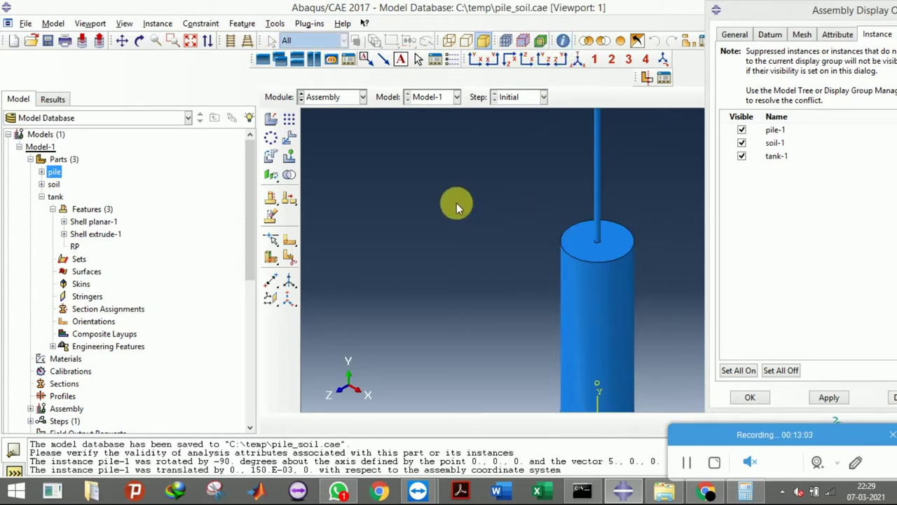
scroll(456, 202, "down", 3)
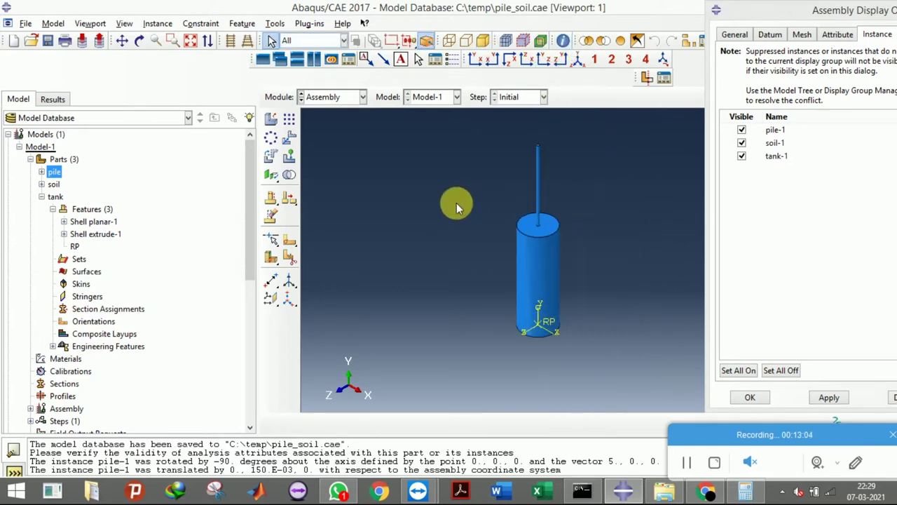
left_click(470, 62)
scroll(569, 365, "up", 5)
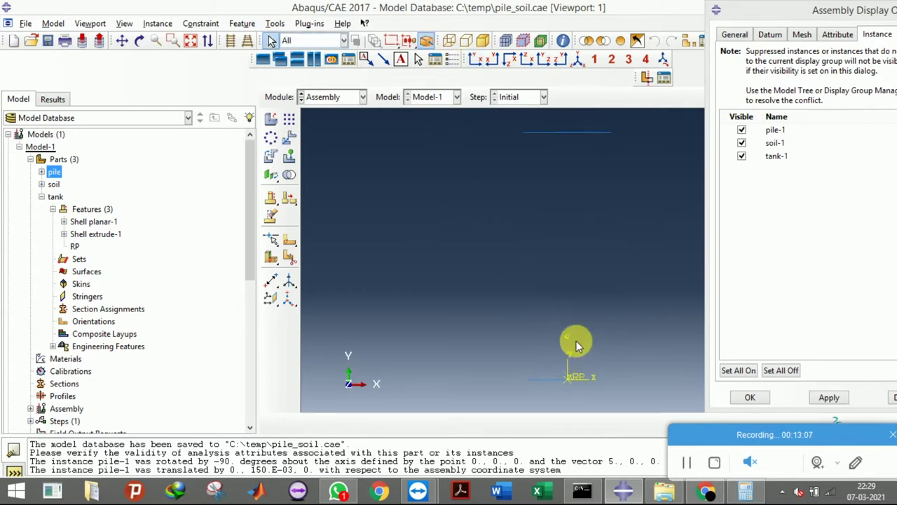
scroll(577, 344, "up", 3)
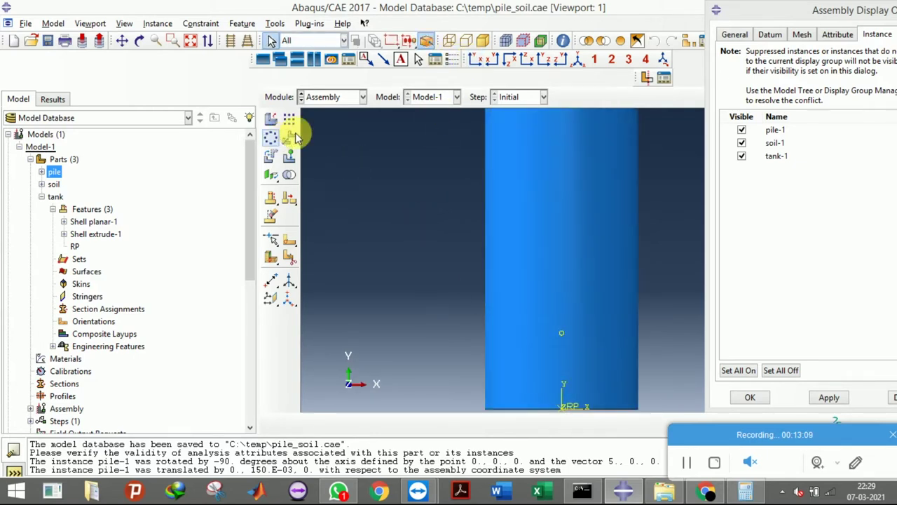
left_click(452, 42)
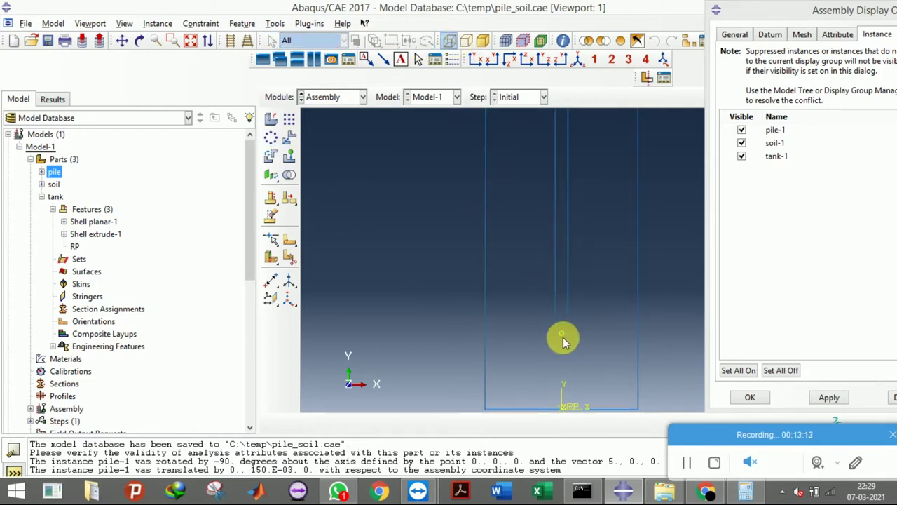
scroll(563, 337, "up", 5)
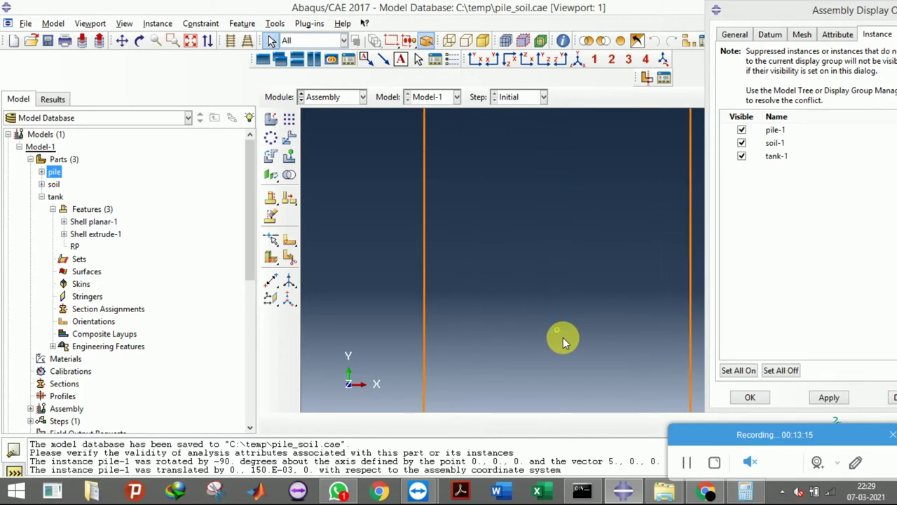
Hide the pile-1 instance to check the bottom of the soil hole, and make the instance visible again.
left_click(742, 130)
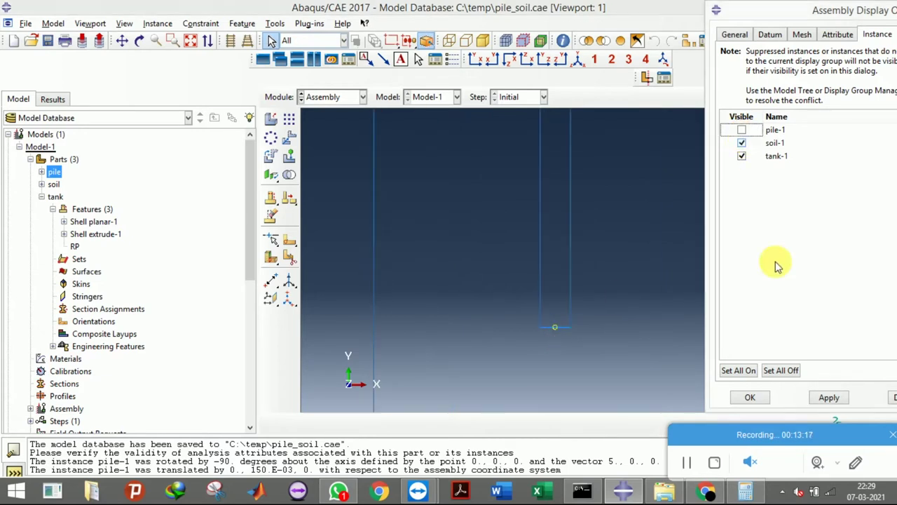
left_click(818, 398)
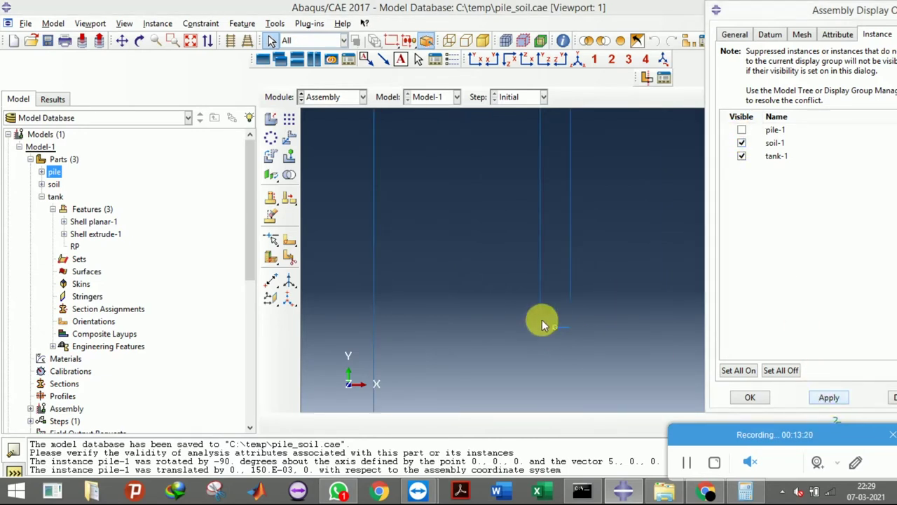
left_click(742, 132)
left_click(832, 398)
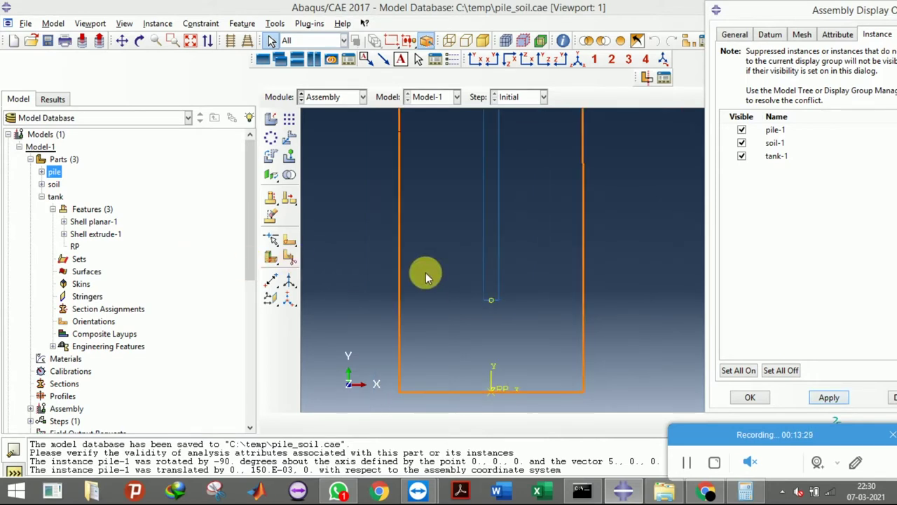
Return to the Part module and orient the soil part so its circular end face with the hole faces the view.
left_click(341, 99)
left_click(335, 112)
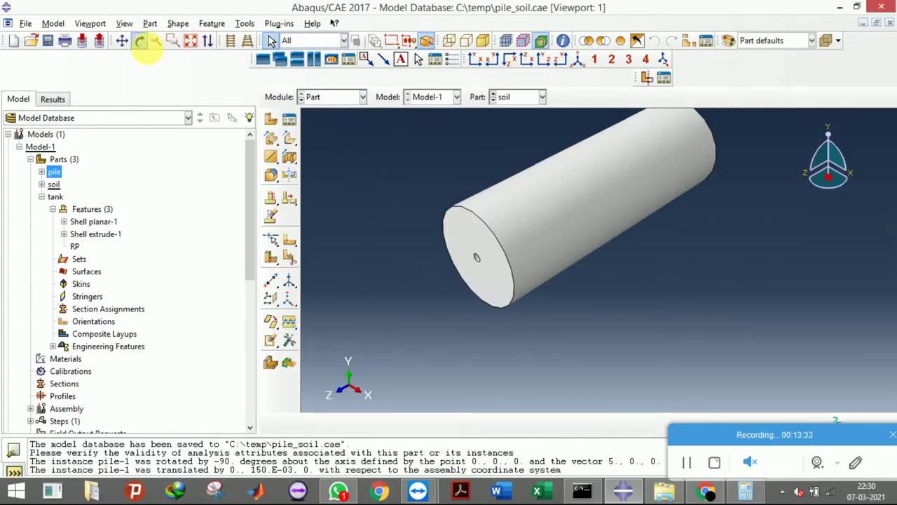
left_click(140, 41)
mouse_move(601, 260)
left_mouse_down()
mouse_move(664, 198)
mouse_move(685, 220)
left_mouse_up()
left_click(140, 41)
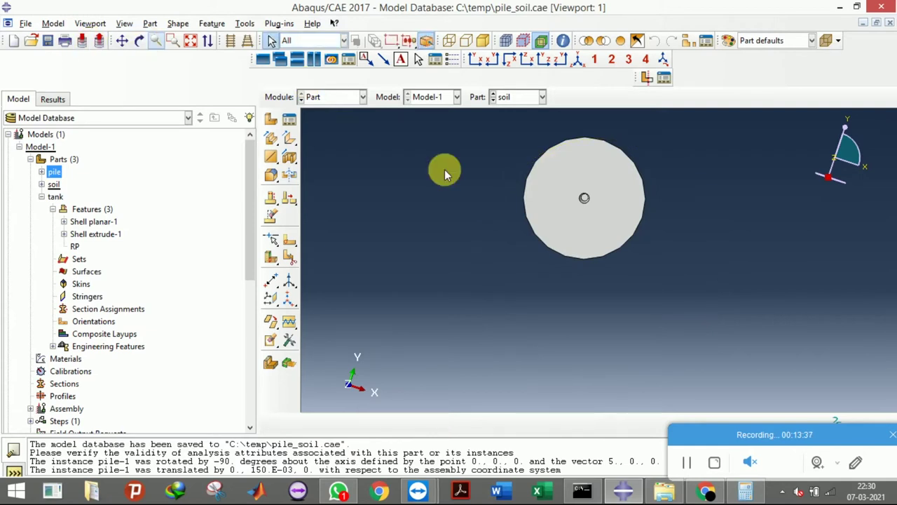
scroll(591, 200, "up", 3)
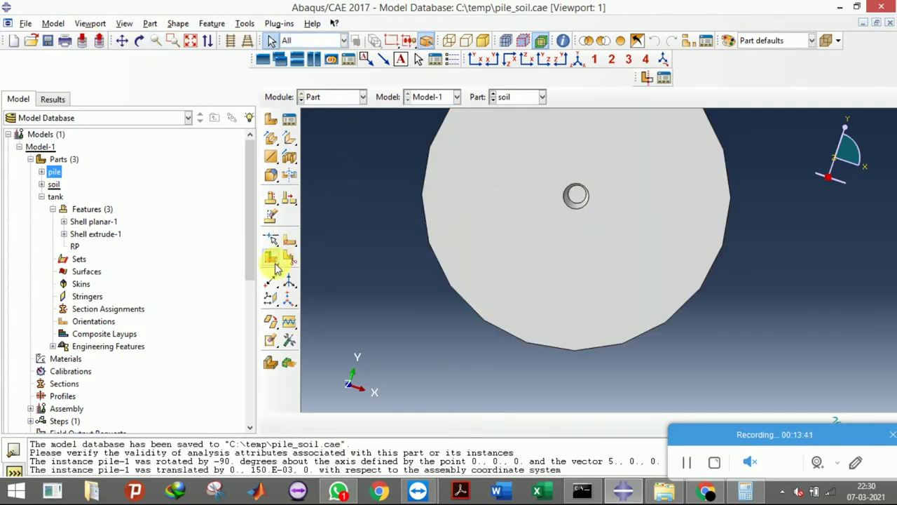
Start a cell partition by extruding edges, using the hole's circular edge on the soil face and the Extrude Along Direction method.
left_click_drag(273, 264, 350, 258)
scroll(449, 265, "up", 2)
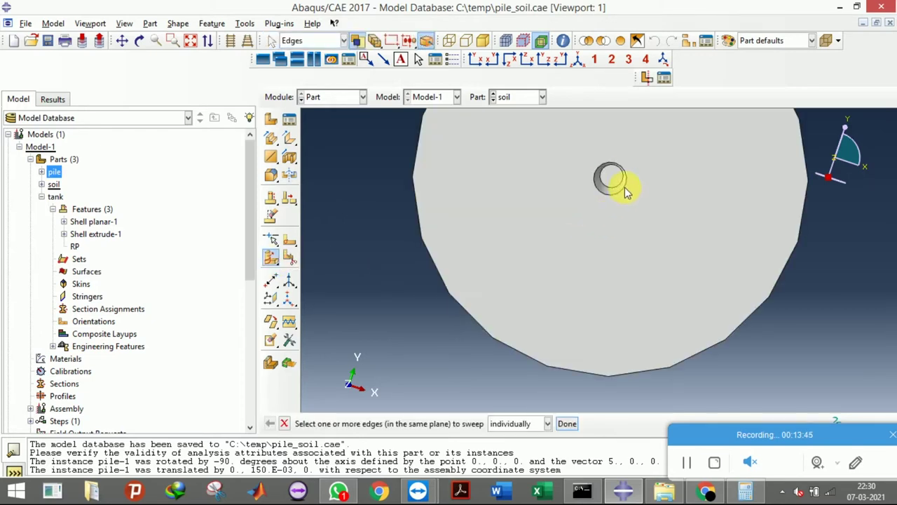
left_click(565, 424)
scroll(463, 362, "down", 4)
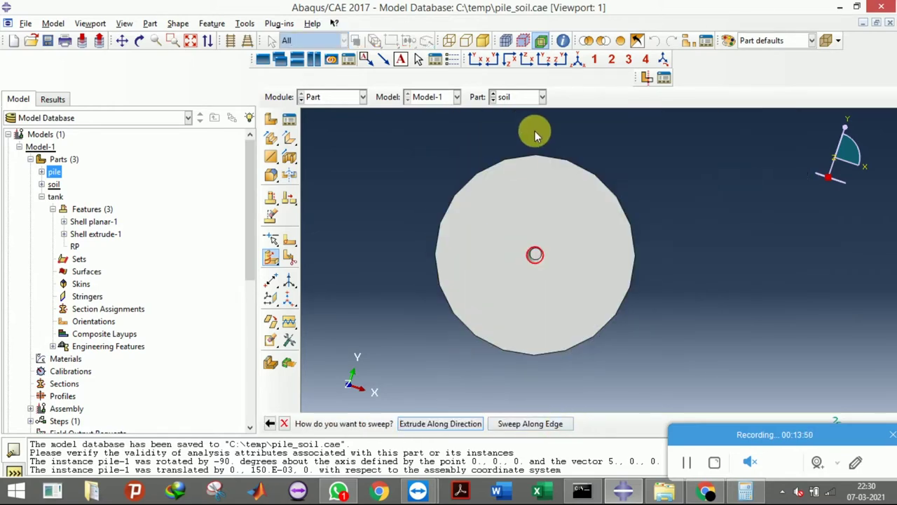
left_click(140, 42)
left_click_drag(596, 200, 526, 241)
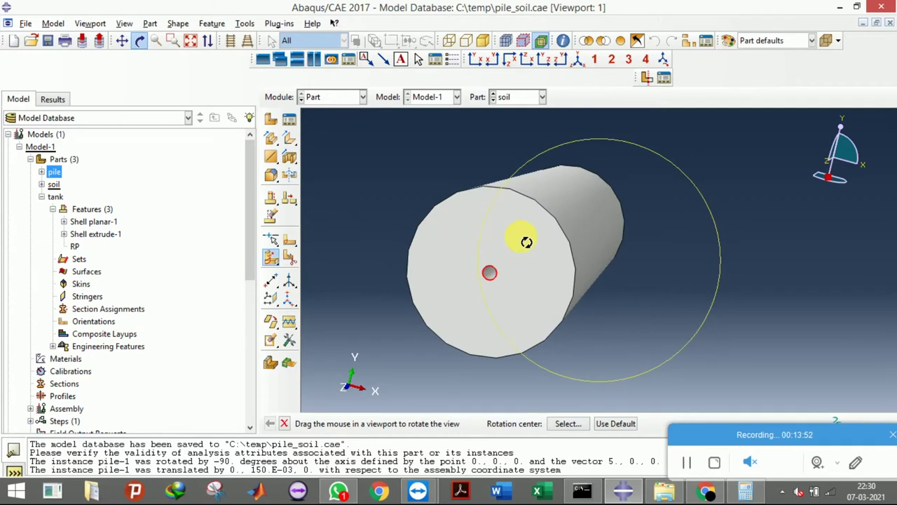
left_click(138, 41)
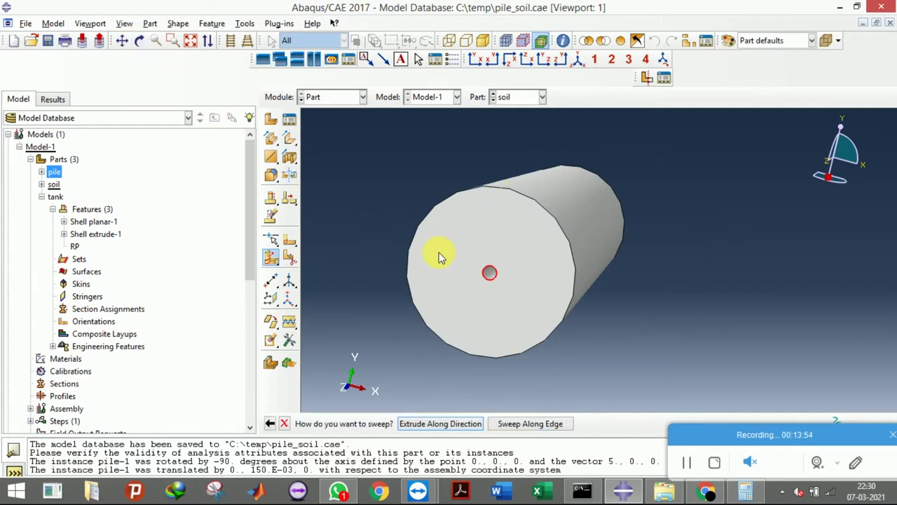
left_click(456, 425)
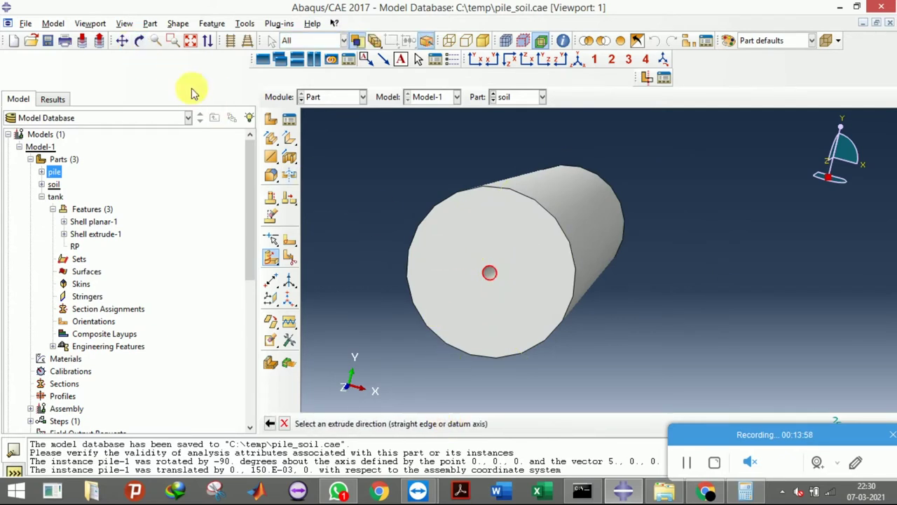
Try to pick an axis of the view triad as the extrude direction for the partition.
left_click(140, 40)
mouse_move(589, 302)
left_mouse_down()
mouse_move(621, 284)
mouse_move(597, 227)
mouse_move(605, 241)
mouse_move(570, 266)
mouse_move(596, 294)
mouse_move(655, 304)
mouse_move(624, 240)
mouse_move(579, 210)
mouse_move(440, 226)
left_mouse_up()
left_click(139, 44)
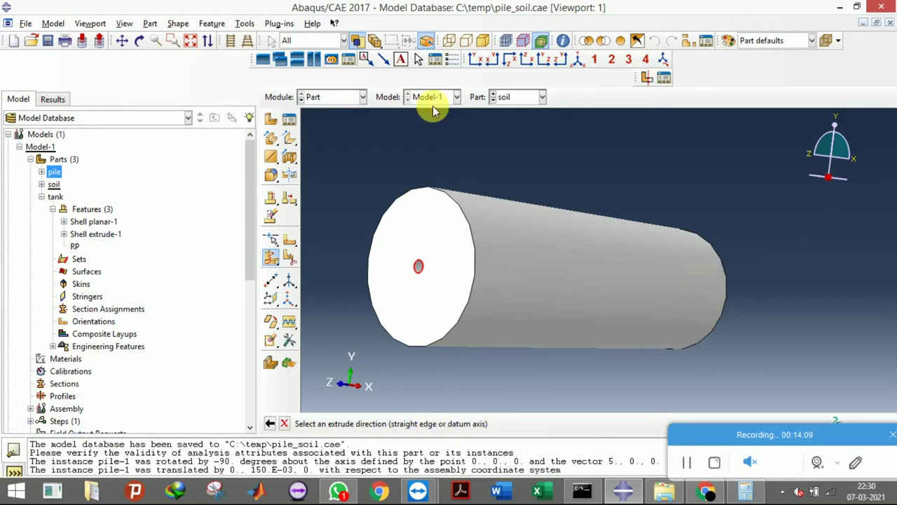
left_click(578, 62)
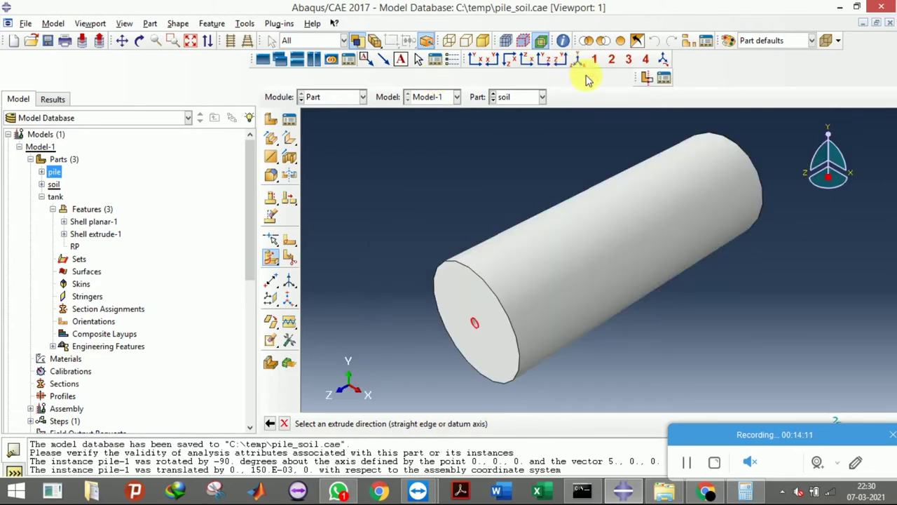
left_click(818, 168)
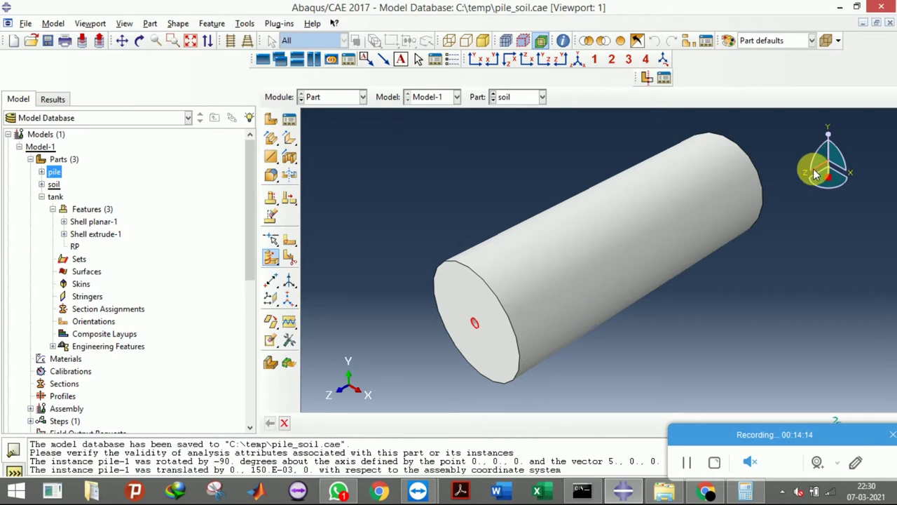
left_click(285, 423)
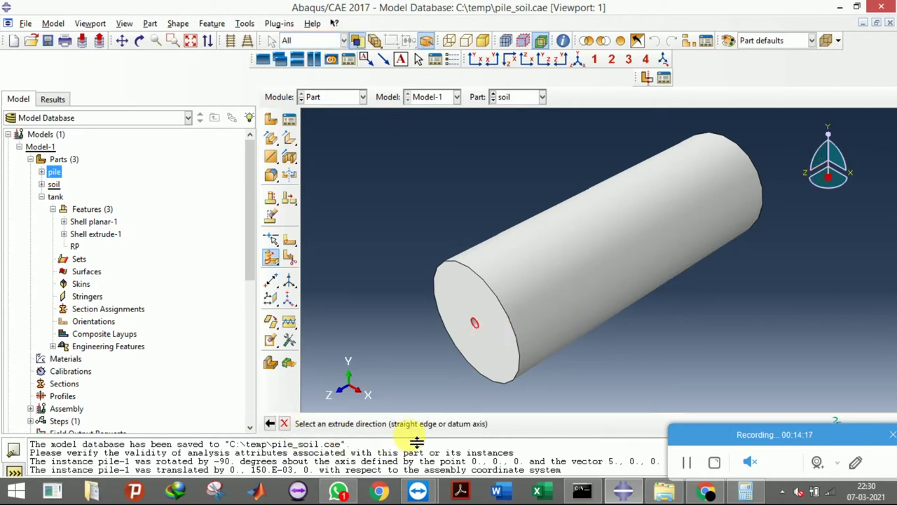
left_click(399, 326)
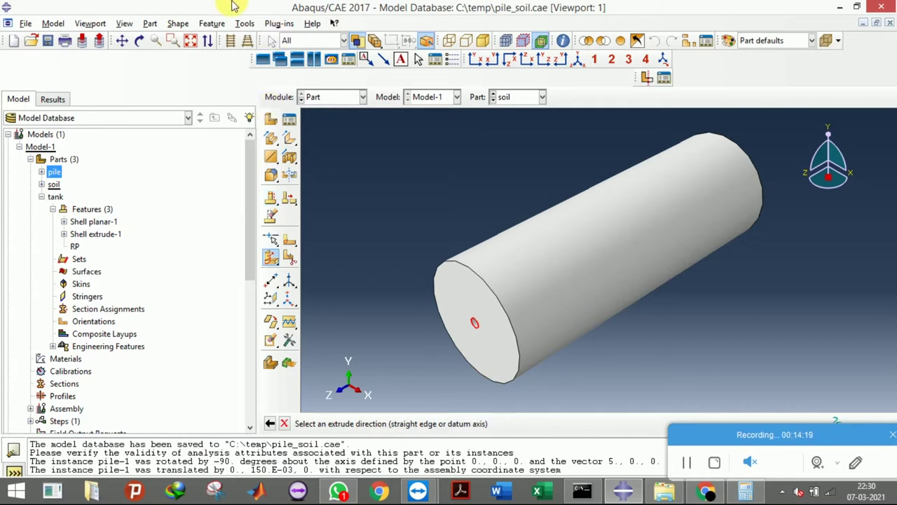
Create a datum axis on the soil part along the principal Z-axis.
left_click(246, 24)
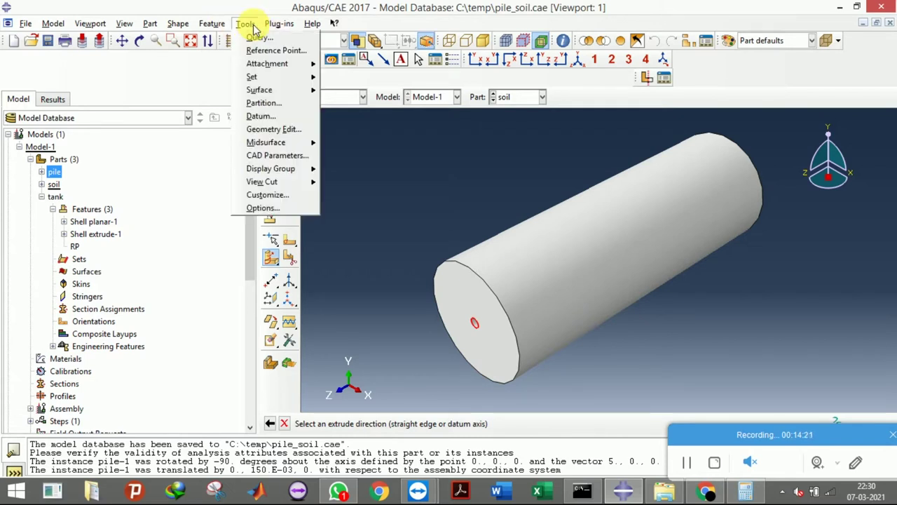
left_click(277, 24)
left_click(246, 25)
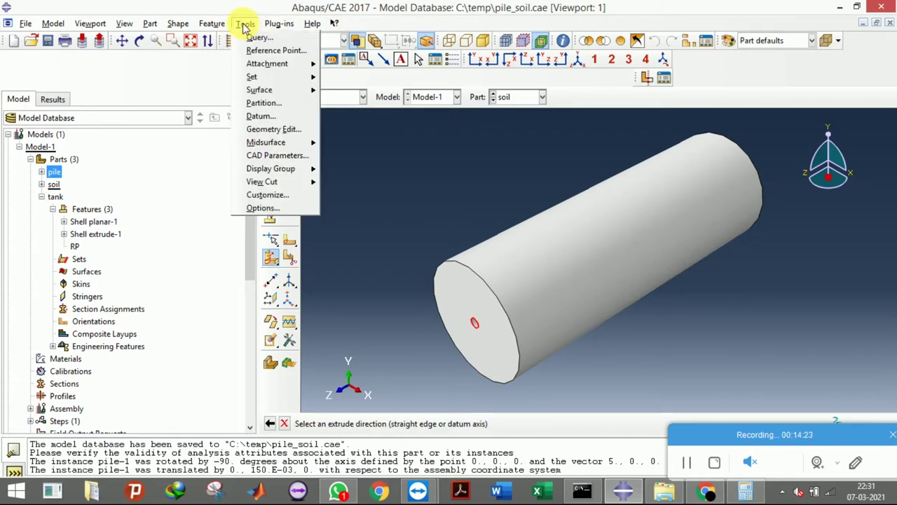
left_click(263, 117)
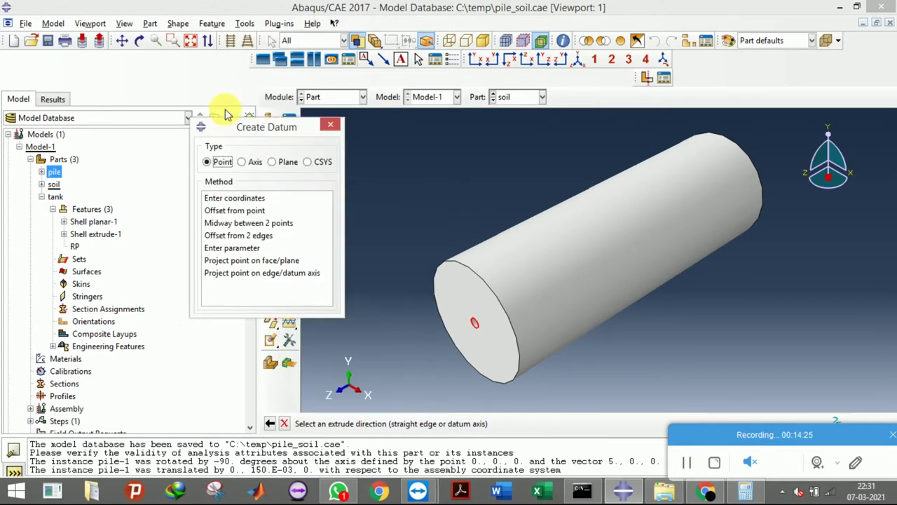
left_click_drag(226, 115, 188, 97)
left_click(188, 135)
left_click(177, 176)
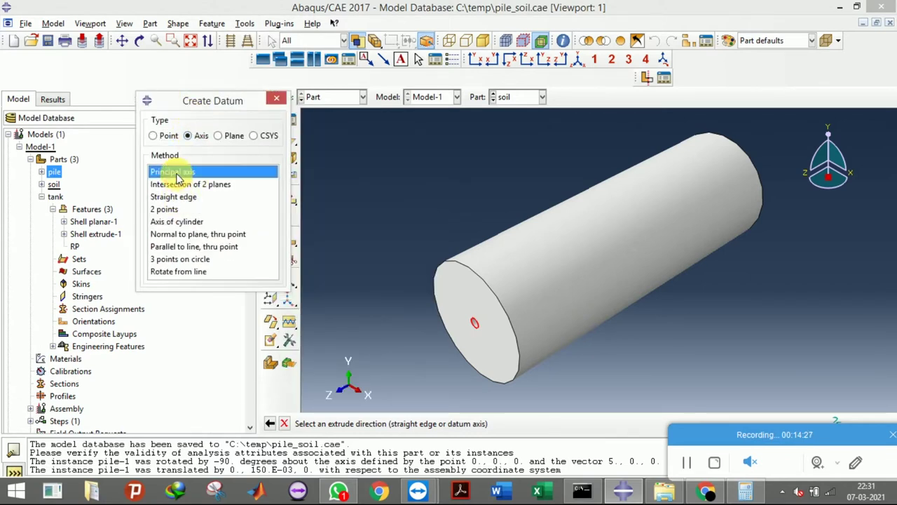
left_click(444, 424)
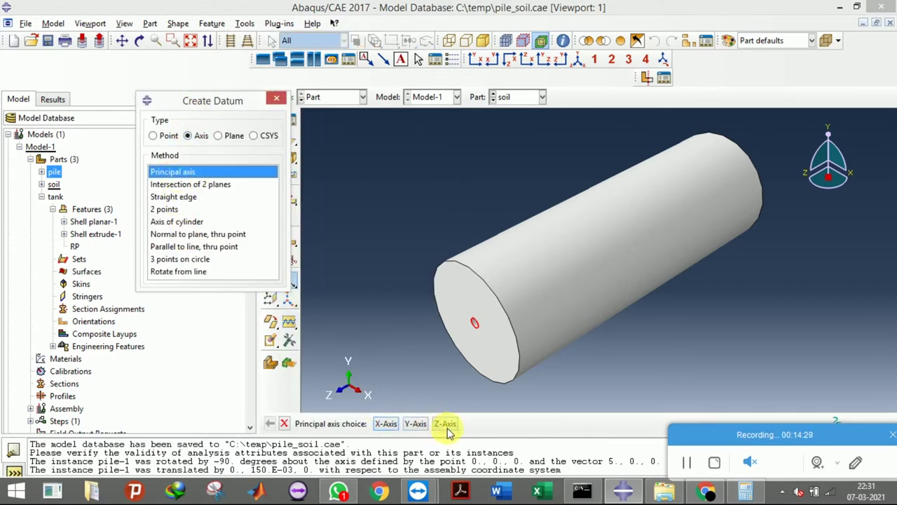
left_click(285, 423)
Pick the datum axis as the extrude direction pointing into the soil and create the cell partition.
left_click(444, 343)
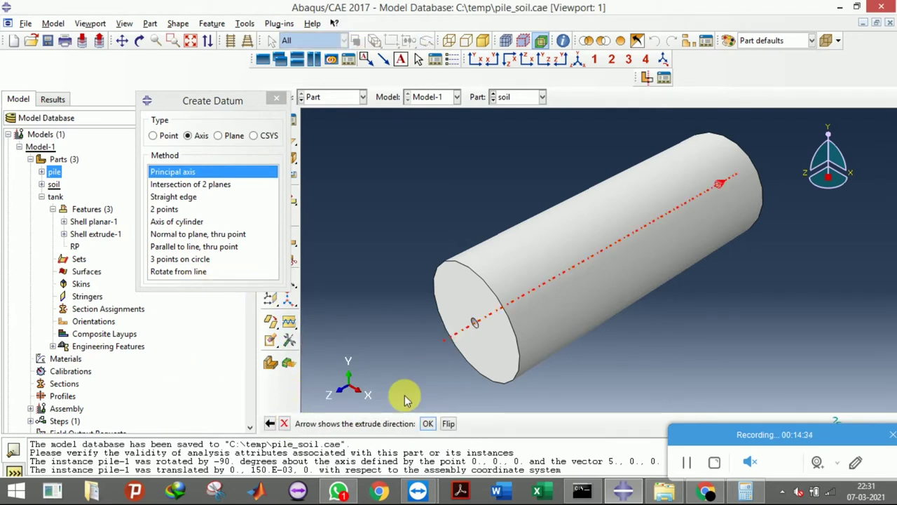
left_click(427, 424)
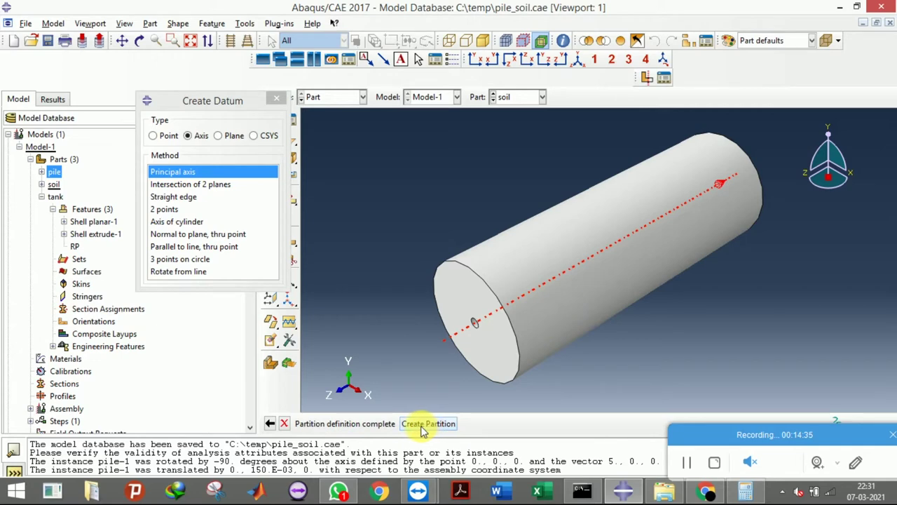
left_click(421, 424)
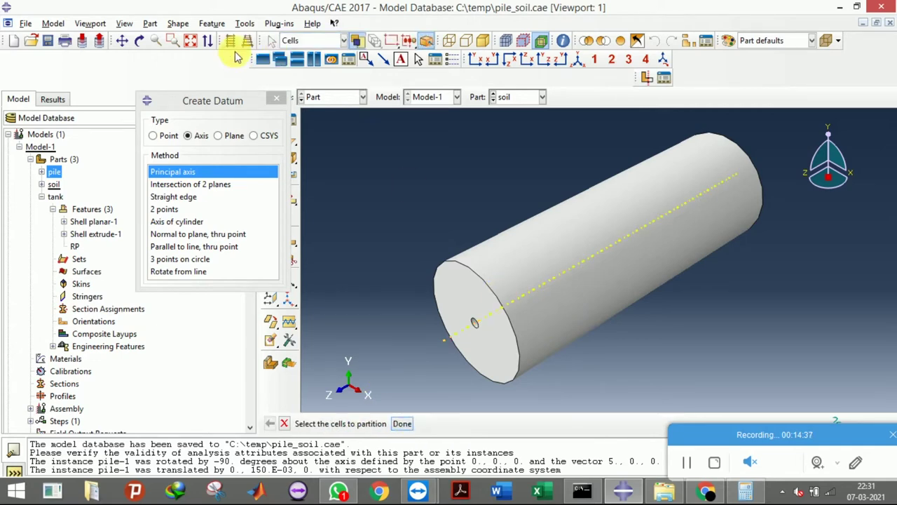
left_click(139, 40)
mouse_move(727, 204)
left_mouse_down()
mouse_move(593, 297)
mouse_move(662, 280)
mouse_move(687, 287)
mouse_move(499, 274)
mouse_move(611, 277)
mouse_move(588, 267)
mouse_move(601, 255)
mouse_move(577, 264)
left_mouse_up()
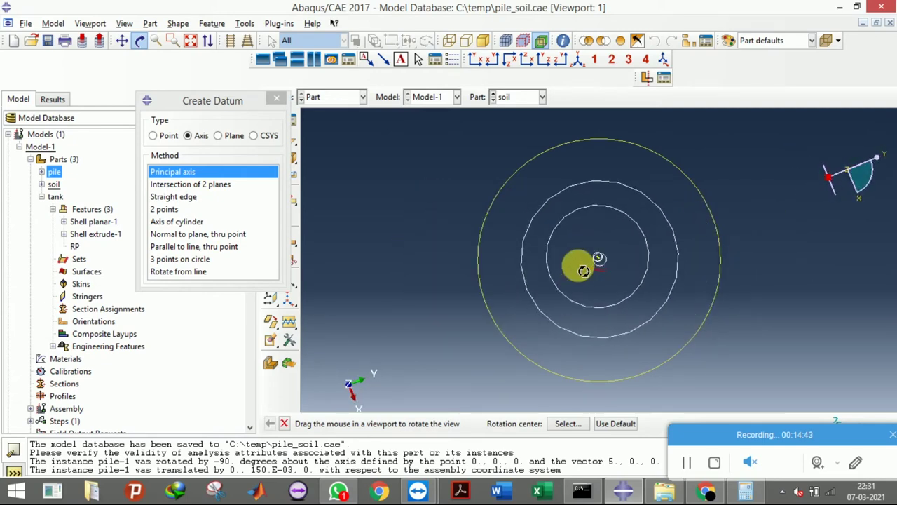
left_click(141, 42)
left_click_drag(180, 103, 120, 140)
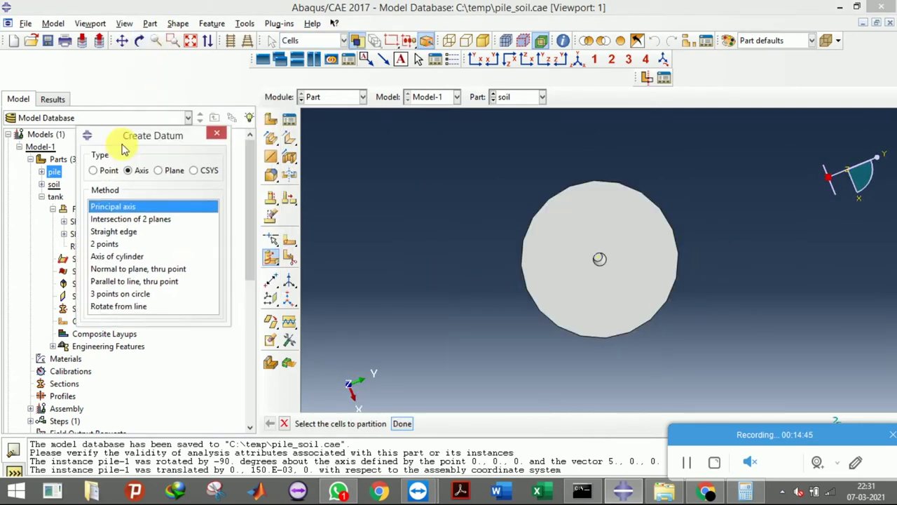
Partition all cells of the soil part by extending the circular face at the bottom of the pile hole.
left_click(354, 100)
left_click(347, 111)
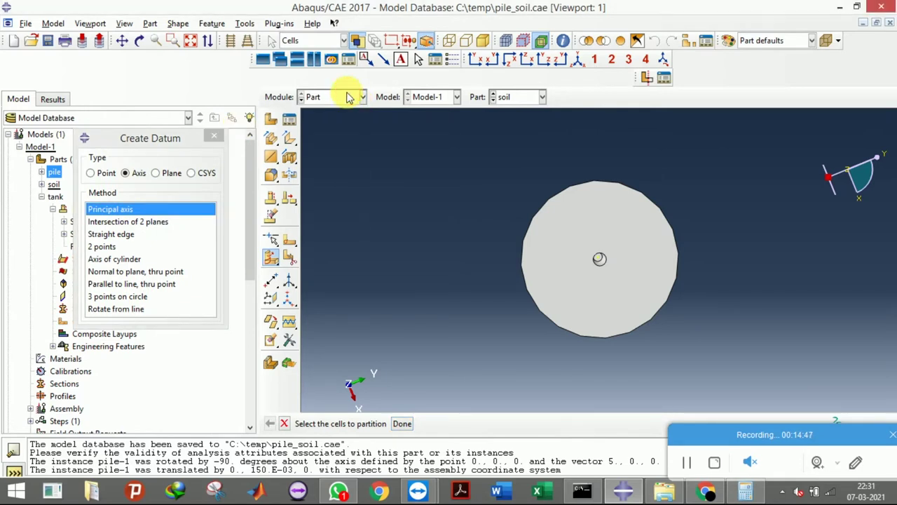
left_click_drag(272, 259, 328, 257)
left_click_drag(489, 166, 682, 320)
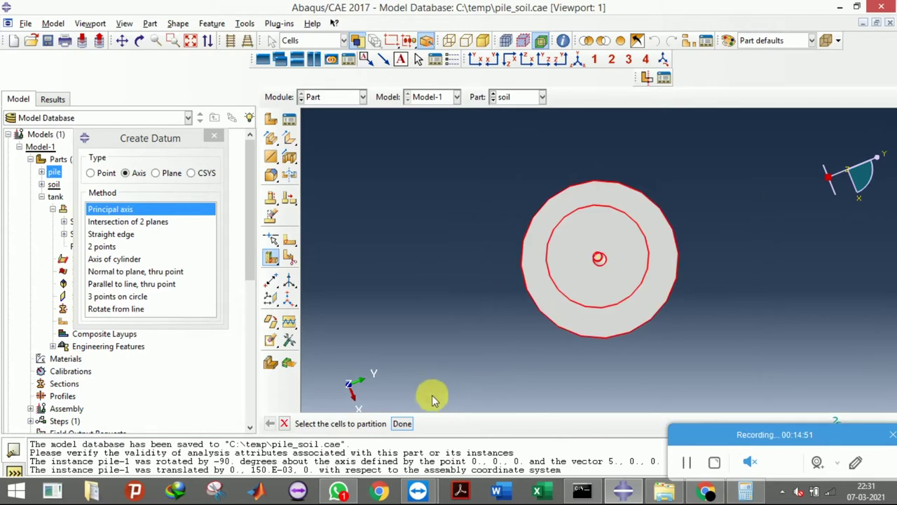
left_click(409, 424)
scroll(585, 276, "up", 5)
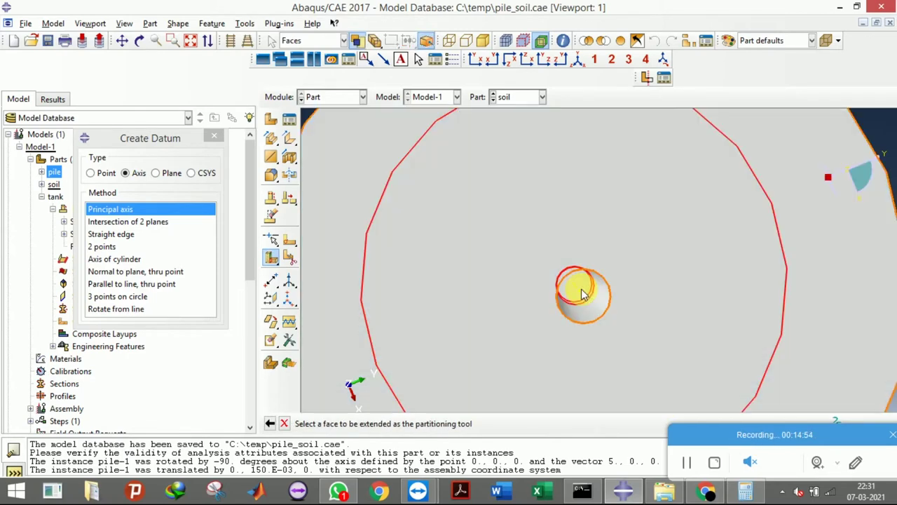
left_click(580, 288)
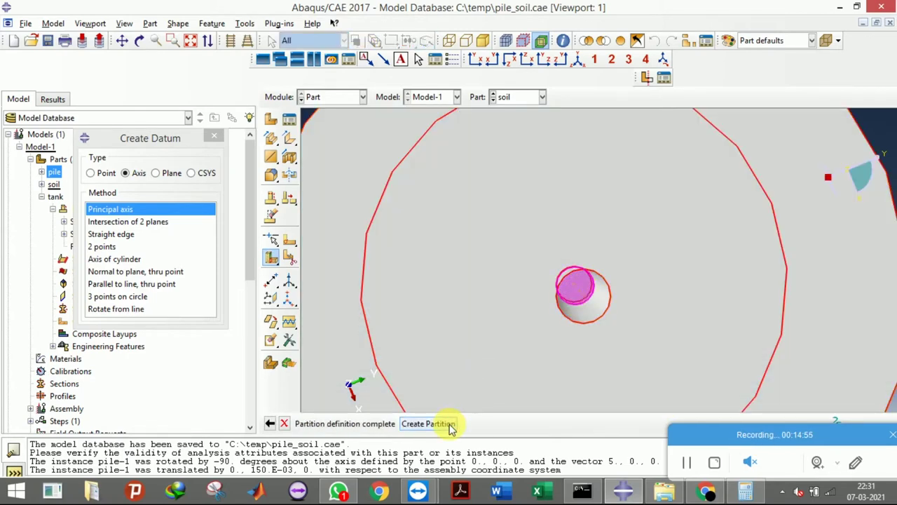
left_click(427, 423)
scroll(537, 264, "down", 5)
left_click(139, 40)
left_click_drag(555, 273, 617, 256)
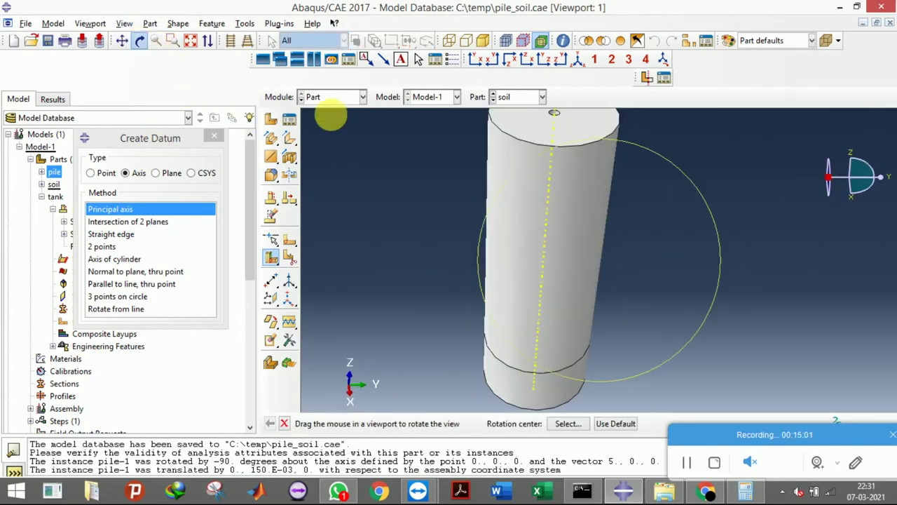
Switch to the Assembly module and examine the assembled pile, soil and tank in an isometric view.
left_click(333, 97)
left_click(336, 136)
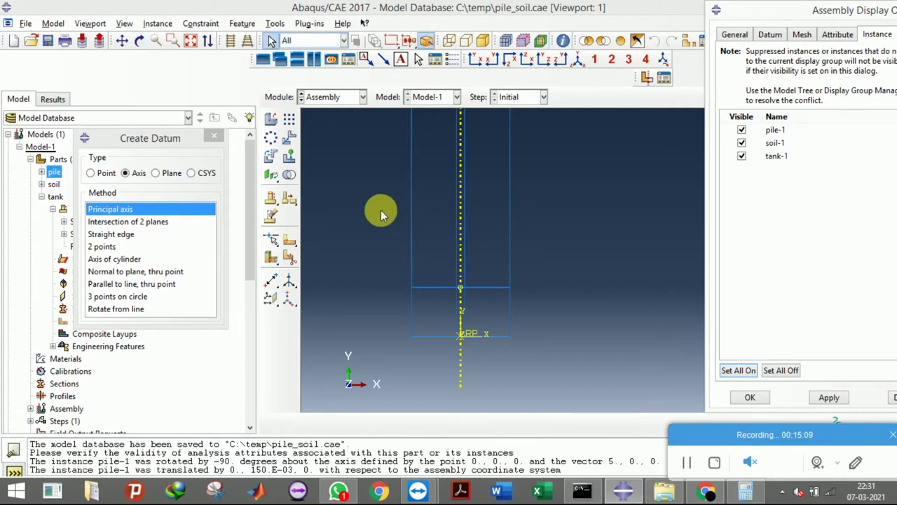
left_click(578, 63)
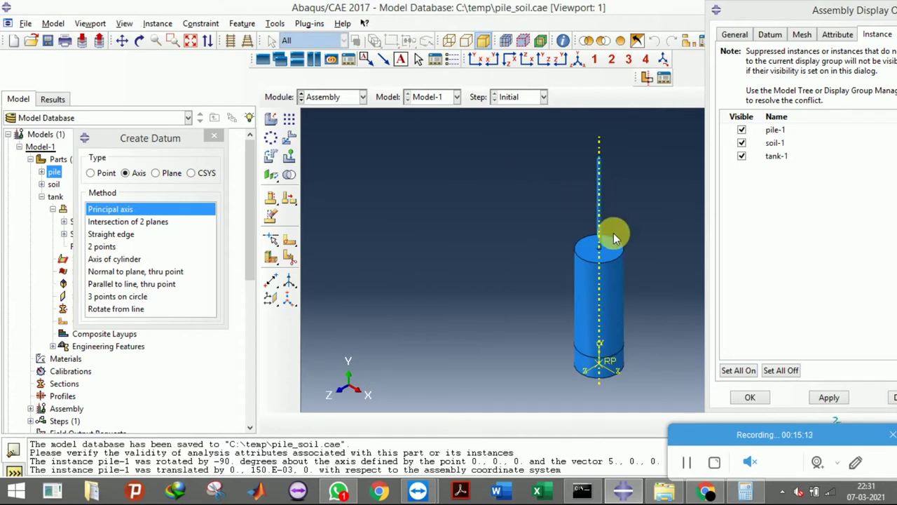
scroll(612, 296, "down", 3)
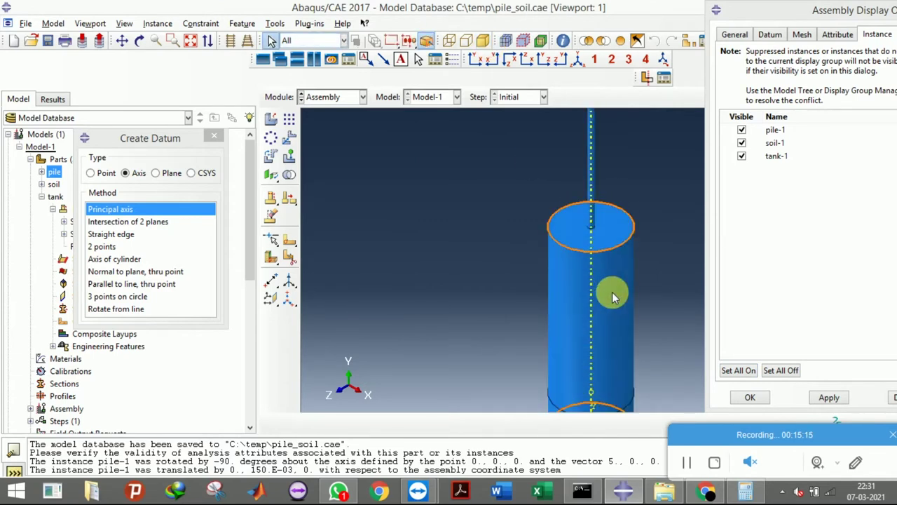
scroll(491, 244, "up", 3)
scroll(485, 245, "up", 1)
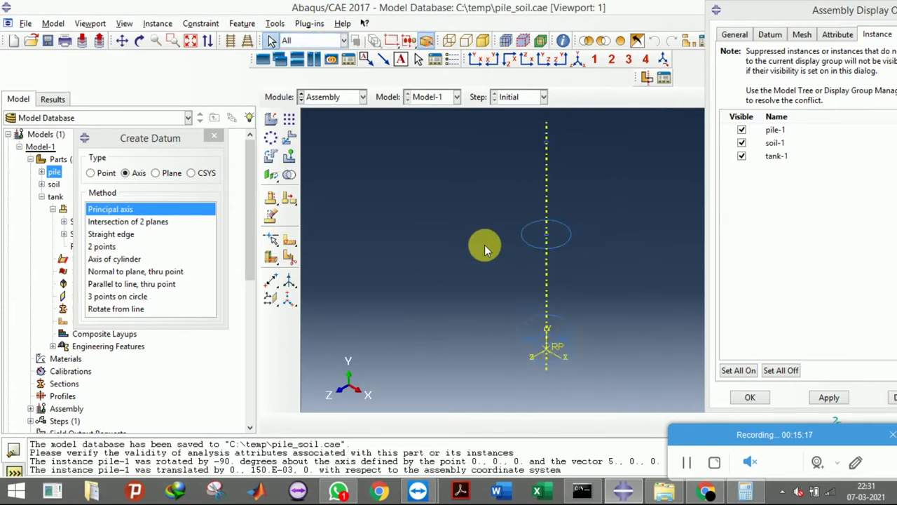
left_click(317, 96)
left_click(323, 102)
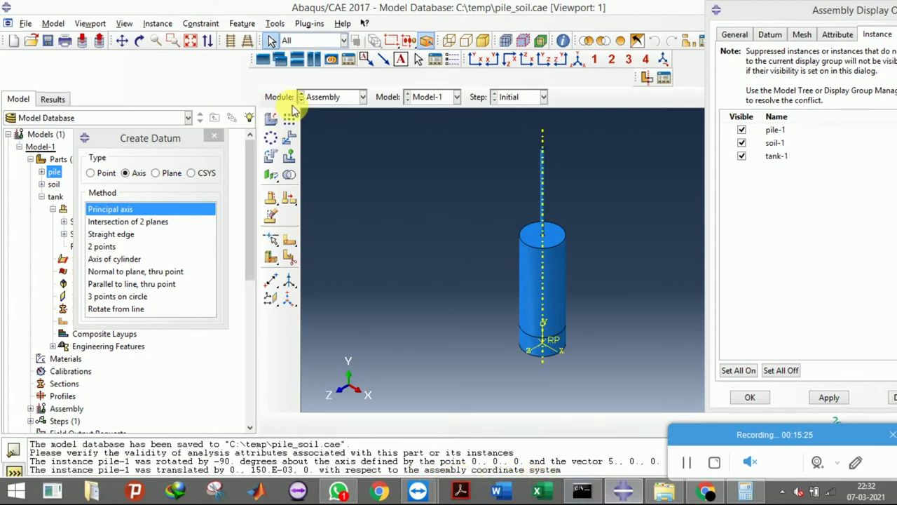
Switch to the Property module and create a material named steel with a uniform mass density of 7850.
left_click(320, 96)
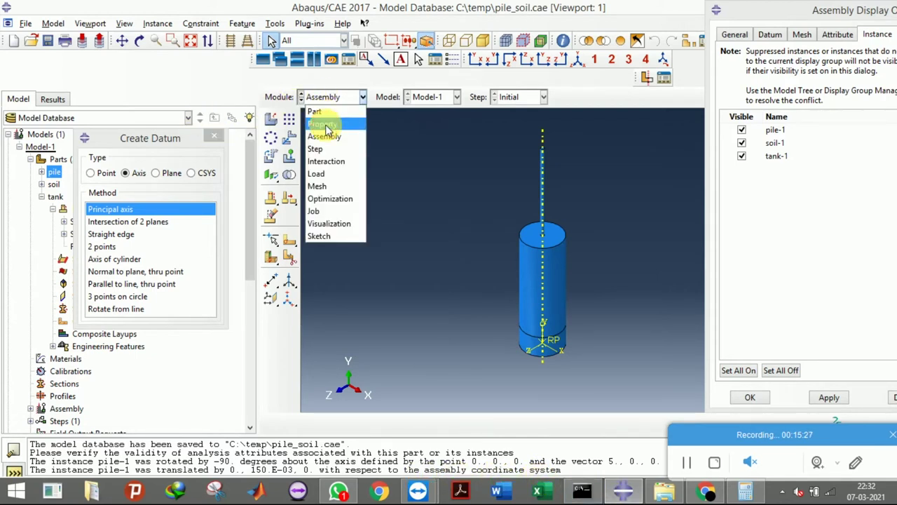
left_click(322, 123)
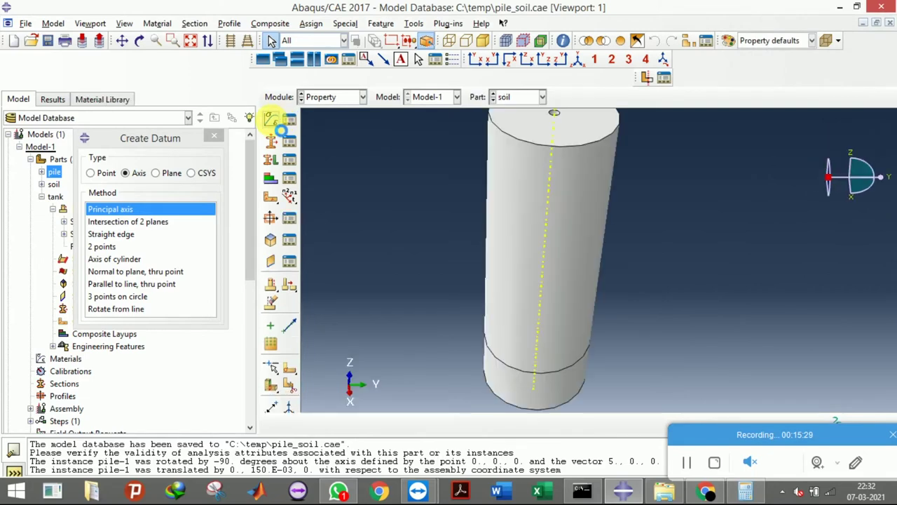
left_click(272, 122)
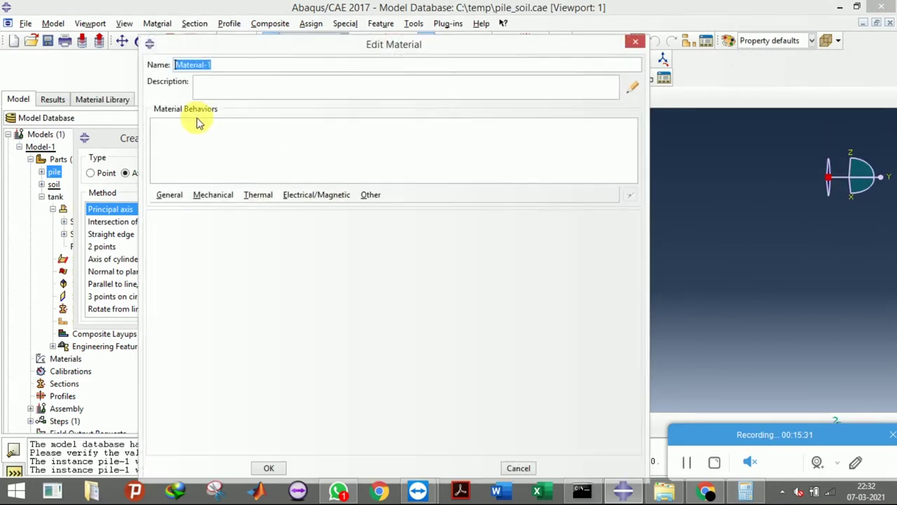
type("s")
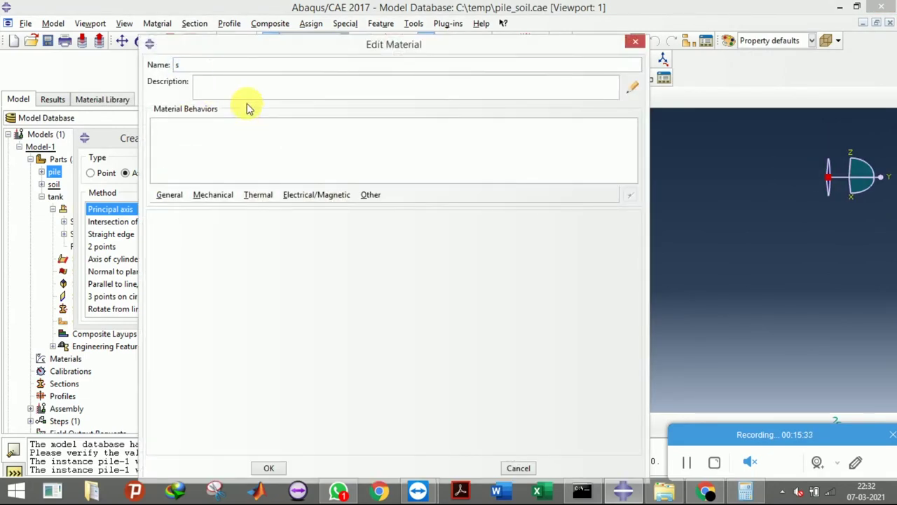
type("teel")
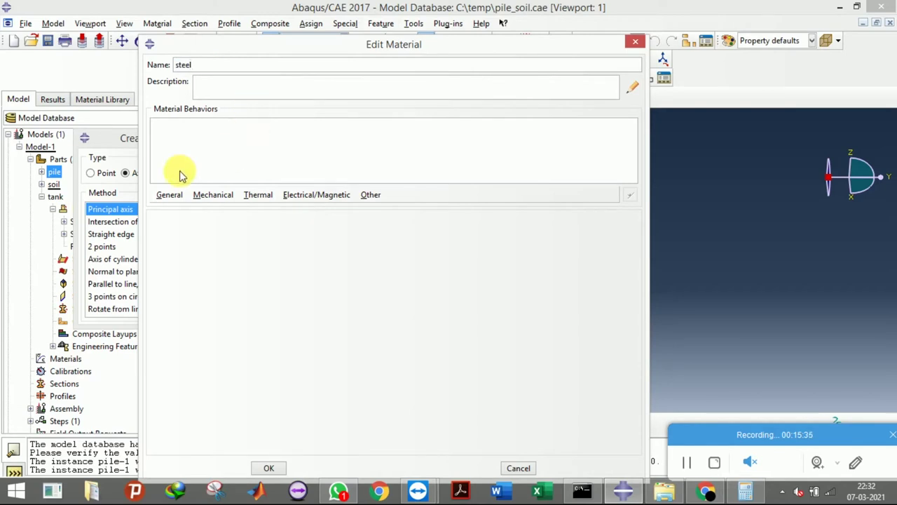
left_click(168, 195)
left_click(176, 208)
left_click(201, 325)
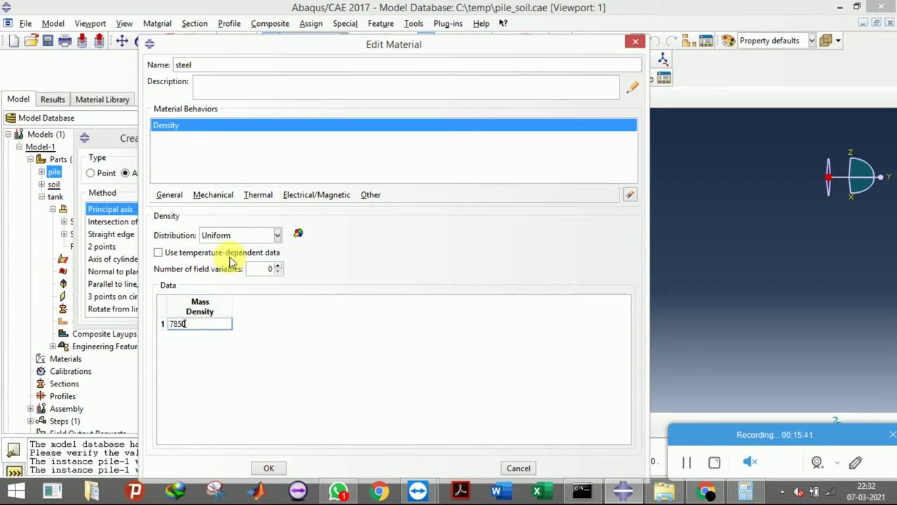
Add isotropic elastic behavior to the steel material with Young's modulus 2.1e5 and Poisson's ratio 0.3.
left_click(170, 195)
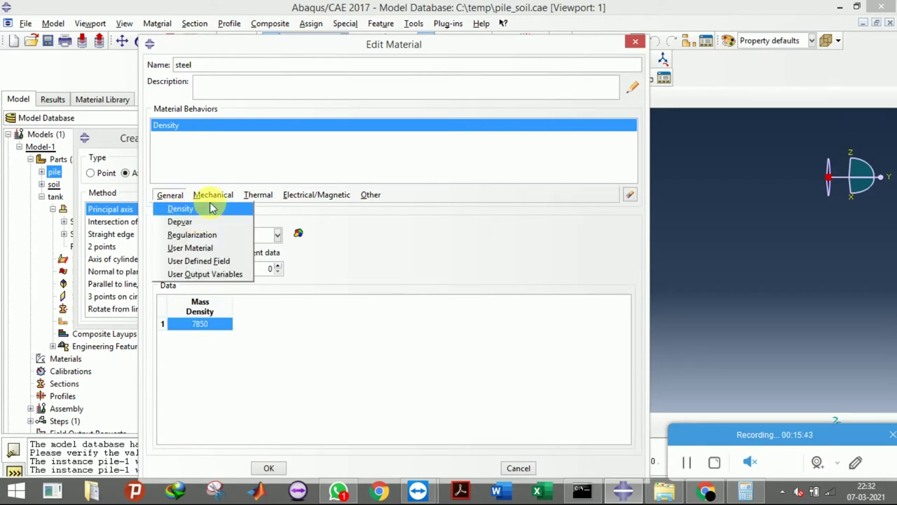
left_click(214, 195)
mouse_move(245, 206)
left_click(382, 220)
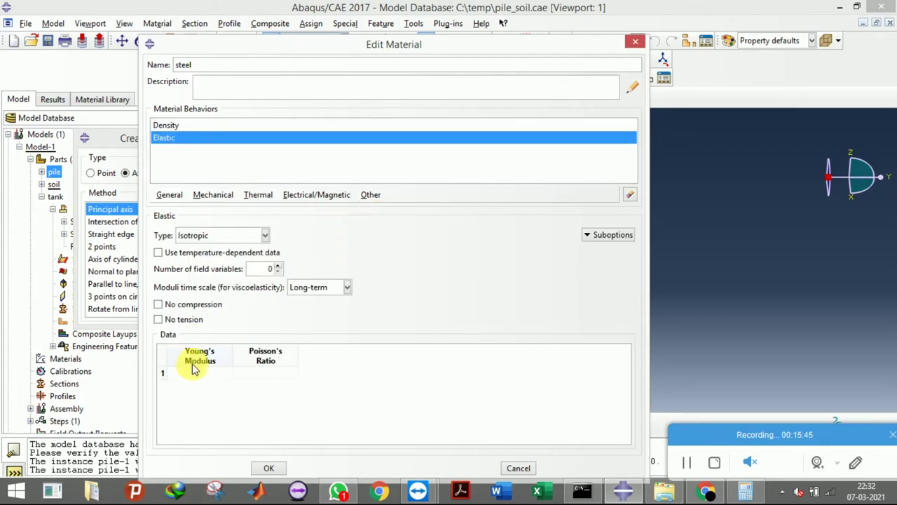
left_click(201, 373)
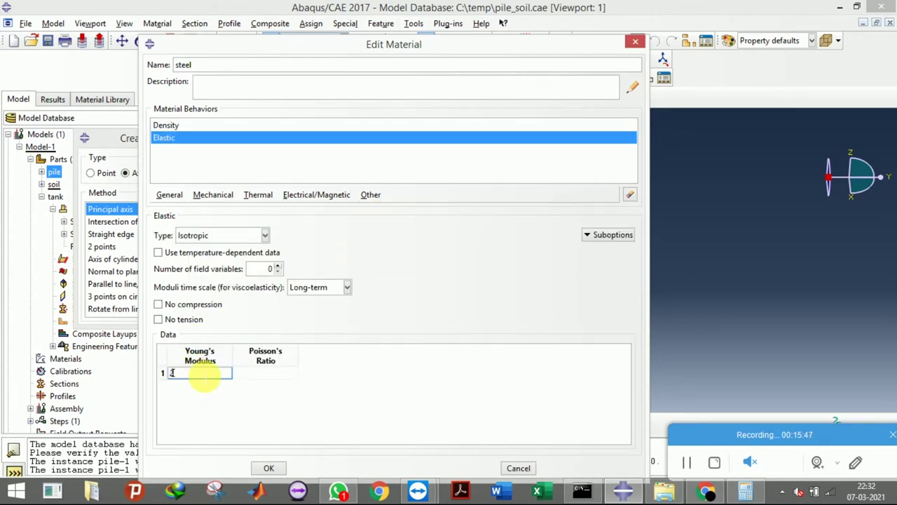
type("2.1e5")
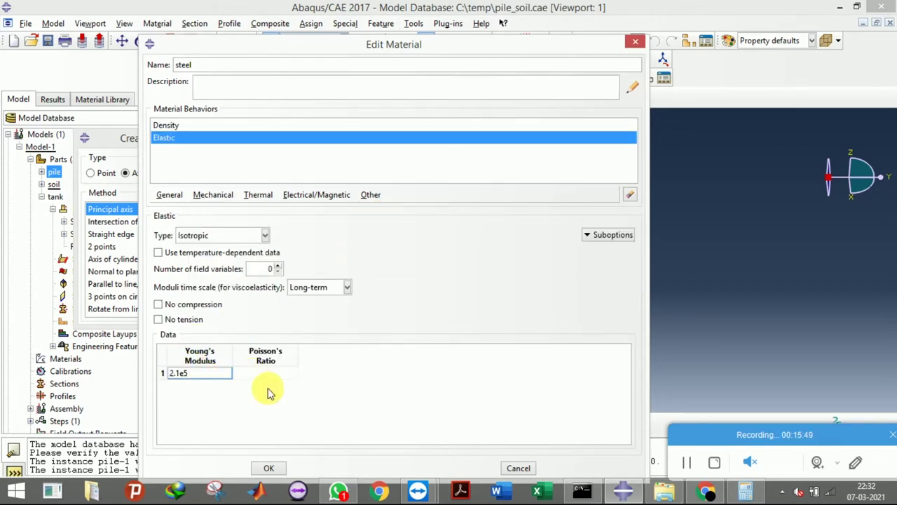
left_click(235, 373)
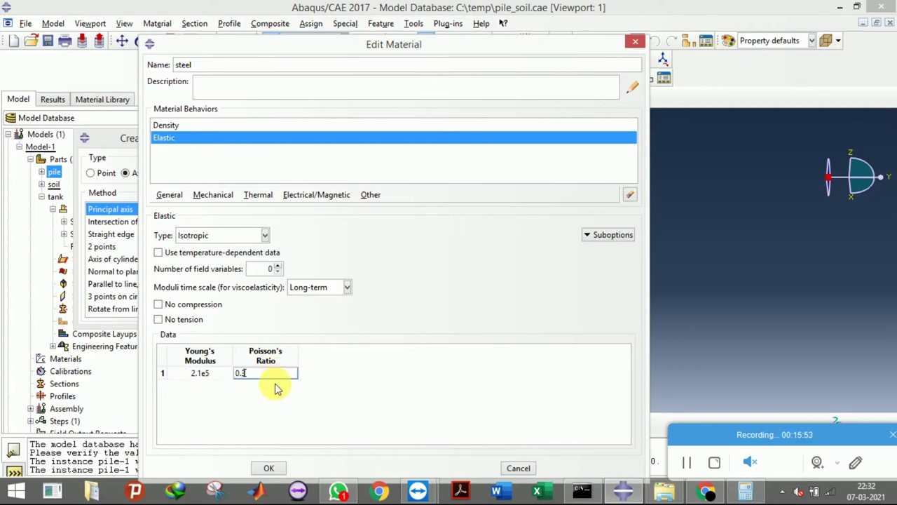
Add isotropic plastic behavior with yield stress 410 at plastic strain 0 and save the steel material.
left_click(231, 197)
mouse_move(251, 221)
left_click(397, 225)
left_click(226, 338)
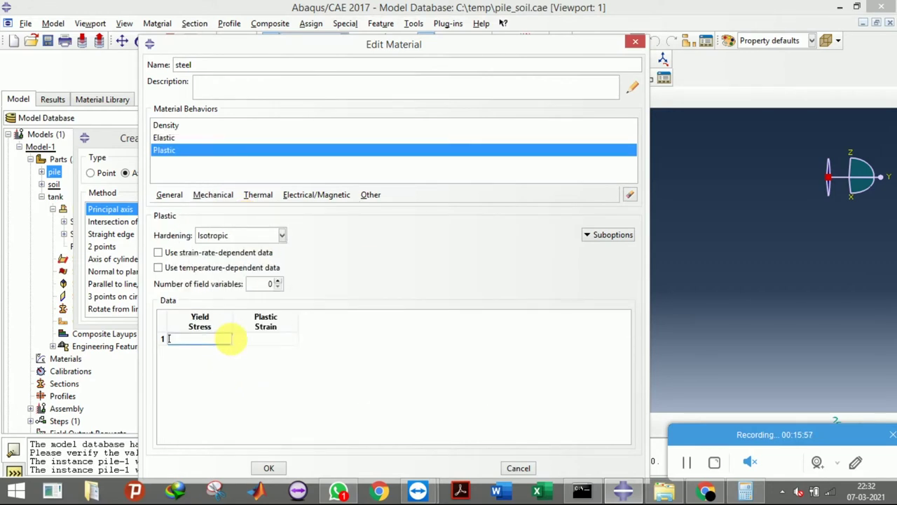
left_click(271, 338)
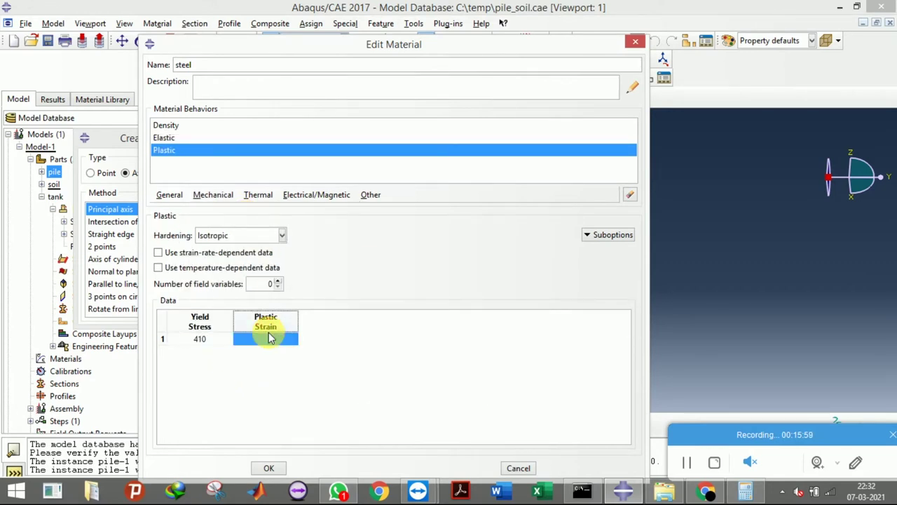
left_click(274, 340)
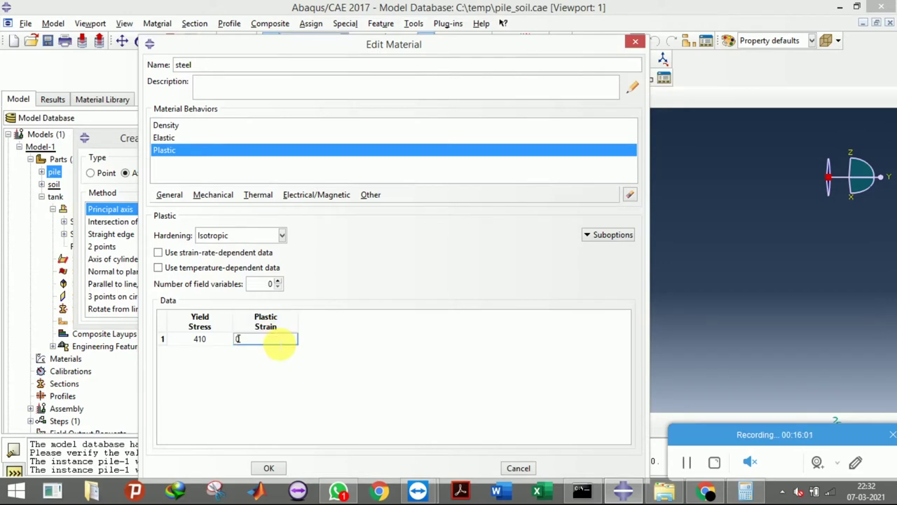
left_click(268, 468)
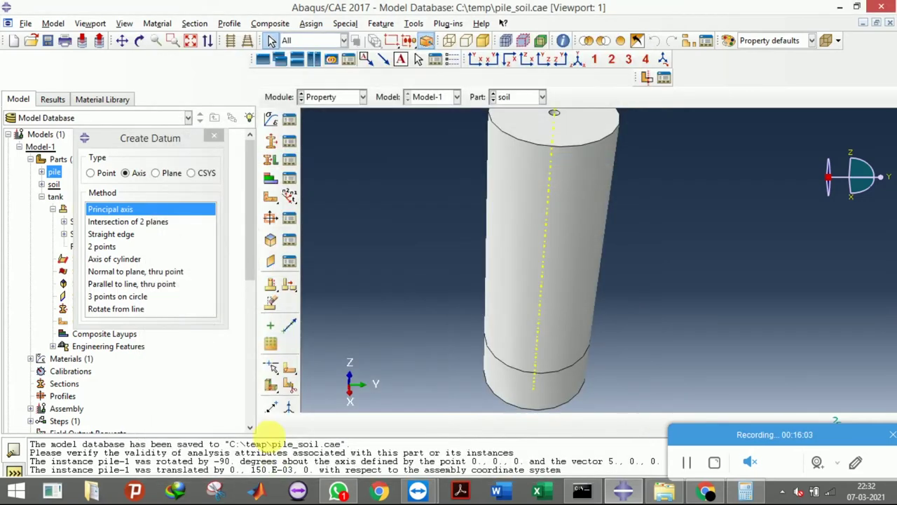
Start a second material named soil and add a density behavior to it.
left_click(271, 123)
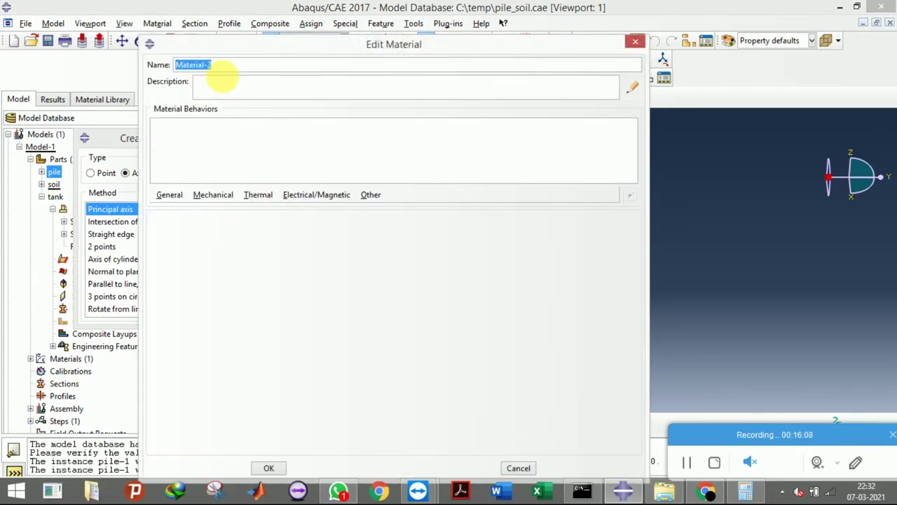
key("BackSpace")
left_click(170, 194)
left_click(180, 209)
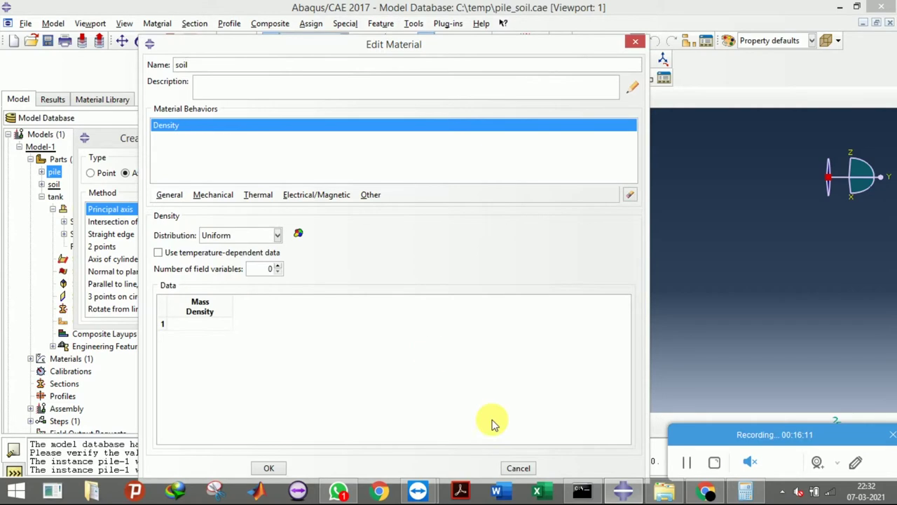
Switch to the Pile Soil Modelling chat in WhatsApp and open the Drucker-Prager soil data table to read the sand properties.
left_click(337, 491)
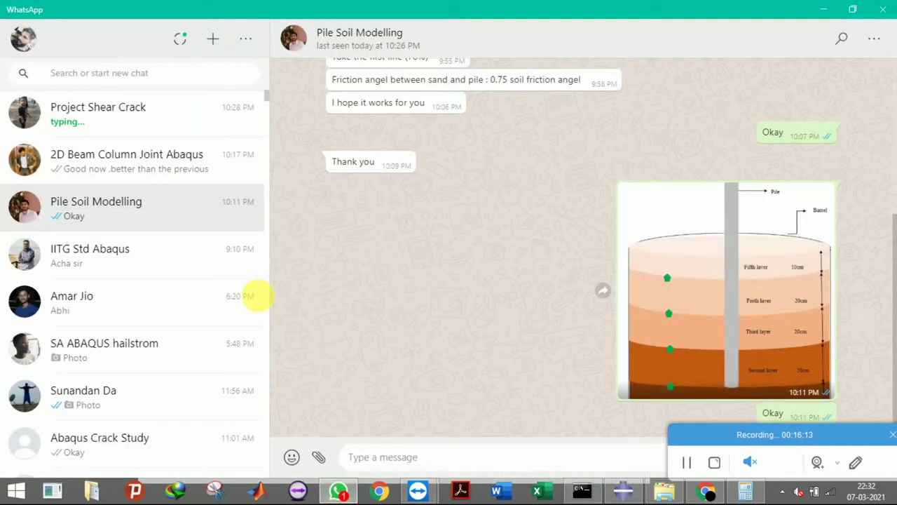
scroll(390, 260, "up", 1)
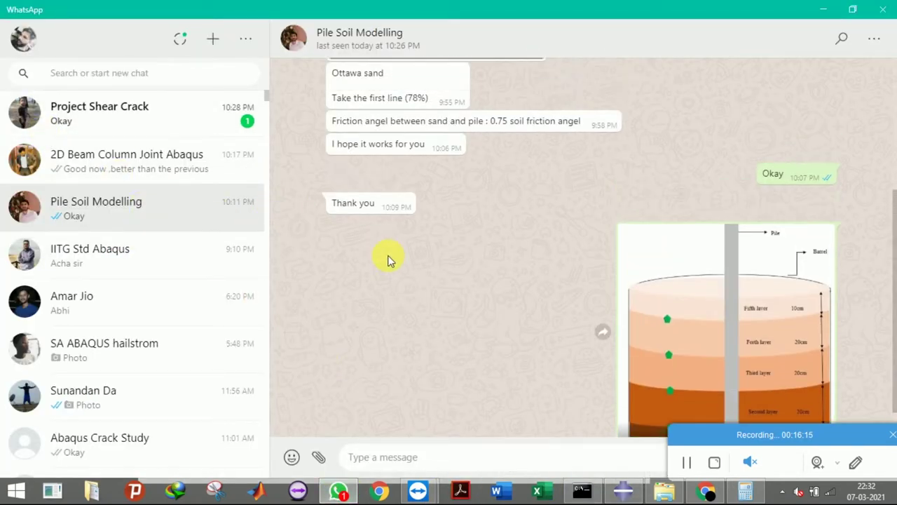
scroll(390, 258, "up", 6)
scroll(390, 343, "up", 10)
scroll(390, 346, "down", 4)
scroll(390, 345, "down", 5)
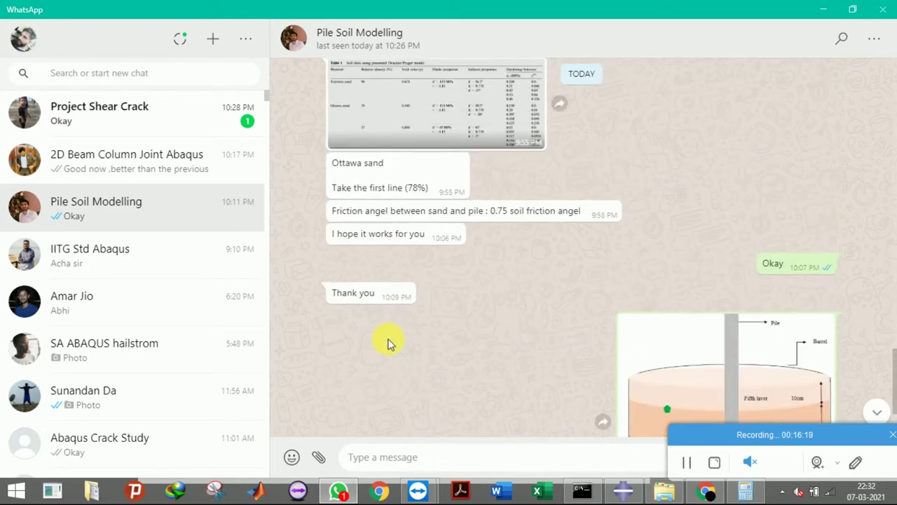
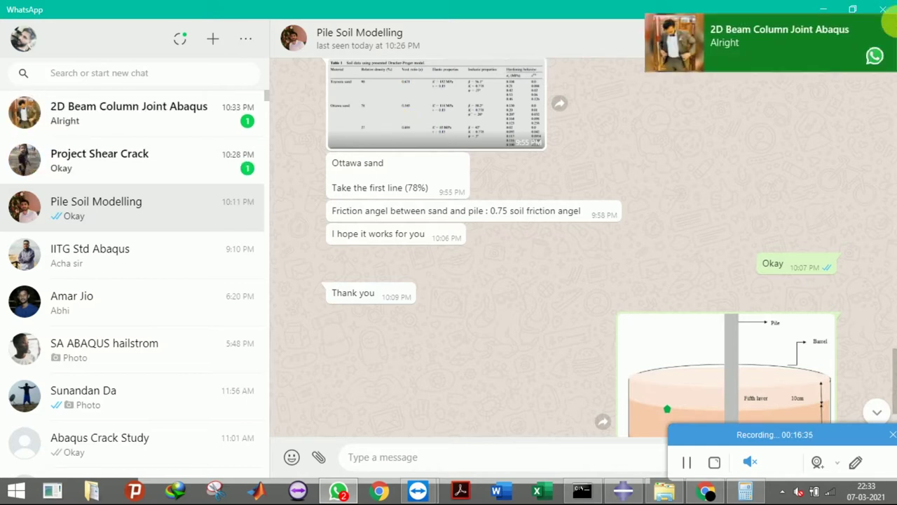
left_click(888, 27)
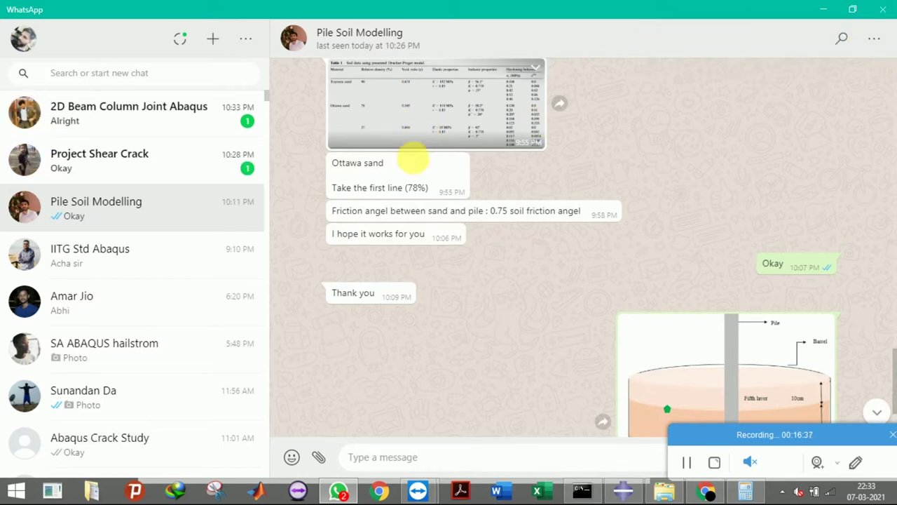
scroll(421, 157, "up", 3)
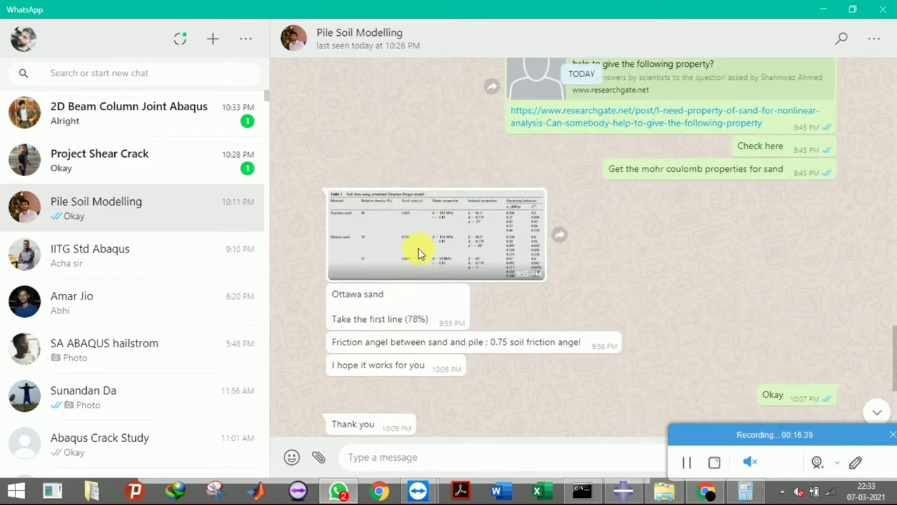
left_click(419, 252)
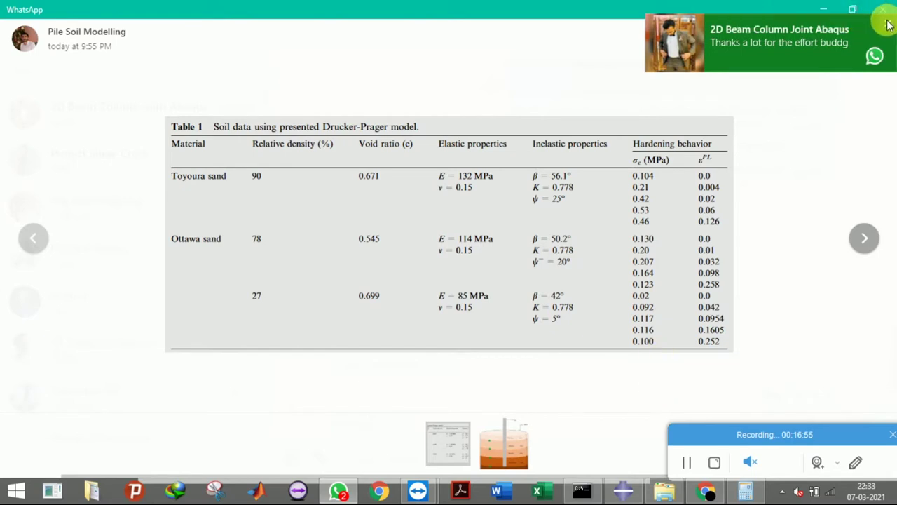
left_click(887, 23)
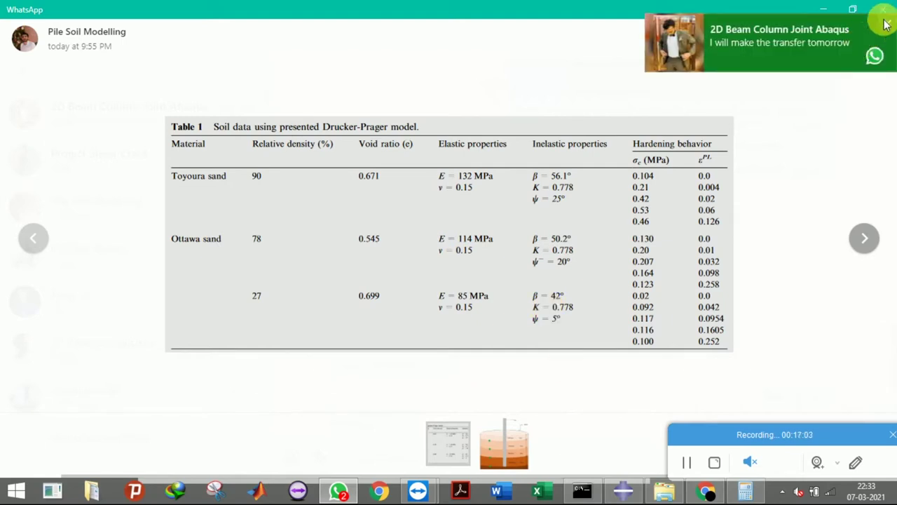
Compare the Drucker-Prager sand data table in WhatsApp with the soil material's density entry in Abaqus.
left_click(887, 23)
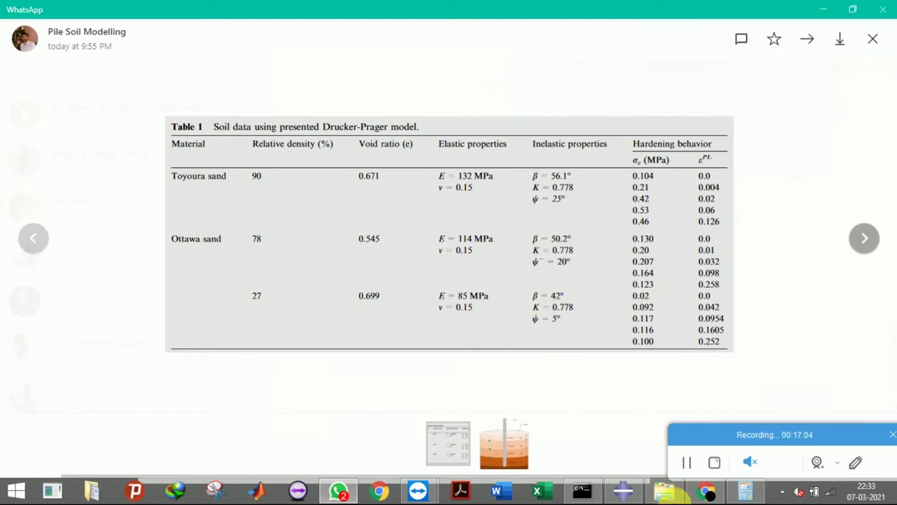
left_click(626, 493)
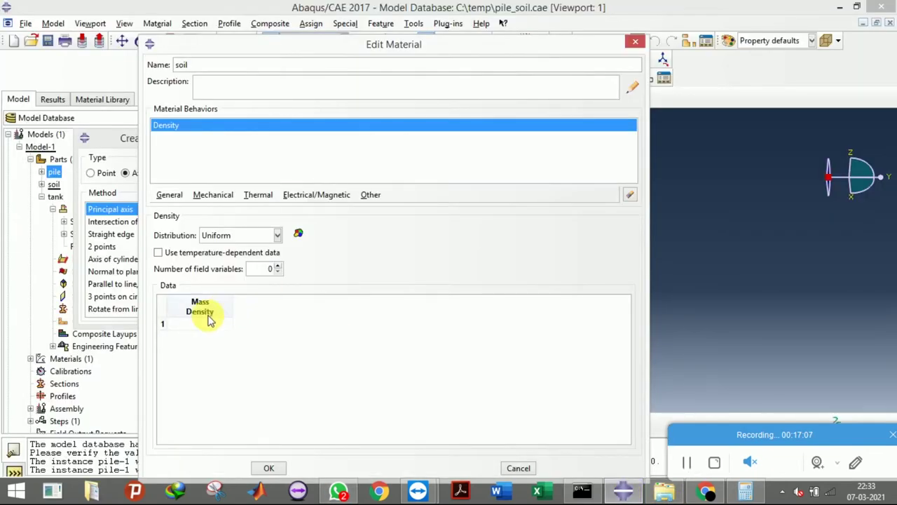
left_click(626, 493)
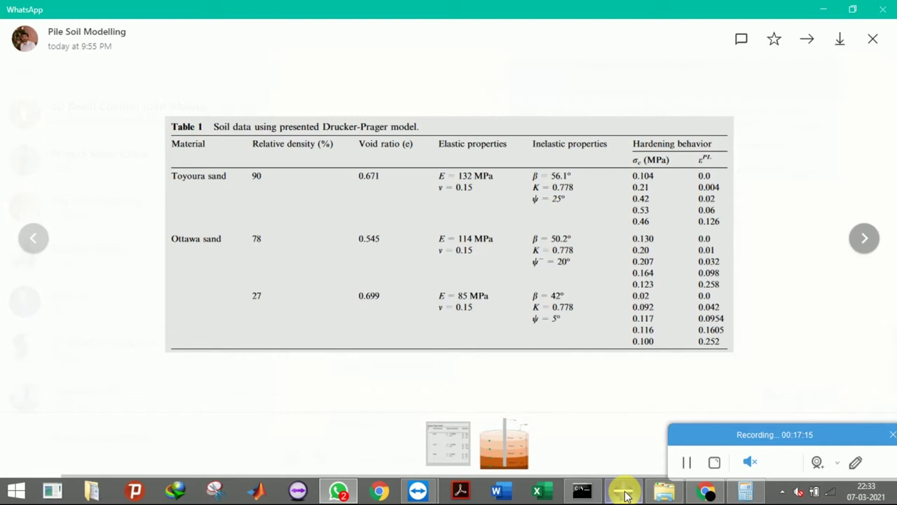
left_click(626, 493)
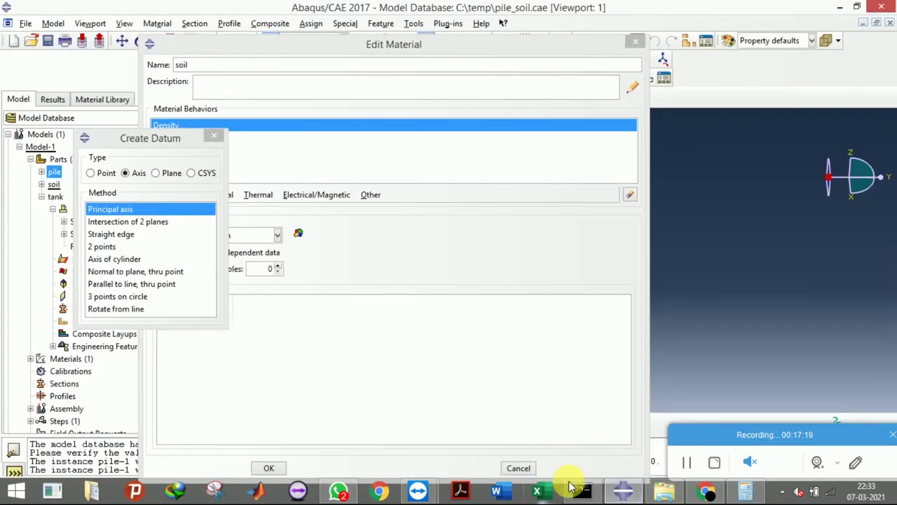
left_click(618, 494)
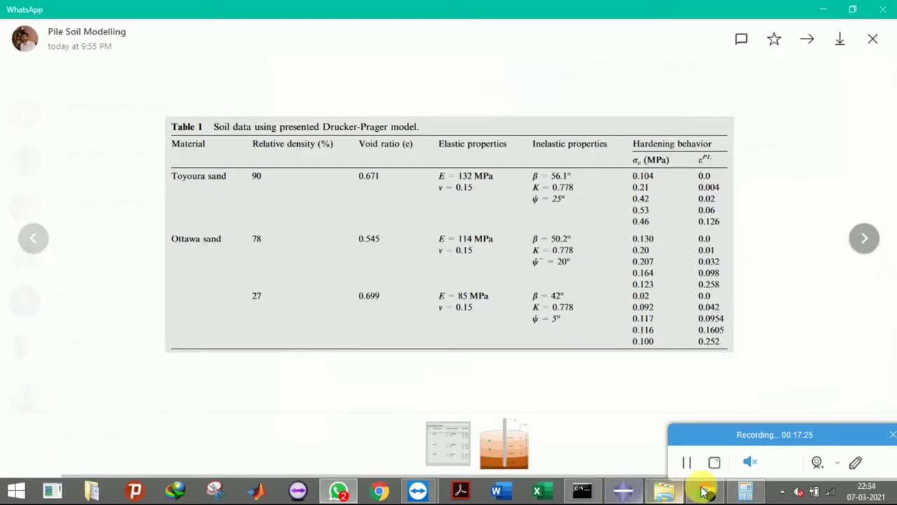
mouse_move(439, 489)
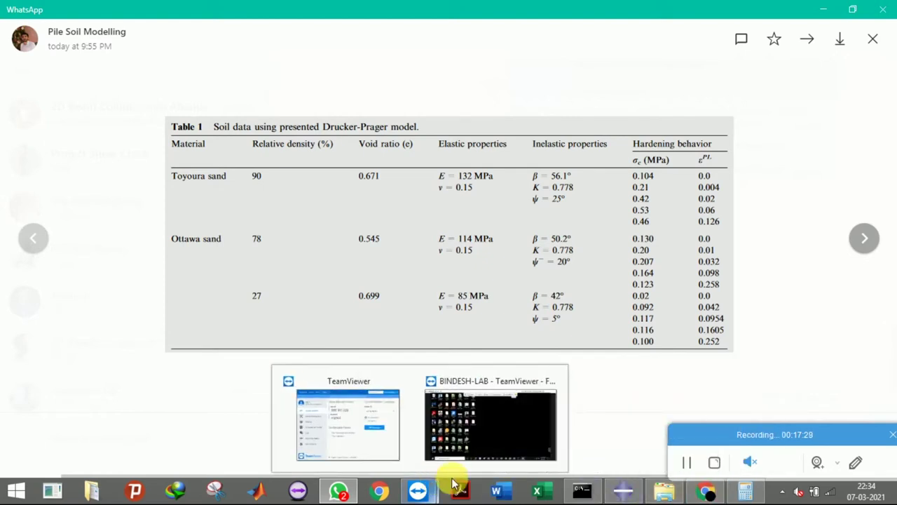
left_click(339, 492)
left_click(339, 492)
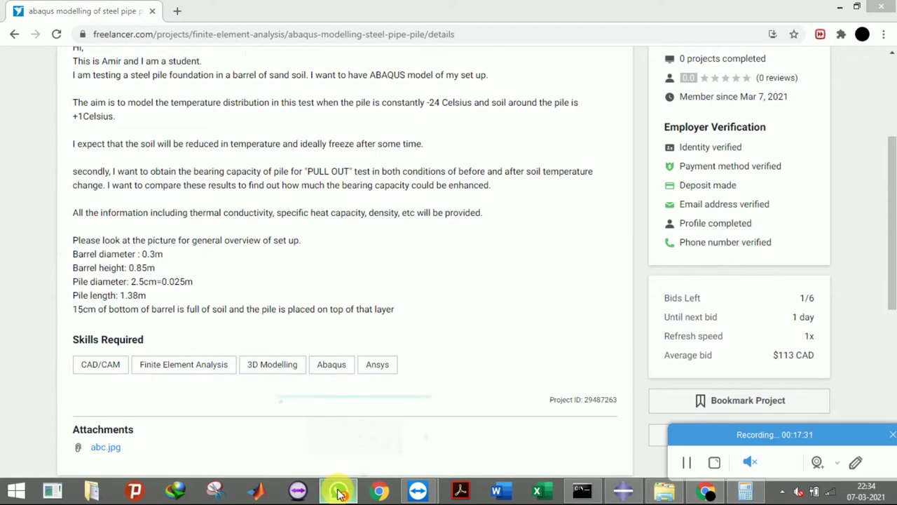
Look through the Pile Soil Modelling chat for the soil density and the sand row to use, and reopen the soil data table.
left_click(877, 40)
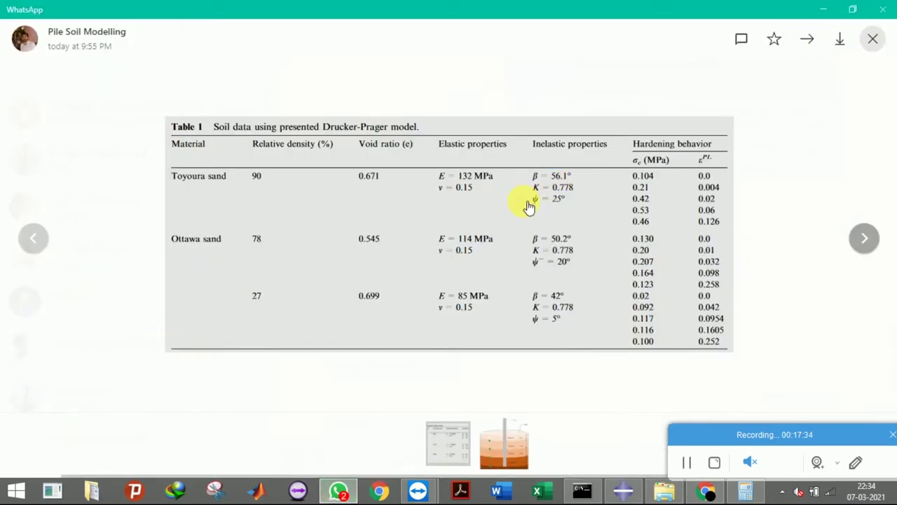
scroll(522, 231, "up", 10)
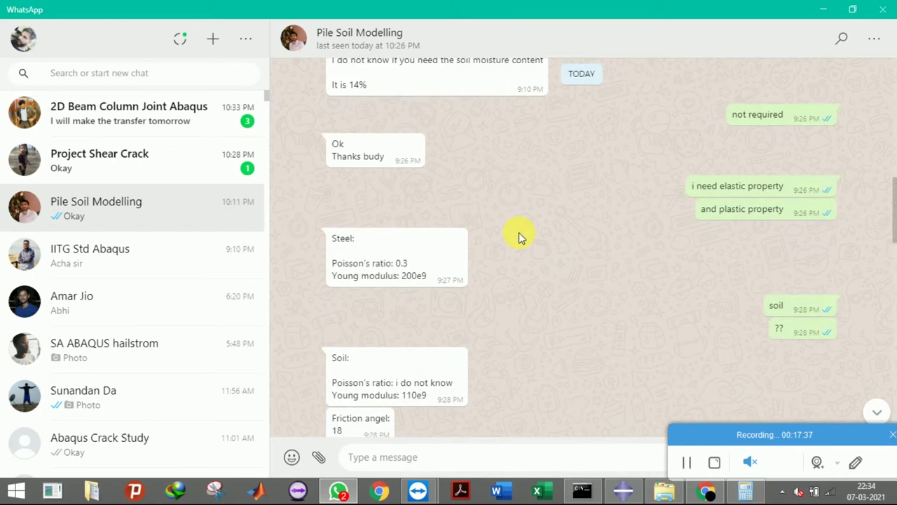
scroll(508, 234, "up", 3)
scroll(495, 232, "up", 5)
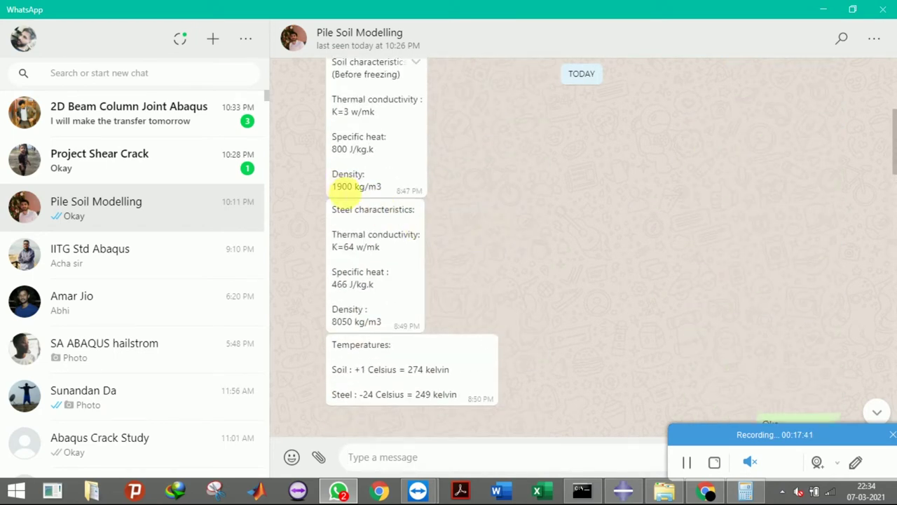
scroll(344, 194, "up", 1)
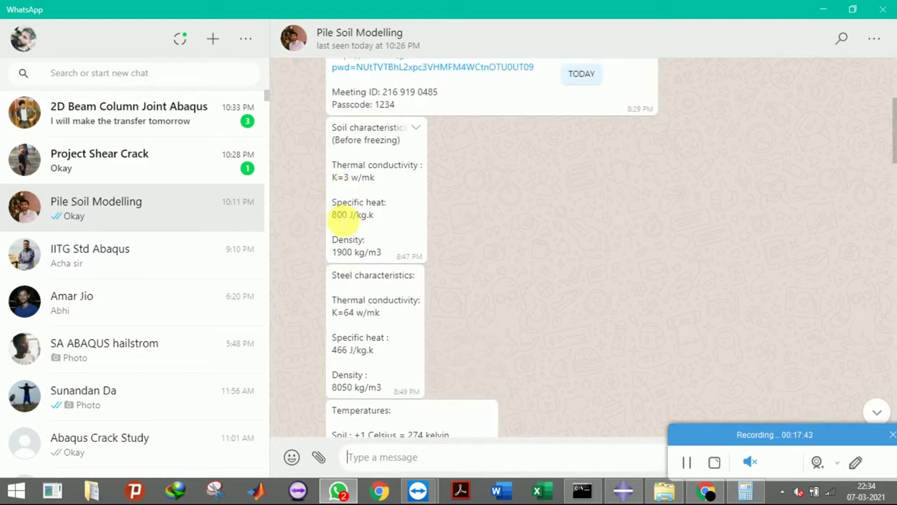
scroll(561, 386, "down", 15)
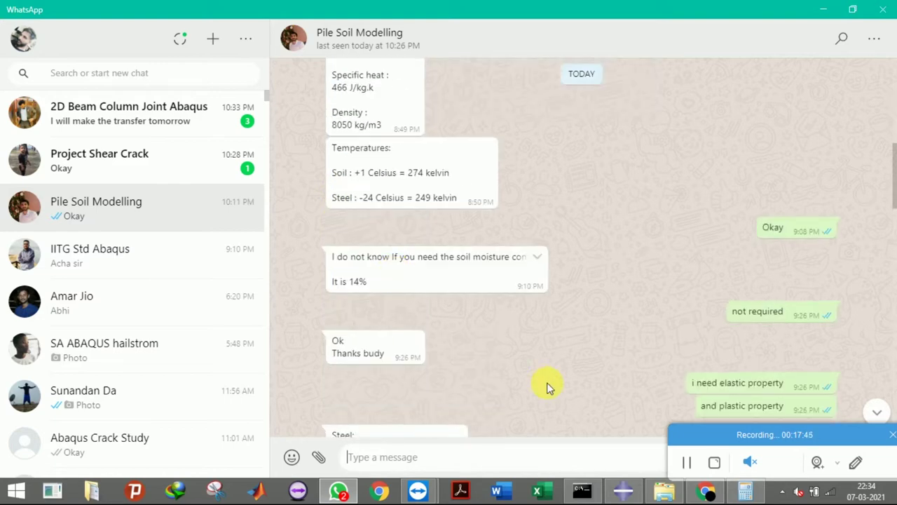
scroll(451, 353, "down", 8)
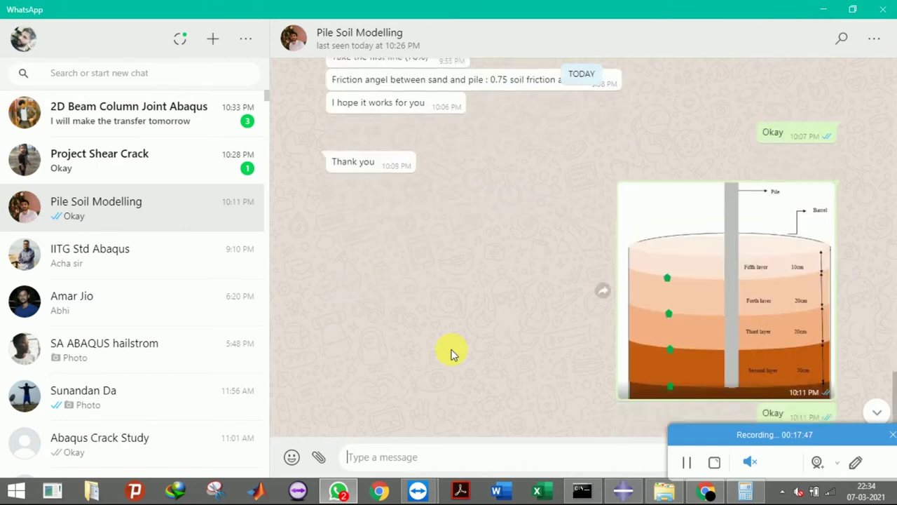
scroll(448, 336, "up", 6)
scroll(443, 309, "down", 2)
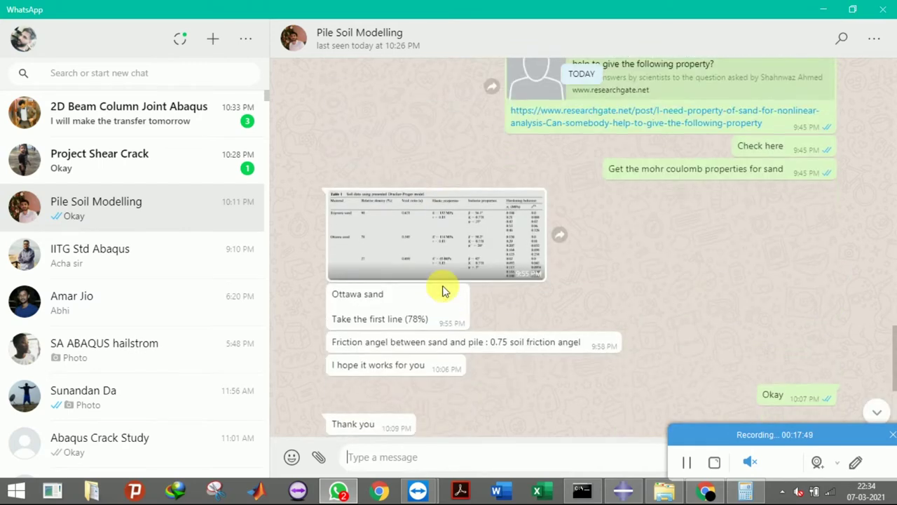
left_click(449, 212)
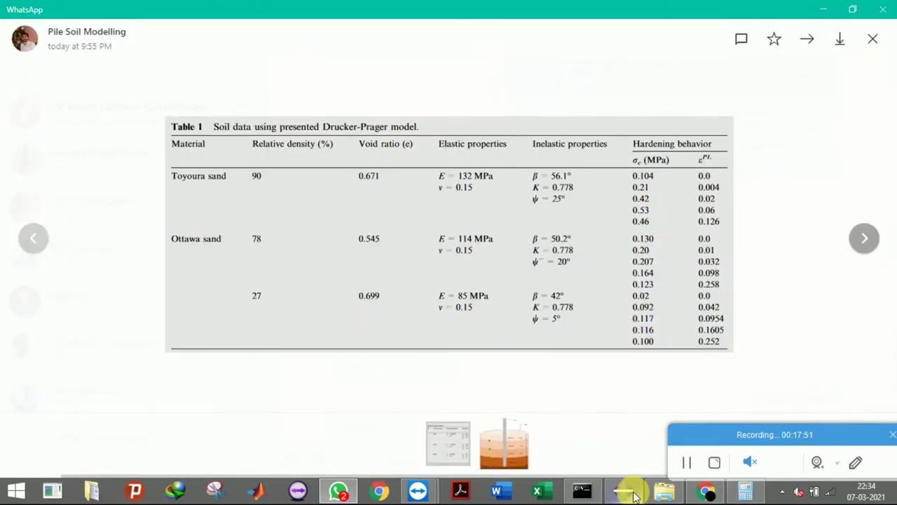
Switch to Abaqus, close the Create Datum dialog and set the soil's mass density to 1900.
left_click(634, 495)
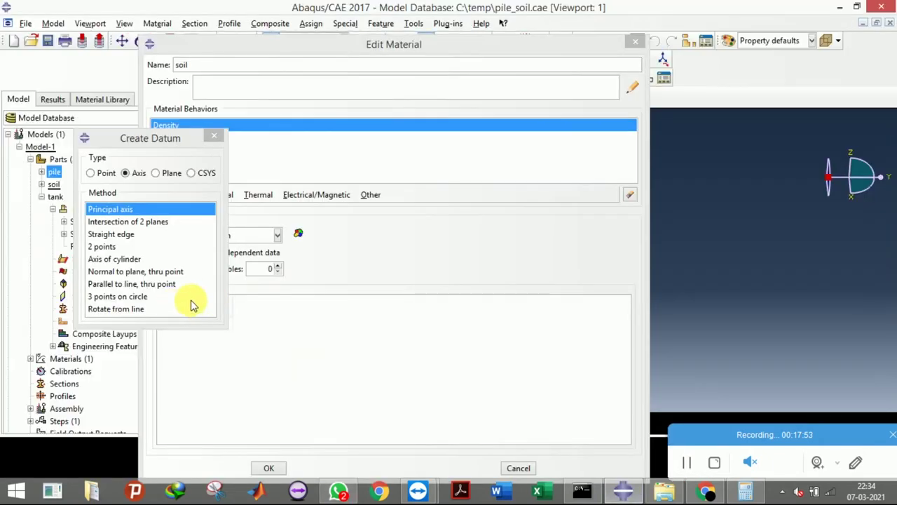
left_click(214, 138)
left_click(197, 322)
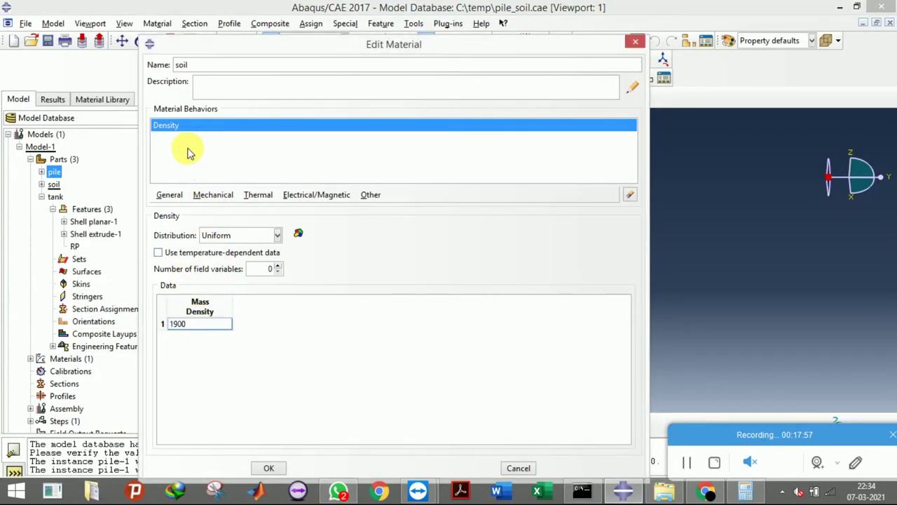
Add isotropic elastic behavior to the soil material with Young's modulus 114e6, checking the Ottawa sand data in WhatsApp.
left_click(212, 195)
mouse_move(279, 214)
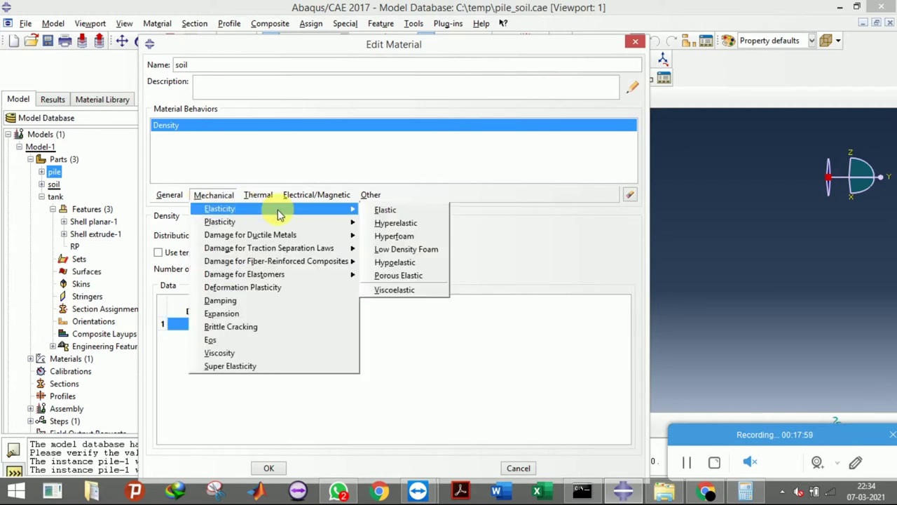
left_click(385, 209)
left_click(203, 373)
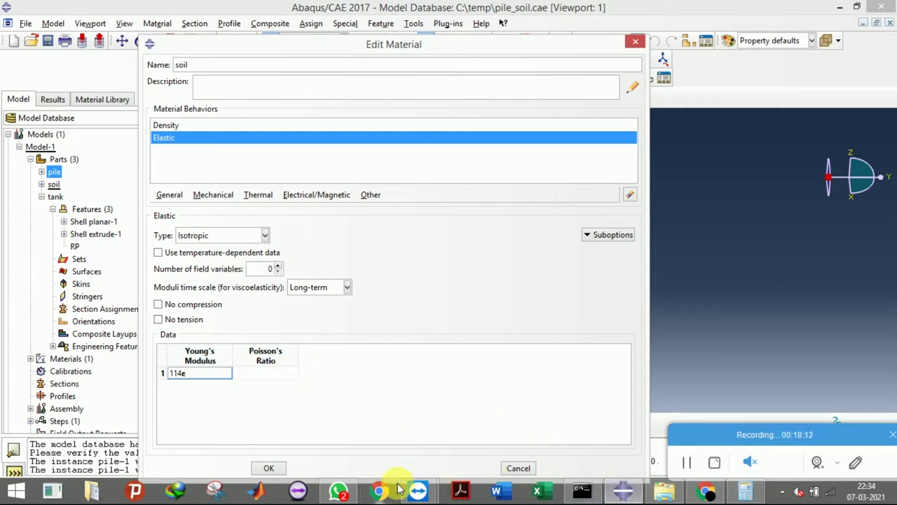
left_click(335, 491)
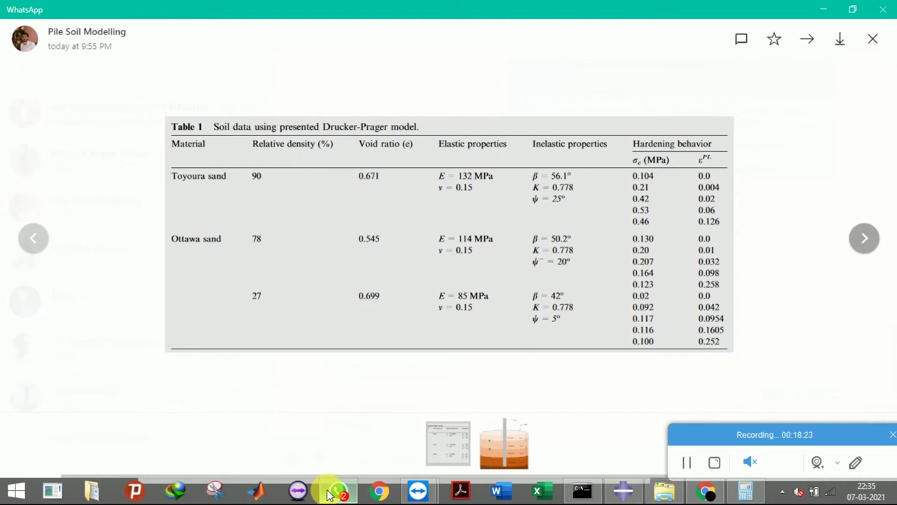
left_click(329, 494)
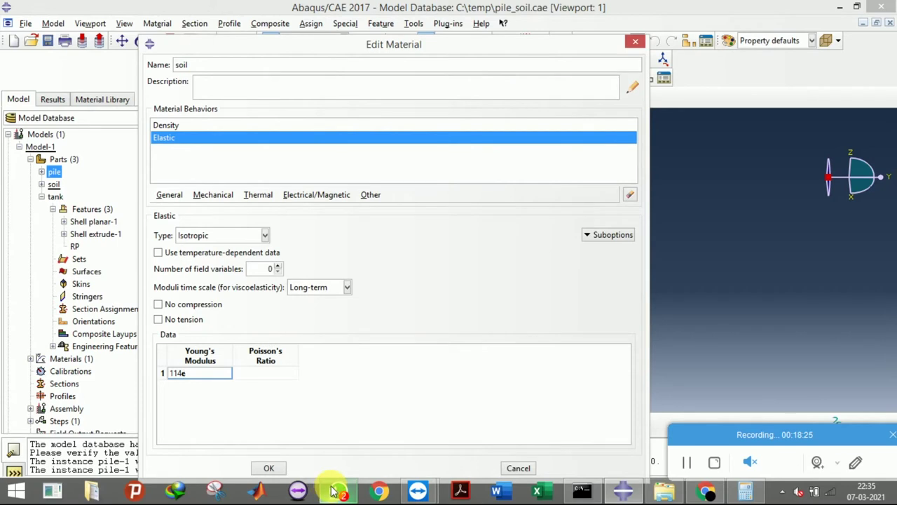
left_click(350, 493)
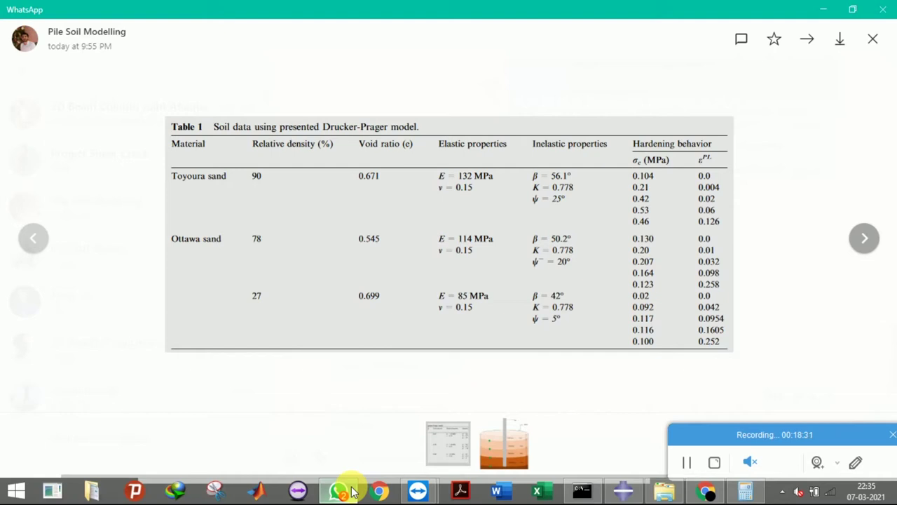
left_click(351, 493)
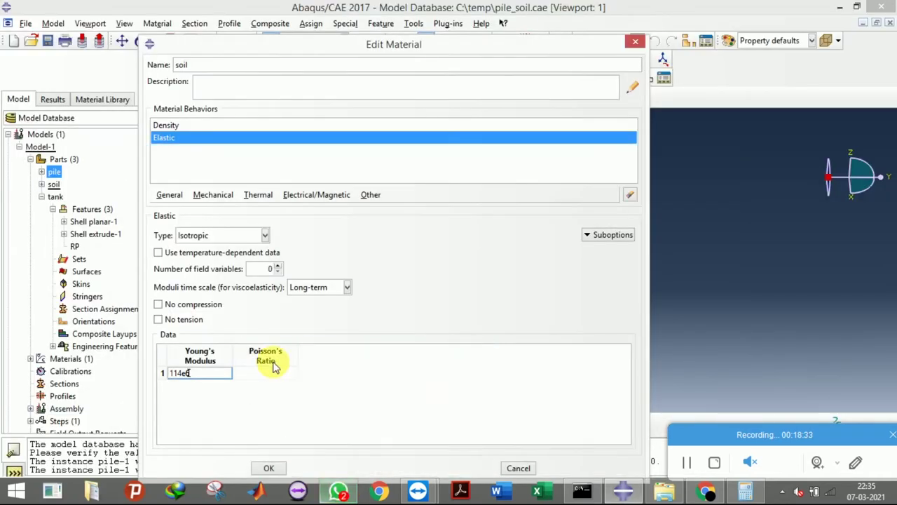
Set the soil's Poisson's ratio to 0.15 and check it against the sand data table.
left_click(345, 492)
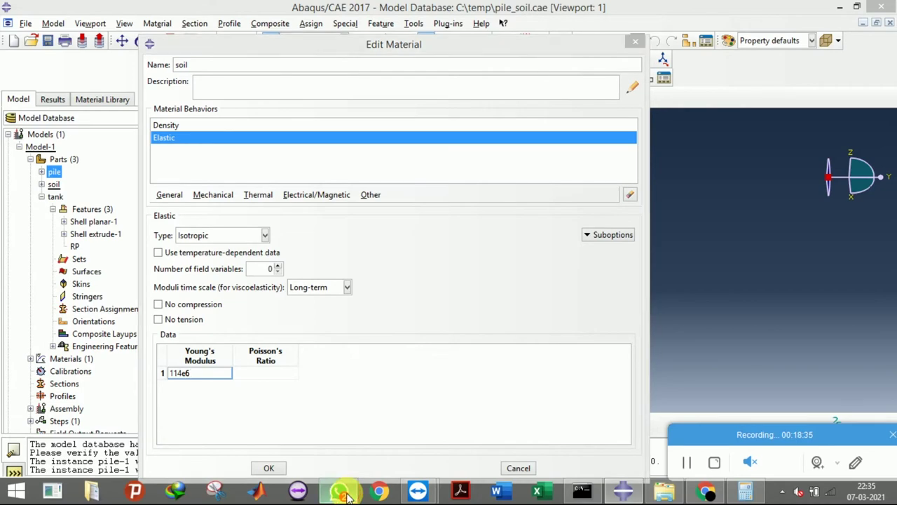
left_click(345, 493)
left_click(259, 372)
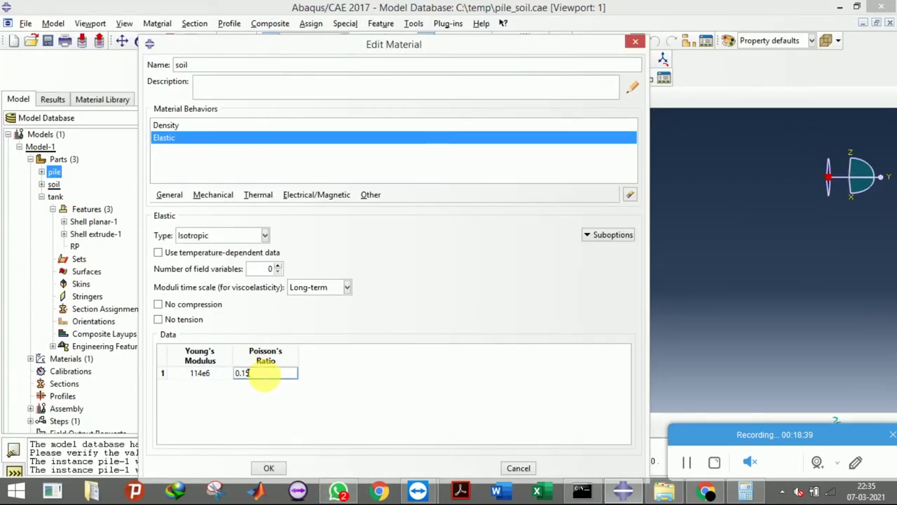
left_click(337, 495)
left_click(337, 495)
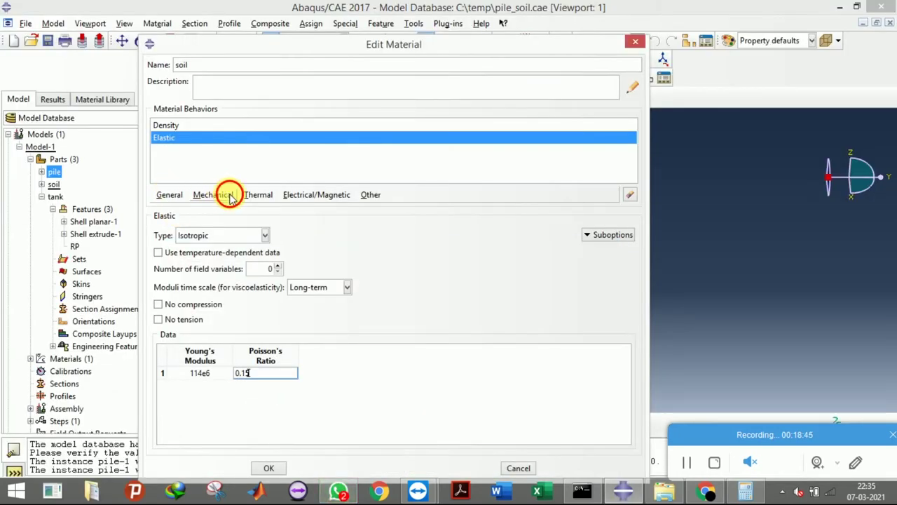
Add Drucker Prager plasticity to the soil with the Linear shear criterion and view its available suboptions.
left_click(230, 197)
mouse_move(297, 222)
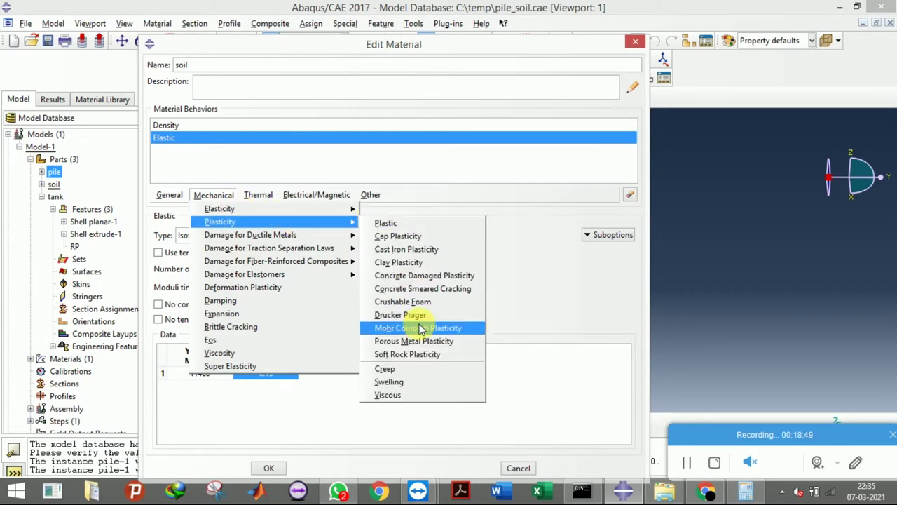
left_click(399, 315)
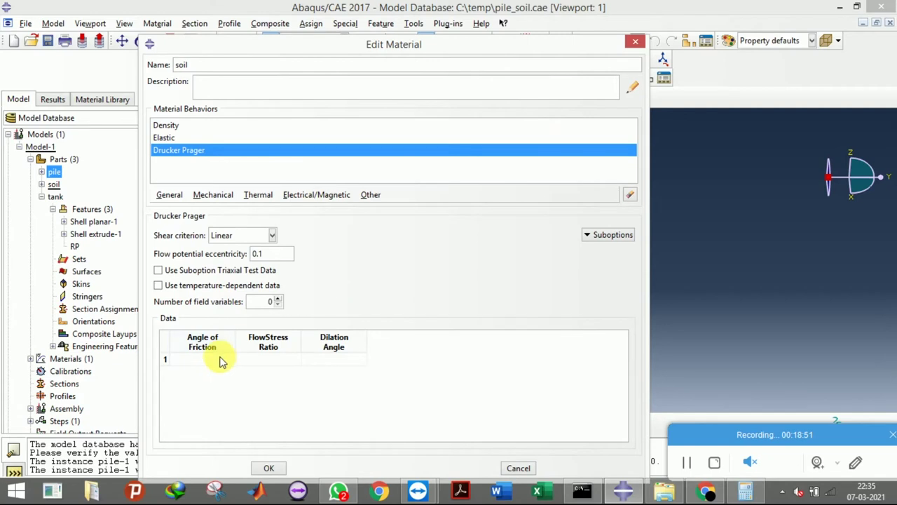
left_click(218, 361)
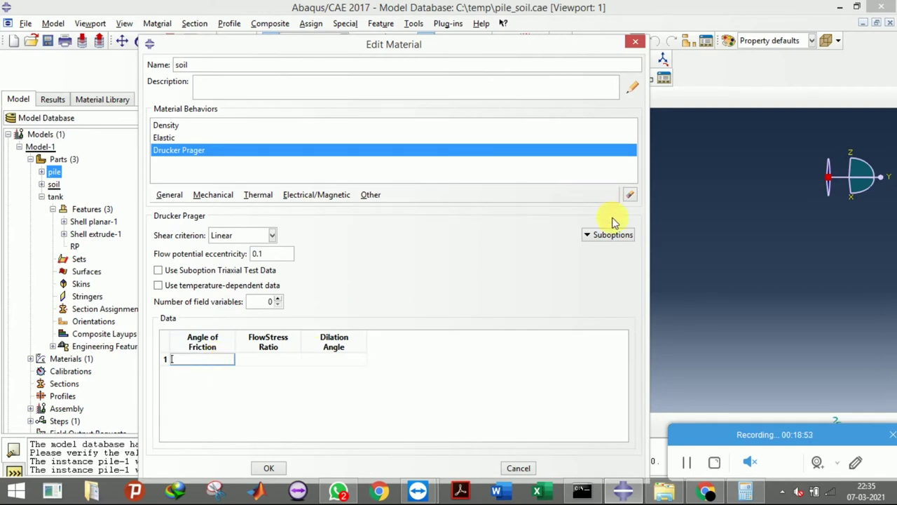
left_click(596, 237)
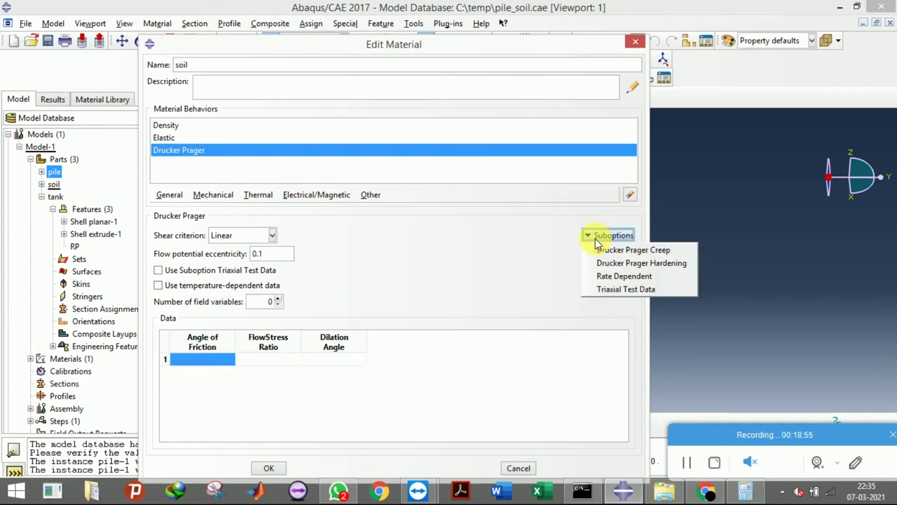
left_click(595, 237)
left_click(216, 358)
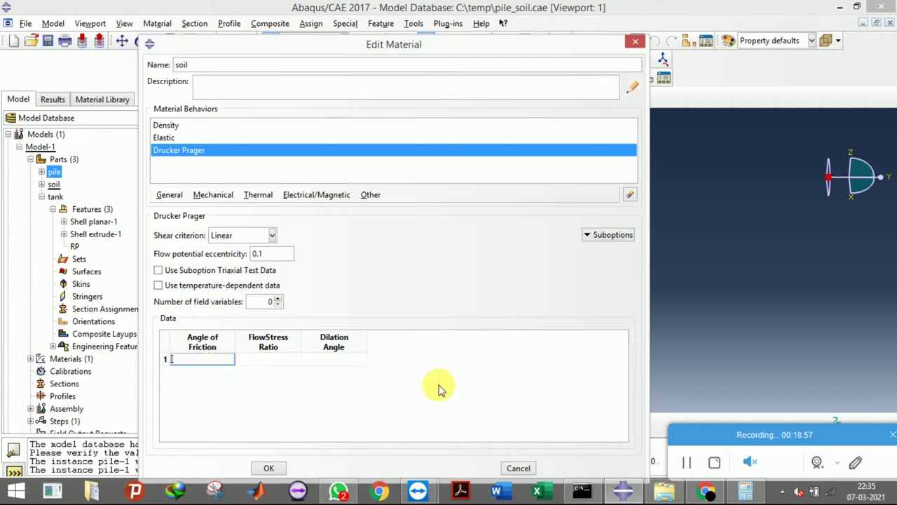
Consult the sand table in WhatsApp and start entering the soil's Drucker-Prager angle of friction from the 78% Ottawa sand row, beginning with 50.
left_click(635, 492)
left_click(633, 489)
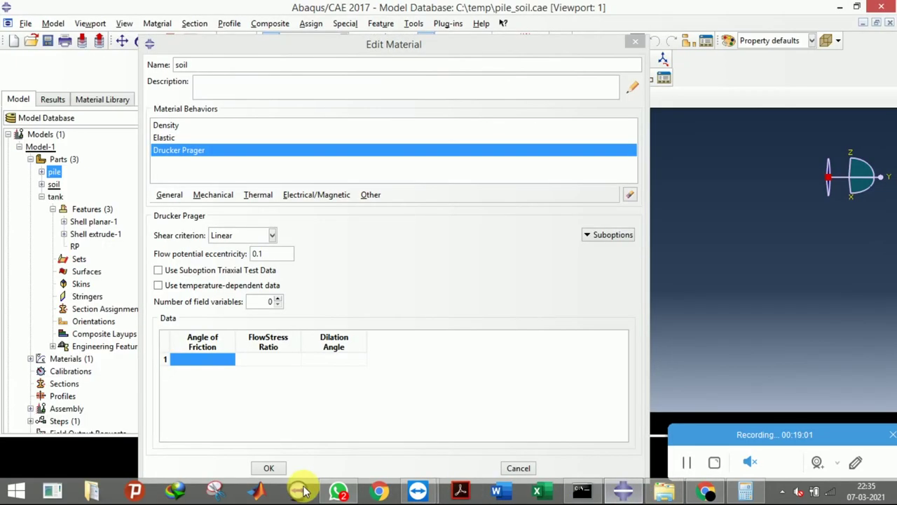
left_click(338, 492)
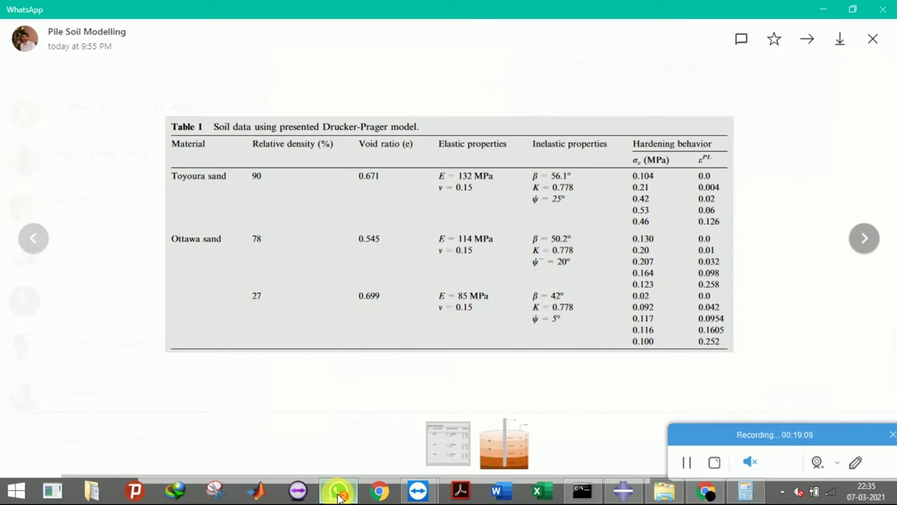
left_click(339, 494)
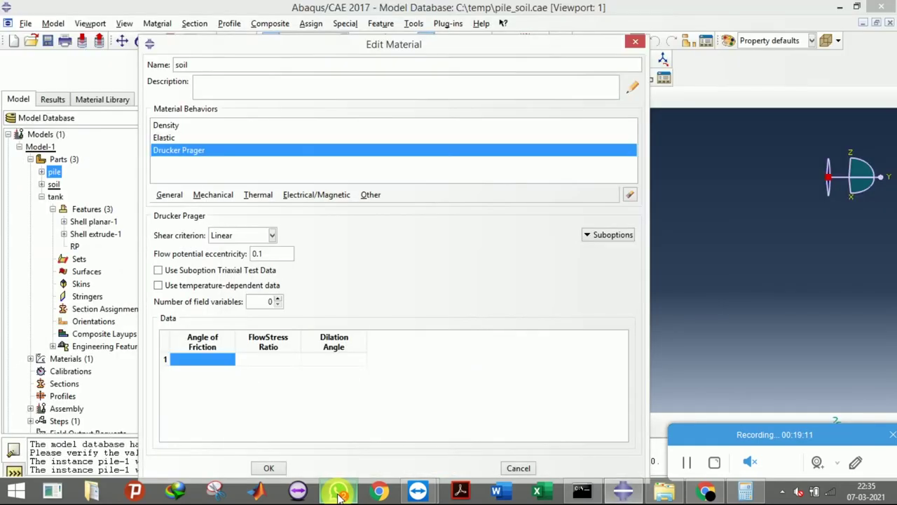
left_click(339, 493)
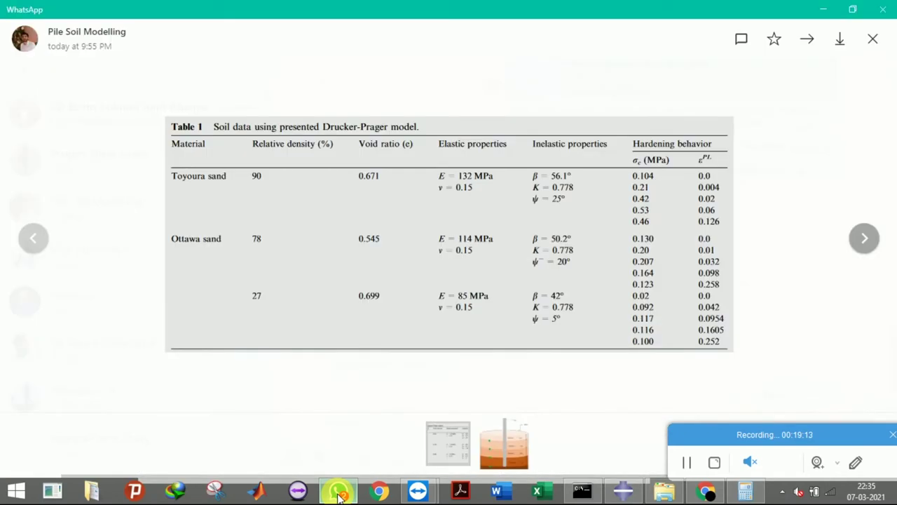
left_click(338, 493)
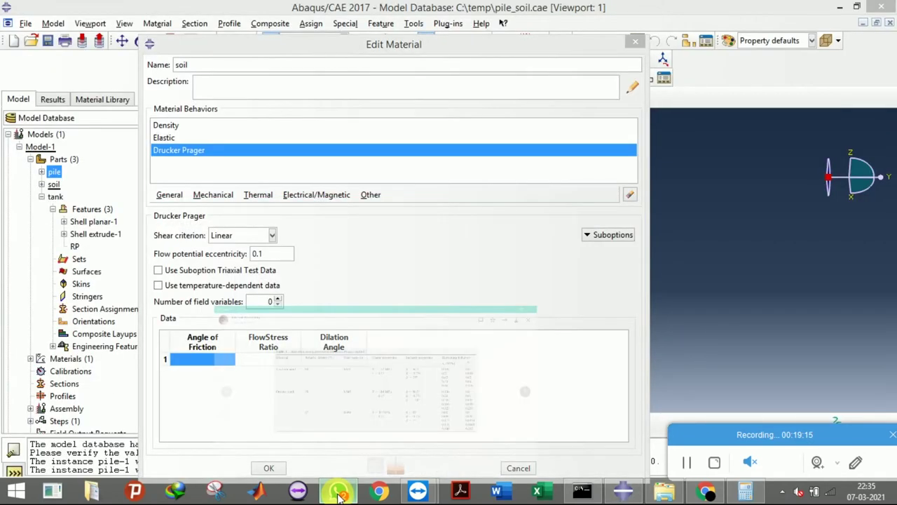
left_click(338, 493)
left_click(338, 493)
left_click(176, 361)
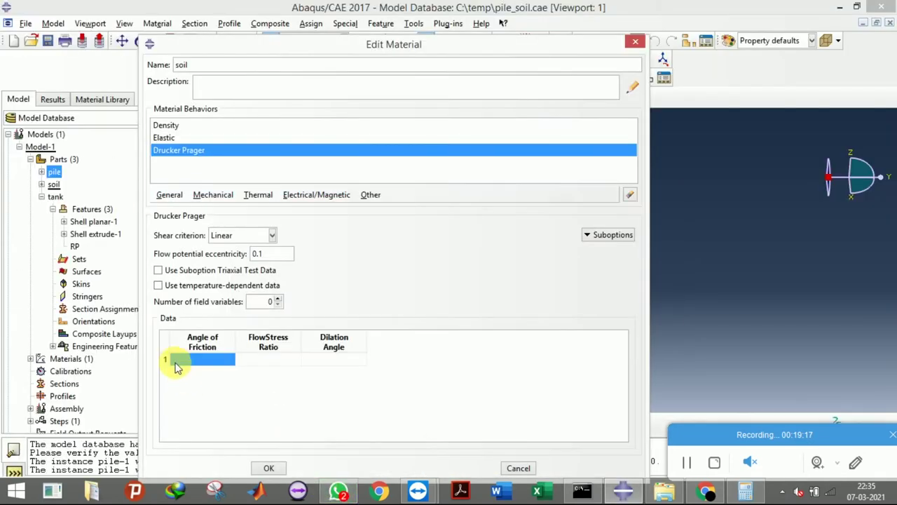
type("50")
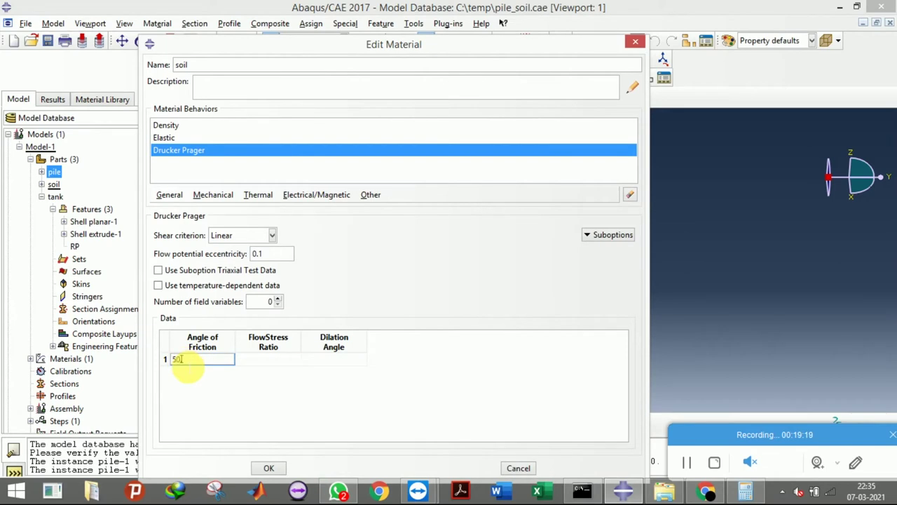
Complete the soil's Drucker Prager data with friction angle 50.2, flow stress ratio 0.778 and dilation angle 20, consulting the soil table in WhatsApp.
type(".2")
key("Tab")
left_click(336, 494)
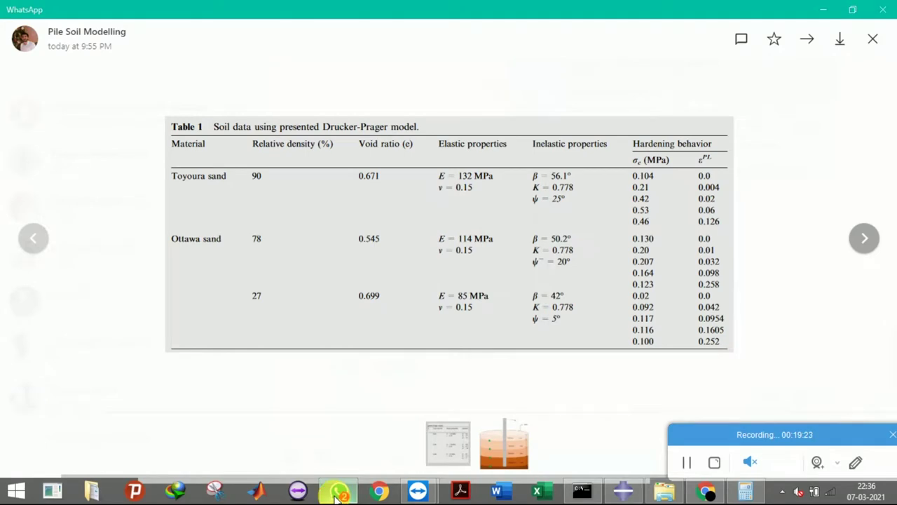
left_click(336, 494)
type("0.77")
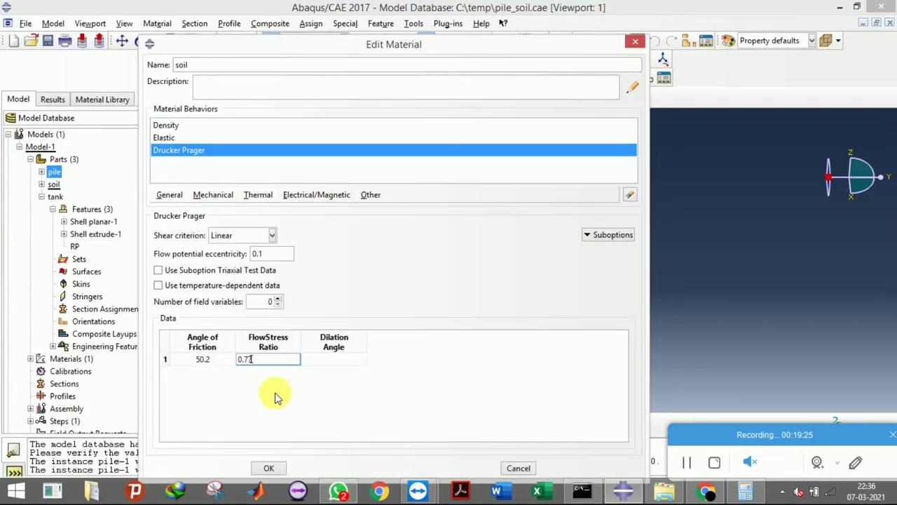
type("8")
key("Tab")
left_click(339, 494)
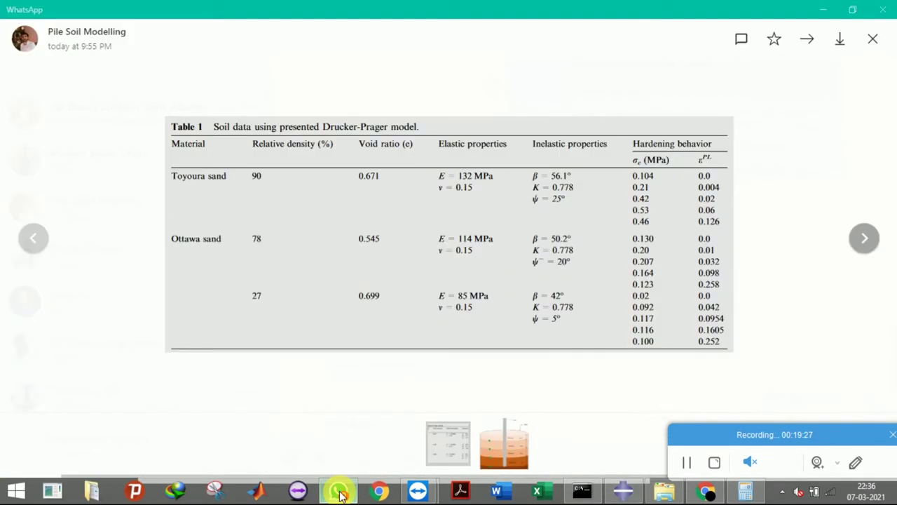
left_click(338, 494)
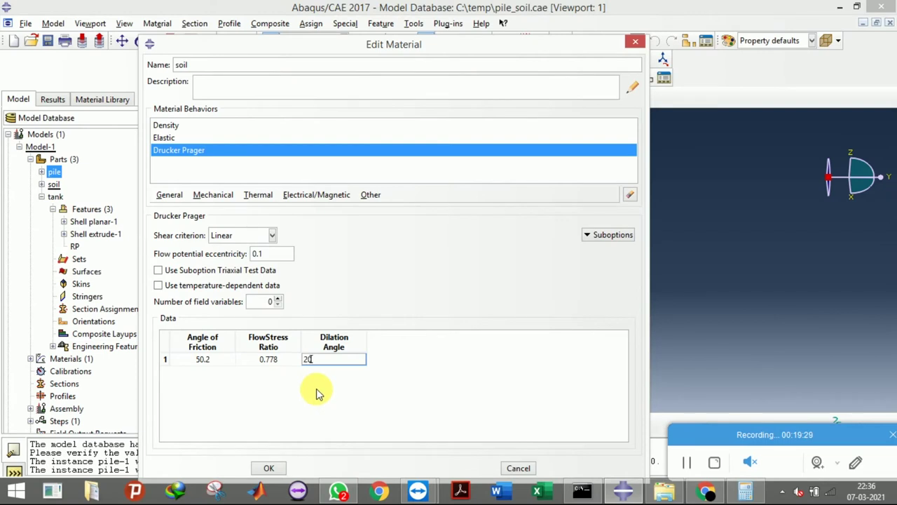
Add the Drucker Prager Hardening suboption to soil and begin its first yield stress entry, consulting the hardening table in WhatsApp.
left_click(596, 236)
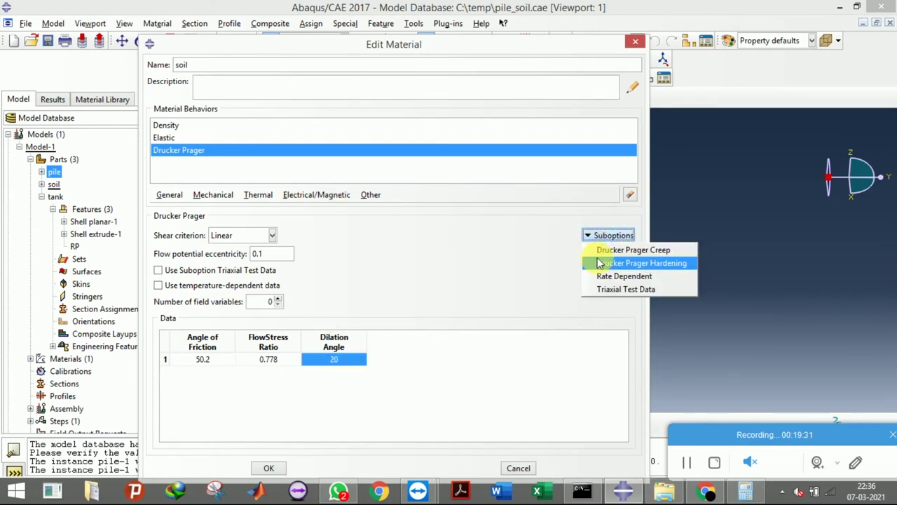
left_click(601, 264)
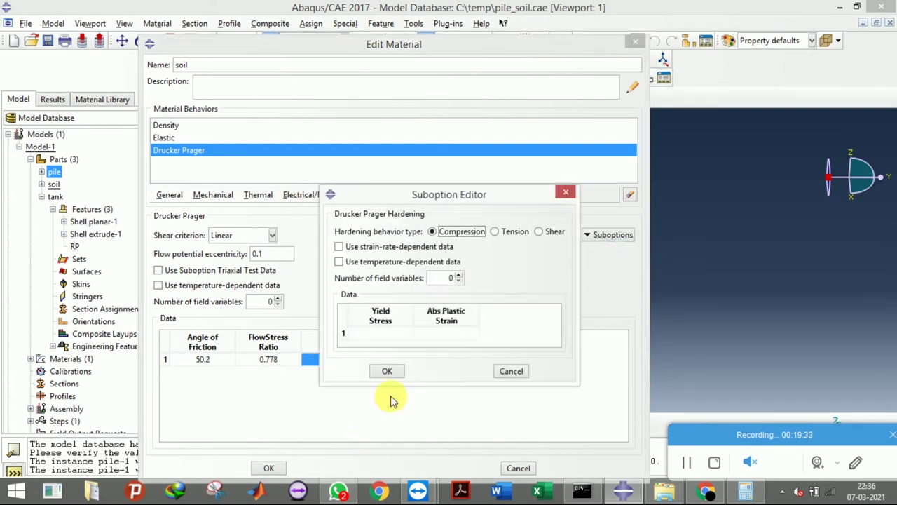
left_click_drag(425, 389, 427, 438)
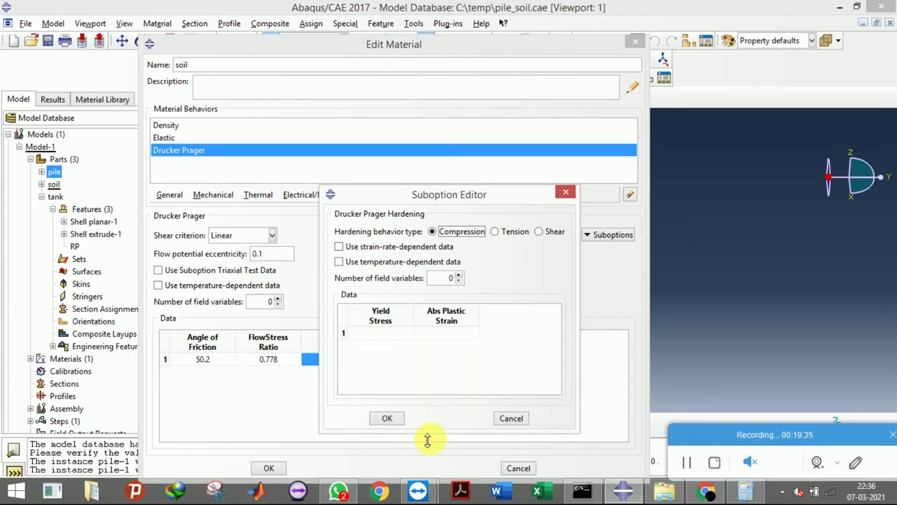
left_click(339, 494)
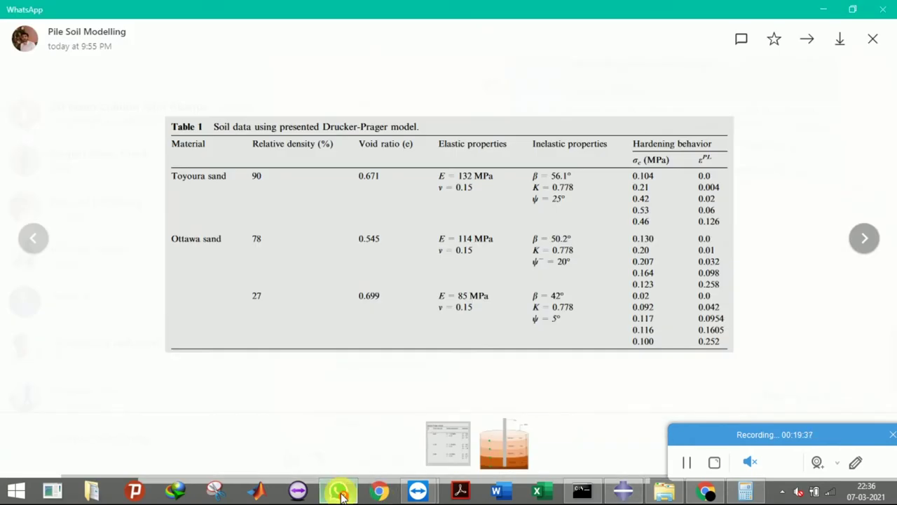
left_click(340, 493)
left_click(388, 331)
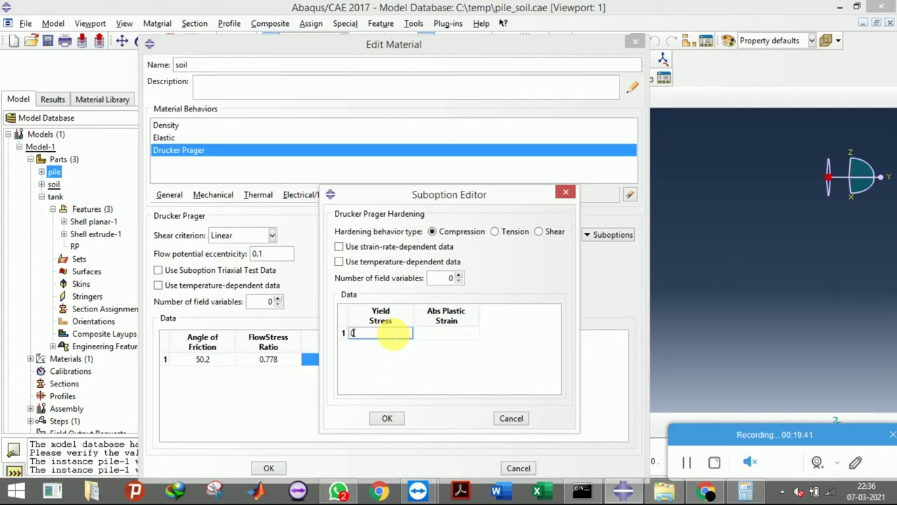
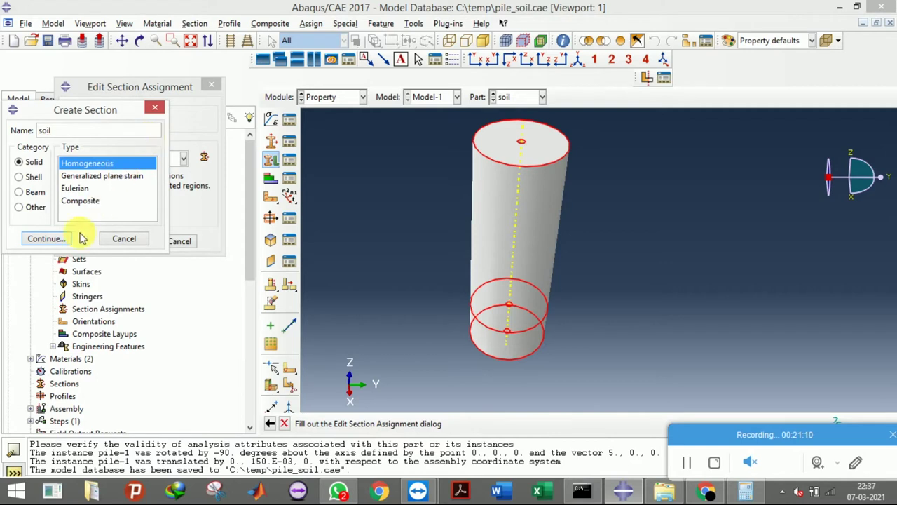
Create the solid homogeneous section "soil" with material soil and assign it to the selected region of the soil part.
left_click(49, 238)
left_click(98, 185)
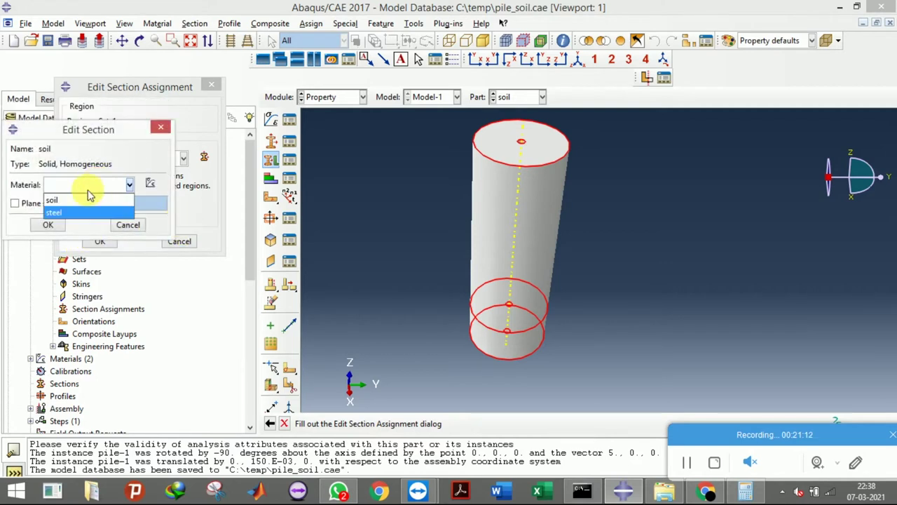
left_click(77, 196)
left_click(43, 225)
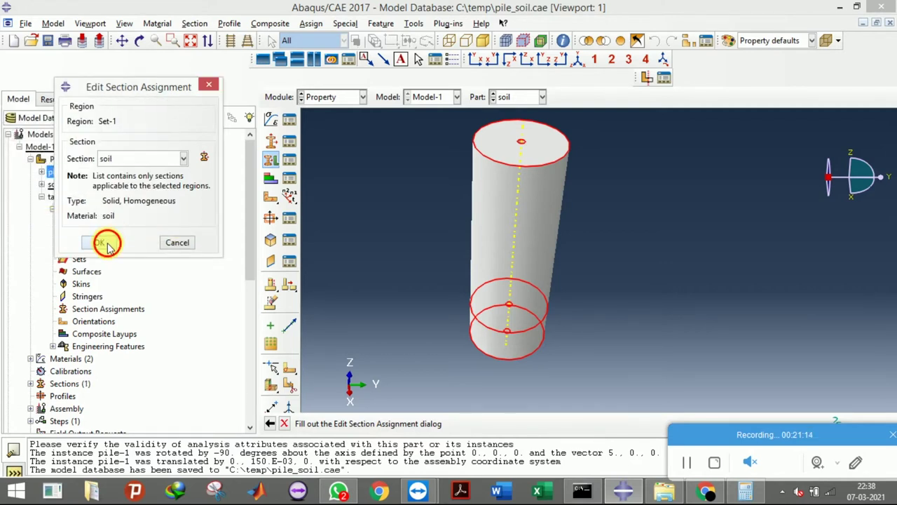
left_click(99, 241)
Switch to the pile part and select the whole pile as the section assignment region, stored as Set-1.
left_click(508, 102)
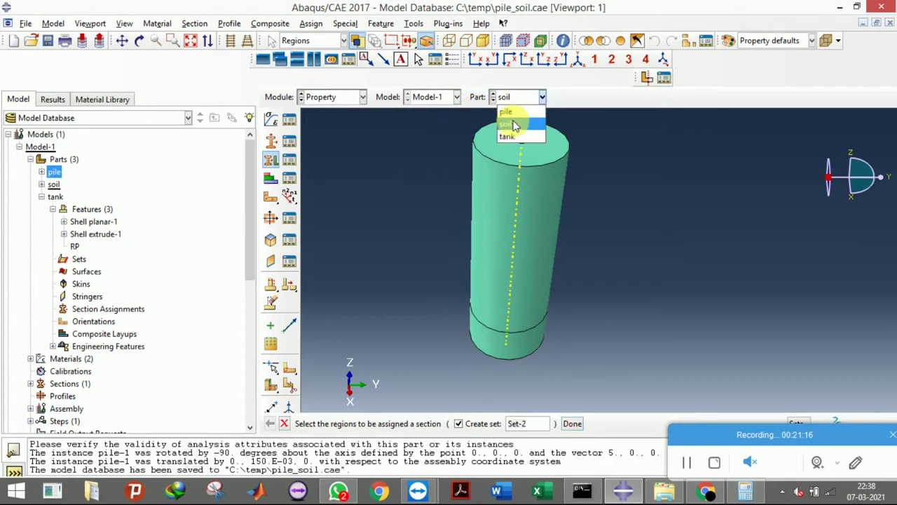
left_click(507, 111)
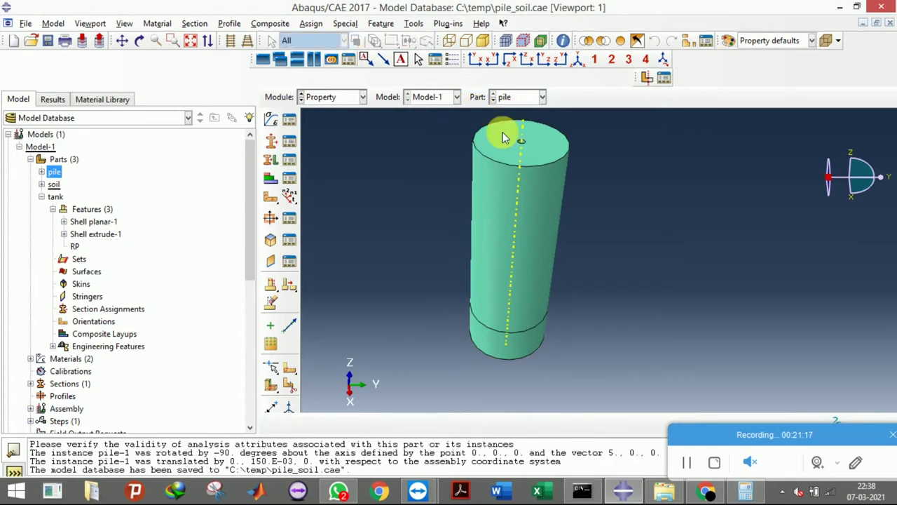
left_click(270, 160)
left_click_drag(314, 146, 608, 394)
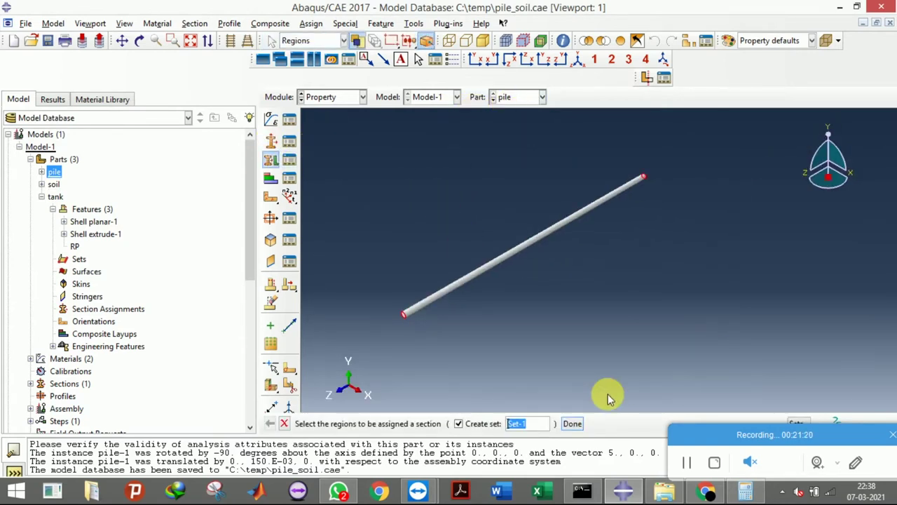
left_click(575, 423)
Create a solid homogeneous section named "pile" with steel as its material.
left_click(184, 159)
left_click(184, 158)
left_click(204, 158)
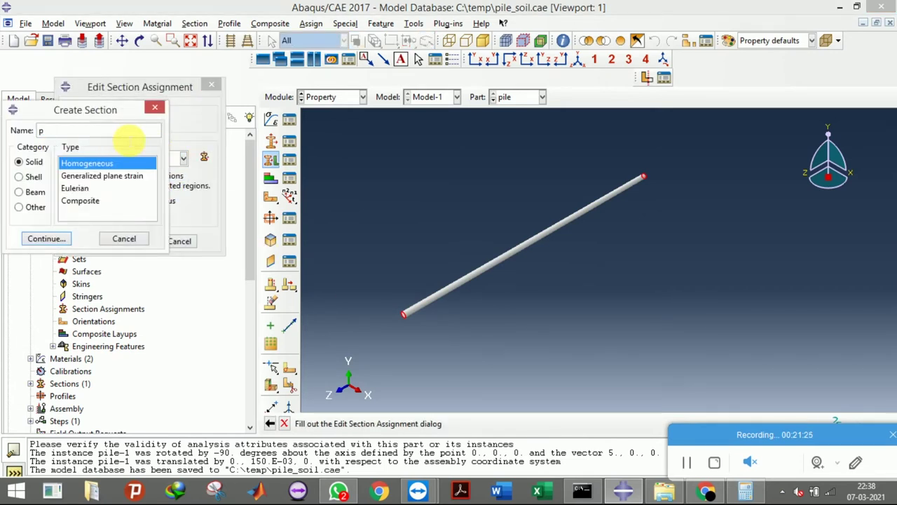
type("pile")
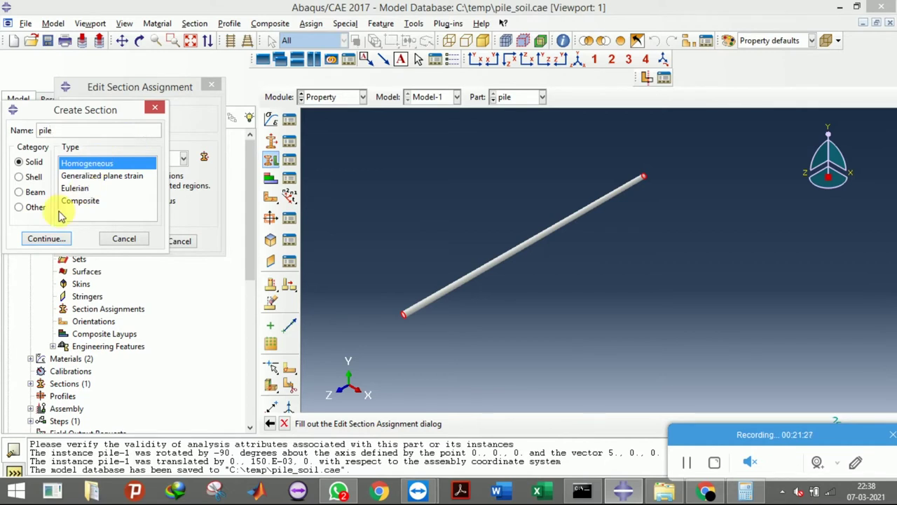
left_click(46, 238)
left_click(103, 186)
left_click(85, 194)
left_click(48, 224)
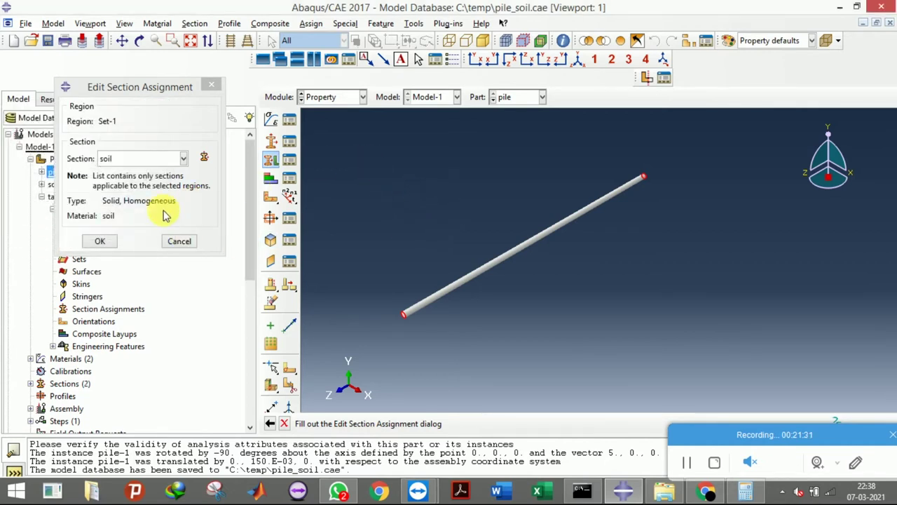
Assign the "pile" section to the pile's Set-1 region.
left_click(169, 160)
left_click(116, 174)
left_click(99, 240)
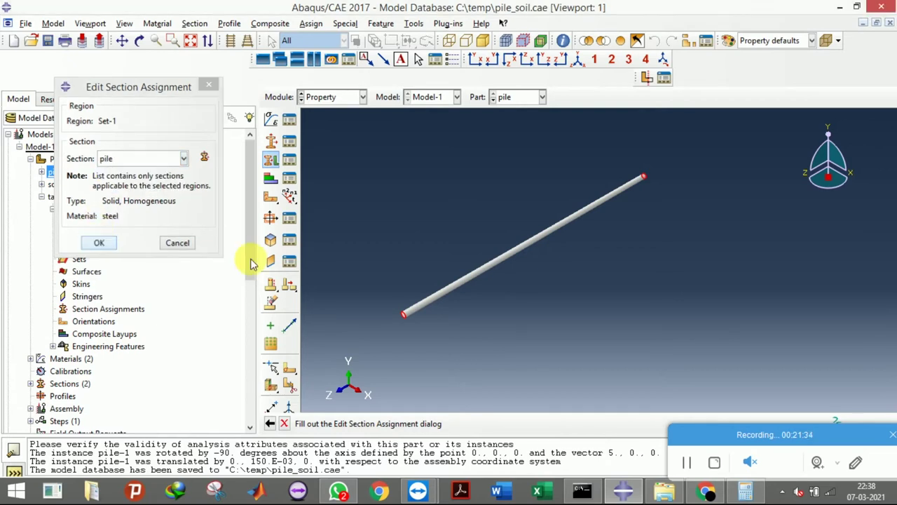
Edit the steel material and set its plastic yield stress to 410e6.
left_click(289, 119)
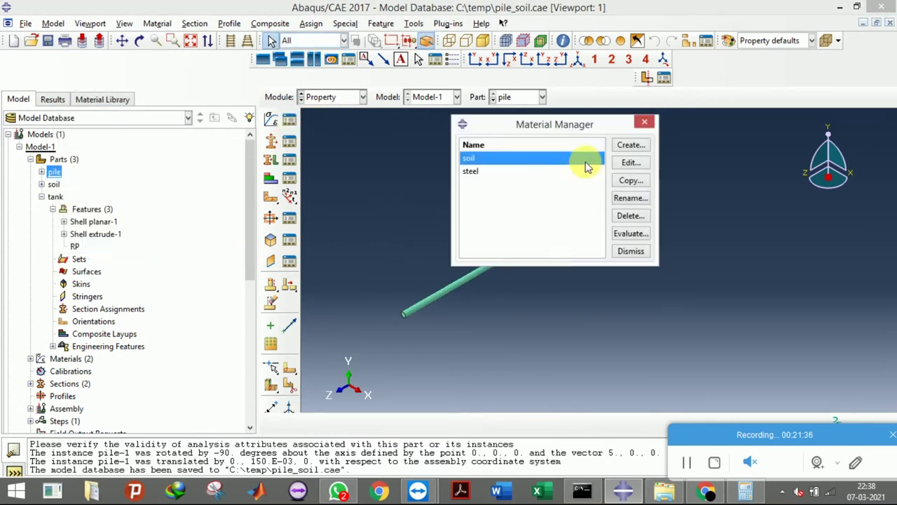
left_click(538, 172)
left_click(631, 162)
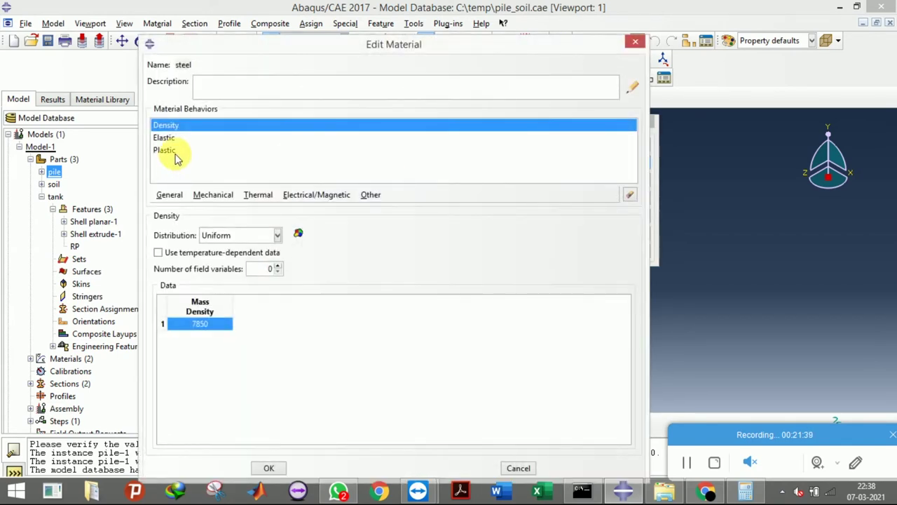
left_click(174, 152)
double_click(214, 340)
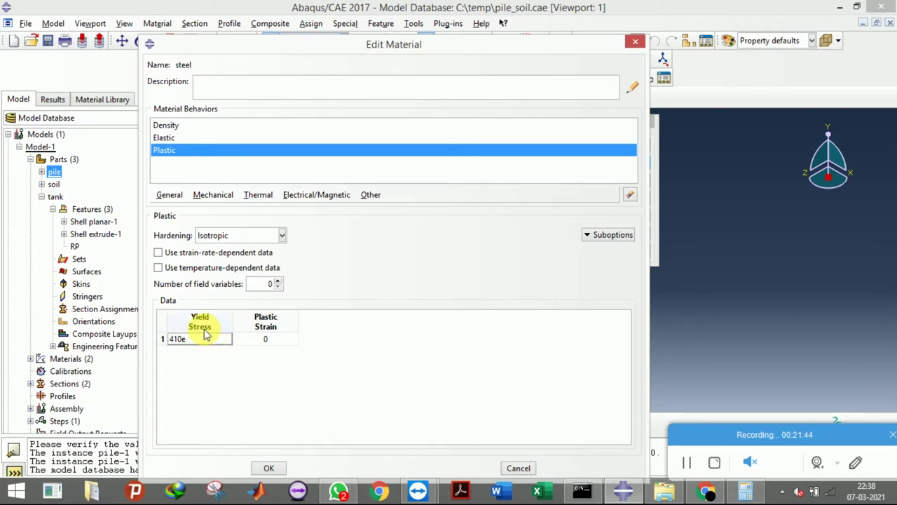
type("e6")
Set steel's Young's modulus to 210000e6, review its elastic and plastic data, accept the material and save the model database.
left_click(181, 138)
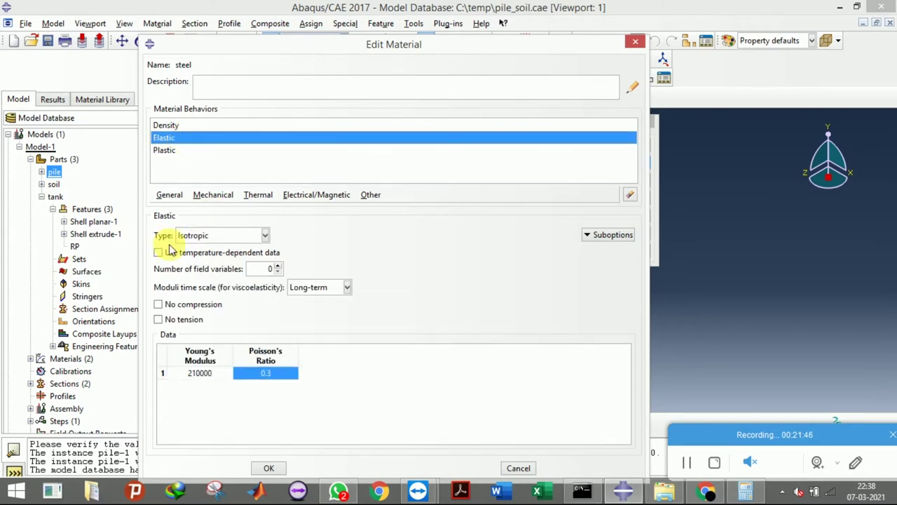
double_click(216, 375)
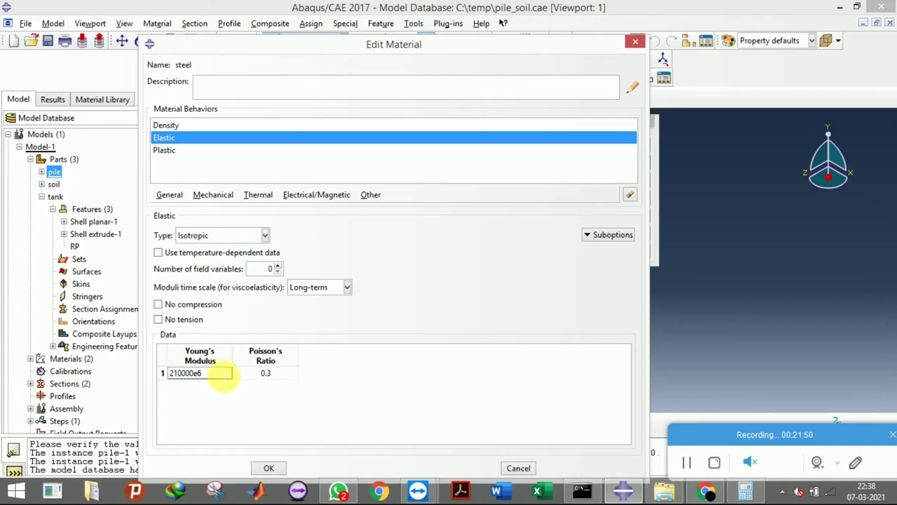
left_click(185, 150)
left_click(184, 137)
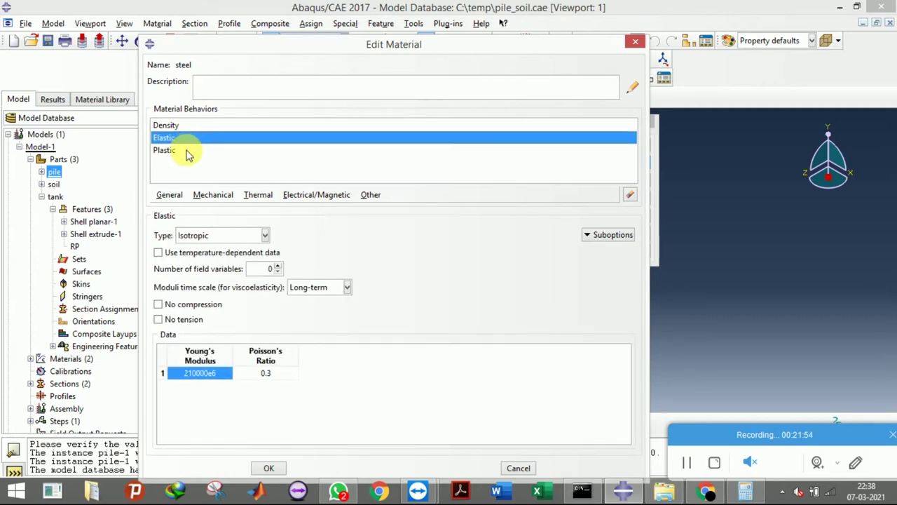
left_click(185, 151)
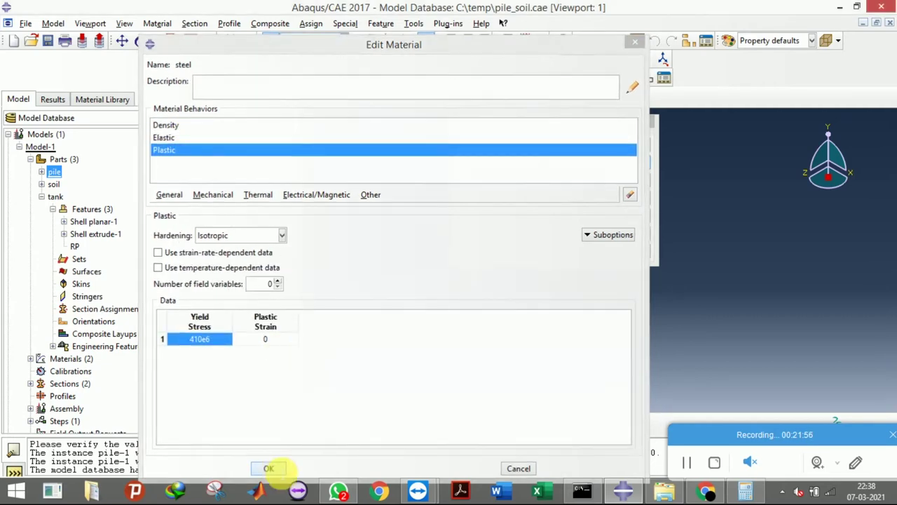
left_click(270, 467)
left_click(46, 44)
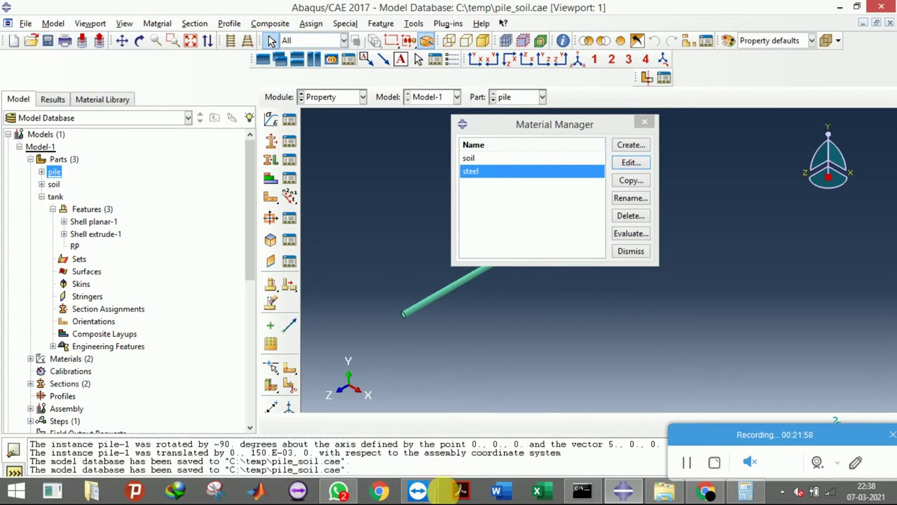
Switch to WhatsApp to check the hardening values in the Drucker-Prager soil data table, and return to Abaqus/CAE.
mouse_move(419, 494)
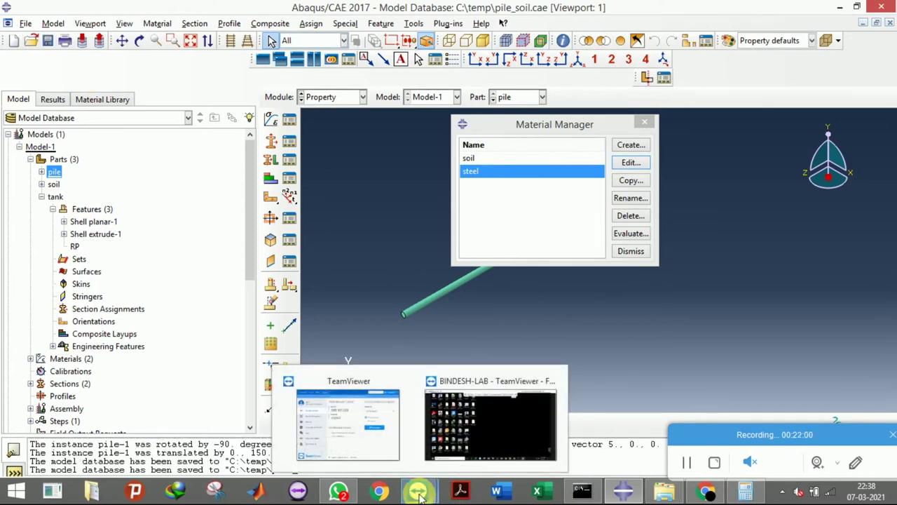
left_click(338, 491)
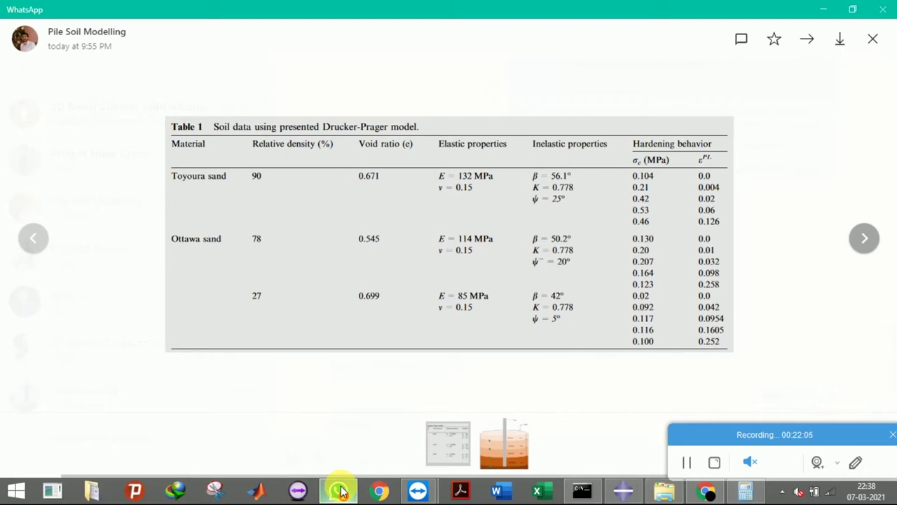
left_click(340, 491)
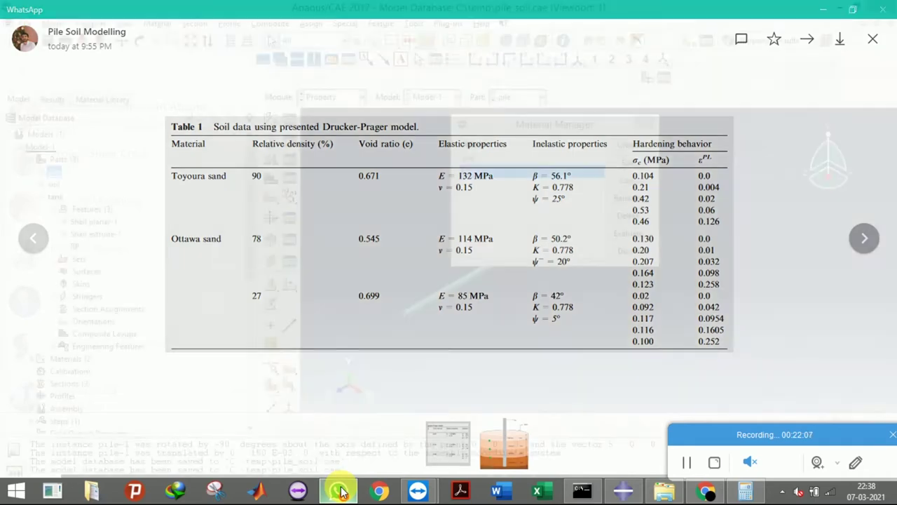
Edit the soil material's Drucker Prager Hardening data and set the first two yield stresses to 0.13e6 and 0.2e6.
left_click(529, 158)
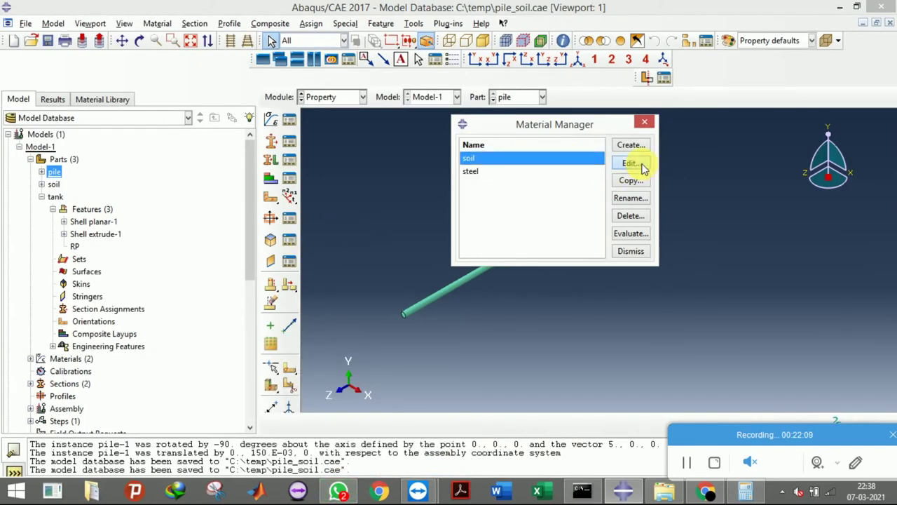
left_click(643, 165)
left_click(210, 149)
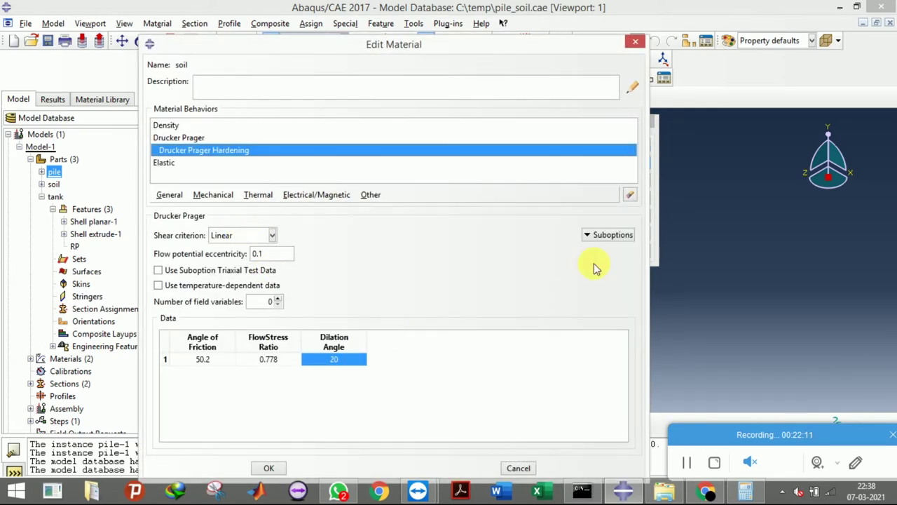
left_click(603, 235)
left_click(500, 247)
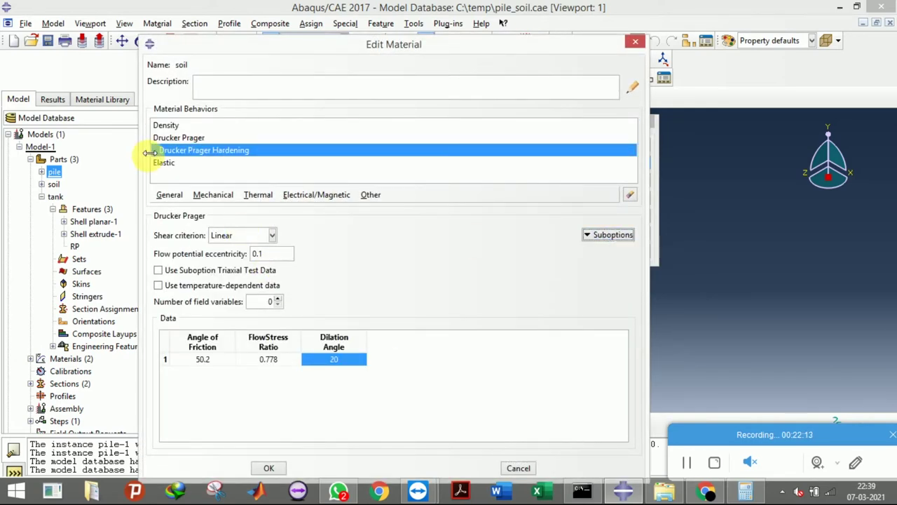
left_click(598, 237)
left_click(603, 260)
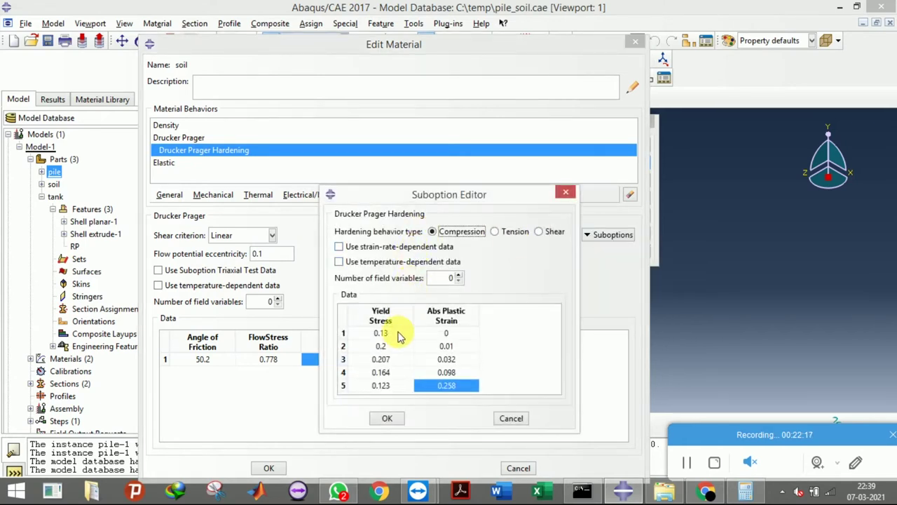
double_click(398, 336)
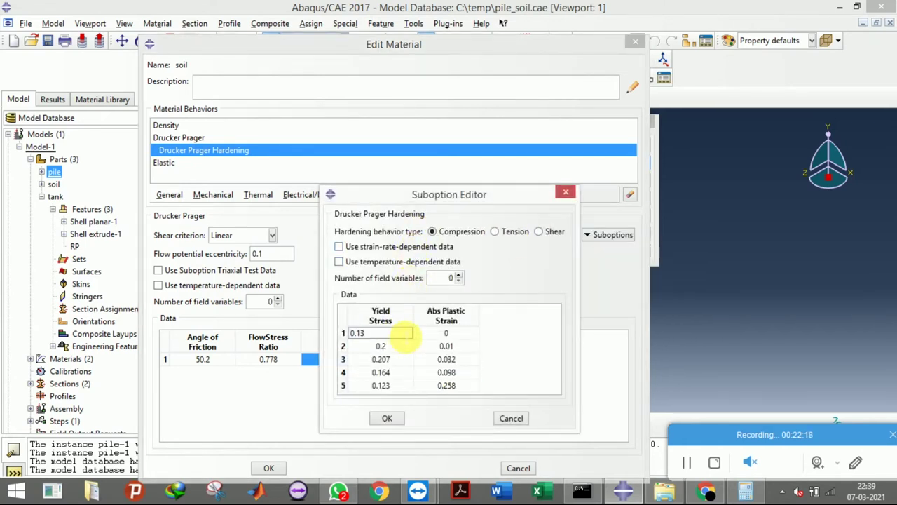
type("e6")
double_click(412, 347)
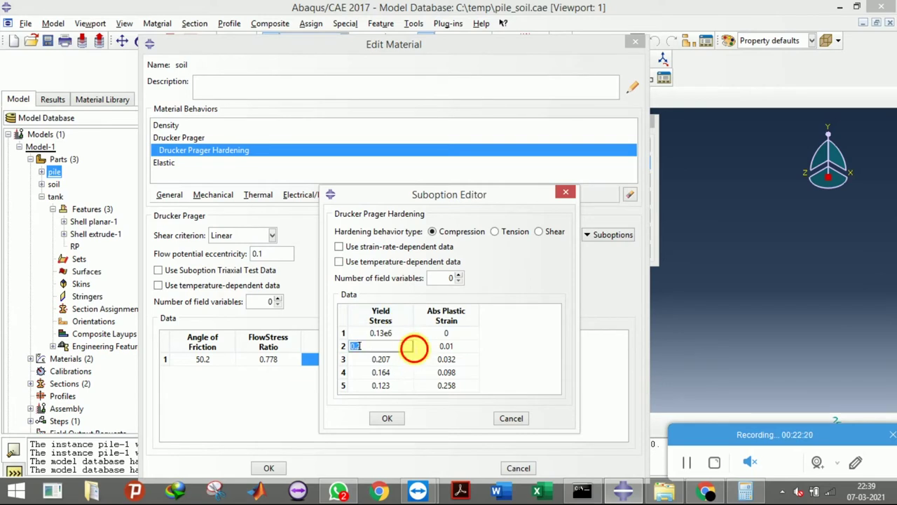
type("e6")
Set the yield stresses in hardening rows 3 to 5 to 0.207e6, 0.164e6 and 0.123e6, and accept the soil material.
double_click(403, 358)
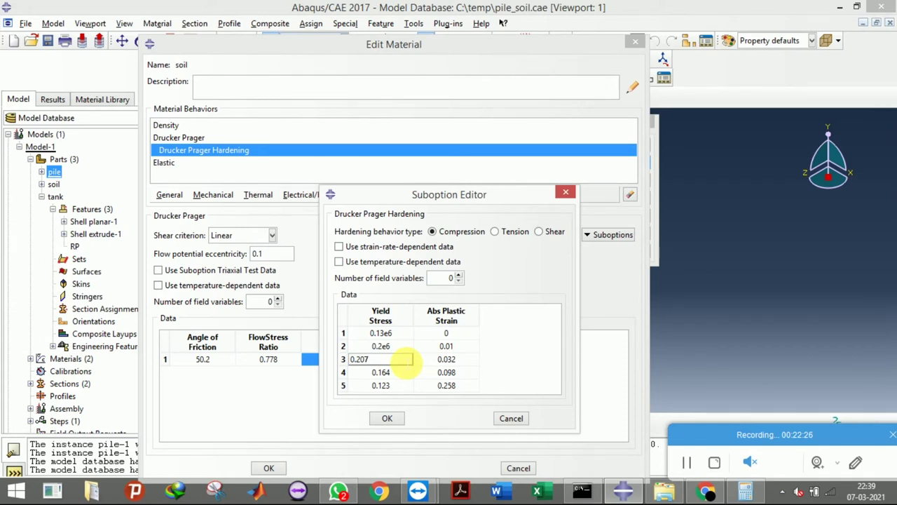
double_click(405, 373)
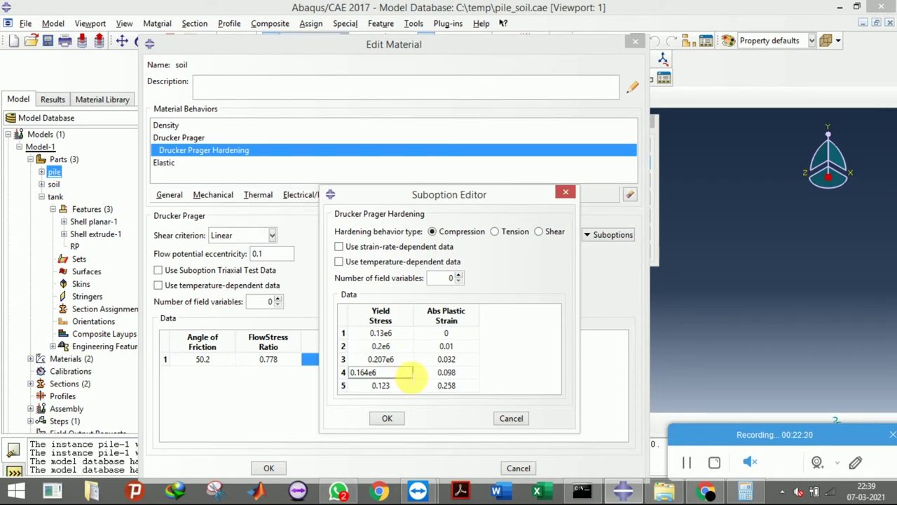
double_click(401, 385)
key("End")
type("e6")
double_click(446, 358)
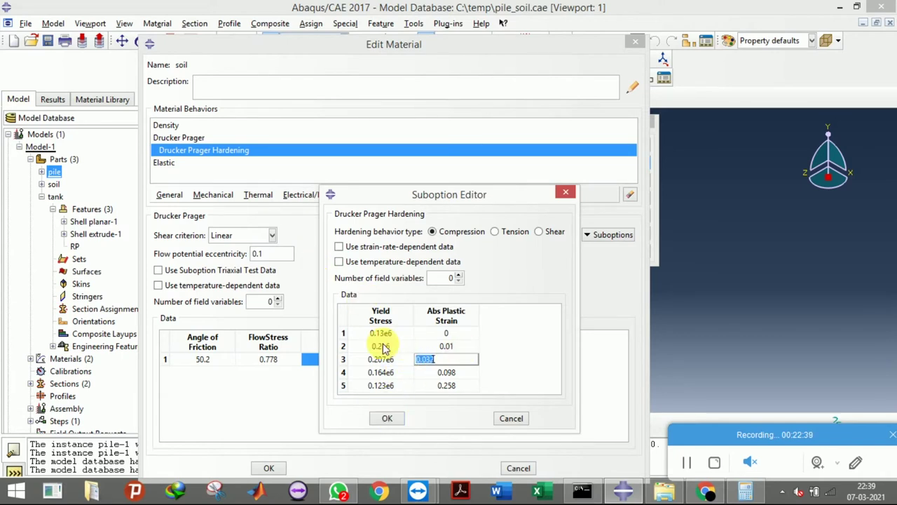
left_click(389, 419)
left_click(274, 469)
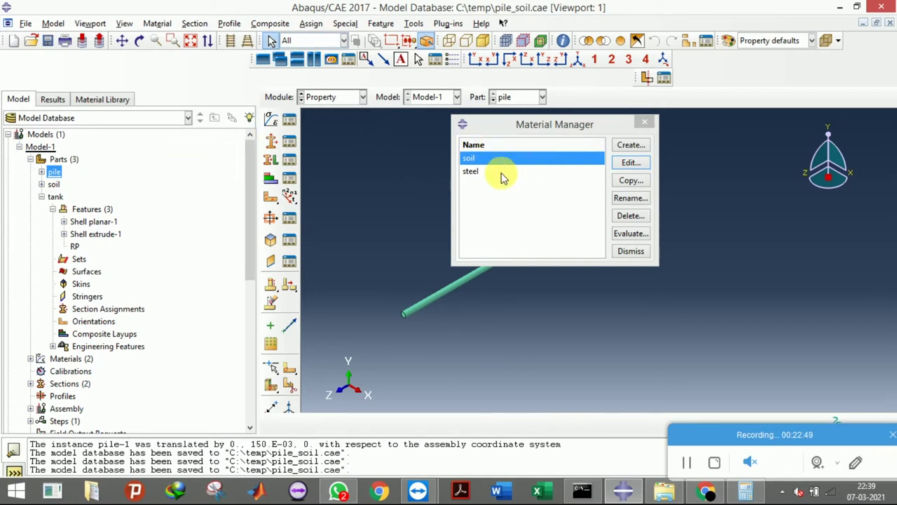
Switch to WhatsApp, look up the soil and steel thermal properties in the Pile Soil Modelling chat, and return to Abaqus/CAE.
left_click(354, 497)
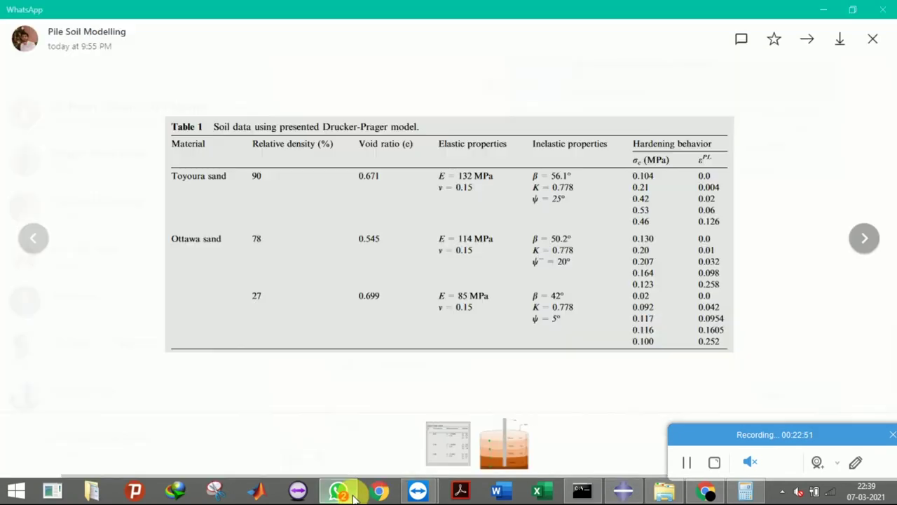
left_click(873, 40)
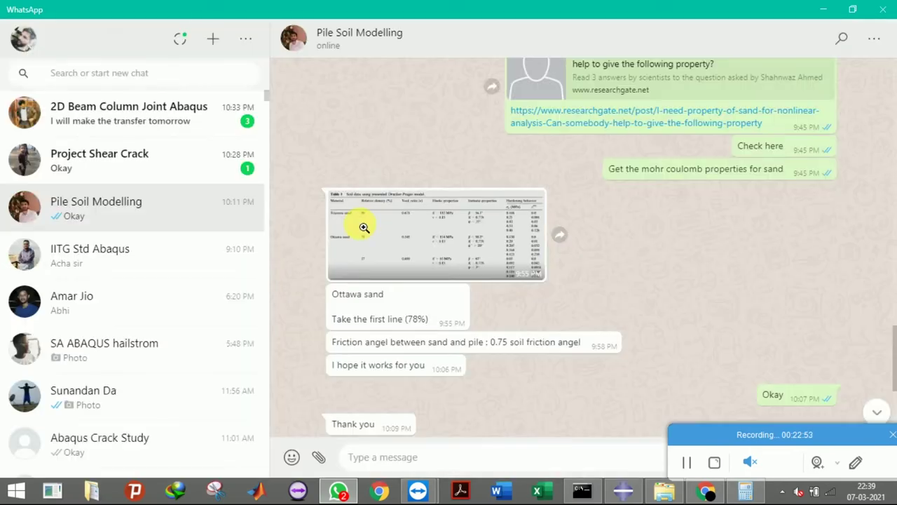
scroll(444, 232, "up", 6)
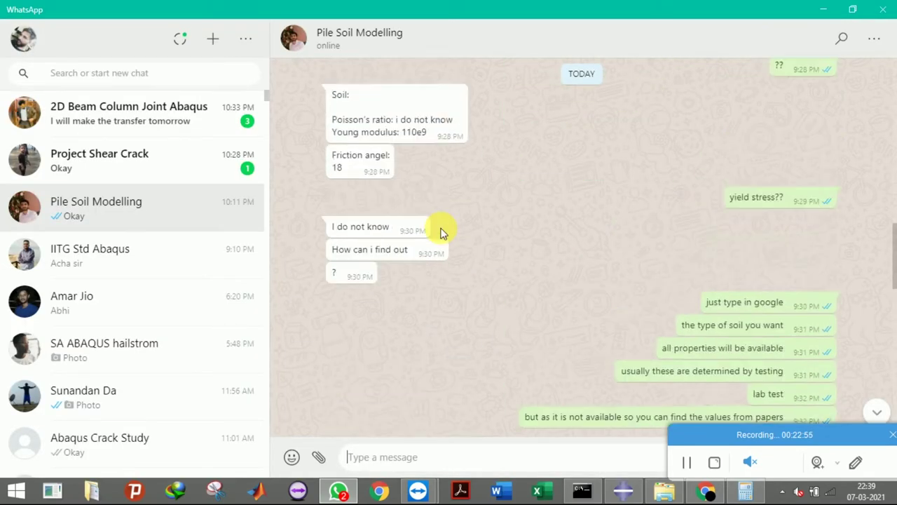
scroll(441, 232, "up", 12)
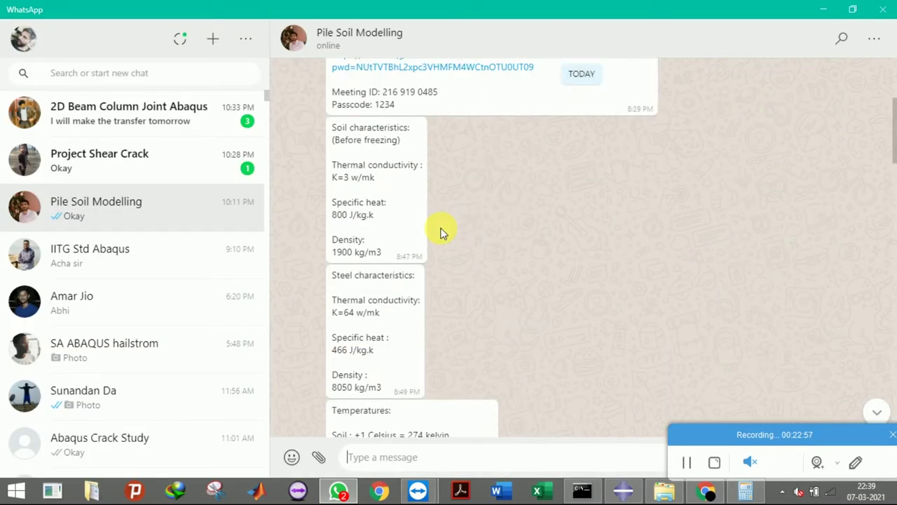
scroll(441, 232, "up", 1)
scroll(441, 232, "down", 2)
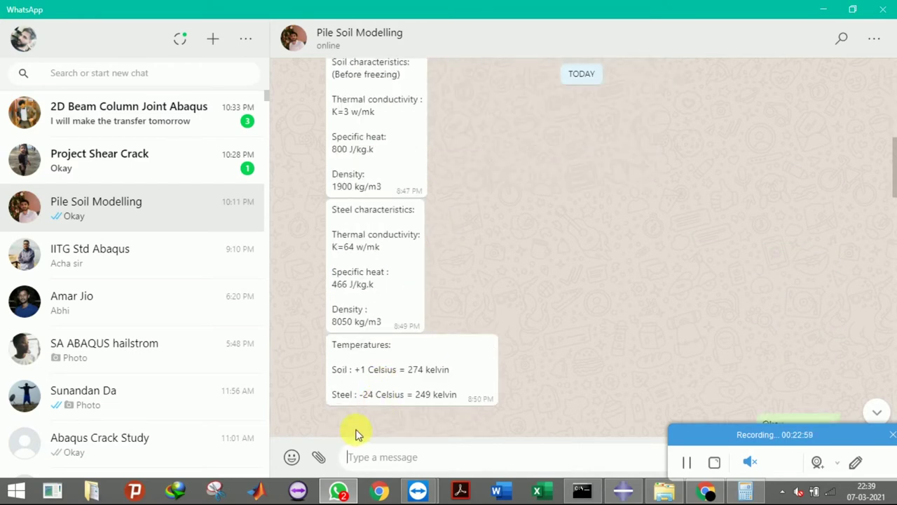
scroll(355, 431, "up", 1)
left_click(335, 494)
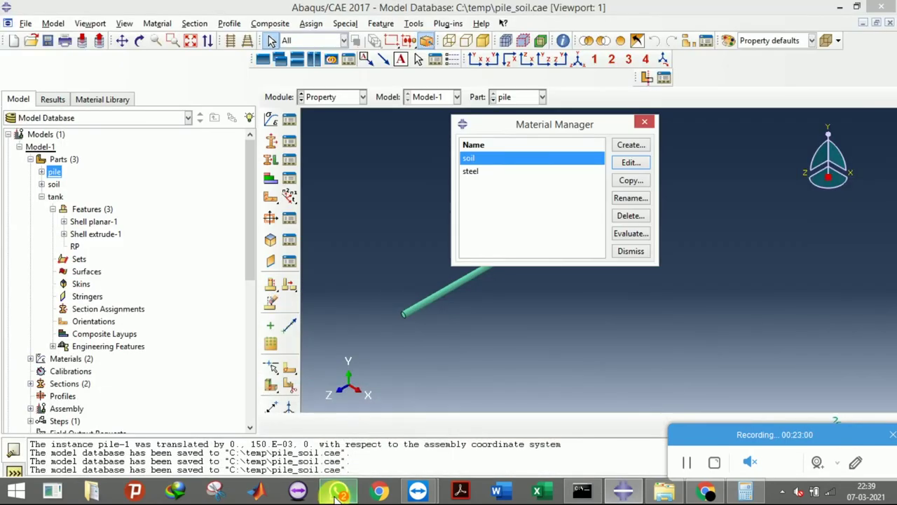
Add an isotropic thermal conductivity of 3 to the soil material, checking the value against the WhatsApp chat.
left_click(620, 169)
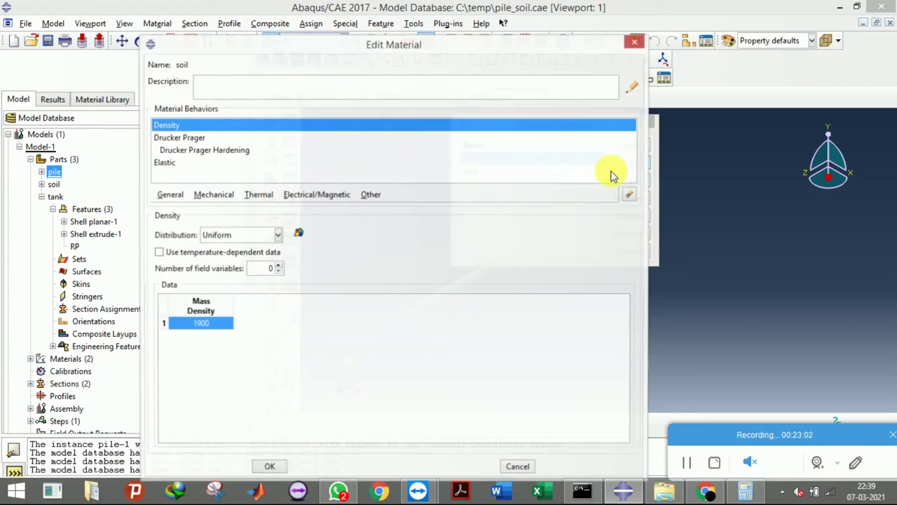
left_click(225, 201)
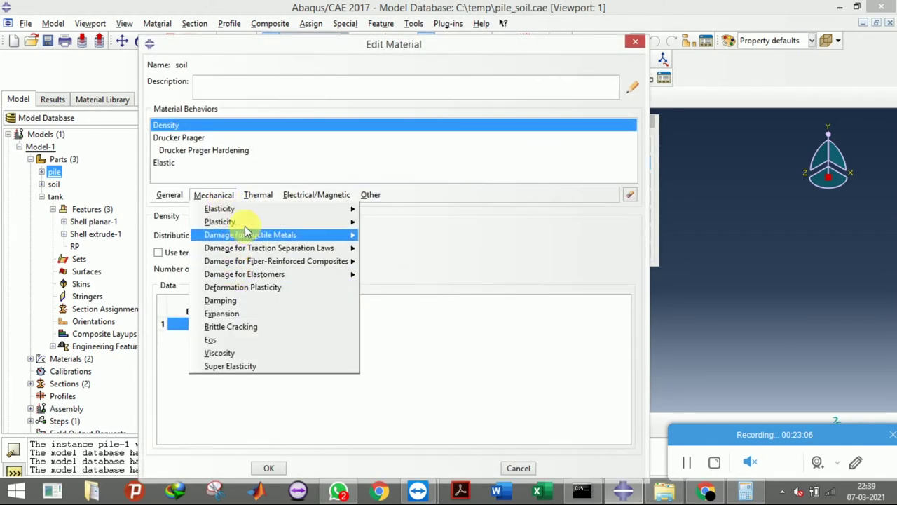
mouse_move(175, 200)
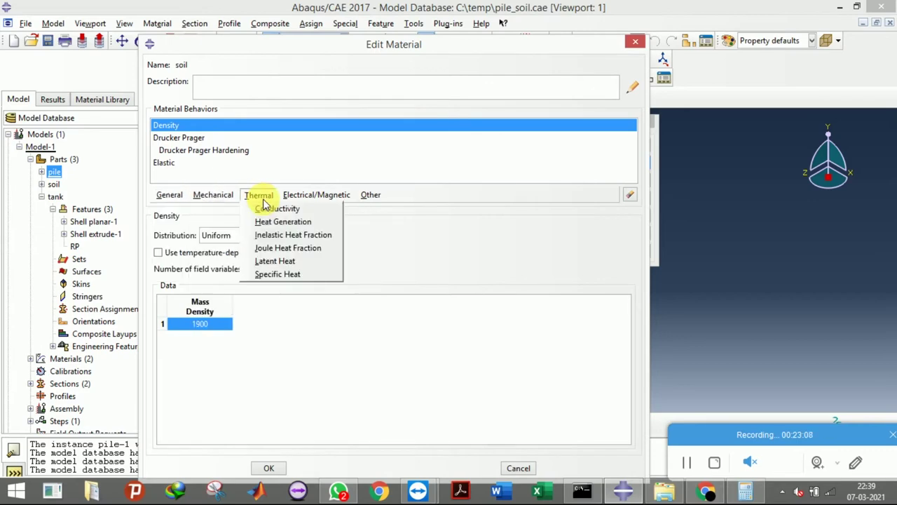
left_click(265, 208)
left_click(210, 314)
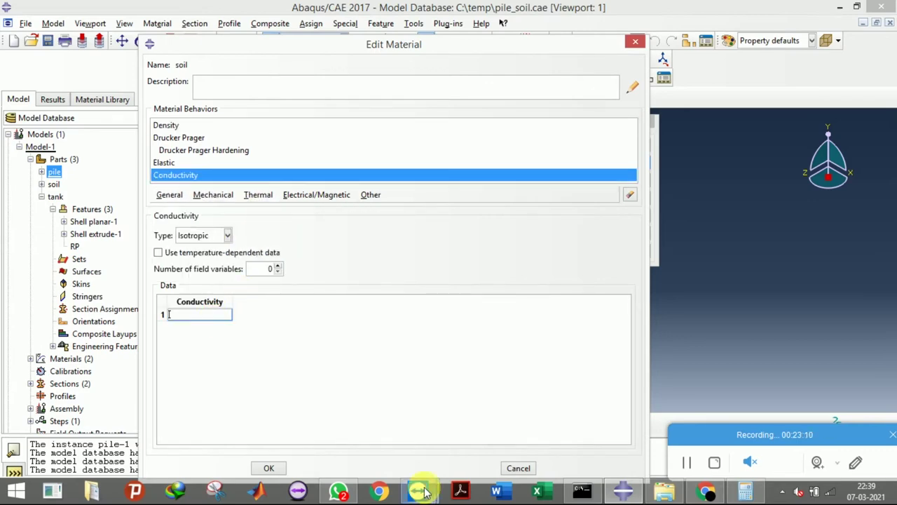
left_click(340, 492)
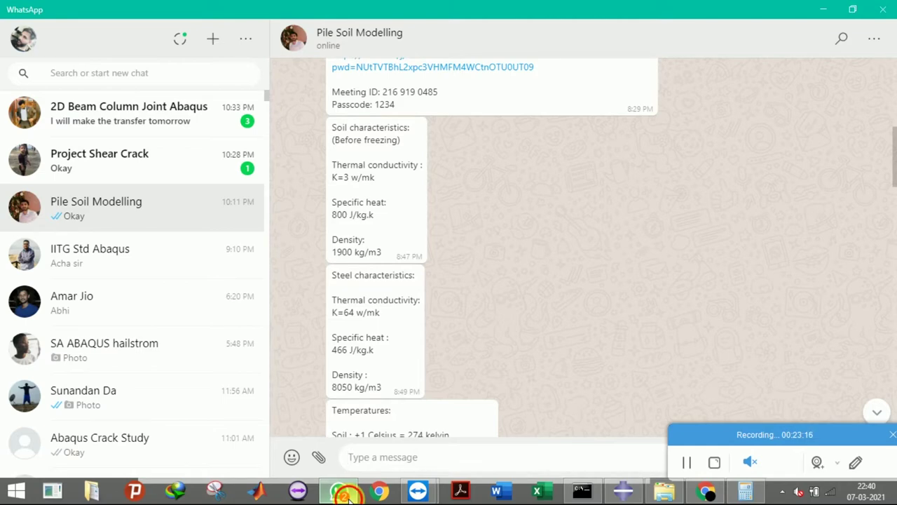
left_click(345, 493)
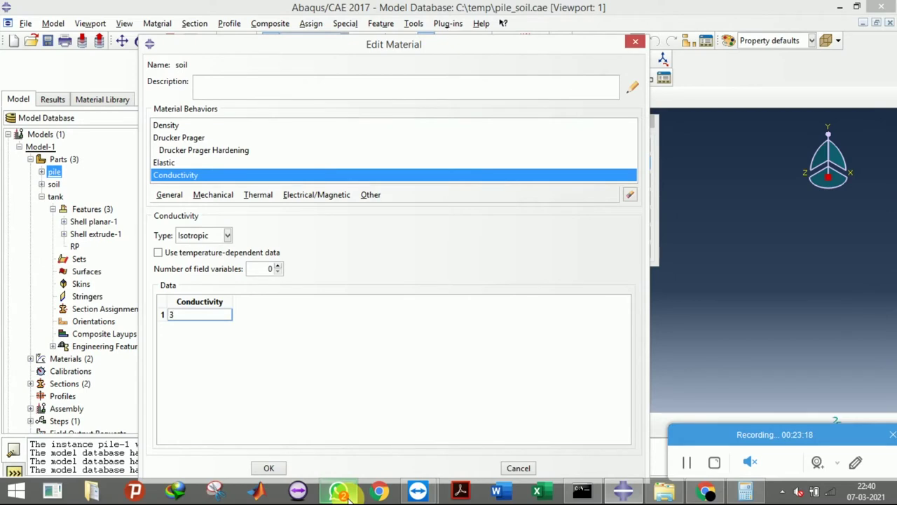
left_click(344, 494)
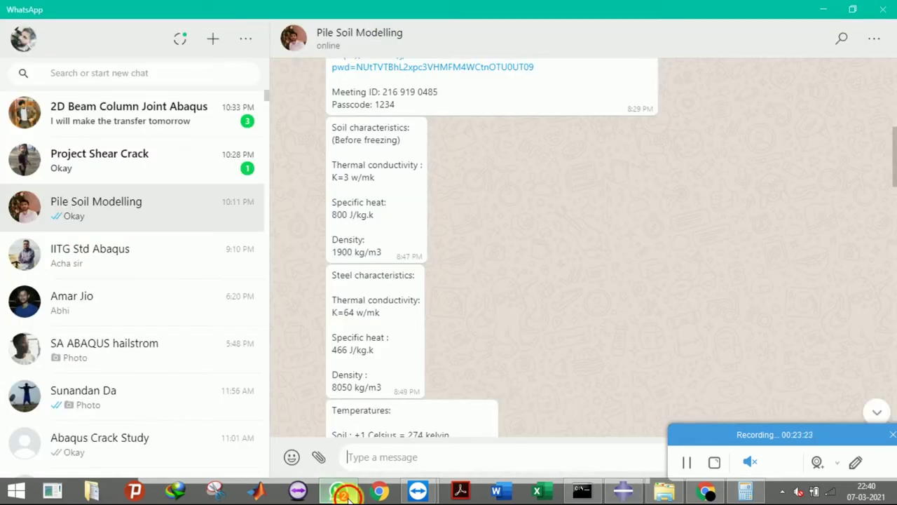
left_click(345, 493)
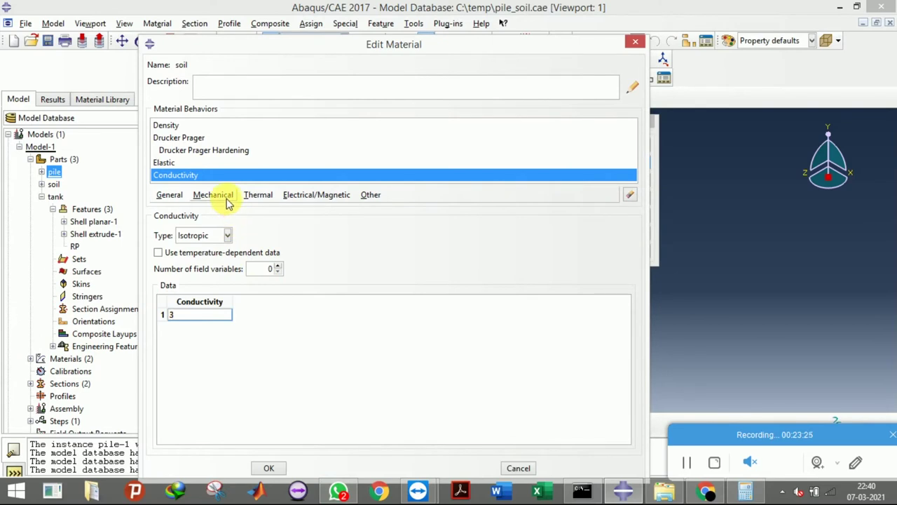
Add a constant-volume specific heat of 800 to the soil material, check it against the WhatsApp chat and accept the material.
left_click(267, 199)
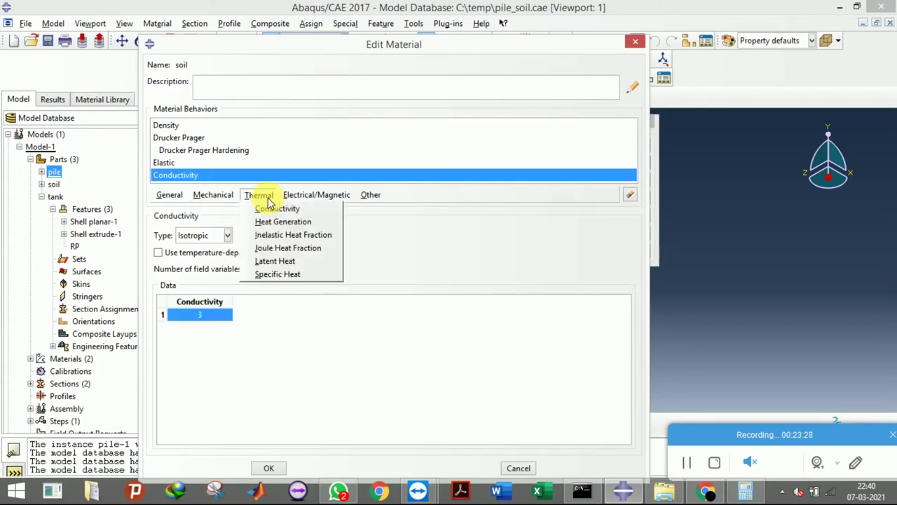
left_click(270, 274)
left_click(220, 321)
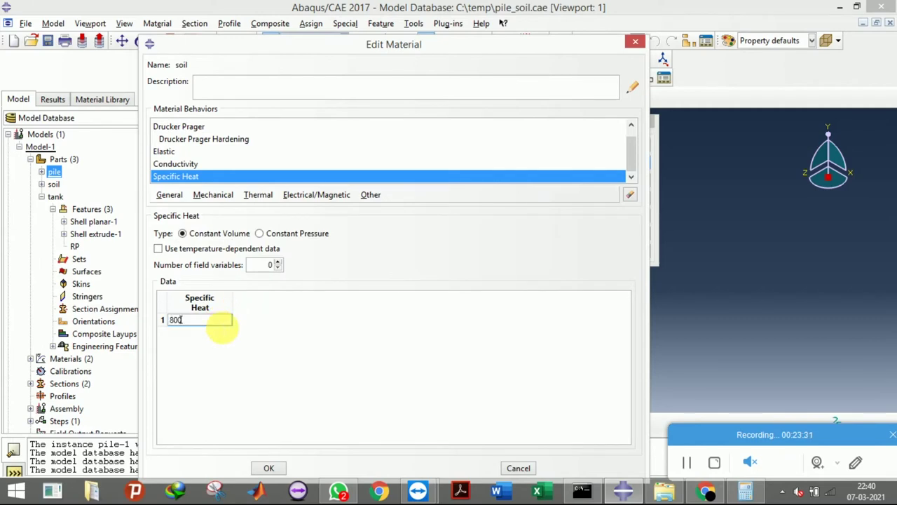
left_click(337, 492)
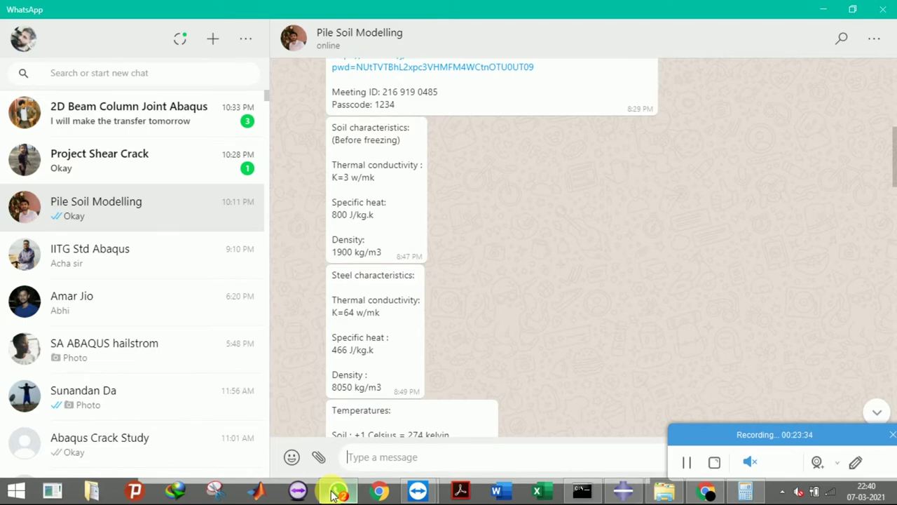
left_click(338, 492)
type("800")
left_click(266, 467)
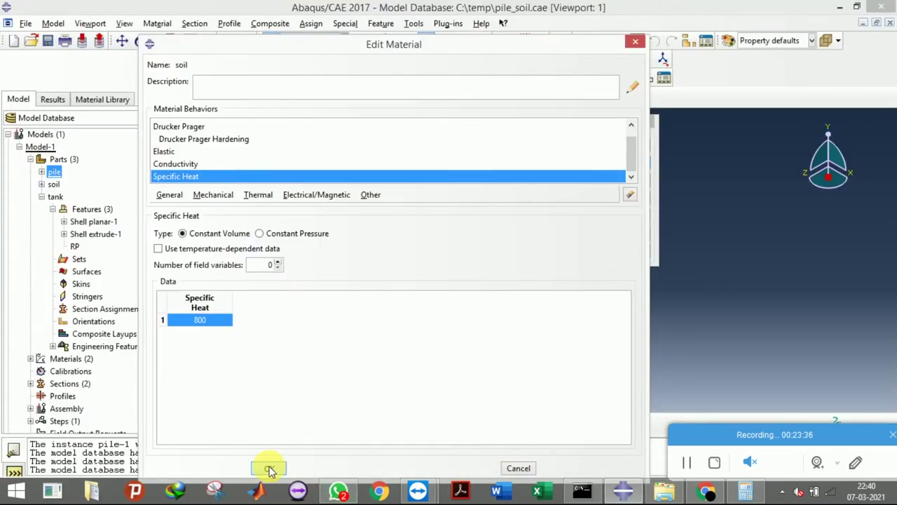
Add an isotropic thermal conductivity of 64 to the steel material, checking the value against the WhatsApp chat.
left_click(507, 171)
left_click(631, 162)
left_click(258, 194)
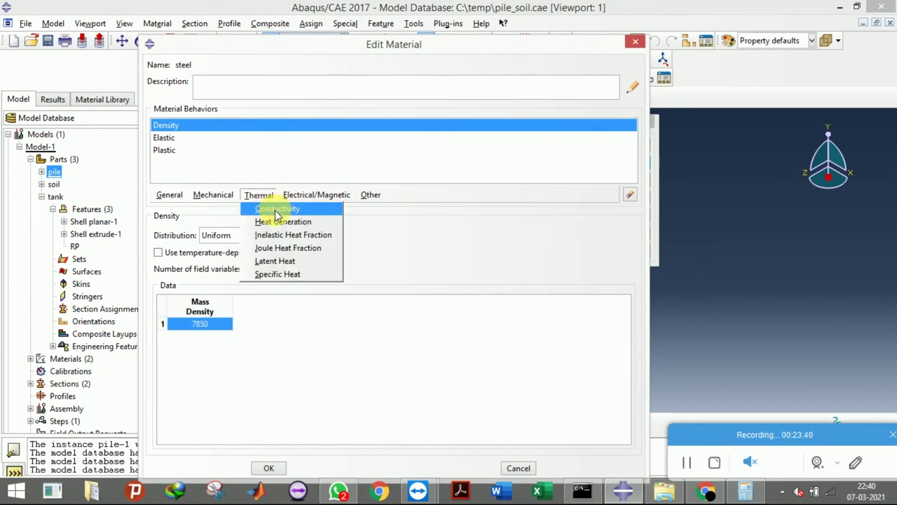
left_click(260, 209)
left_click(204, 314)
left_click(338, 491)
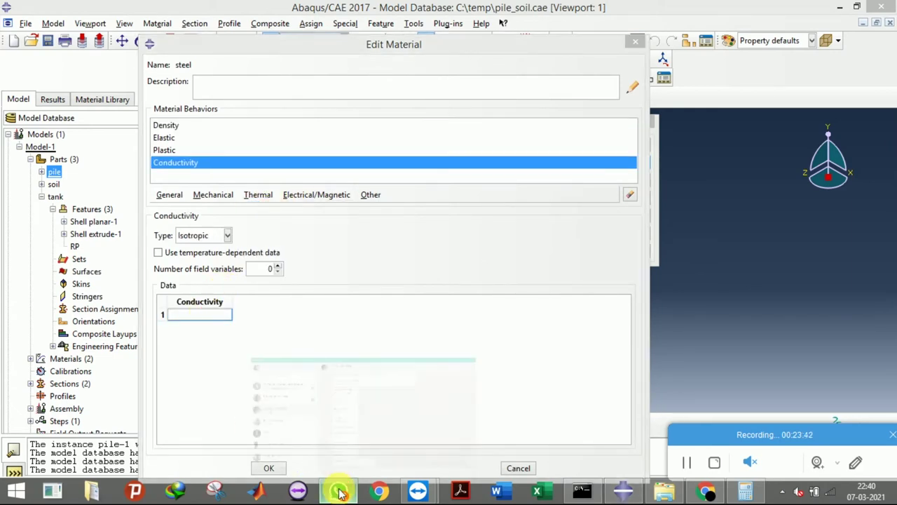
left_click(340, 491)
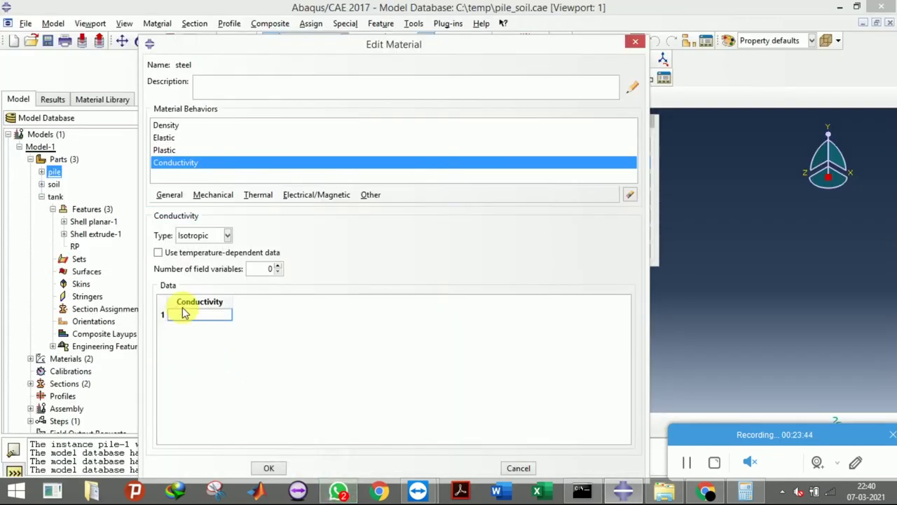
left_click(340, 492)
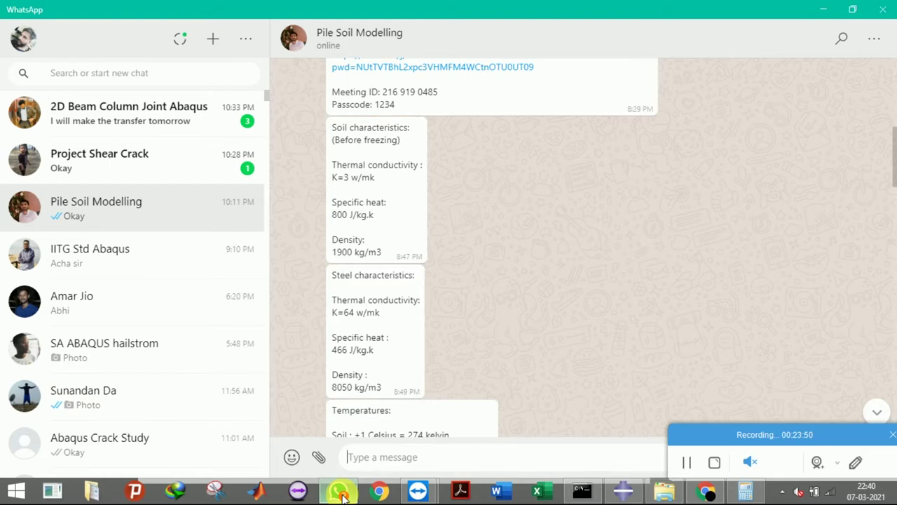
left_click(339, 492)
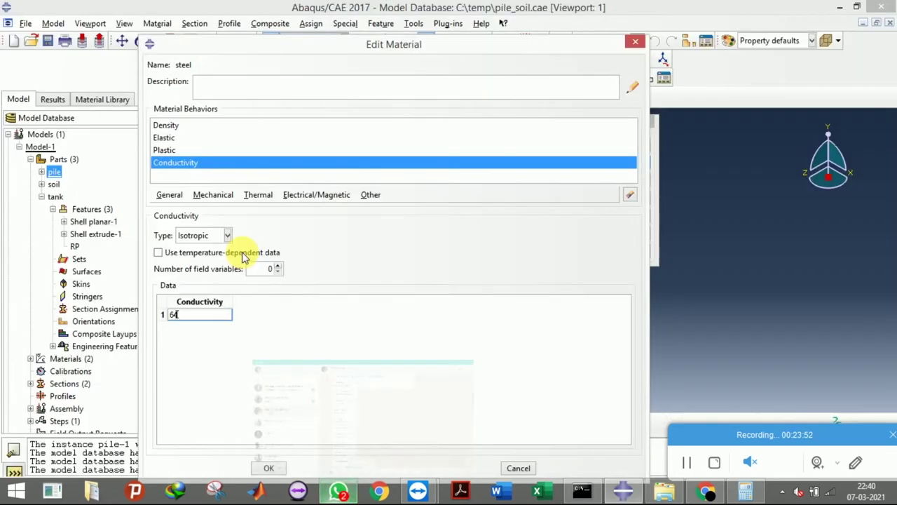
Add a constant-volume specific heat of 466 to the steel material and accept the material.
left_click(259, 195)
left_click(270, 275)
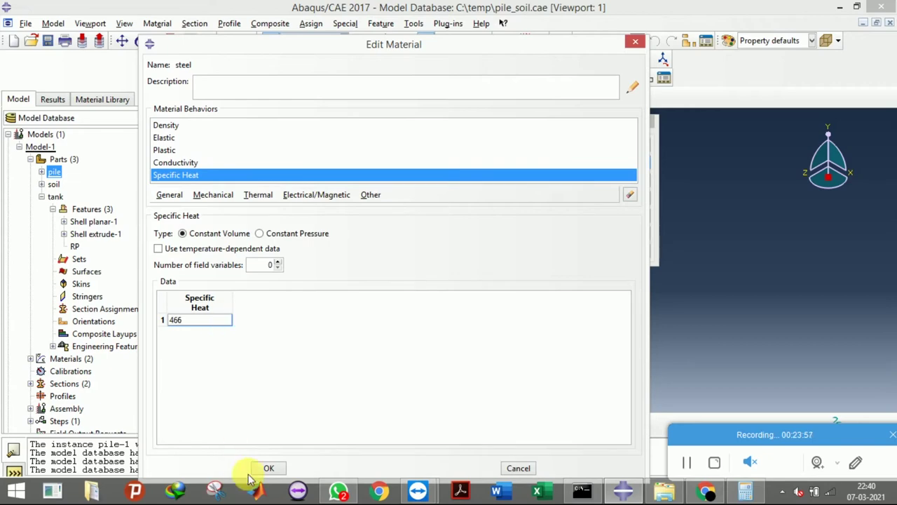
left_click(280, 470)
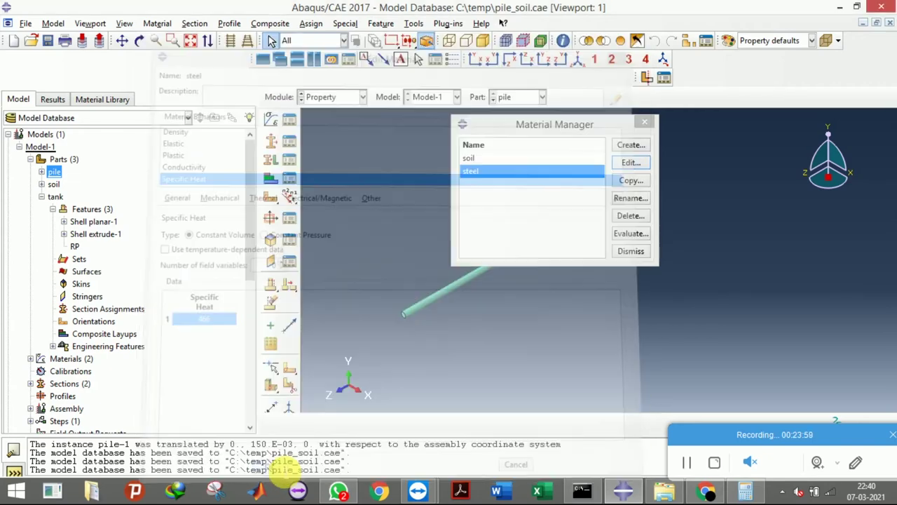
Switch to Abaqus/CAE with pile_soil.cae and go to the Step module for Model-1.
left_click(696, 468)
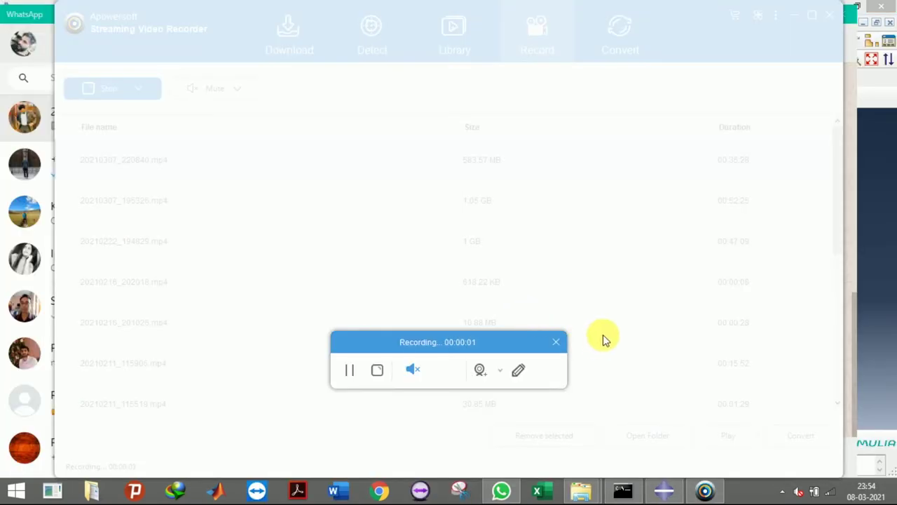
left_click(670, 490)
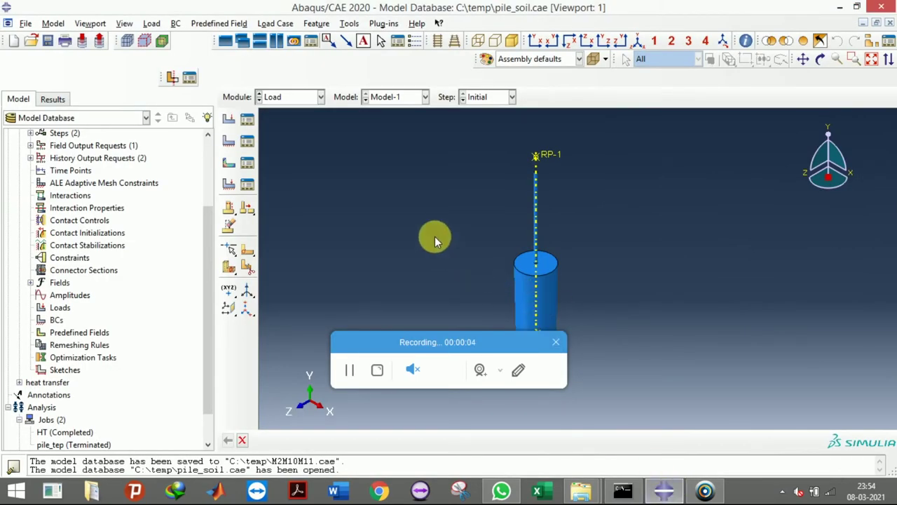
left_click(309, 98)
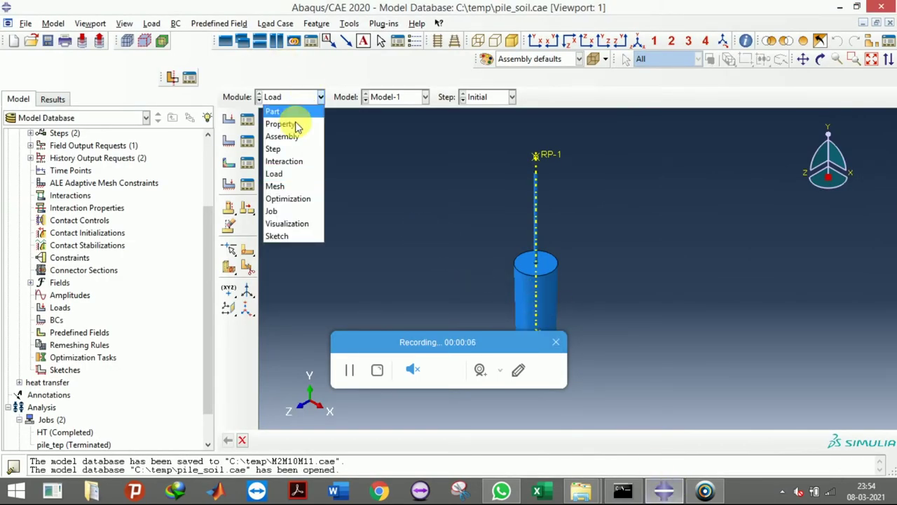
left_click(291, 124)
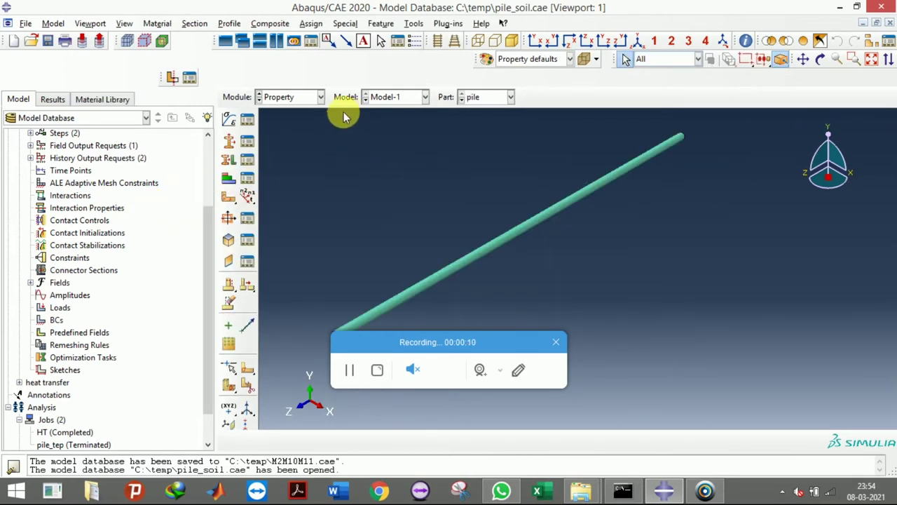
left_click(295, 98)
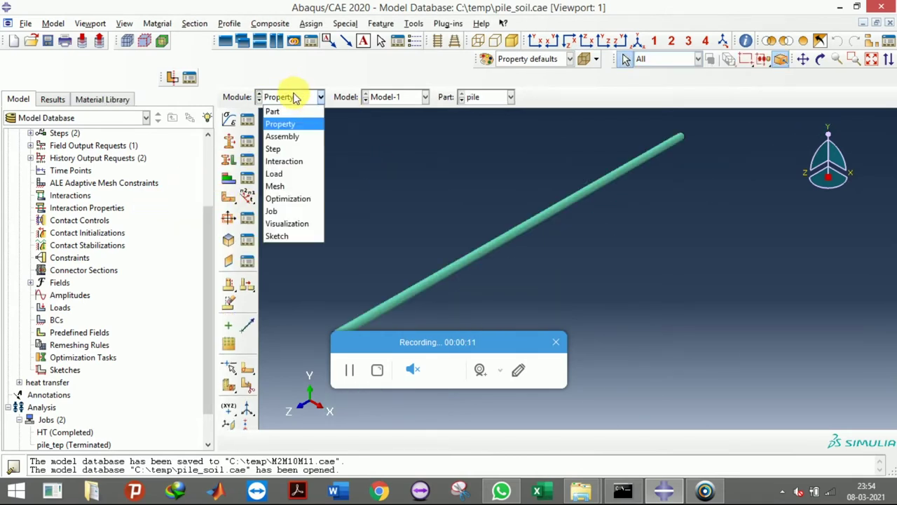
left_click(283, 151)
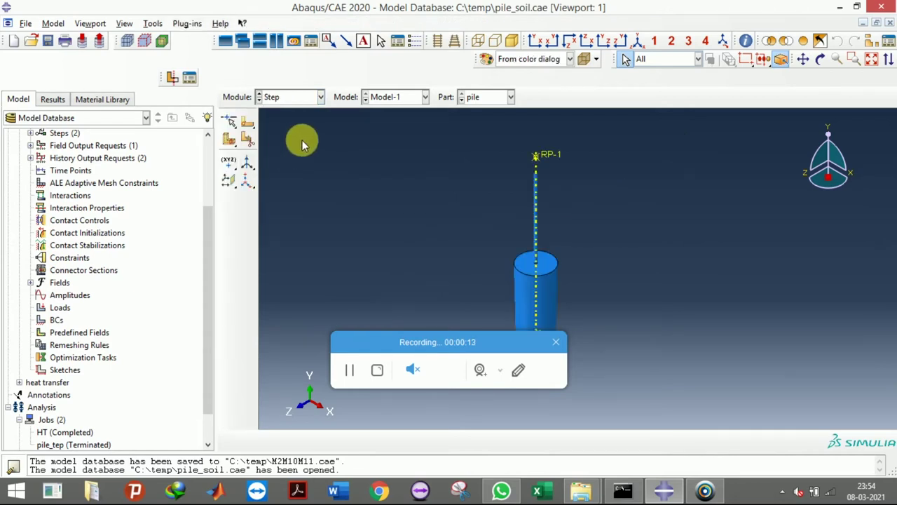
left_click_drag(473, 341, 811, 318)
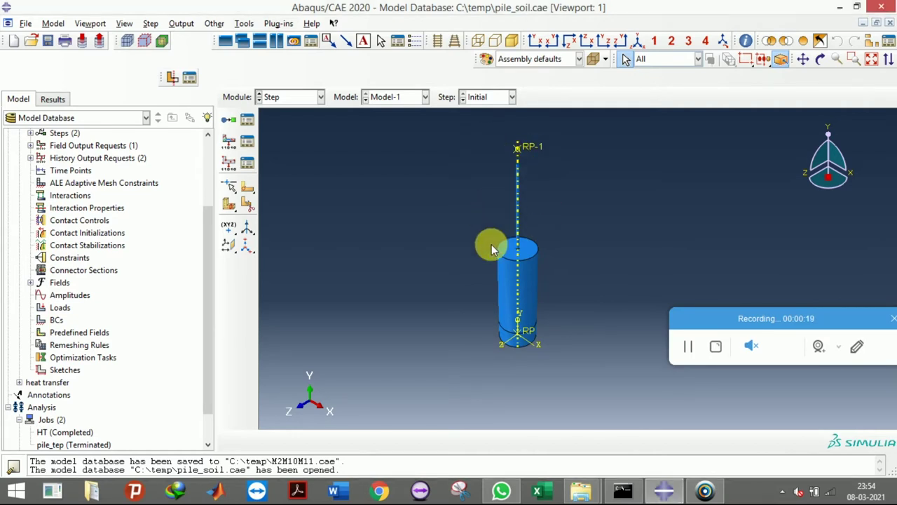
Inspect the soil-1, tank-1 and pile-1 instances of the assembly by highlighting each one in the model.
scroll(492, 245, "up", 3)
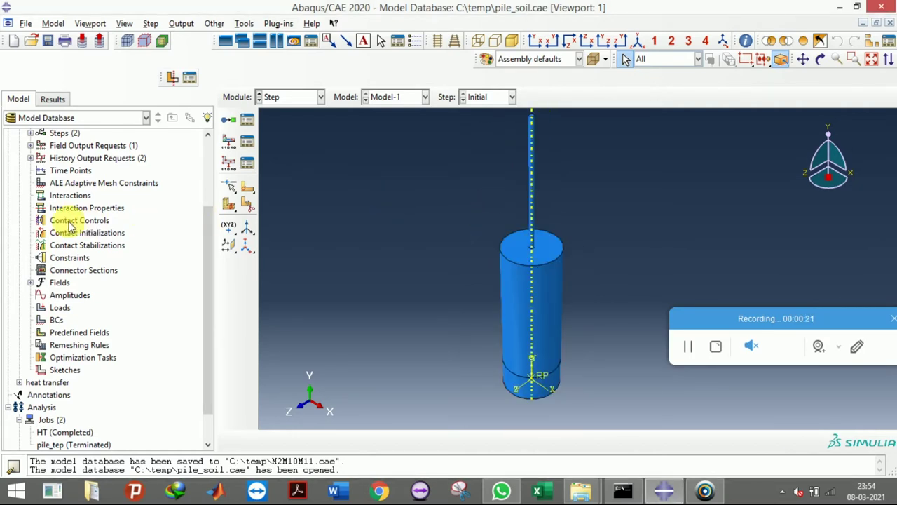
scroll(63, 220, "up", 3)
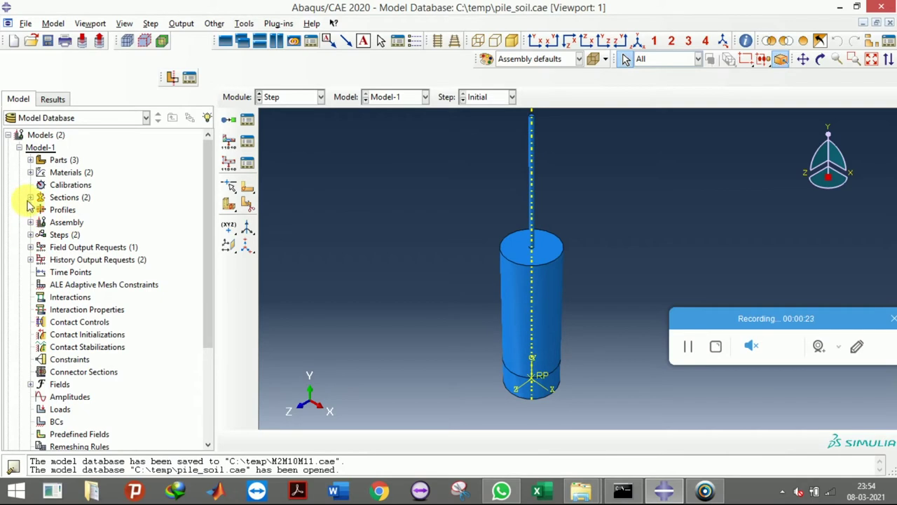
left_click(30, 222)
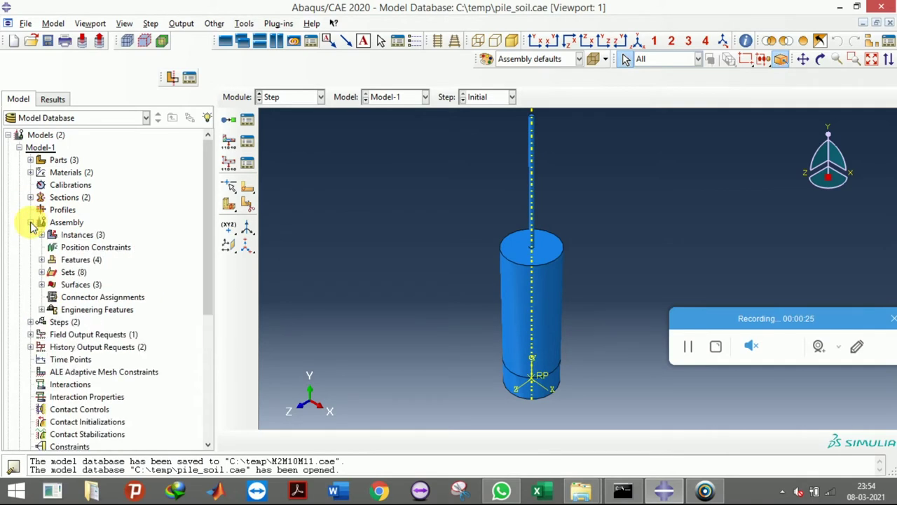
left_click(41, 234)
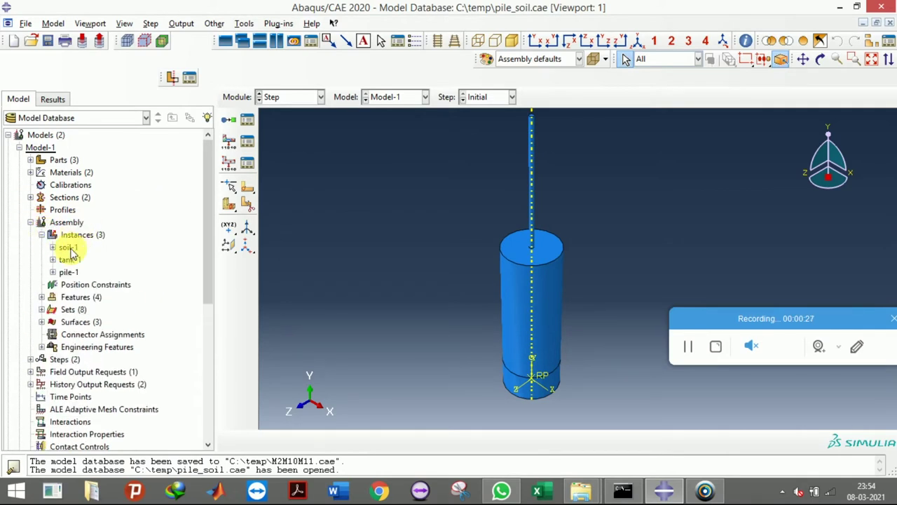
left_click(68, 247)
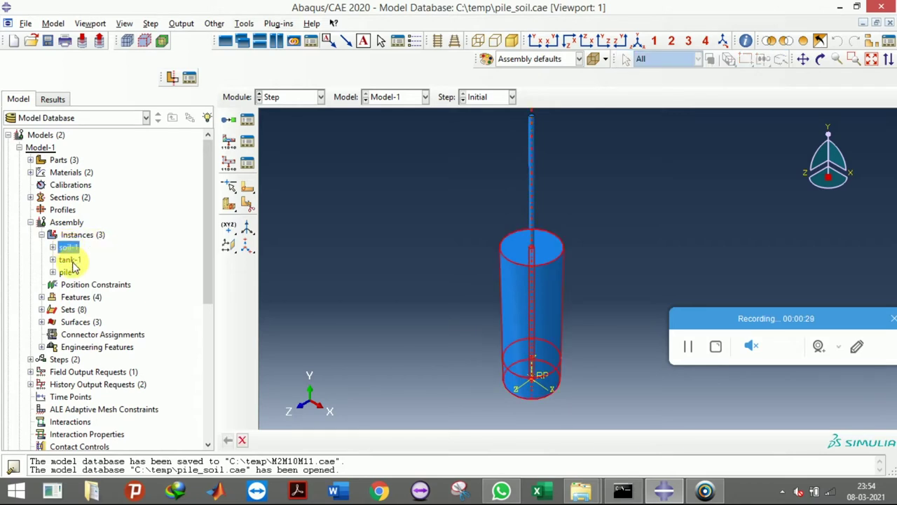
left_click(68, 260)
left_click(68, 272)
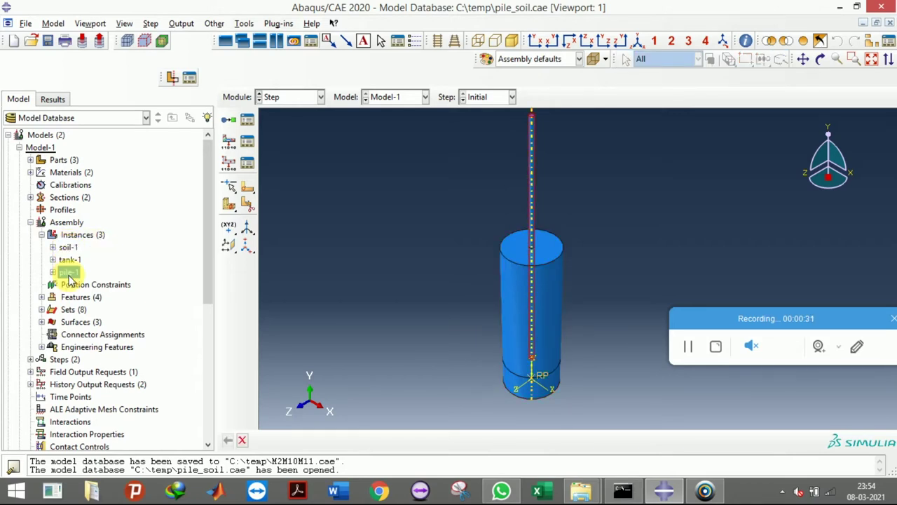
Delete the existing Dynamic, Explicit step exp from the model.
left_click(249, 121)
left_click_drag(385, 88, 155, 50)
left_click(126, 101)
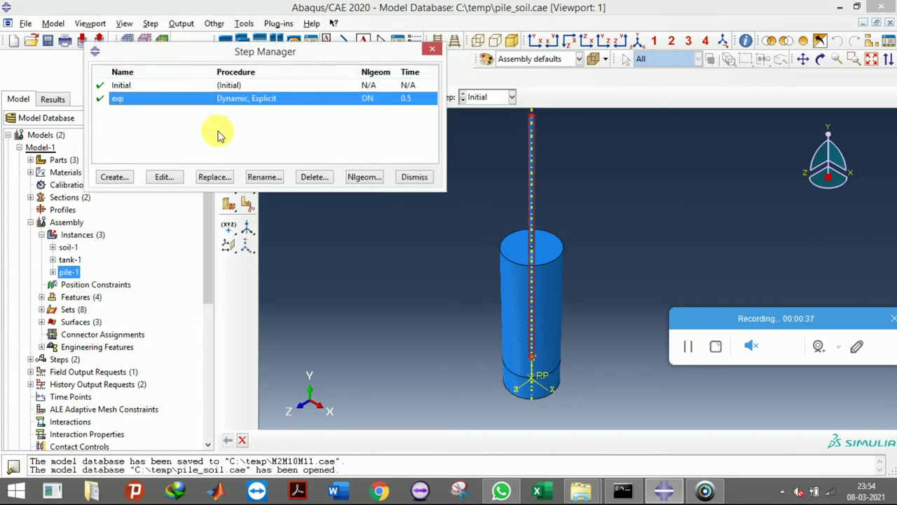
left_click(314, 176)
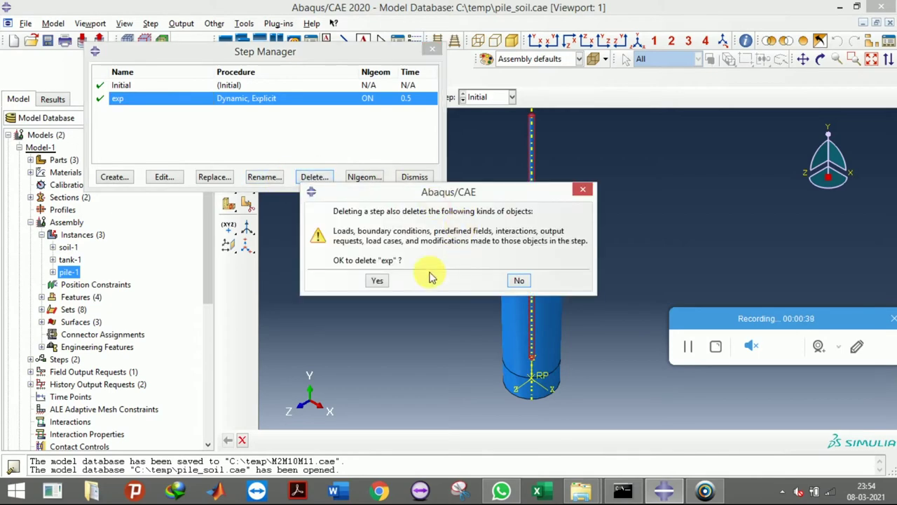
left_click(378, 281)
Create a Dynamic, Explicit step named exp after the Initial step.
left_click(115, 177)
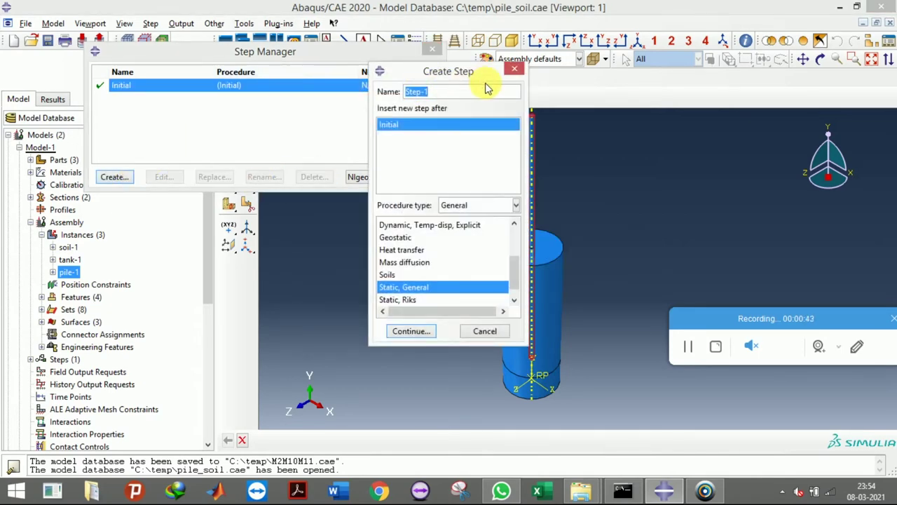
type("exp")
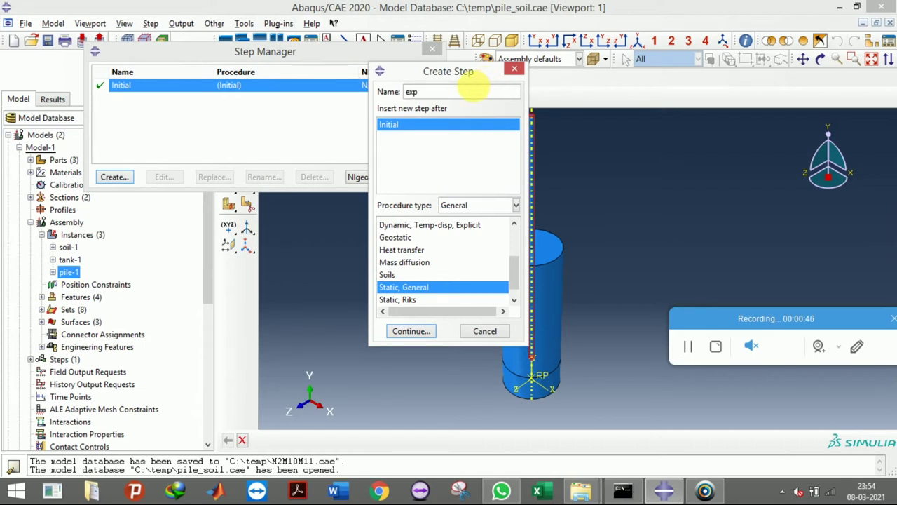
scroll(421, 244, "up", 3)
left_click(421, 250)
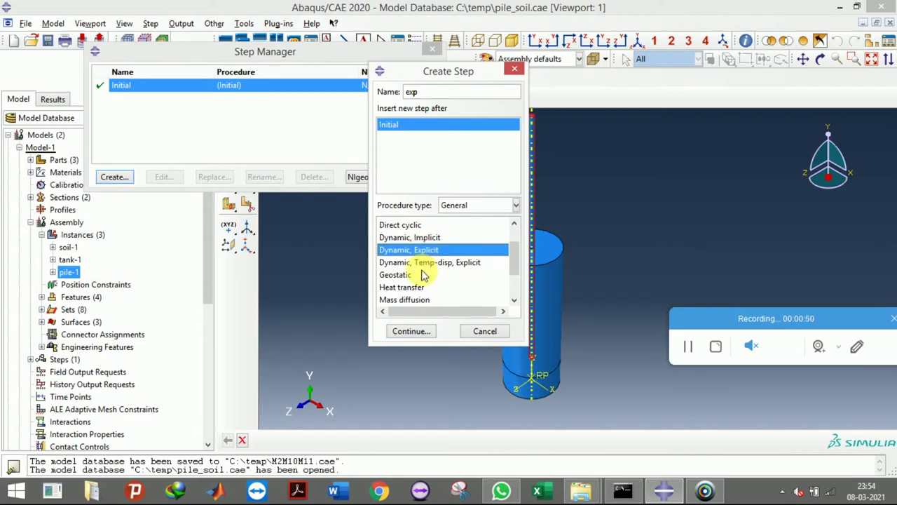
left_click(412, 333)
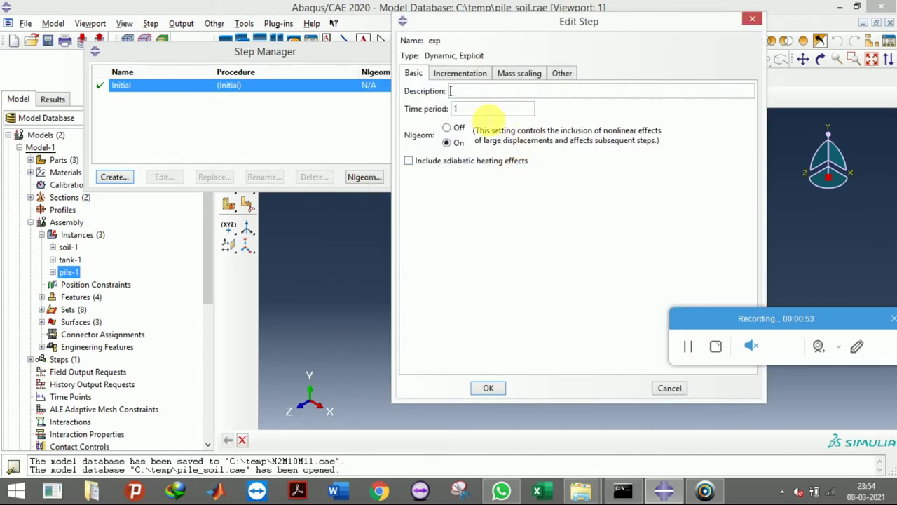
Review the basic and incrementation settings of the exp step and accept the defaults with a time period of 1.
left_click(480, 109)
left_click(459, 75)
left_click(414, 73)
left_click(457, 74)
left_click(414, 74)
left_click(452, 73)
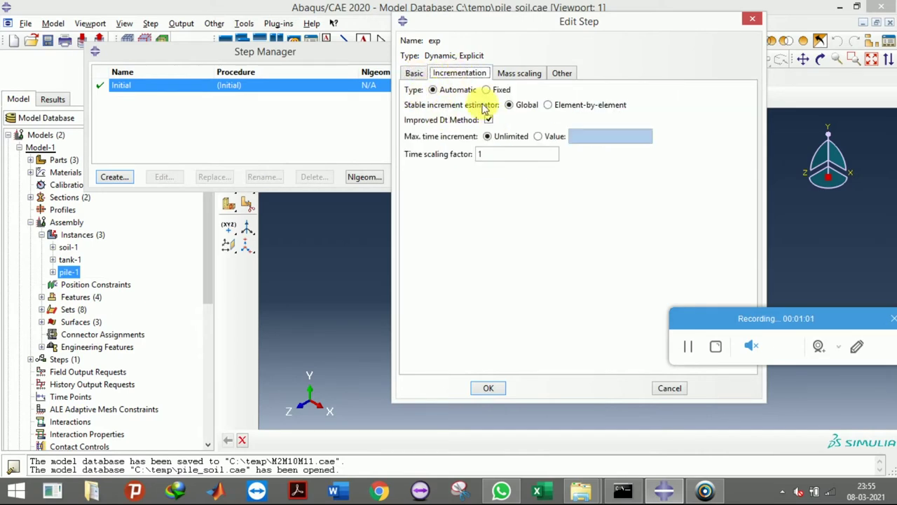
left_click(418, 74)
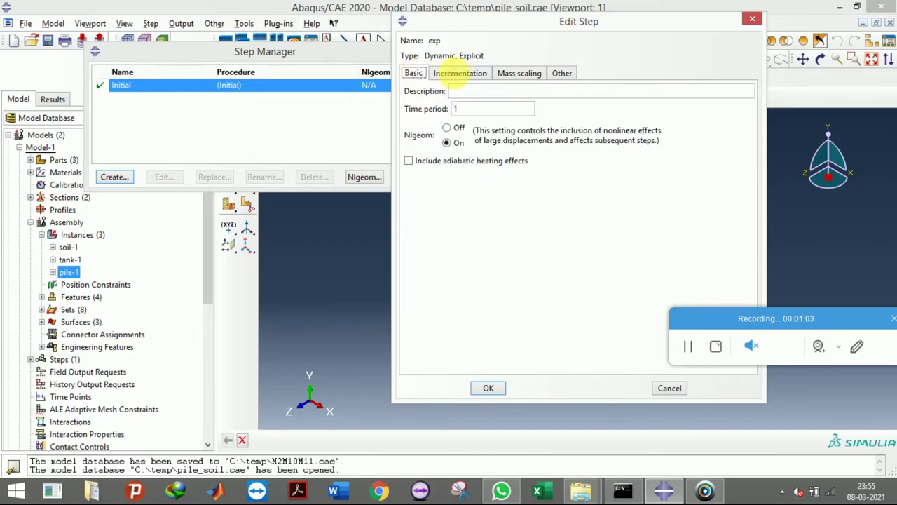
left_click(460, 74)
left_click(416, 75)
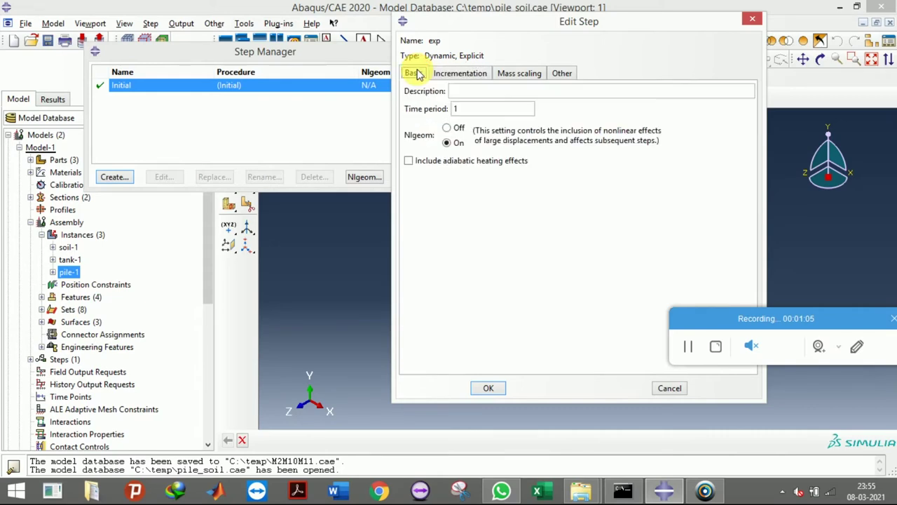
left_click(488, 389)
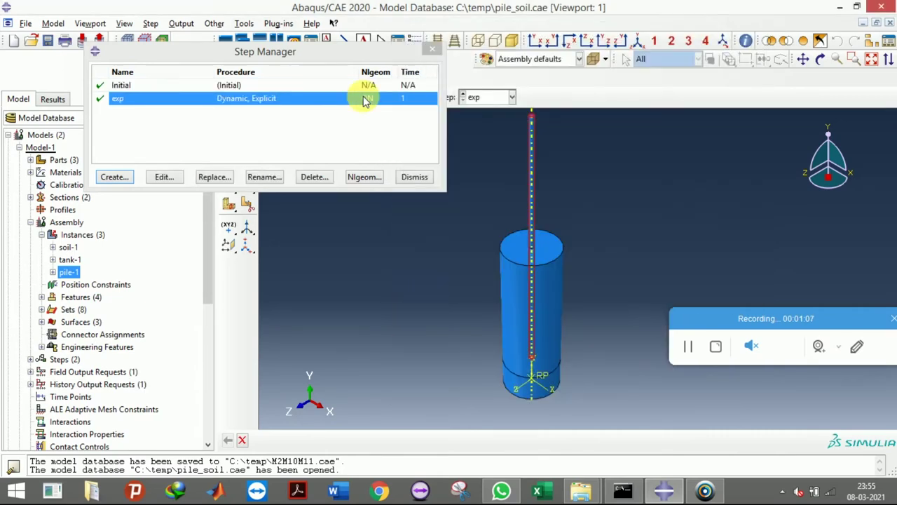
left_click(433, 49)
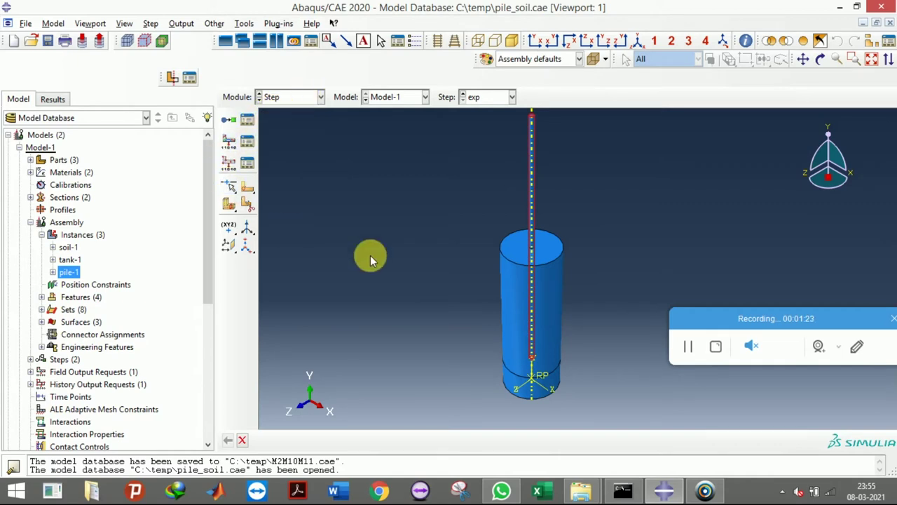
Delete the RP-1 reference point from the assembly features.
scroll(400, 271, "down", 1)
scroll(421, 231, "down", 1)
scroll(434, 201, "up", 2)
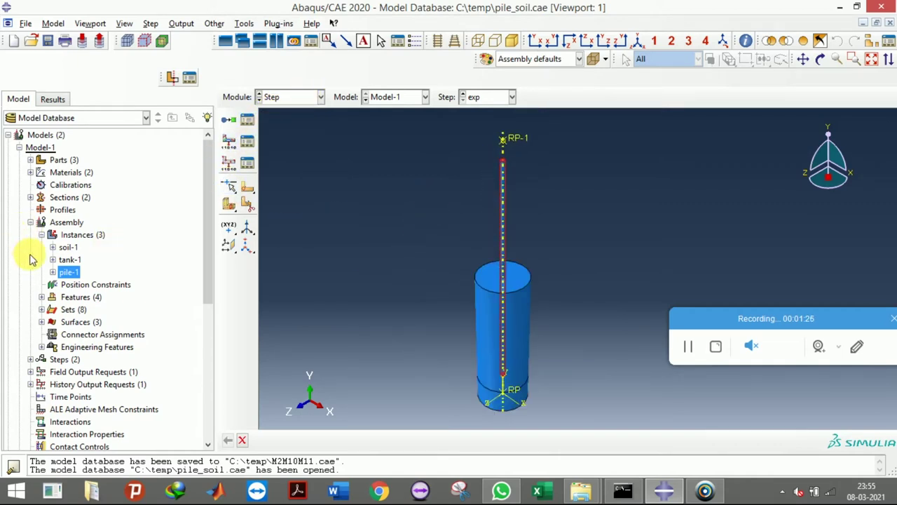
scroll(42, 280, "down", 1)
left_click(42, 261)
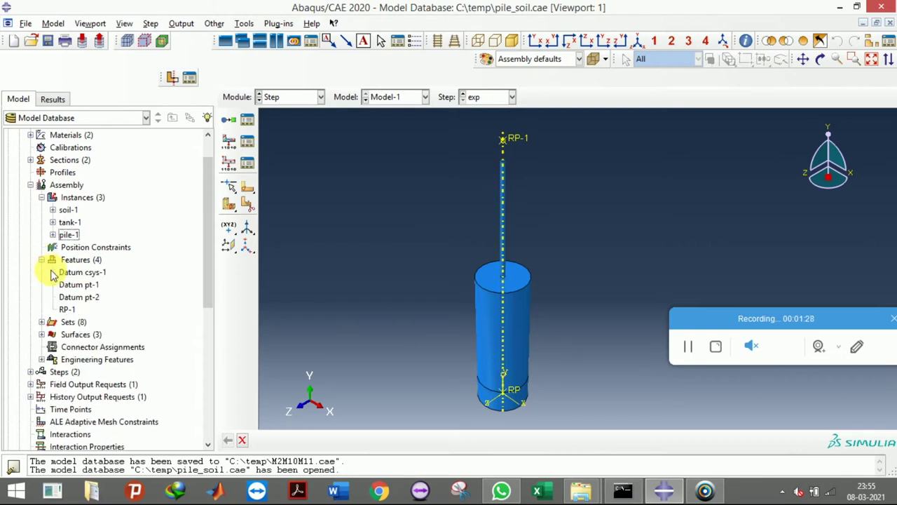
left_click(66, 310)
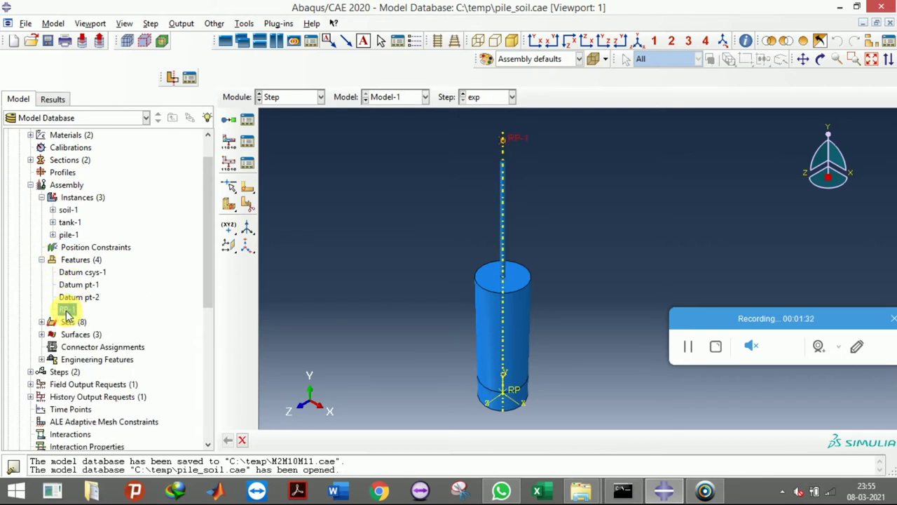
right_click(67, 312)
left_click(92, 370)
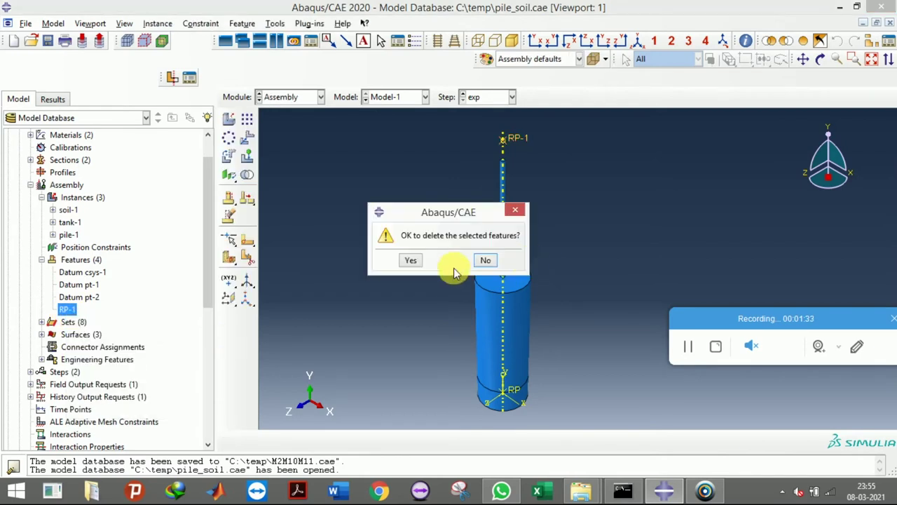
left_click(407, 261)
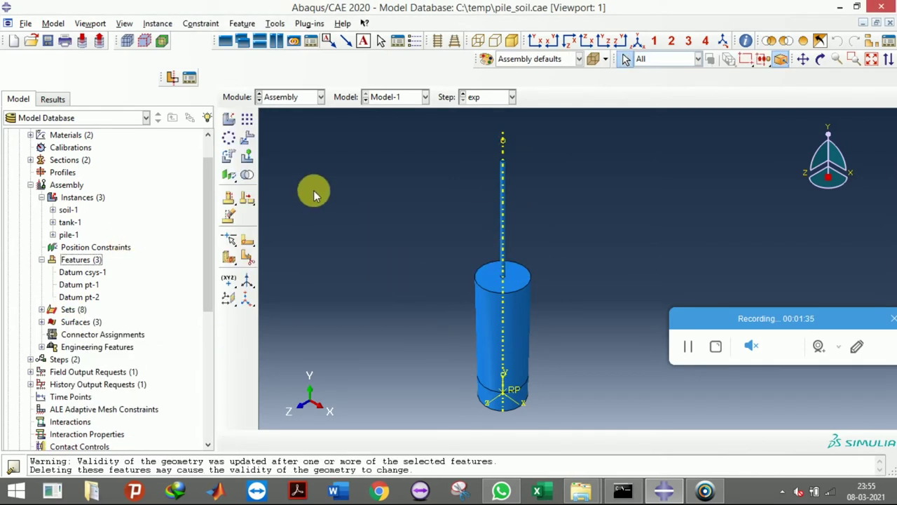
Switch to the Interaction module and leave the reference point command without placing a point.
scroll(497, 105, "up", 4)
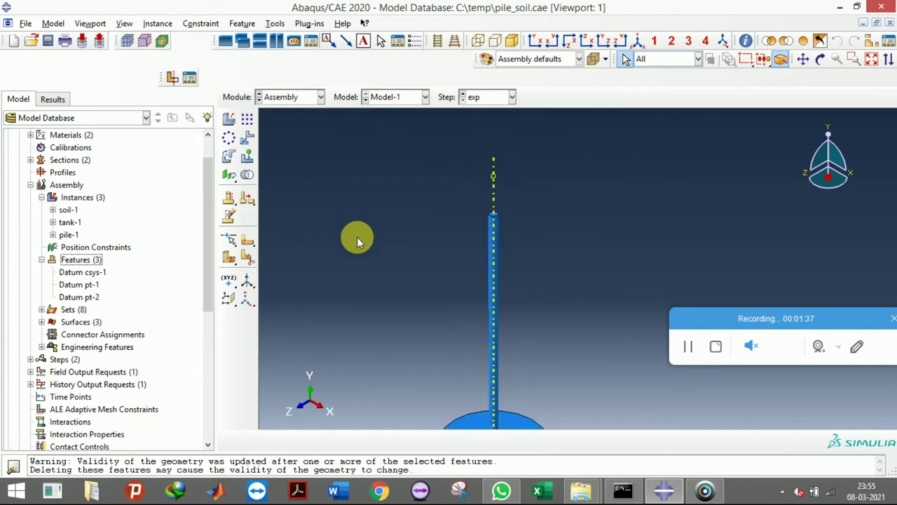
left_click(290, 96)
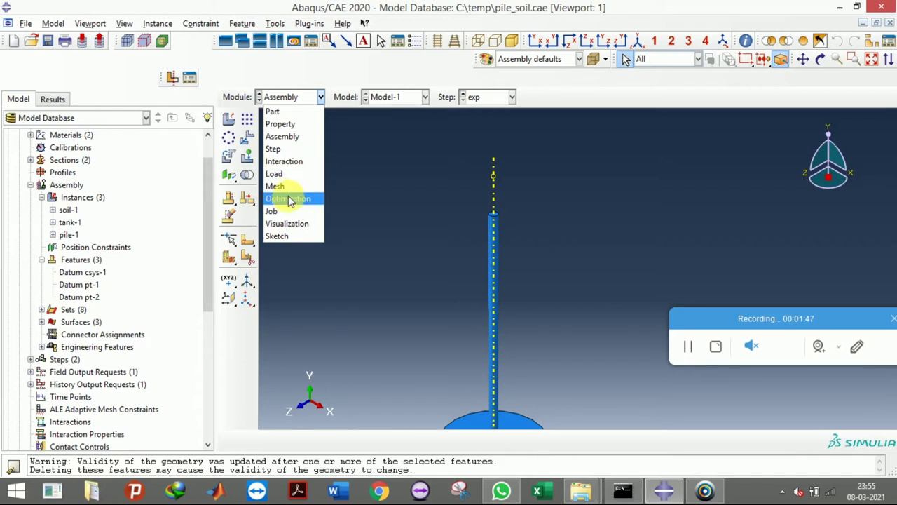
left_click(291, 95)
left_click(290, 95)
left_click(287, 160)
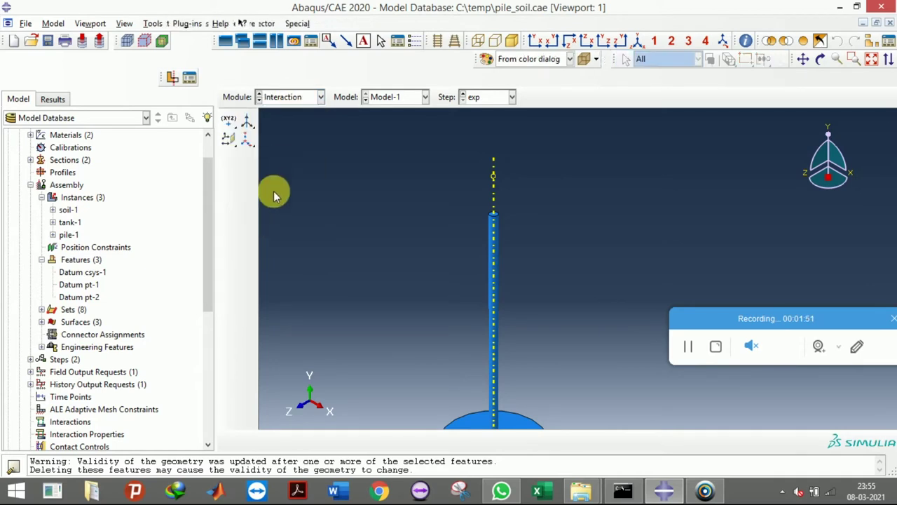
left_click(231, 295)
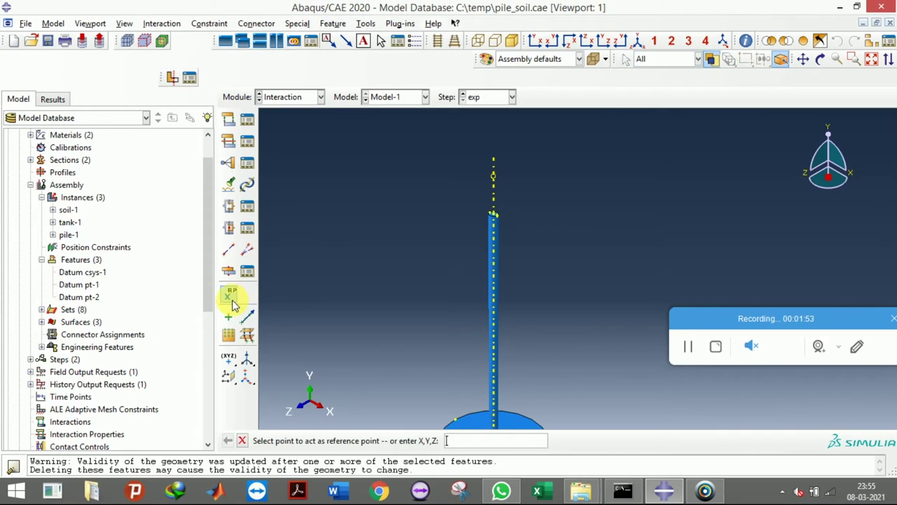
left_click(232, 297)
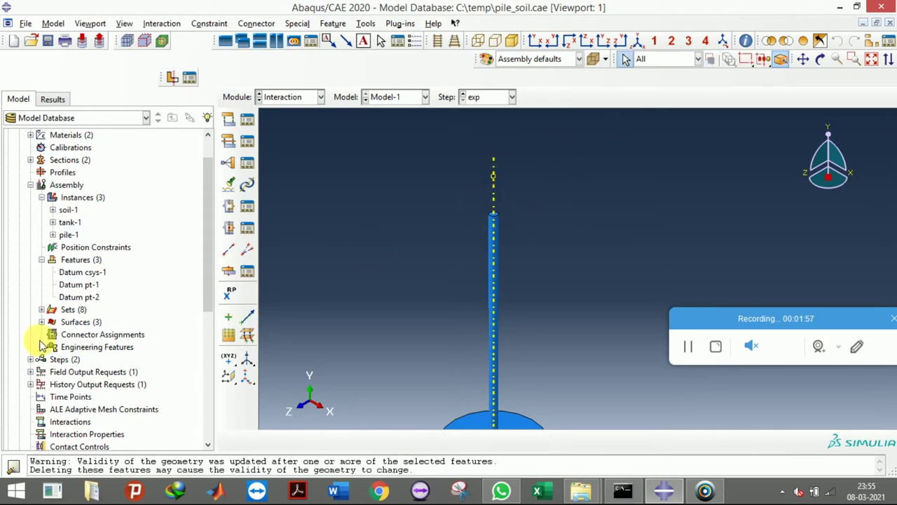
Delete the Datum pt-2 datum point from the assembly features.
left_click(82, 297)
right_click(82, 297)
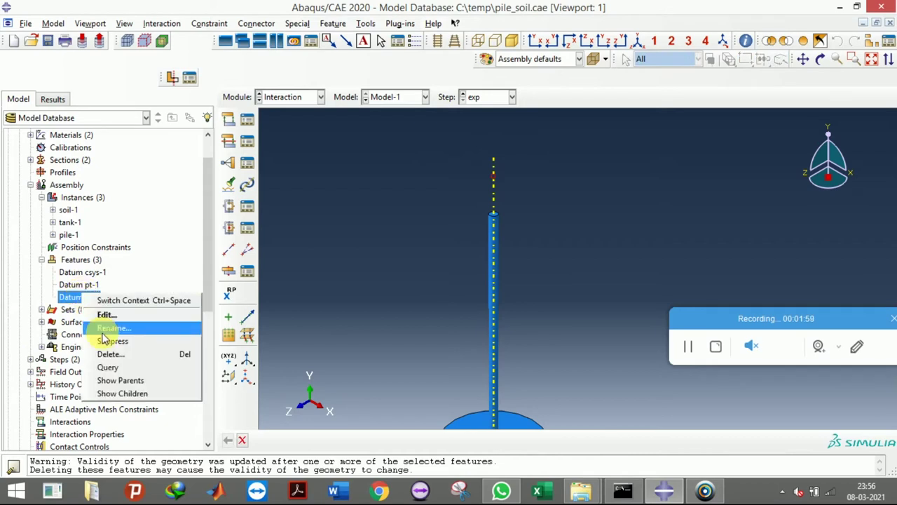
left_click(105, 352)
left_click(409, 261)
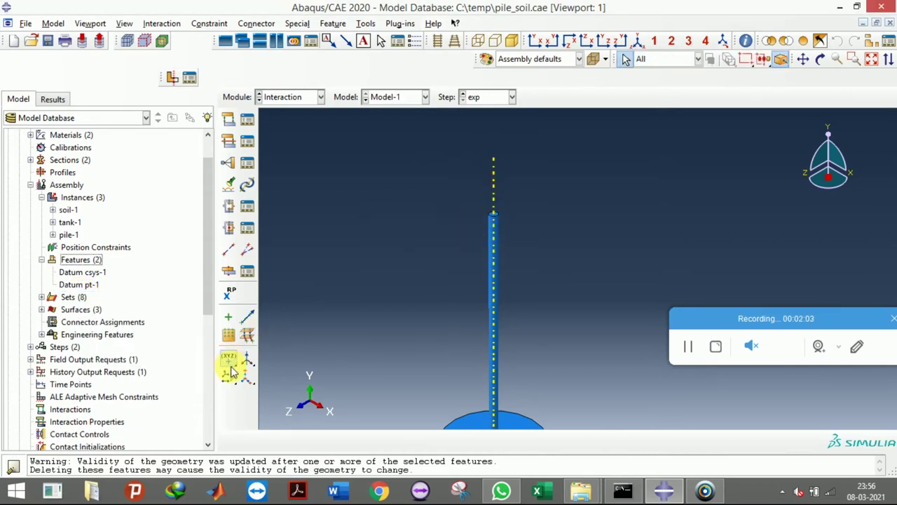
Create a datum point on the pile axis above the pile head, offset vertically from the centre of the pile's top face.
left_click_drag(228, 362, 269, 368)
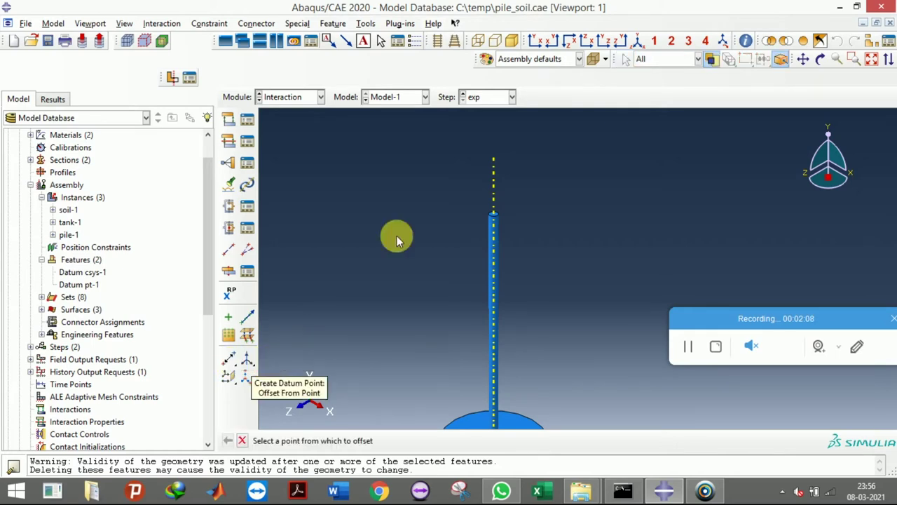
scroll(485, 190, "up", 3)
scroll(491, 236, "up", 1)
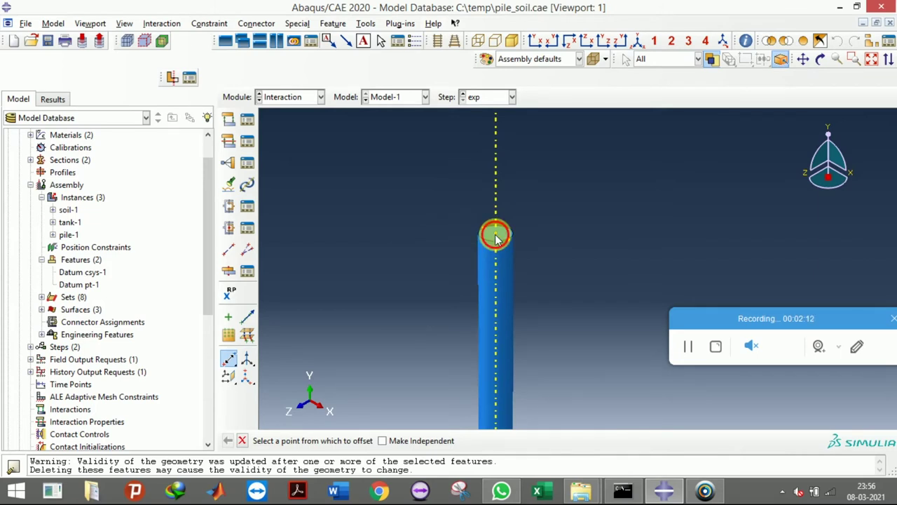
left_click(496, 239)
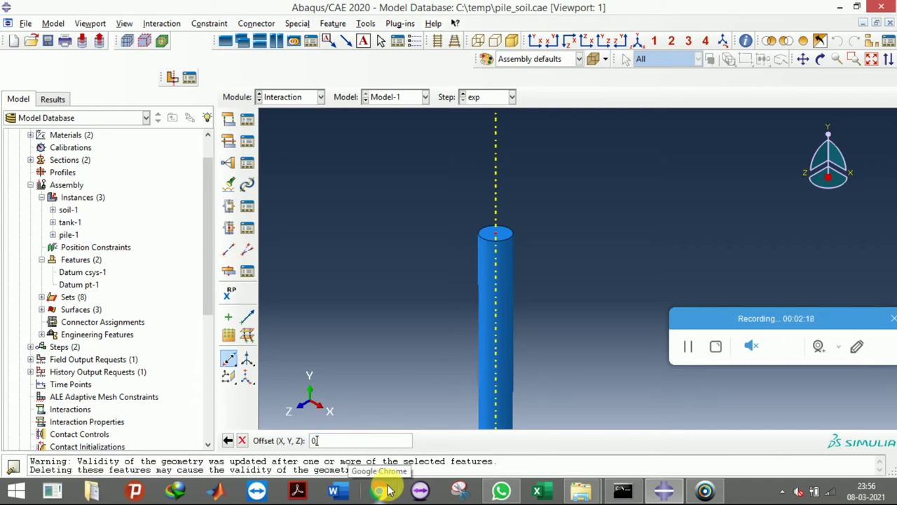
type("0,0,5")
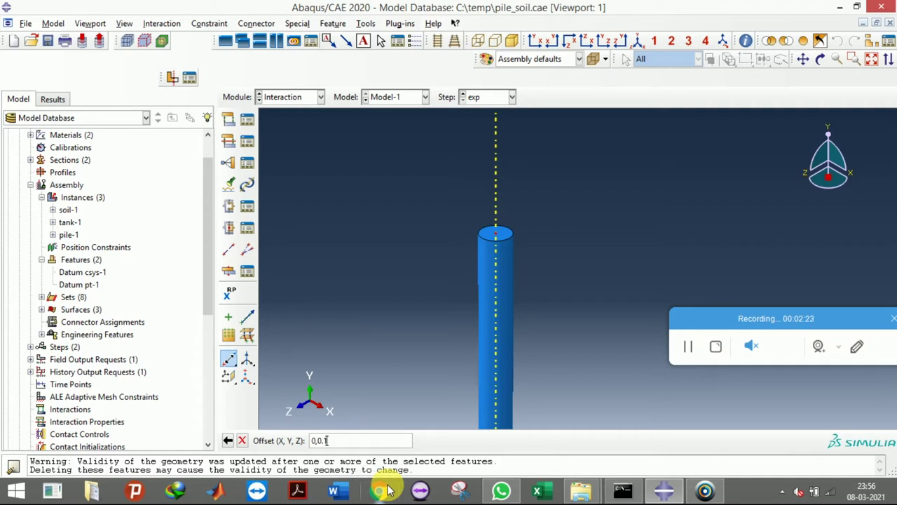
key("Return")
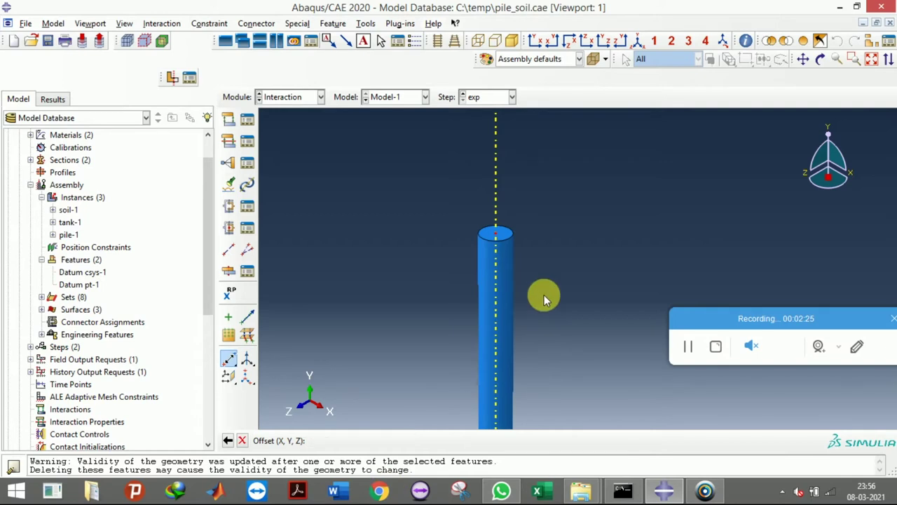
scroll(487, 279, "down", 2)
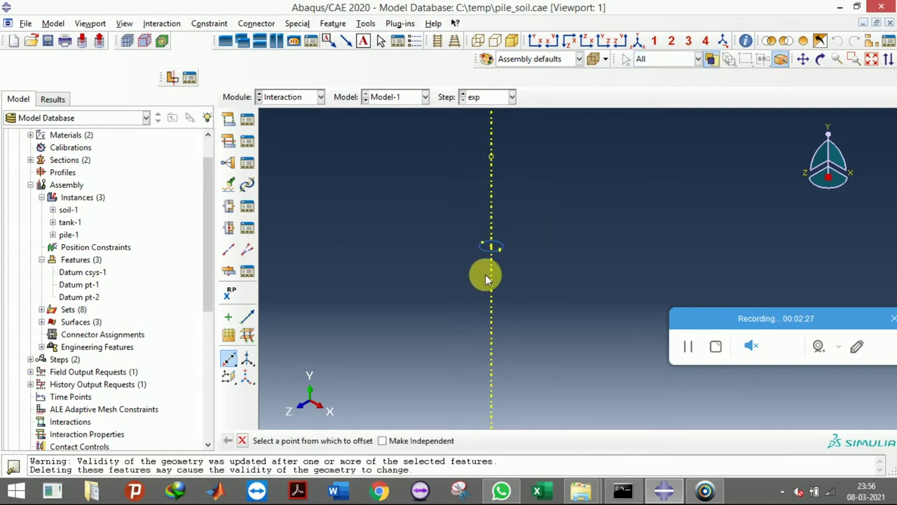
left_click(488, 179)
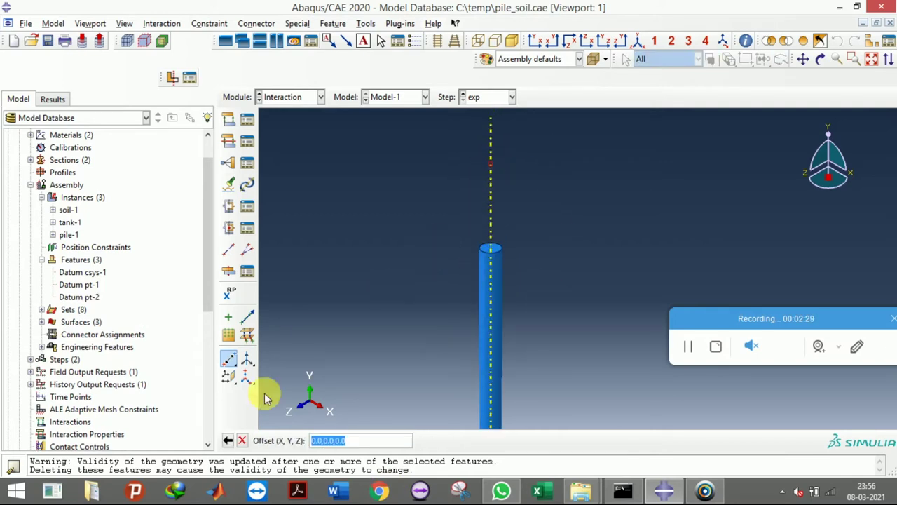
left_click(242, 441)
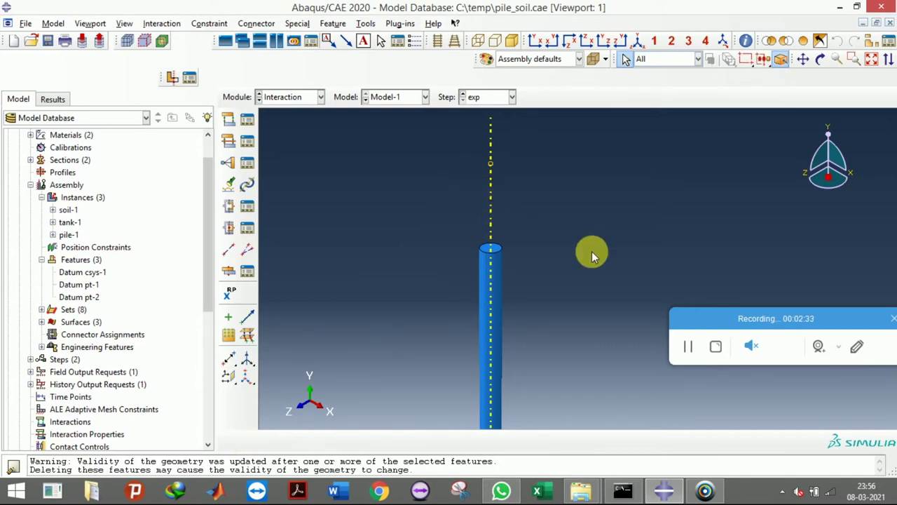
Create a reference point at the new datum point above the pile.
left_click(227, 295)
left_click(491, 165)
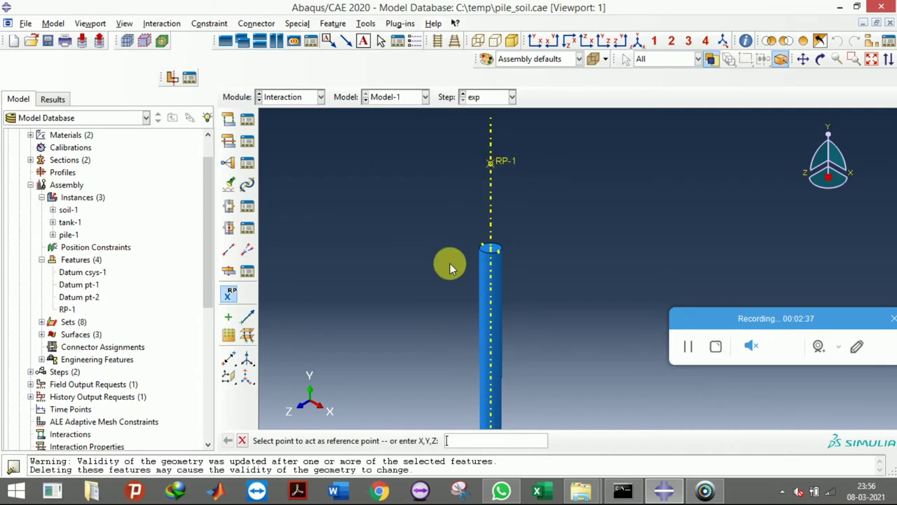
Examine the reference point above the pile head and how the pile meets the soil surface.
scroll(467, 266, "down", 2)
scroll(388, 198, "down", 4)
scroll(422, 250, "up", 3)
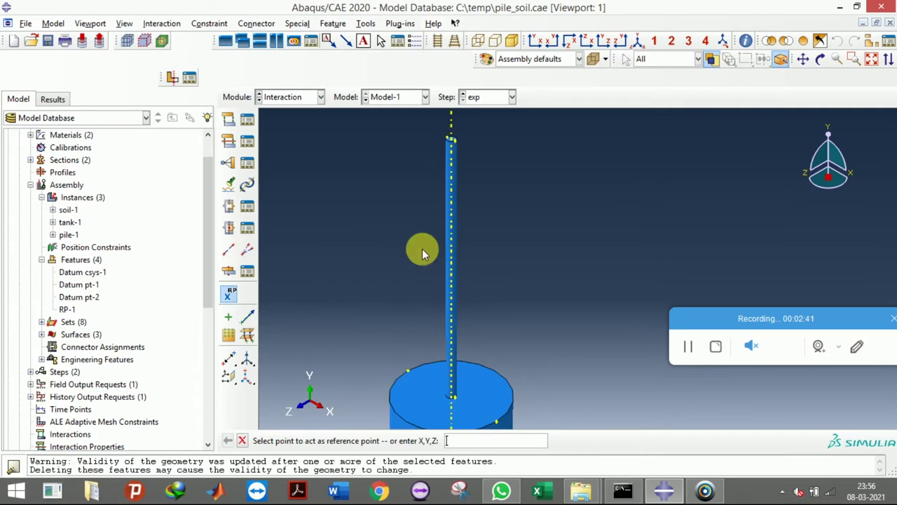
scroll(429, 242, "down", 1)
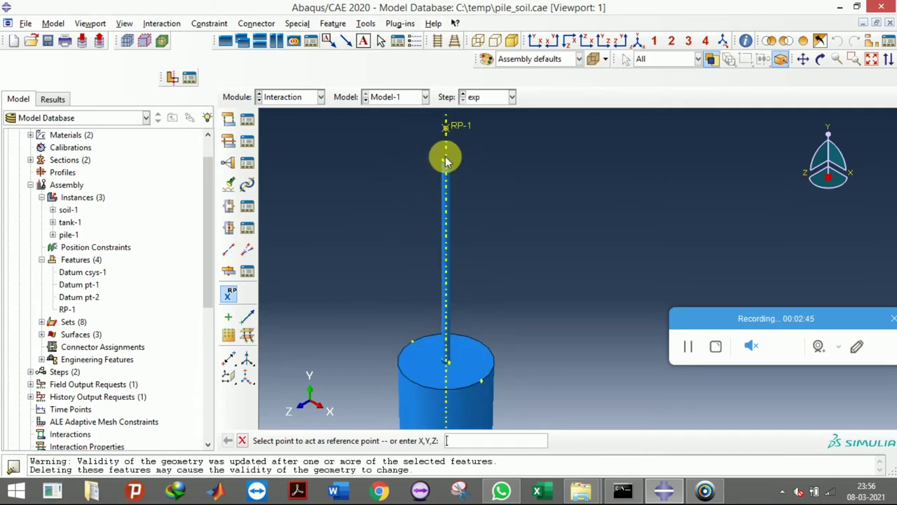
scroll(459, 126, "up", 2)
scroll(445, 228, "down", 2)
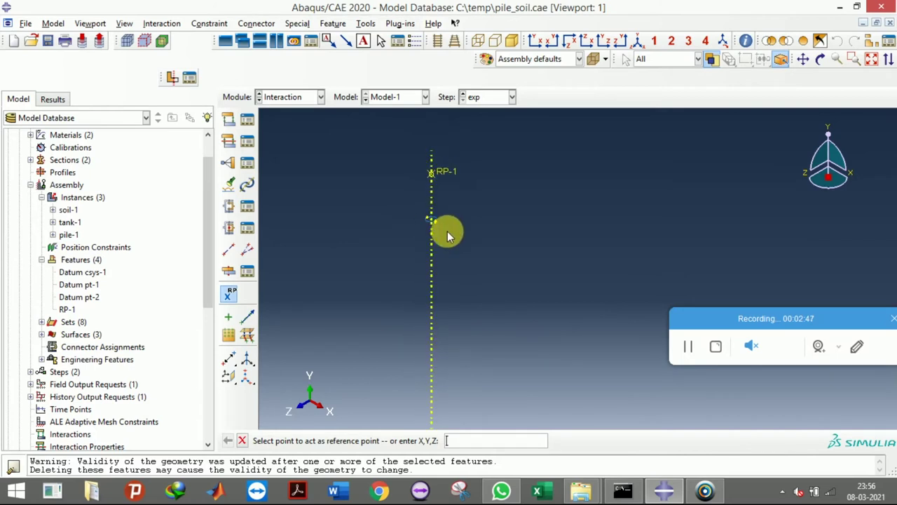
scroll(414, 211, "down", 2)
scroll(420, 257, "up", 2)
scroll(443, 147, "down", 2)
scroll(432, 193, "up", 2)
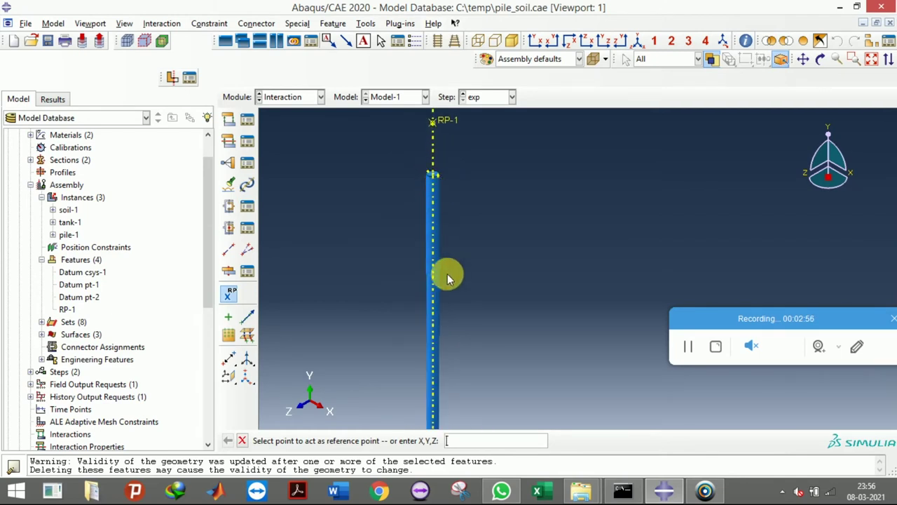
scroll(452, 186, "down", 2)
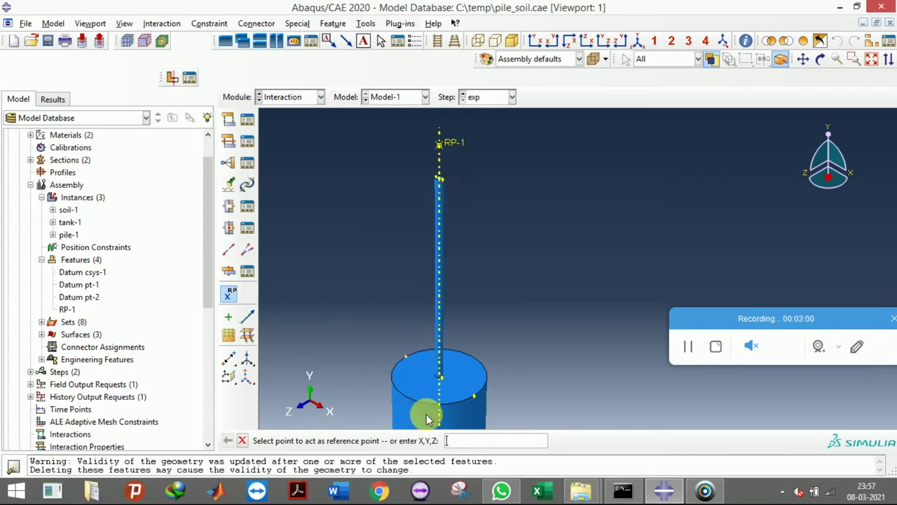
scroll(441, 373, "up", 1)
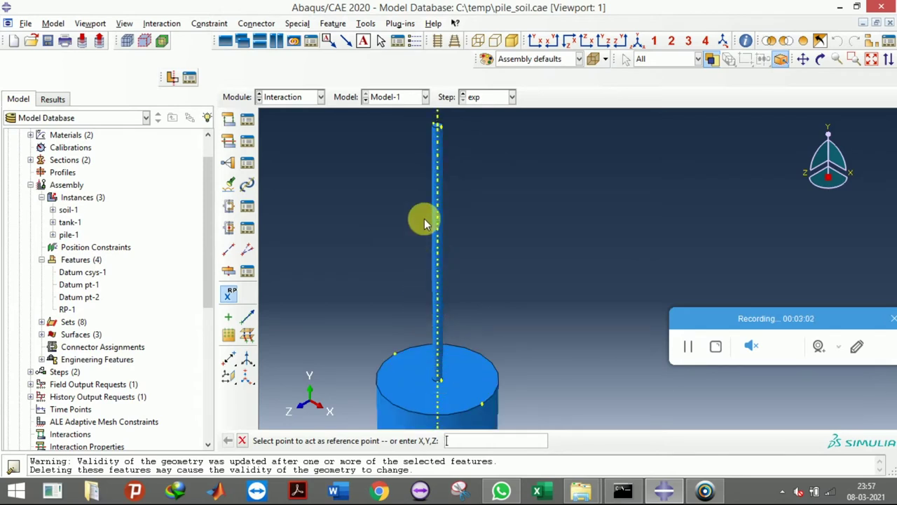
scroll(412, 282, "down", 1)
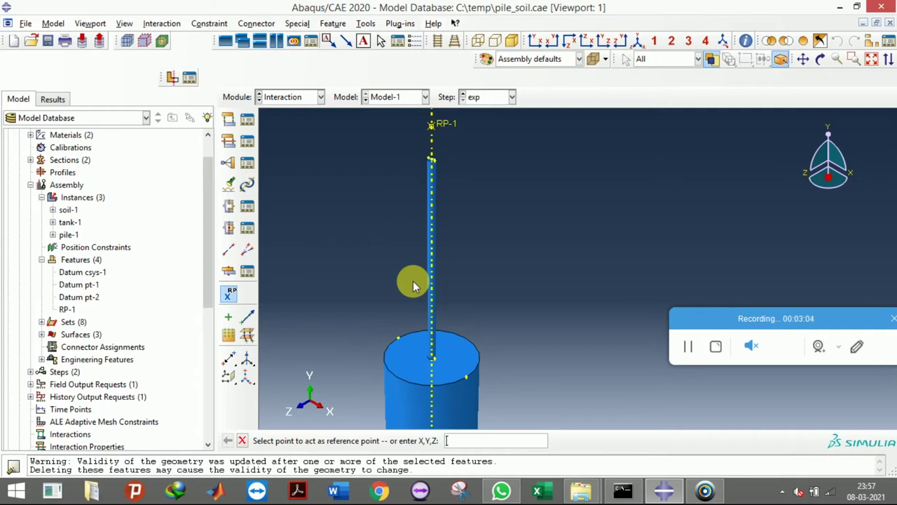
scroll(415, 342, "up", 1)
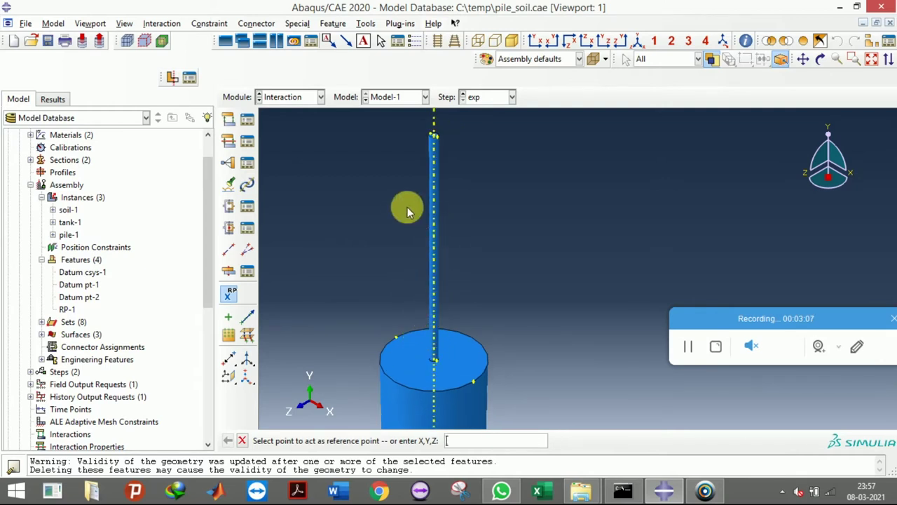
scroll(407, 207, "down", 1)
Start a constraint named rigid of type Rigid body and move its settings dialog clear of the model.
left_click(231, 165)
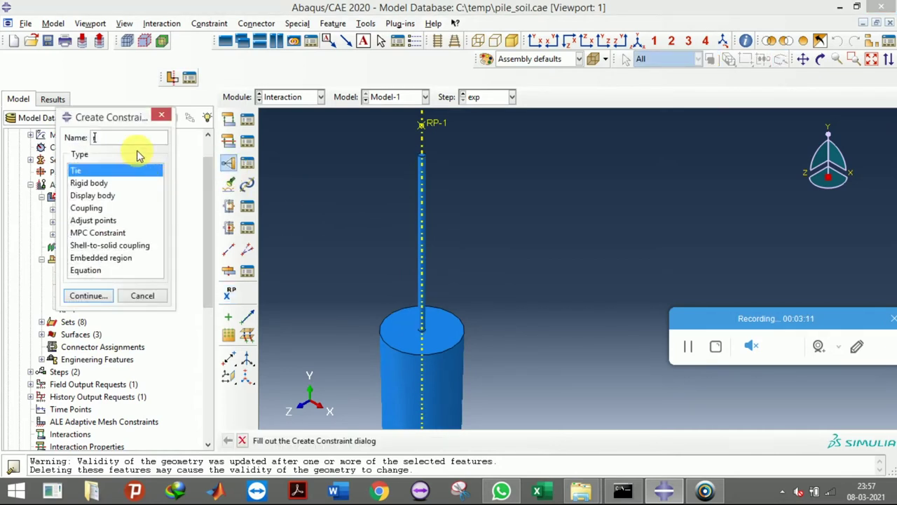
type("rigid")
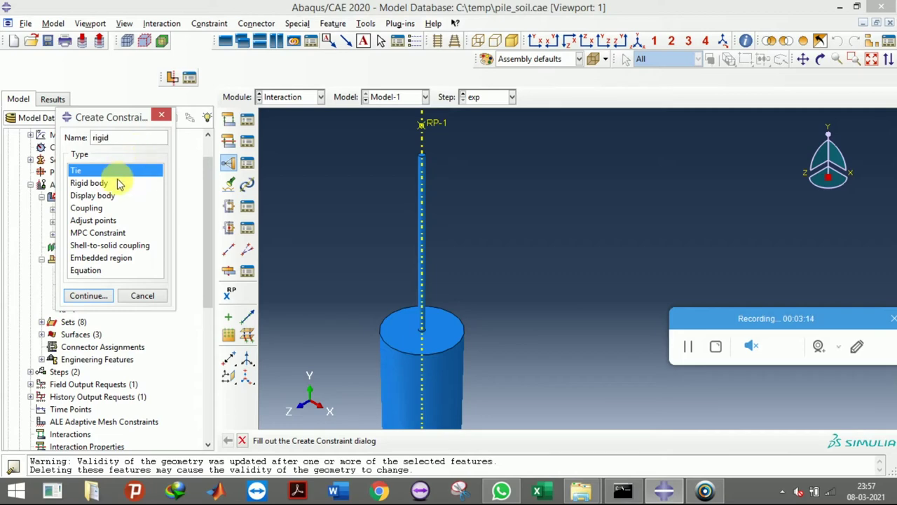
left_click(84, 209)
left_click(90, 183)
left_click(88, 296)
left_click_drag(152, 167, 211, 154)
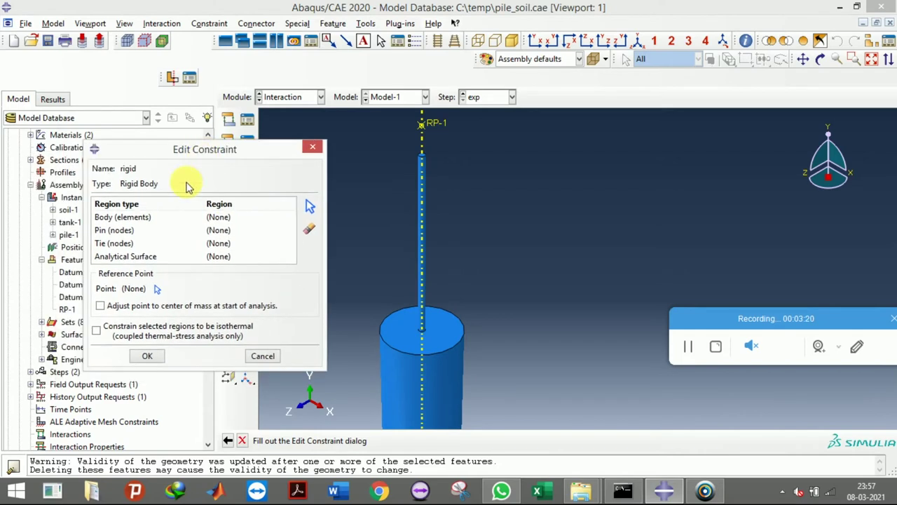
Hide the soil-1 and tank-1 instances in the assembly display options so only the pile is shown.
left_click(129, 27)
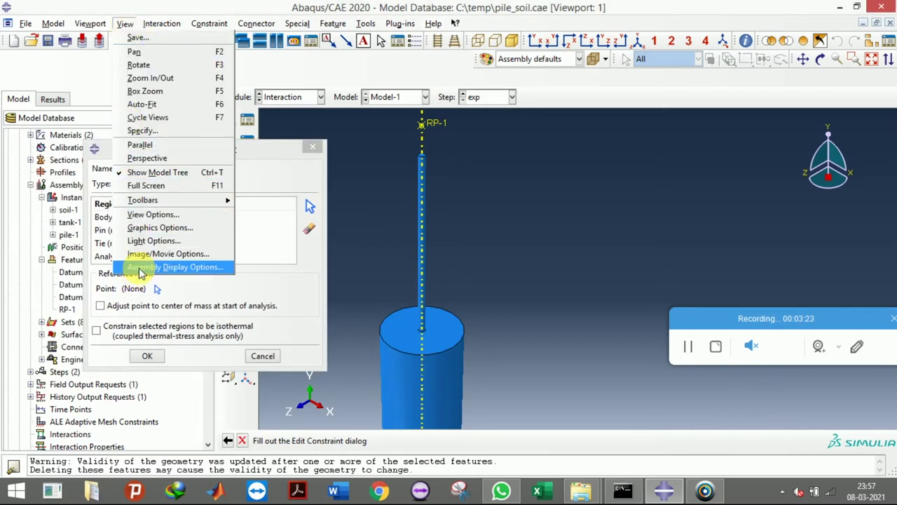
left_click(140, 271)
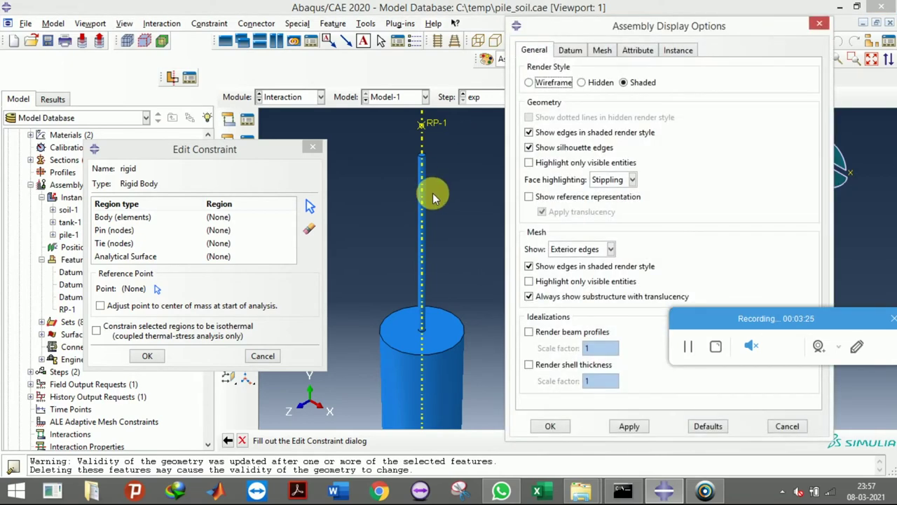
left_click_drag(705, 23, 813, 20)
left_click_drag(765, 317, 774, 434)
left_click(870, 35)
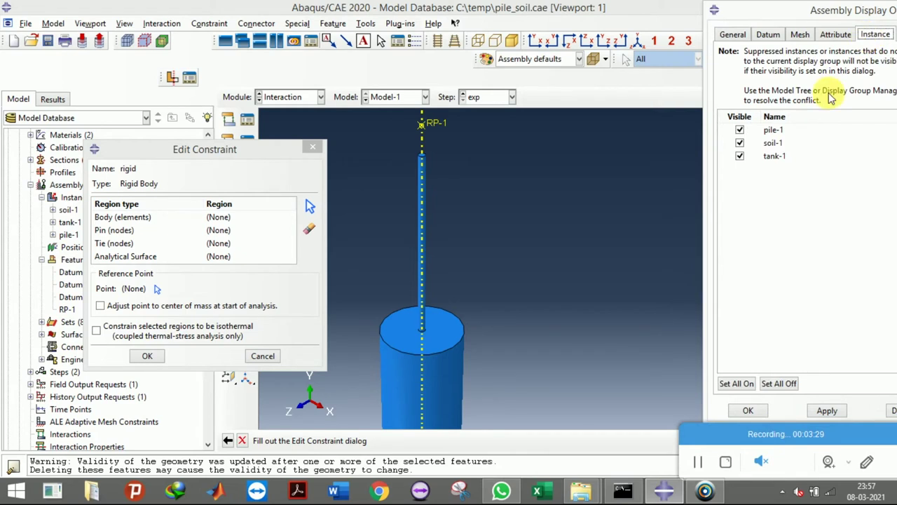
left_click(739, 143)
left_click(740, 155)
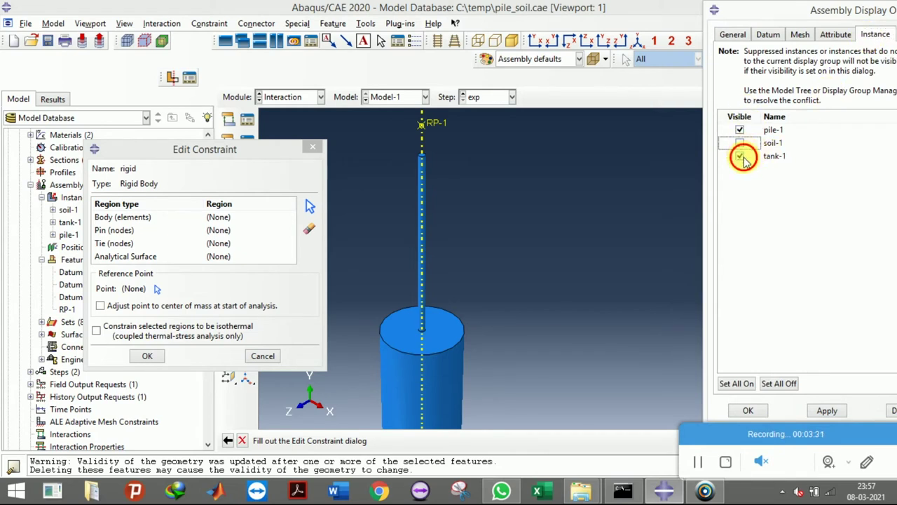
left_click(826, 411)
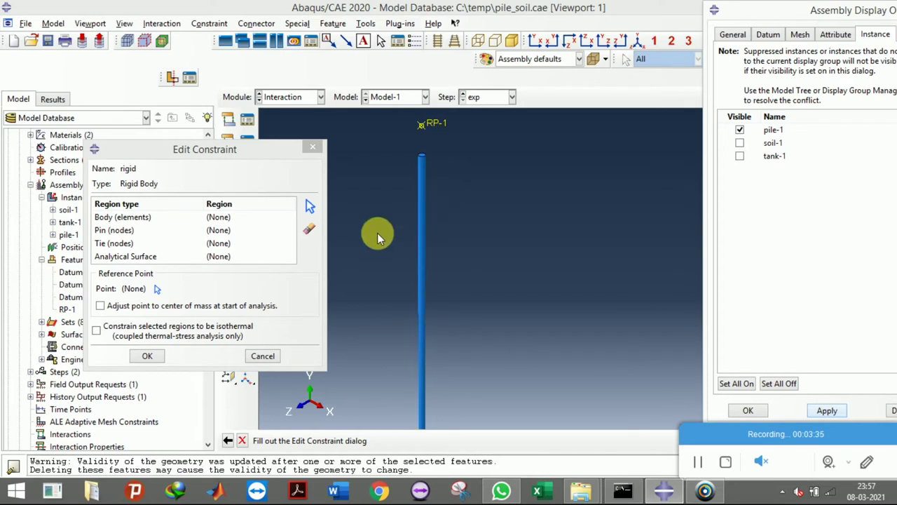
Assign the whole pile as the Body (elements) region of the rigid body constraint.
scroll(377, 232, "down", 2)
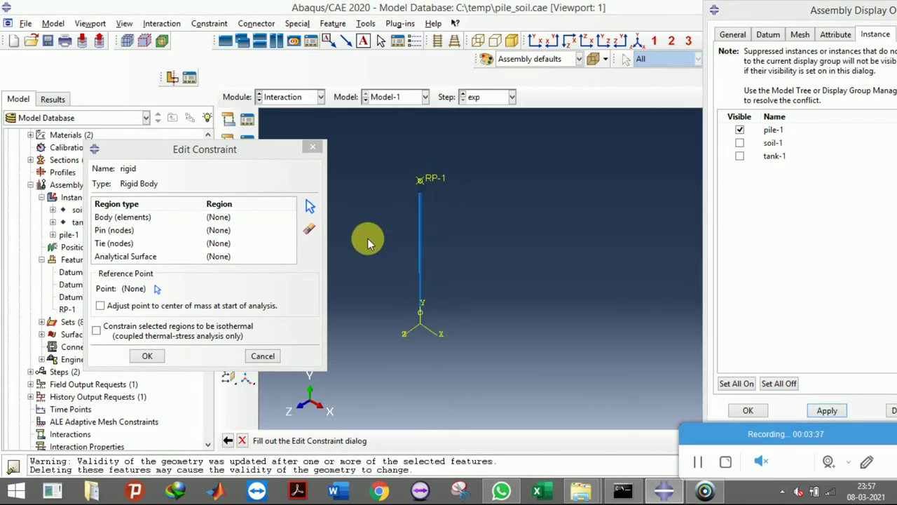
left_click(126, 217)
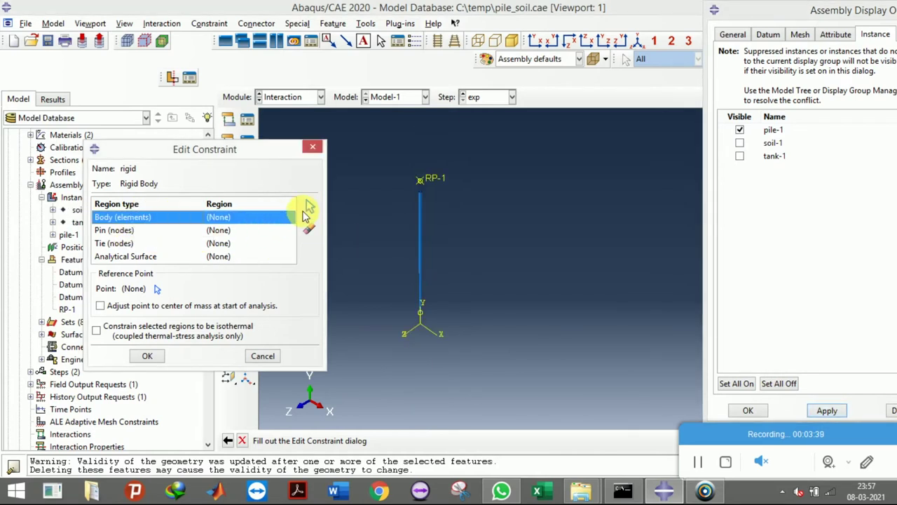
left_click(310, 205)
left_click_drag(400, 163, 487, 365)
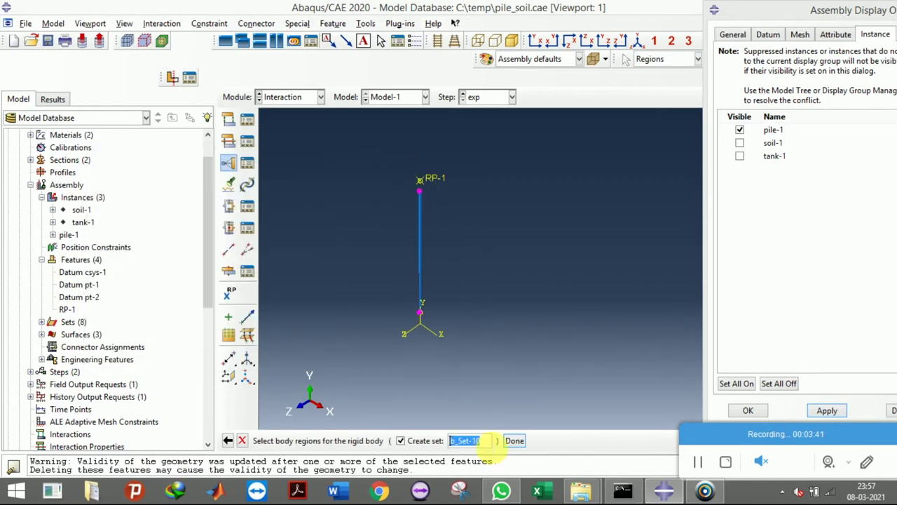
left_click(516, 441)
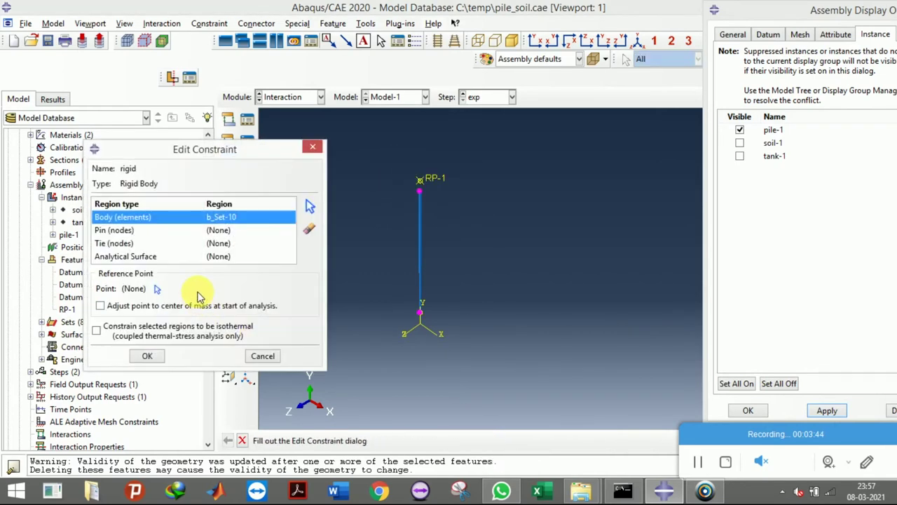
Assign the pile as the Tie (nodes) region of the rigid body constraint.
left_click(200, 244)
left_click(311, 208)
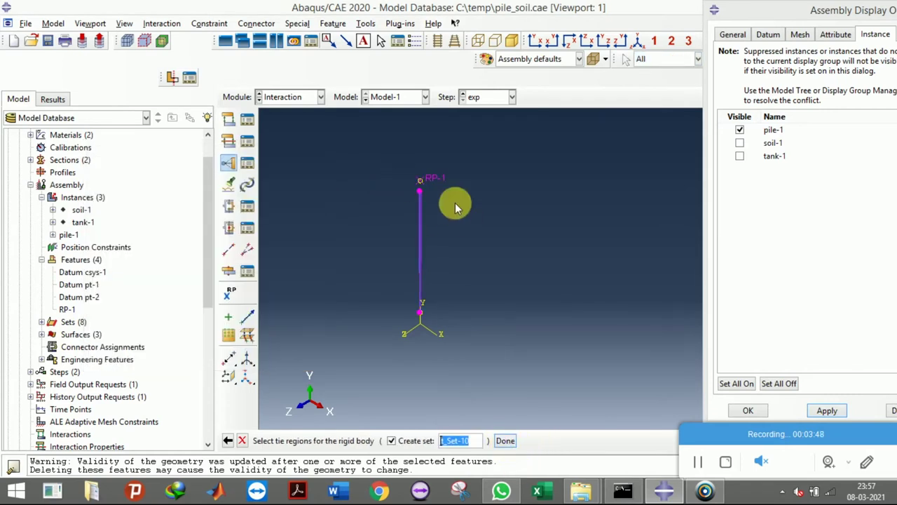
scroll(421, 167, "down", 2)
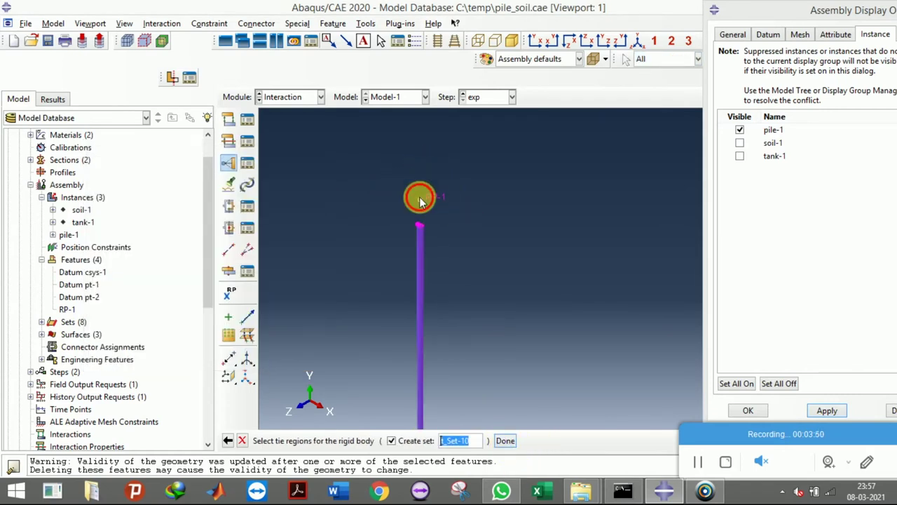
left_click_drag(442, 201, 468, 213)
scroll(501, 322, "up", 3)
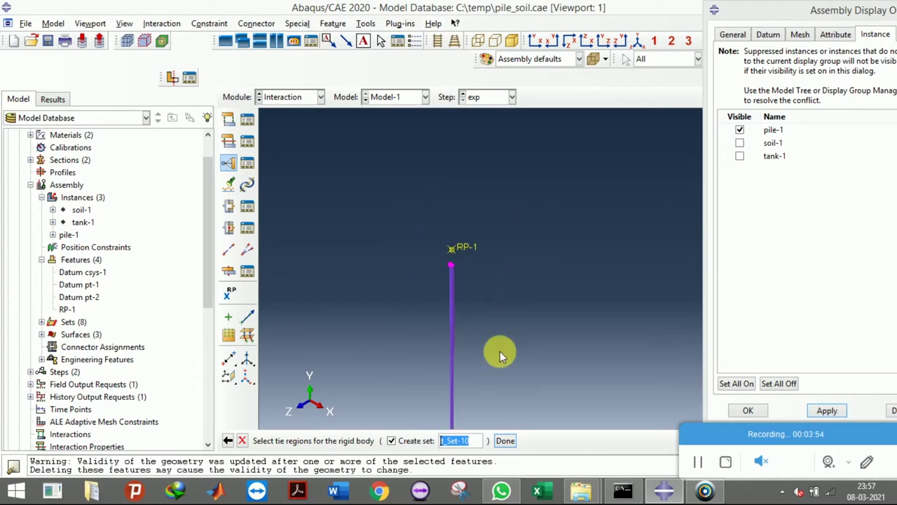
left_click(505, 440)
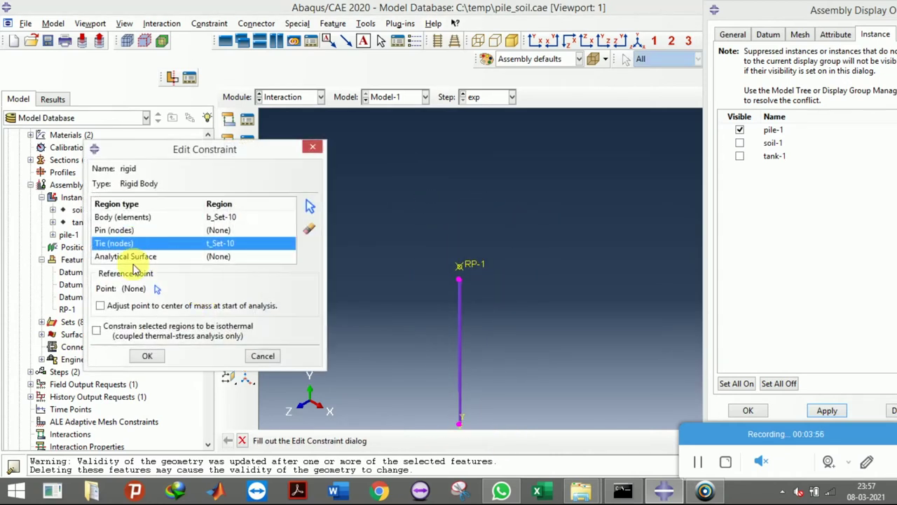
Pick RP-1 above the pile head as the constraint's reference point and finish the rigid body constraint.
left_click(156, 293)
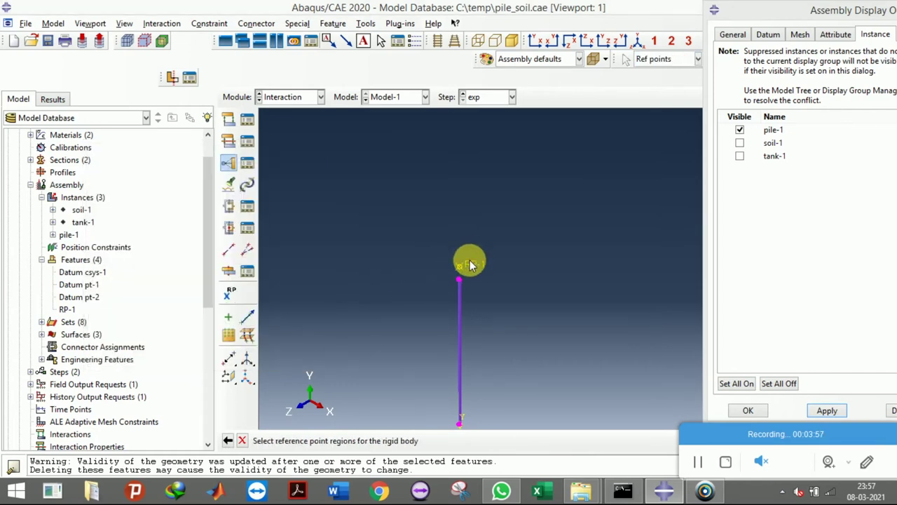
left_click(469, 265)
left_click(148, 357)
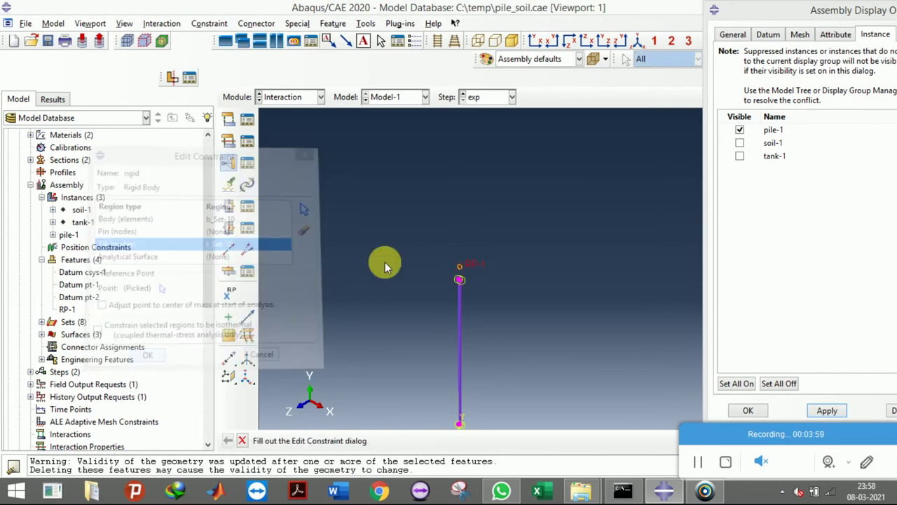
Make all instances visible again, bringing back soil-1 and tank-1 alongside the pile.
scroll(428, 257, "up", 3)
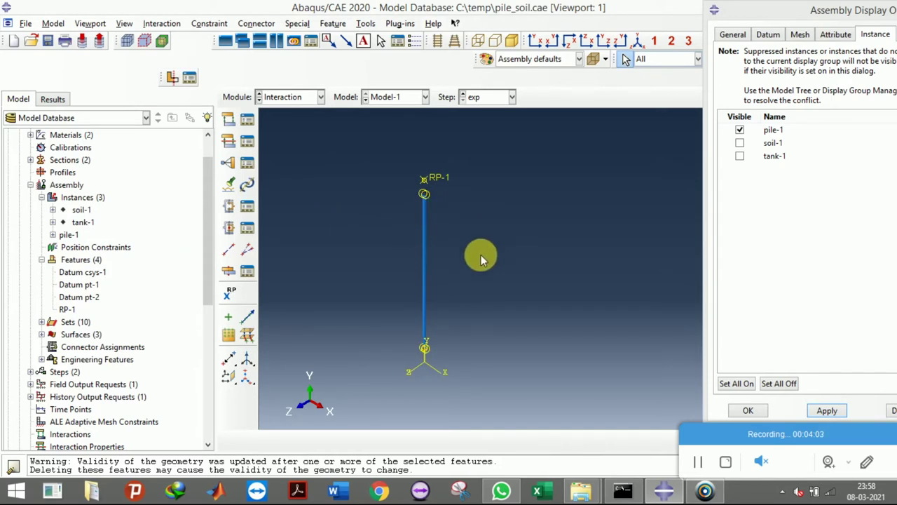
left_click(740, 143)
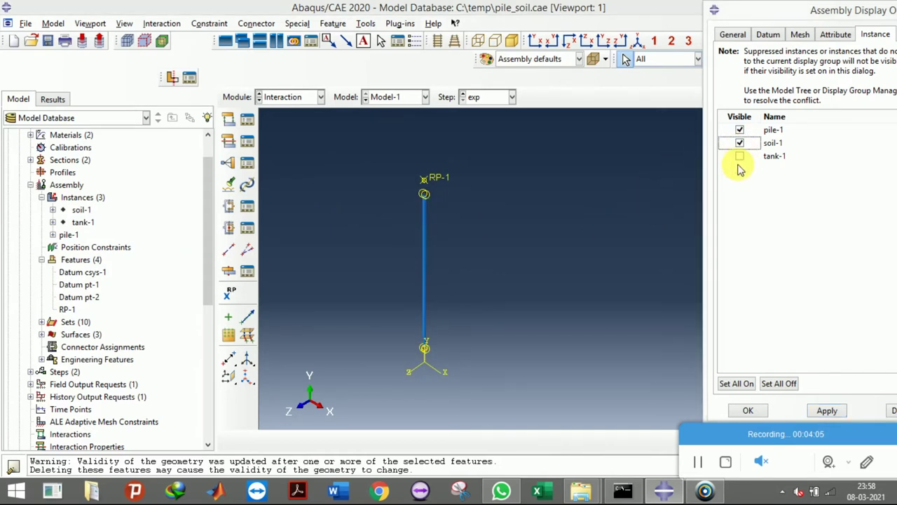
left_click(740, 143)
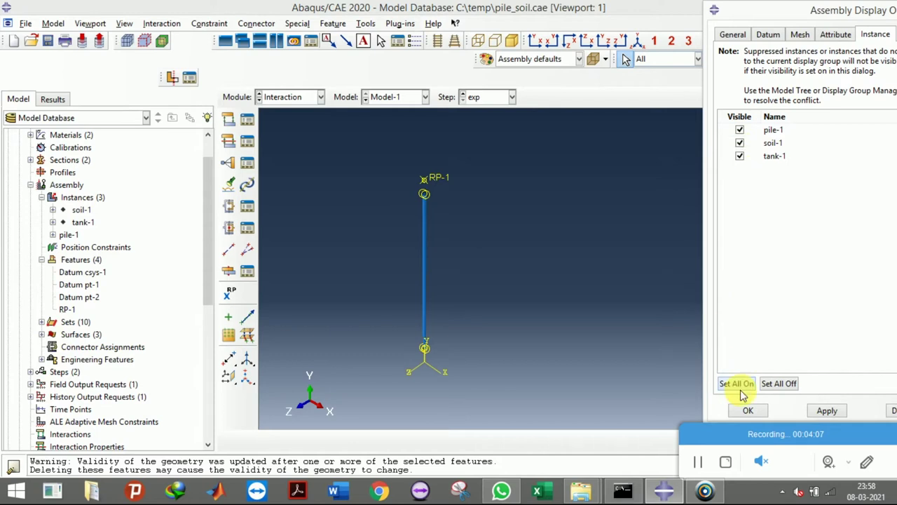
left_click(827, 411)
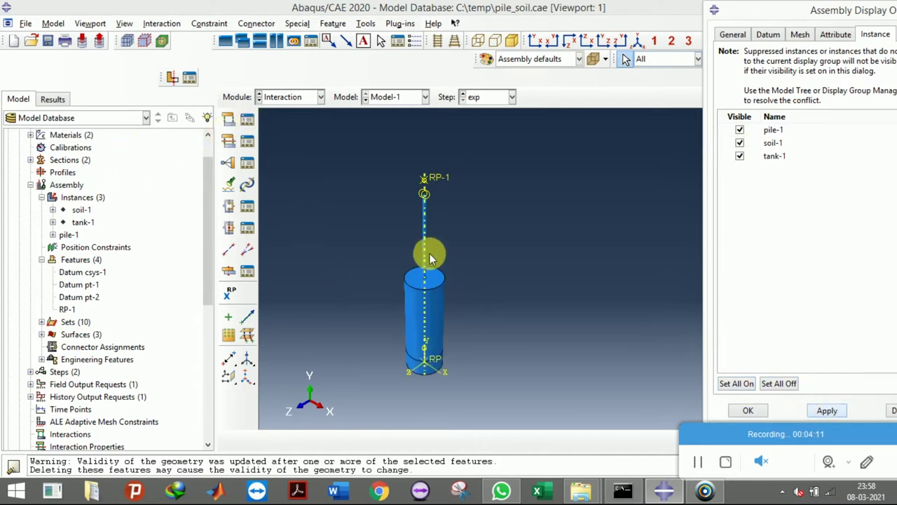
Start a General contact (Explicit) interaction in the Initial step and move its settings dialog clear of the model.
scroll(422, 219, "up", 3)
left_click(392, 217)
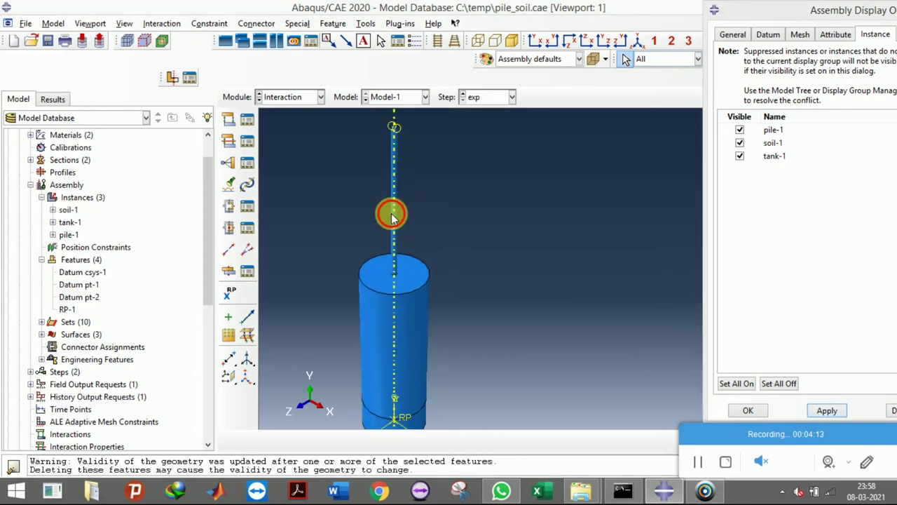
scroll(446, 198, "down", 1)
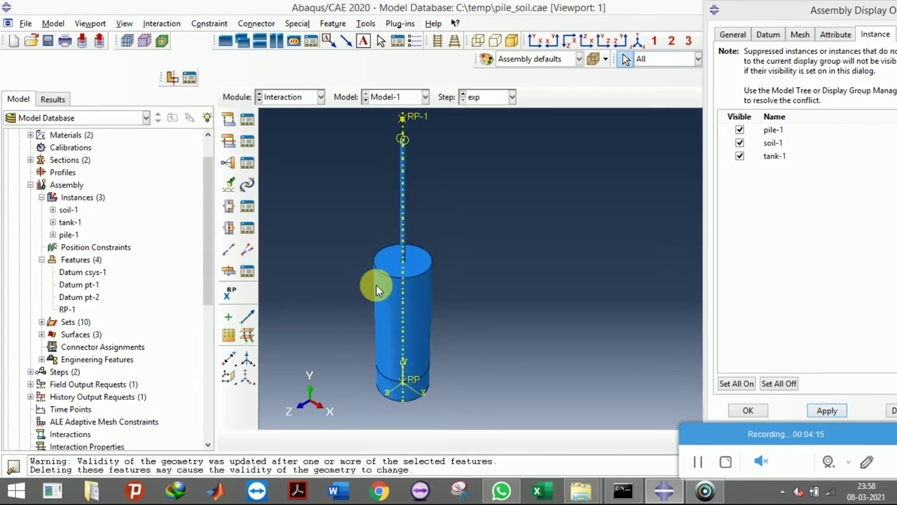
left_click(228, 121)
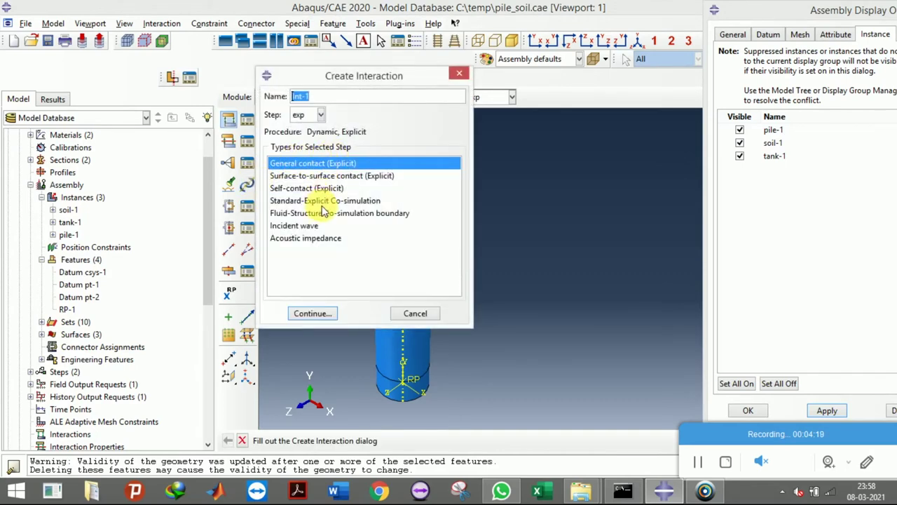
left_click(315, 115)
left_click(312, 131)
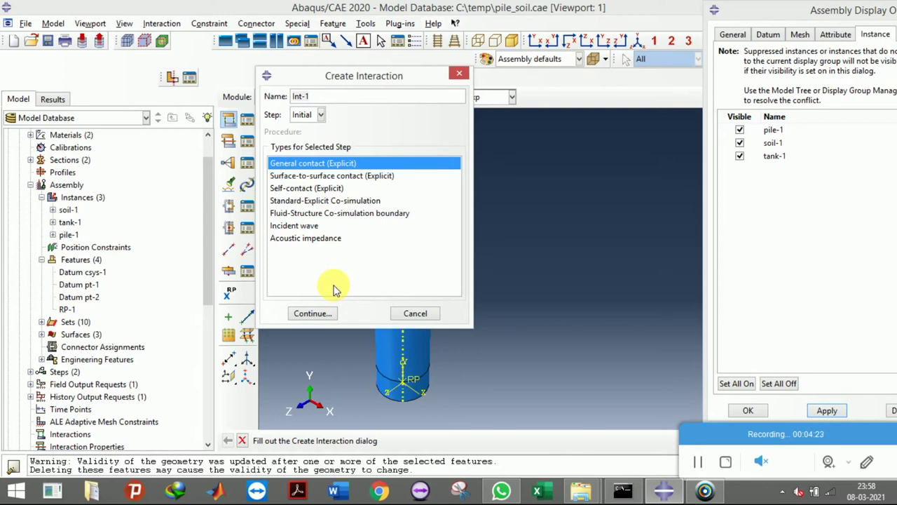
scroll(674, 172, "down", 3)
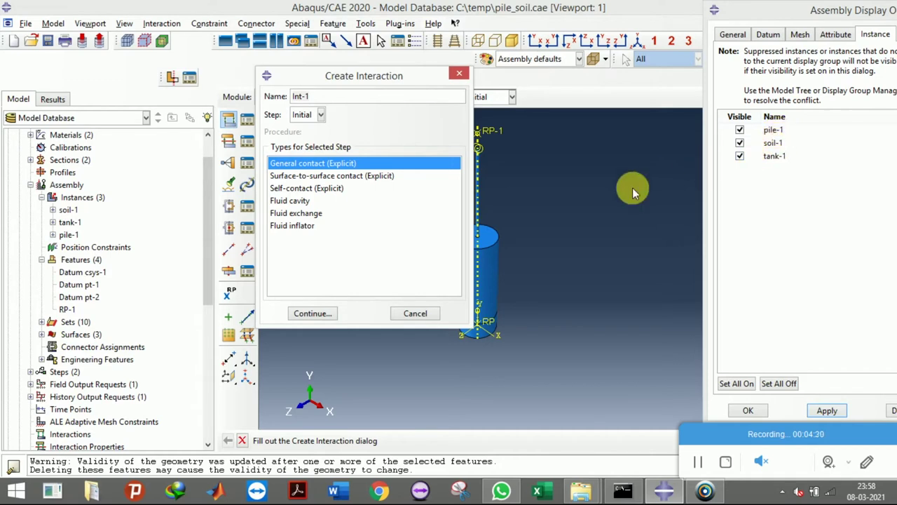
left_click_drag(567, 244, 537, 234, "ctrl+alt")
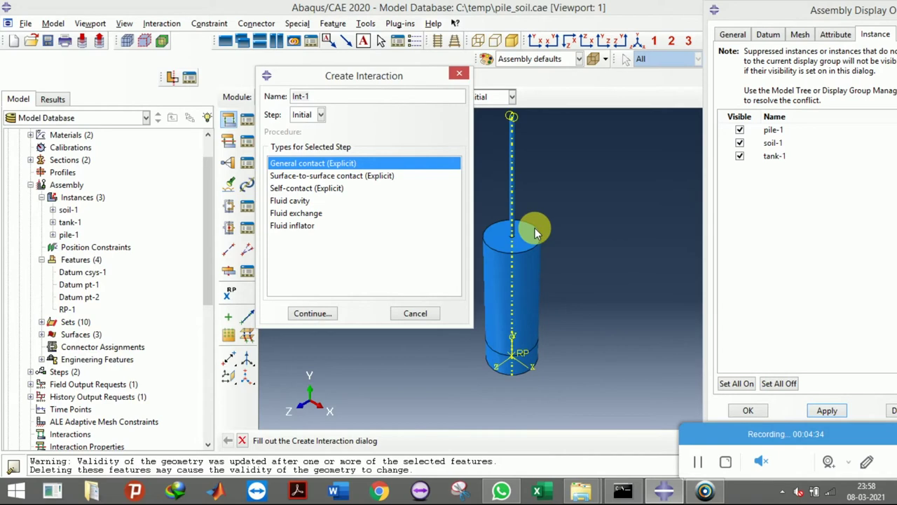
left_click(313, 313)
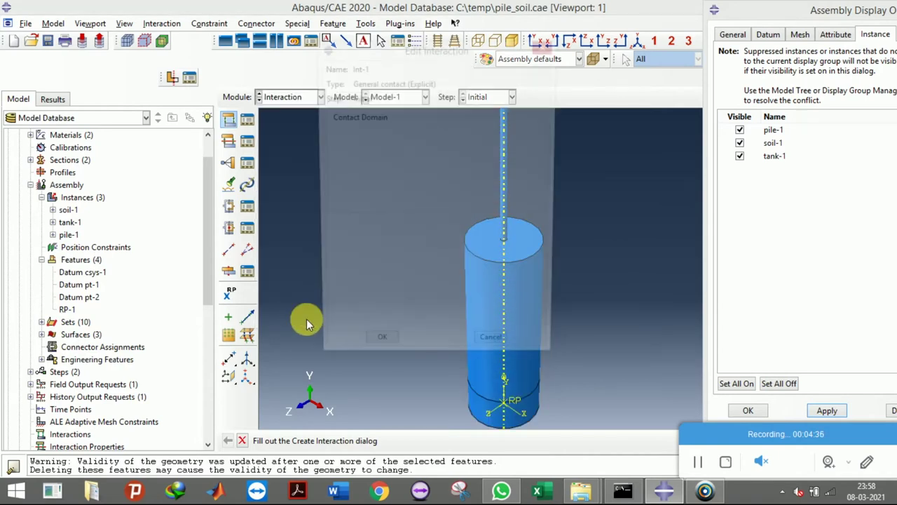
left_click_drag(477, 42, 237, 83)
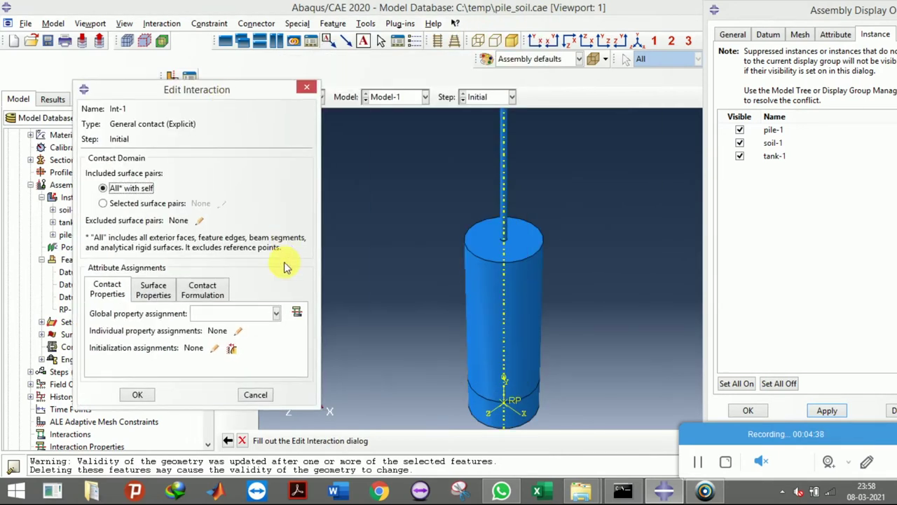
Create a contact property for the interaction with tangential behavior using Penalty friction and a coefficient of 0.75.
left_click(297, 313)
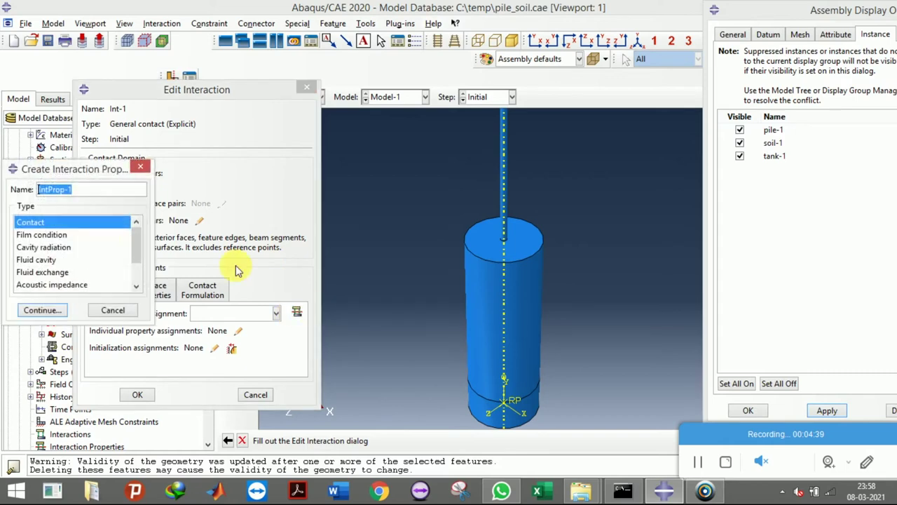
left_click(33, 310)
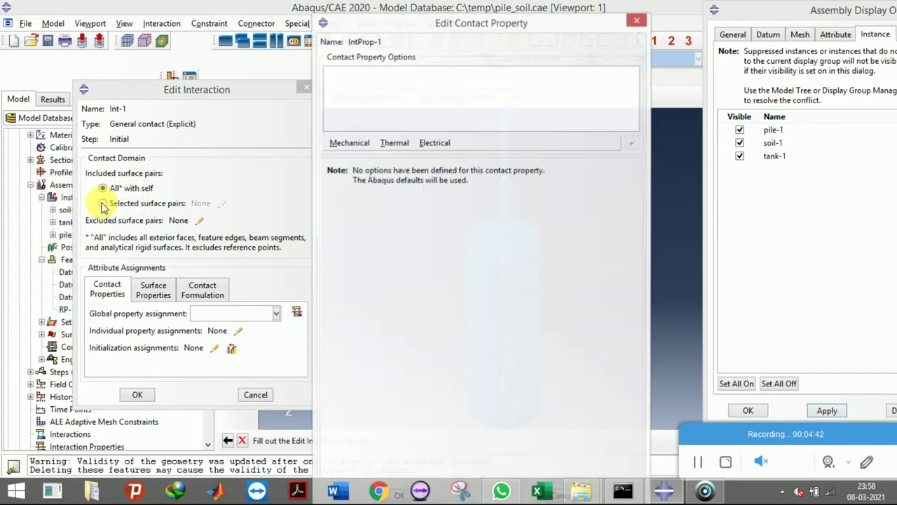
left_click(347, 143)
left_click(348, 158)
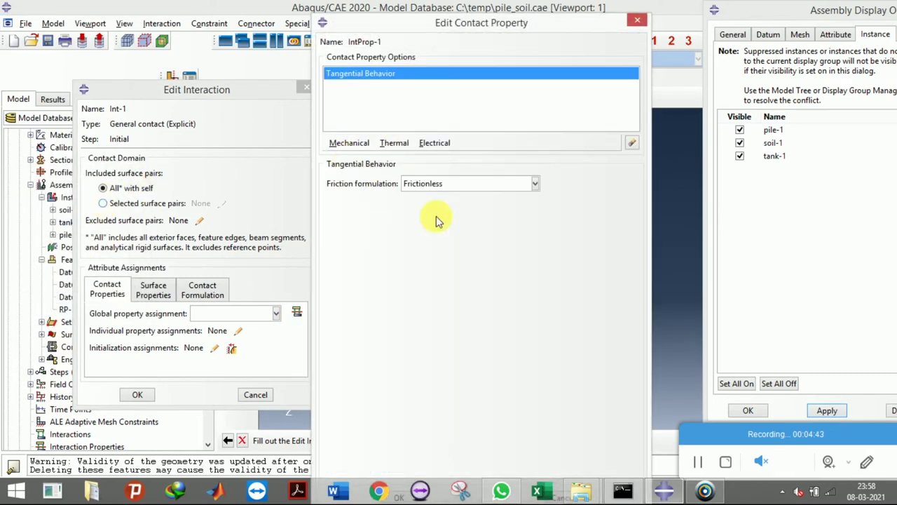
left_click(470, 185)
left_click(444, 211)
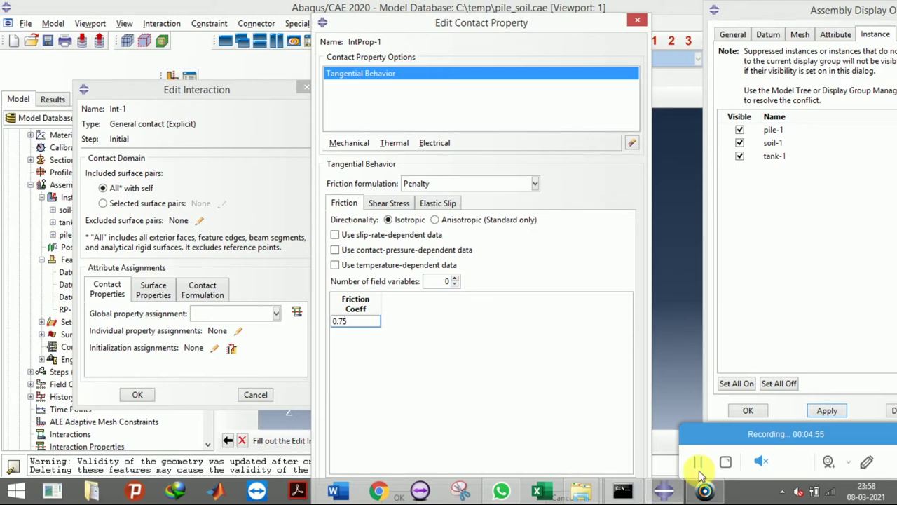
Add normal behavior with "Hard" Contact to the contact property and save it, moving the taskbar off the dialog's lower edge.
left_click_drag(734, 493, 878, 281)
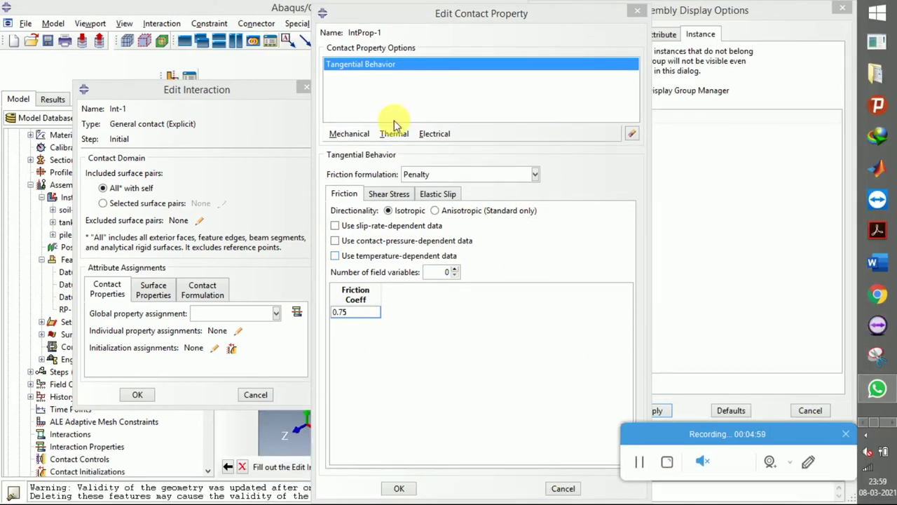
left_click(350, 135)
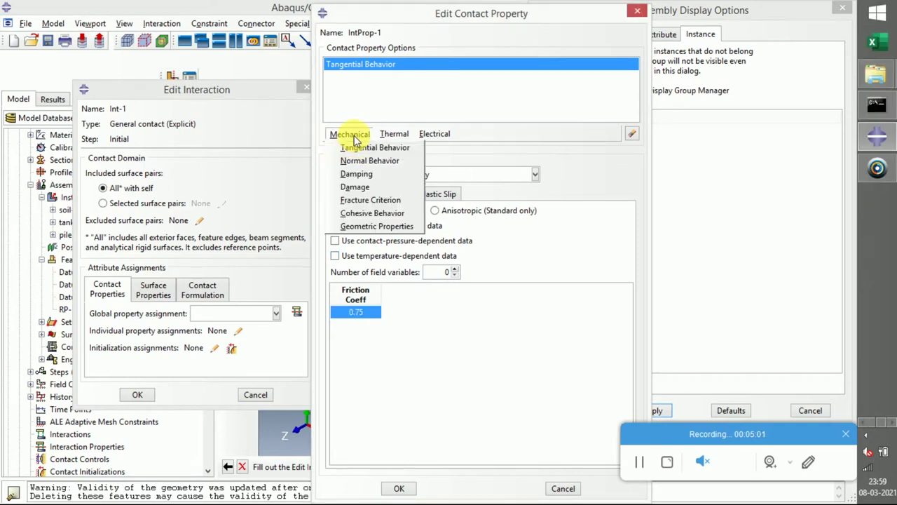
left_click(363, 163)
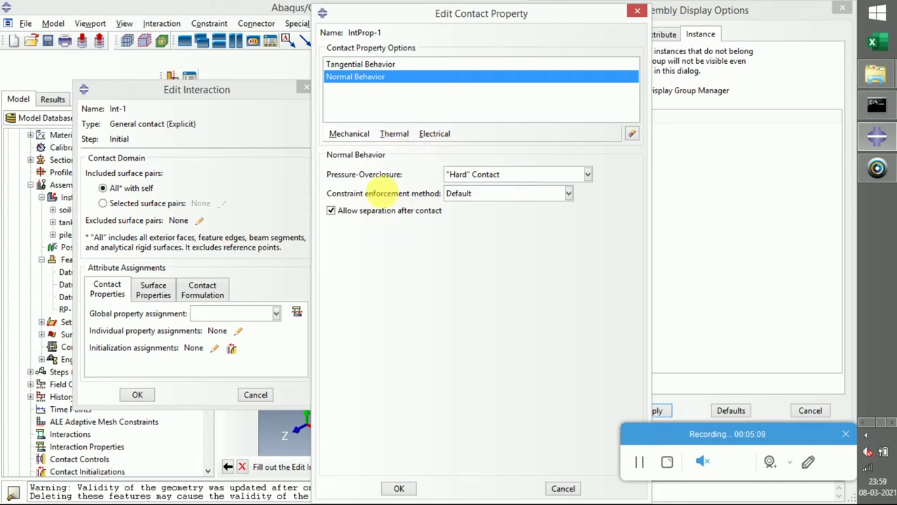
left_click(396, 488)
Assign the new contact property as the general contact's global property and finish the interaction.
left_click(210, 313)
left_click(216, 329)
left_click(137, 394)
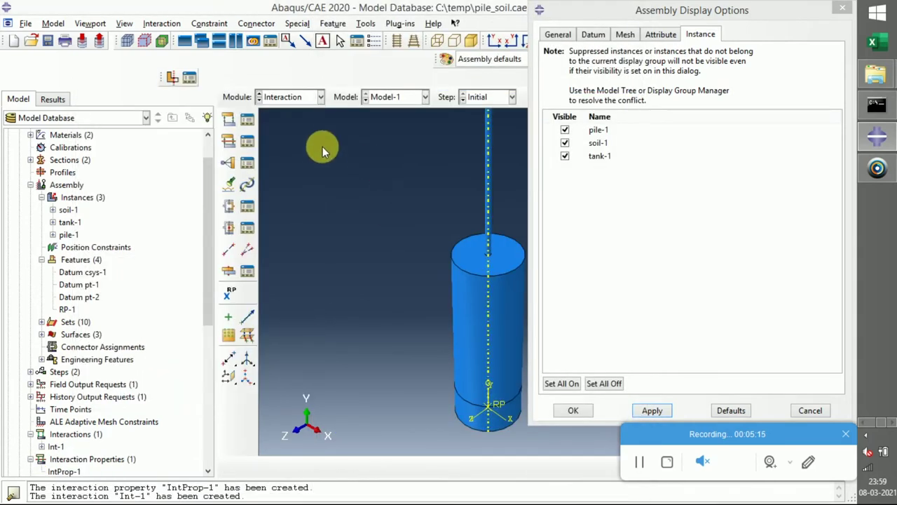
Create a Tie constraint named "tie".
scroll(368, 199, "up", 2)
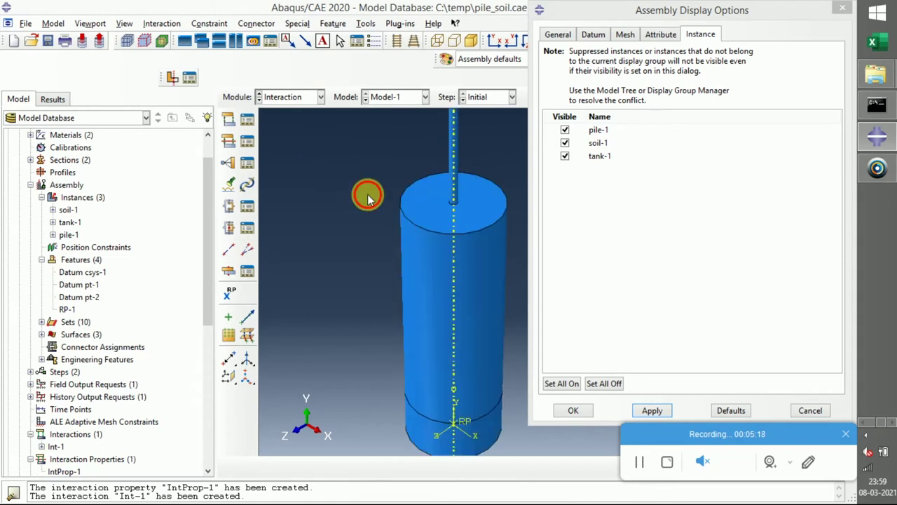
left_click_drag(419, 234, 418, 230)
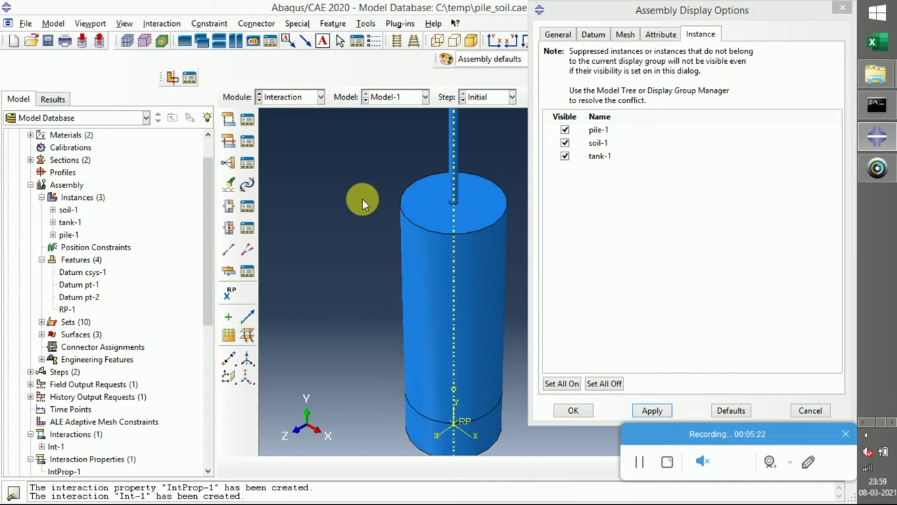
left_click(230, 163)
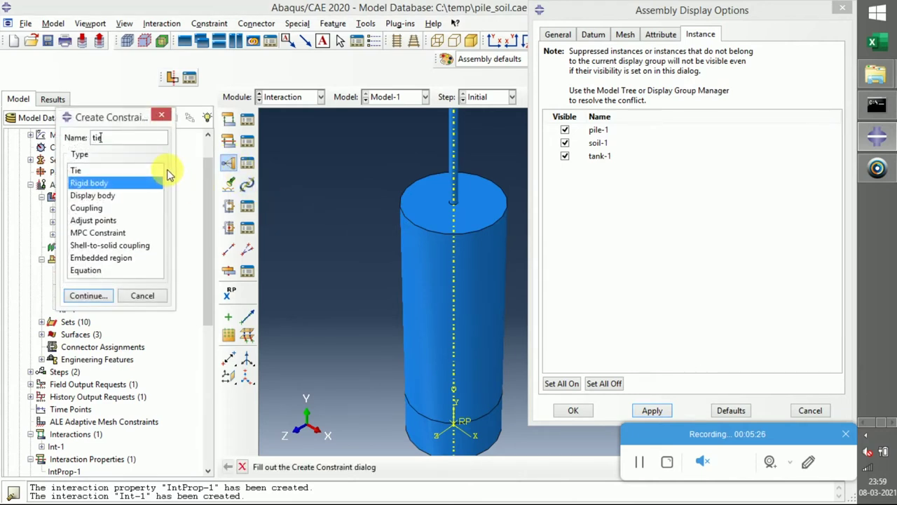
left_click(137, 171)
left_click(91, 296)
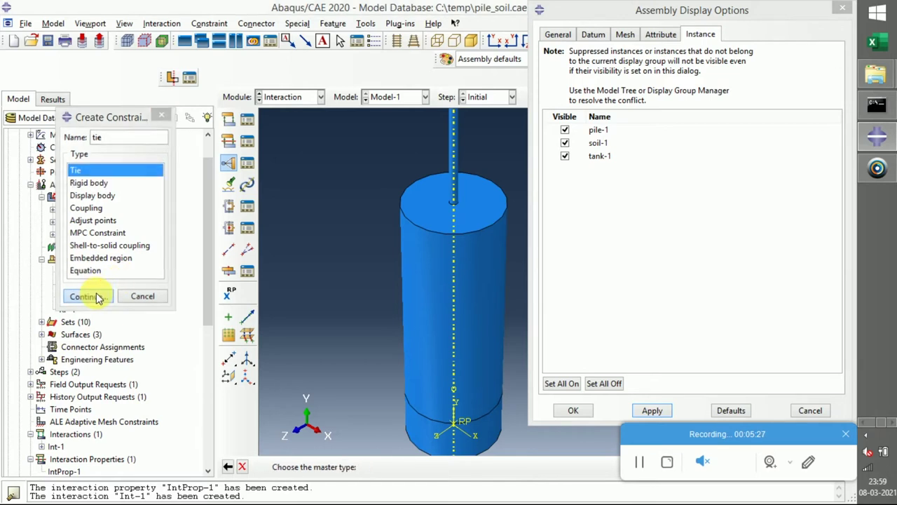
Hide the pile-1 and soil-1 instances so only tank-1 is displayed, and move the display options dialog clear of the model.
left_click(565, 130)
left_click(566, 143)
left_click(652, 411)
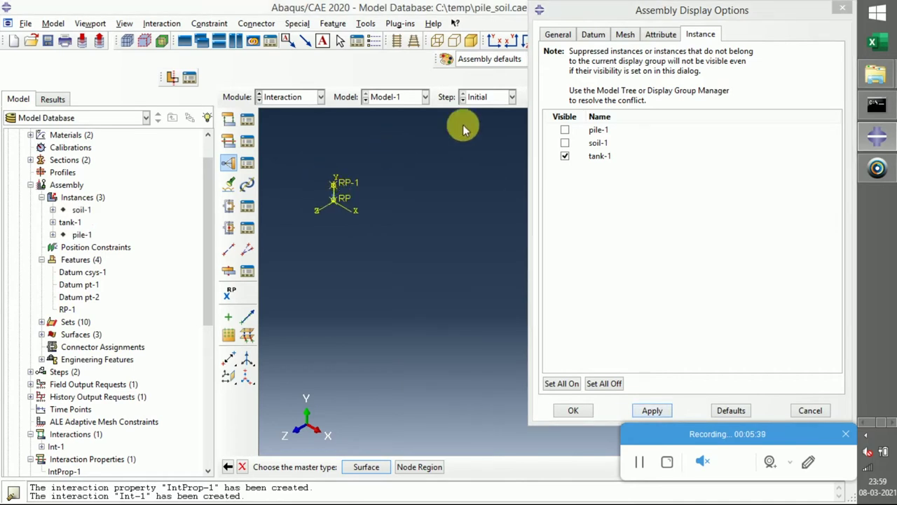
left_click_drag(593, 21, 692, 63)
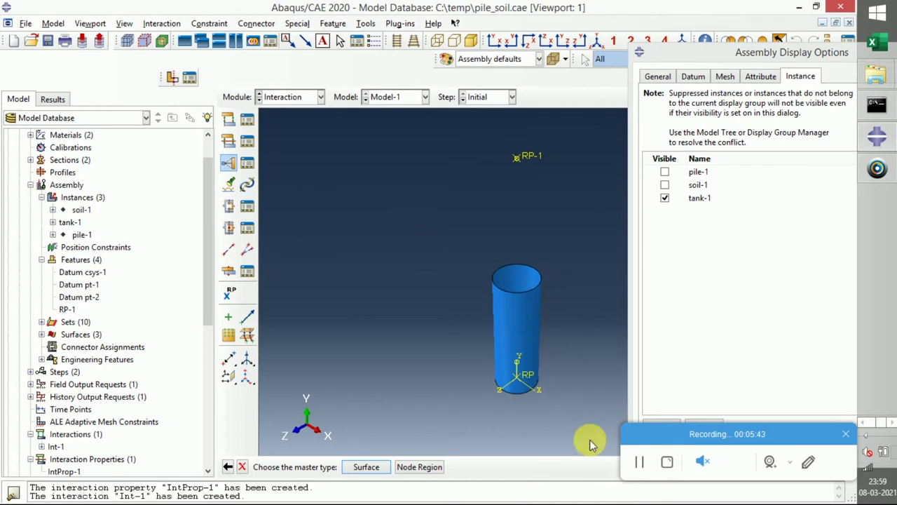
Set the master type to Surface and select all faces of the tank as the master region.
left_click(373, 468)
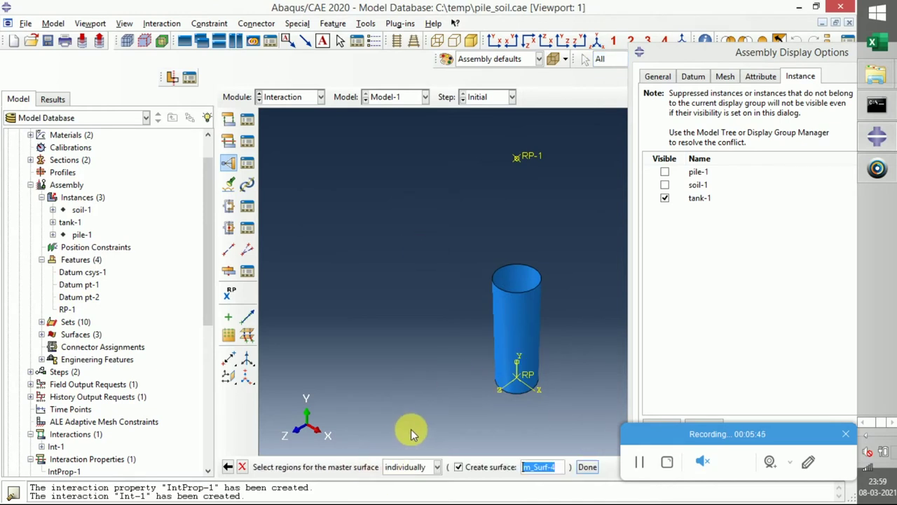
left_click_drag(451, 245, 639, 483)
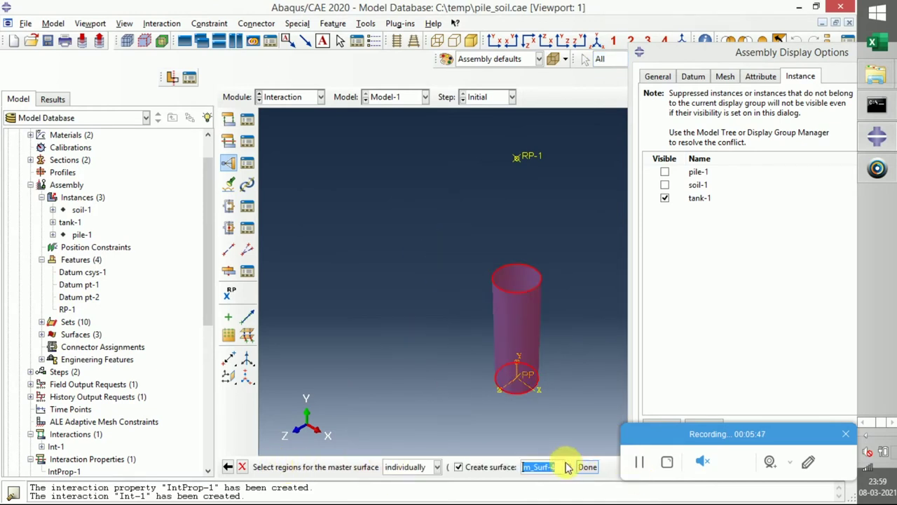
left_click(587, 469)
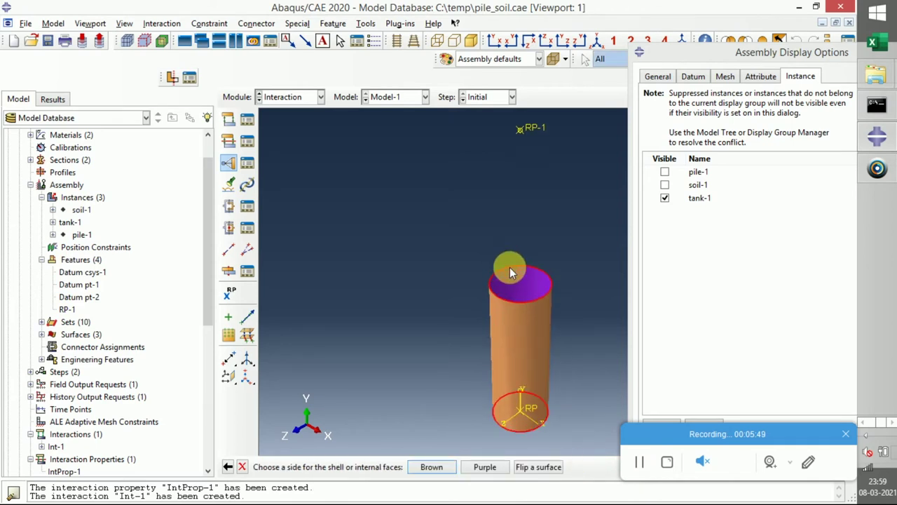
Turn the tank to view its base and flip the bottom face so its side colours match the wall's.
scroll(456, 220, "down", 4)
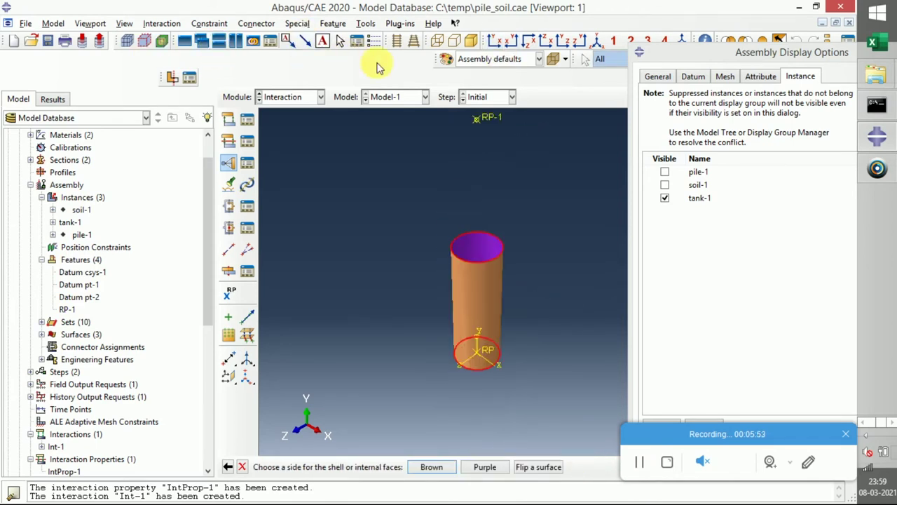
left_click_drag(733, 55, 790, 97)
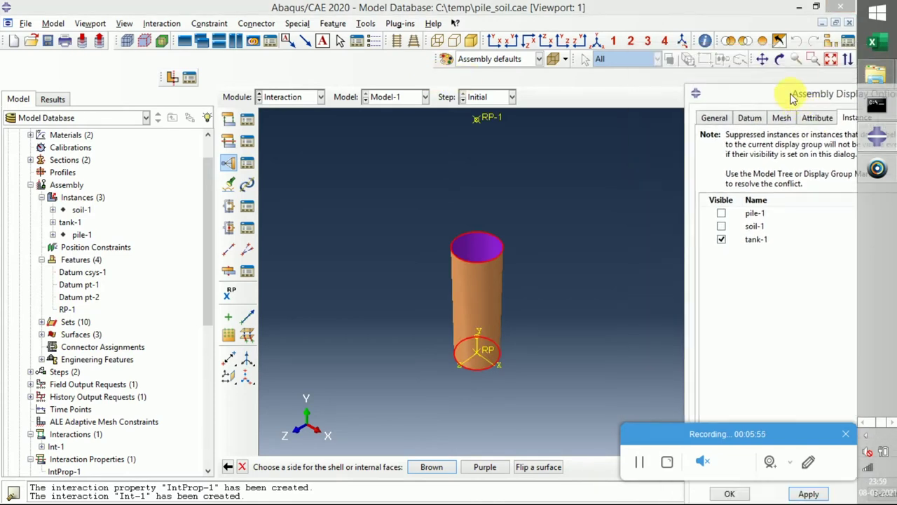
left_click(779, 59)
left_click_drag(593, 297, 568, 173)
left_click_drag(577, 236, 519, 289)
left_click(242, 467)
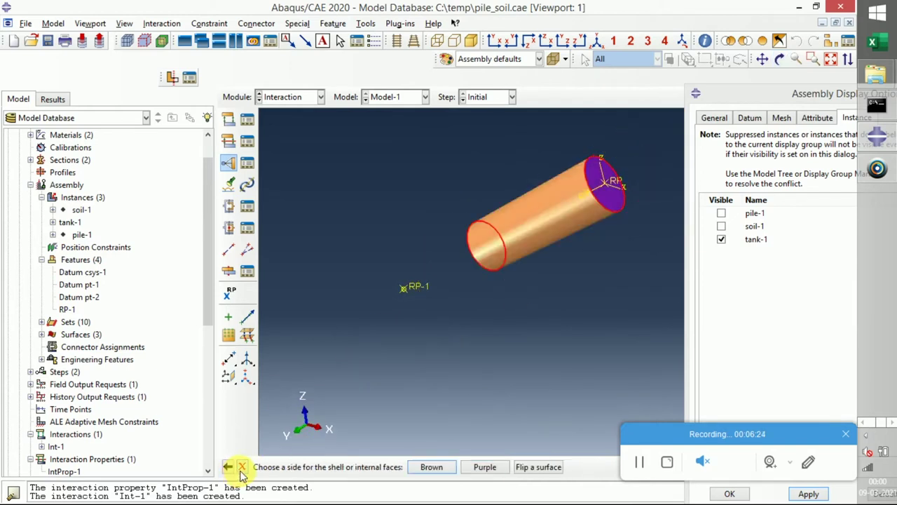
left_click(539, 466)
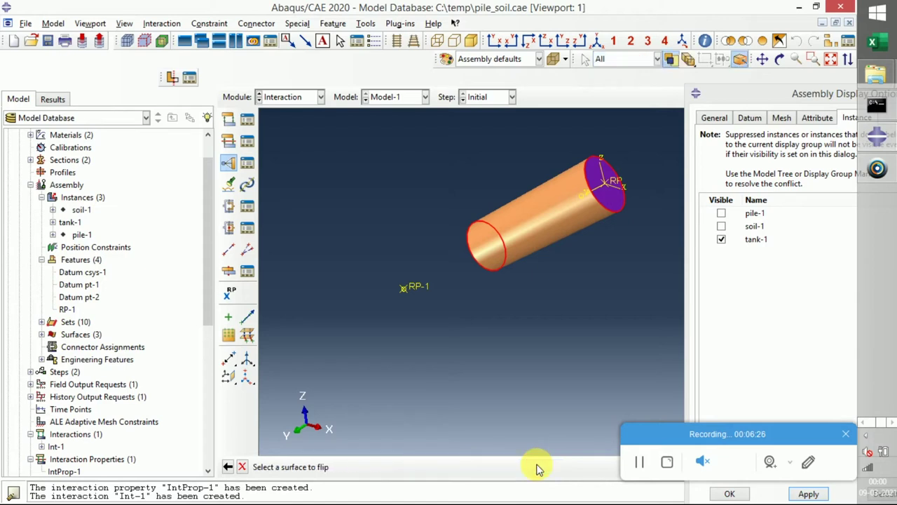
left_click(598, 191)
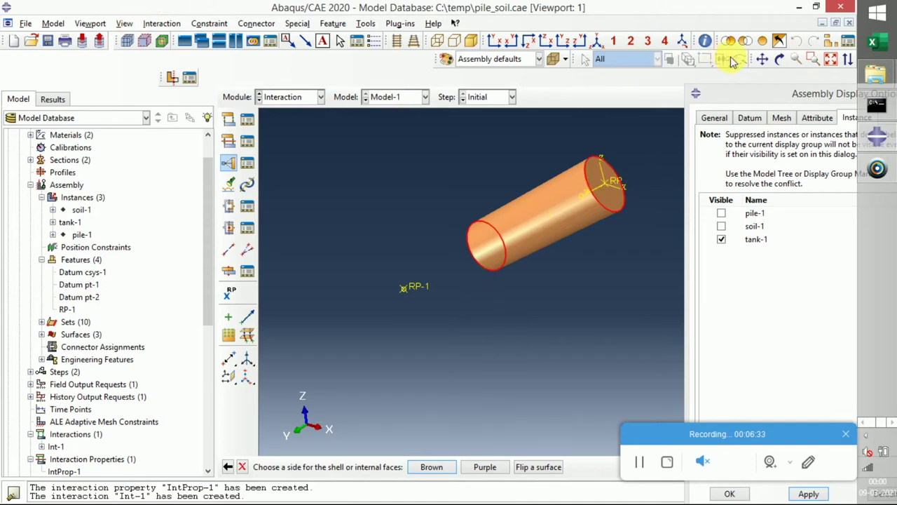
Check the tank's interior and choose the Purple inner side for the master surface.
left_click(779, 60)
left_click_drag(594, 251, 695, 98)
left_click(780, 60)
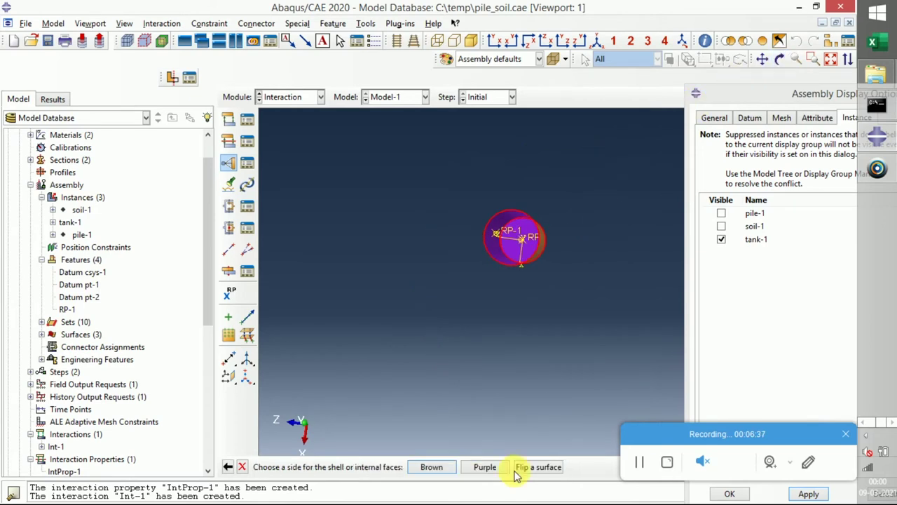
left_click(478, 468)
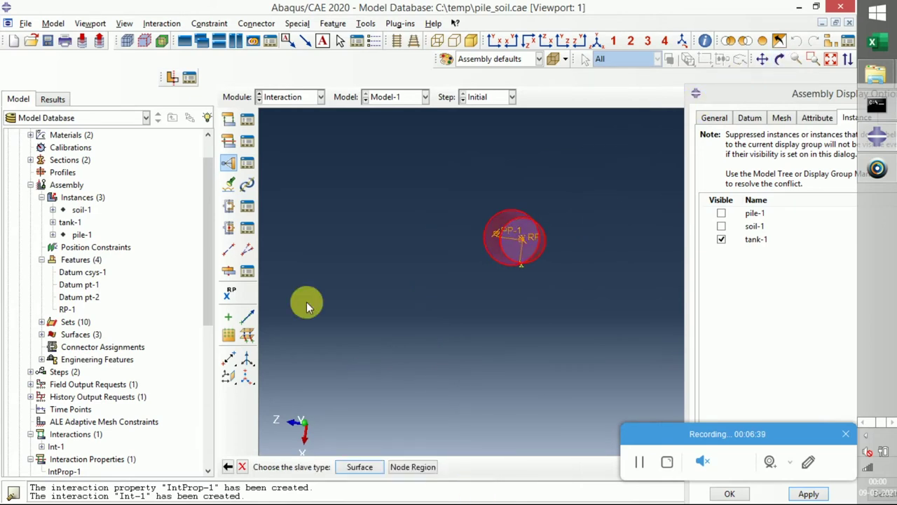
Set the slave type to Surface, then display only the soil-1 instance in the isometric view.
scroll(407, 263, "up", 5)
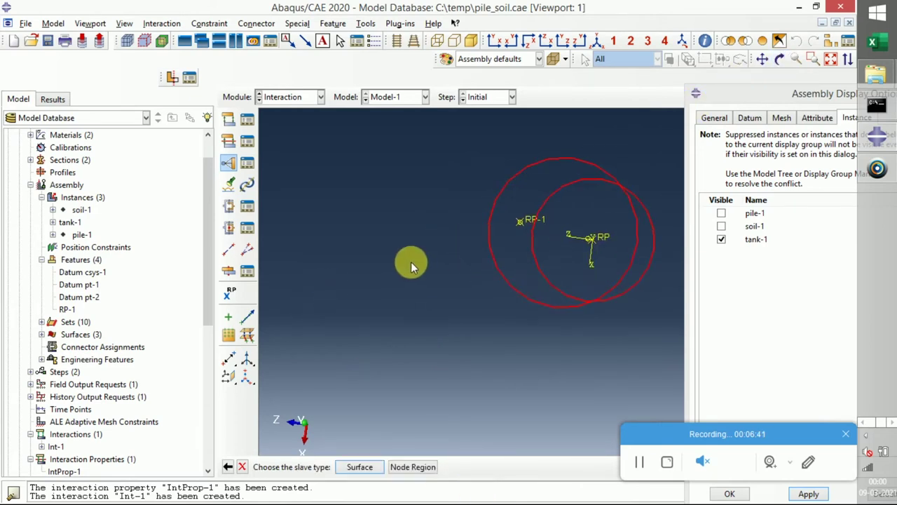
left_click(351, 467)
scroll(368, 289, "down", 5)
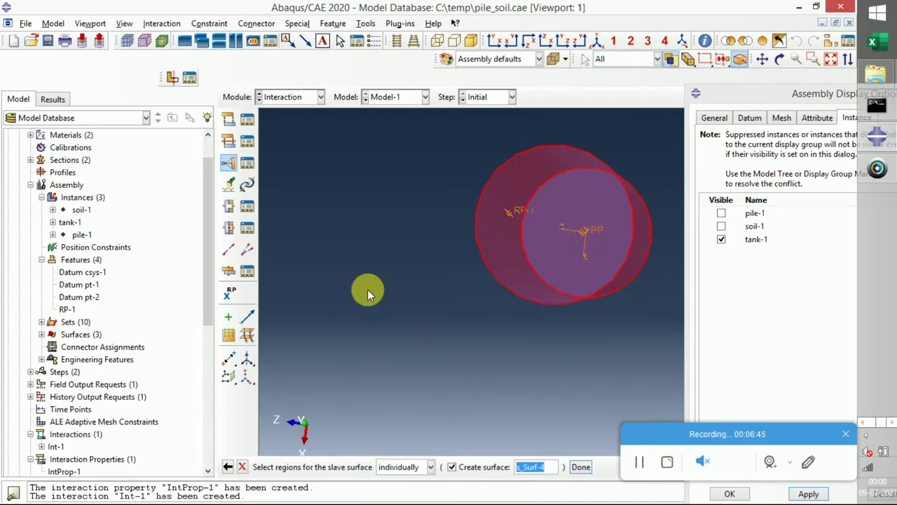
scroll(567, 204, "down", 3)
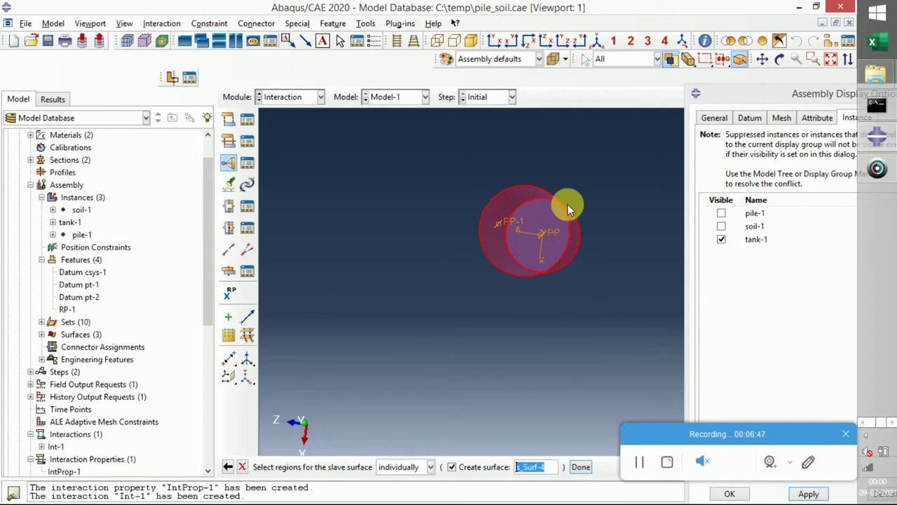
left_click(722, 226)
left_click_drag(738, 98, 703, 31)
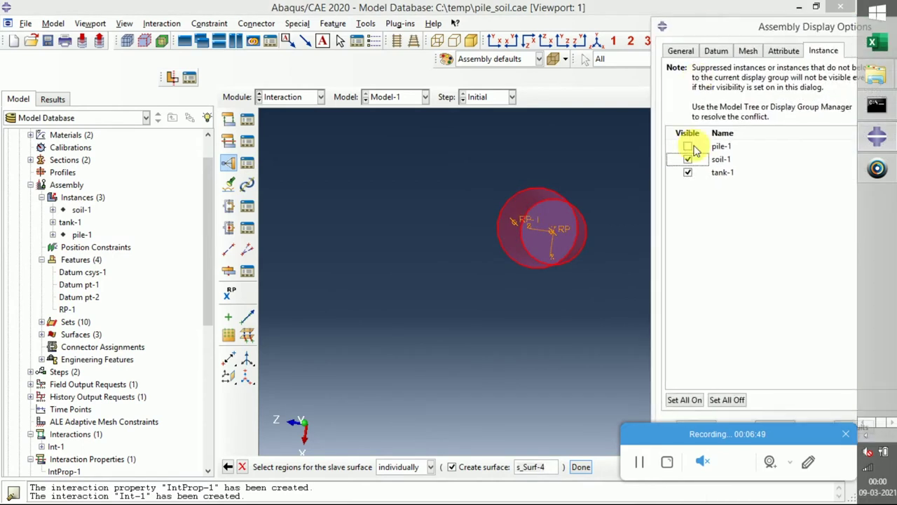
left_click(687, 172)
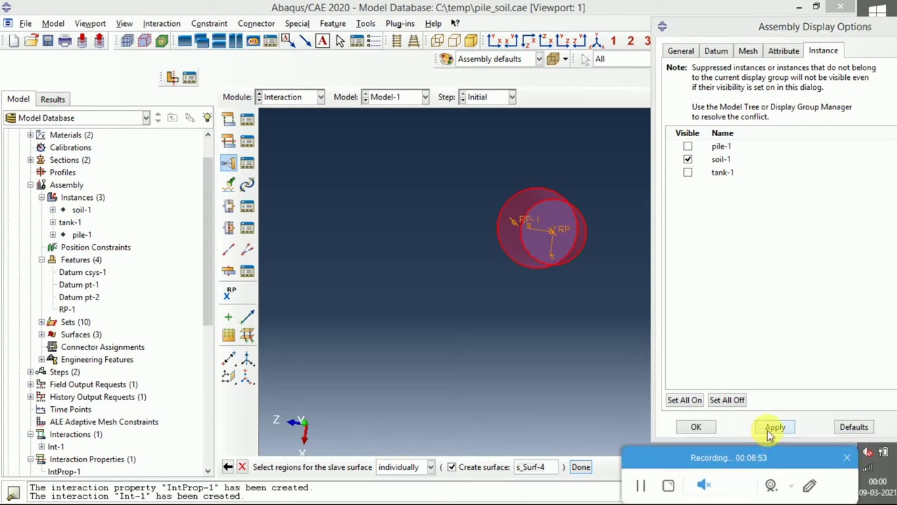
left_click(774, 427)
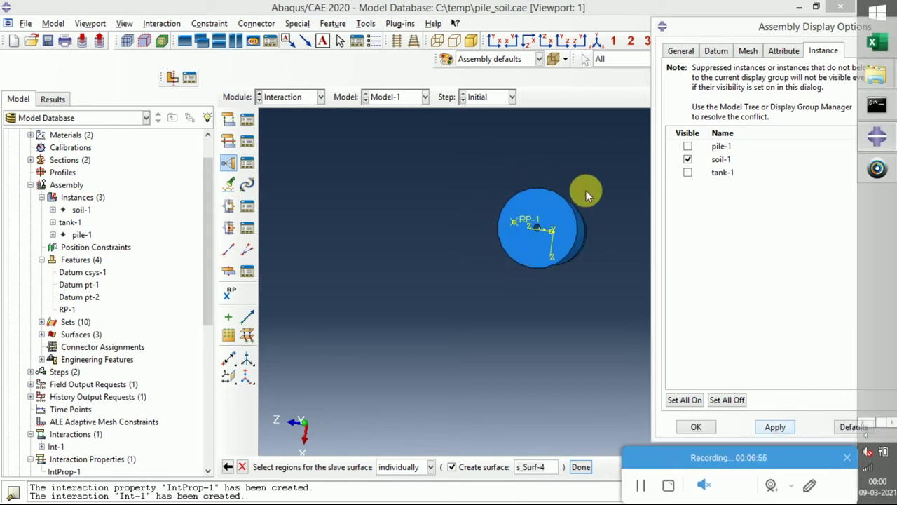
left_click(597, 42)
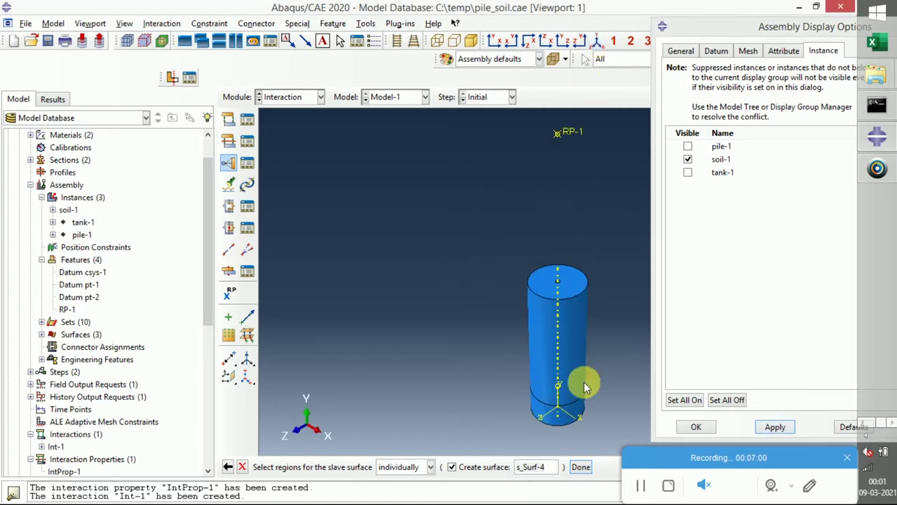
Select the upper and lower outer side faces of the soil cylinder for the slave surface.
left_click(578, 362)
scroll(568, 420, "up", 3)
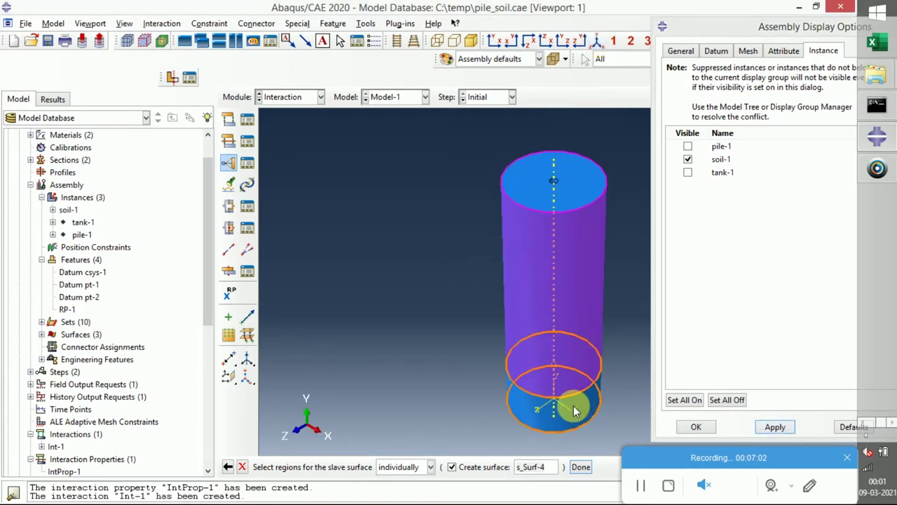
left_click(579, 413, "shift")
scroll(438, 243, "down", 3)
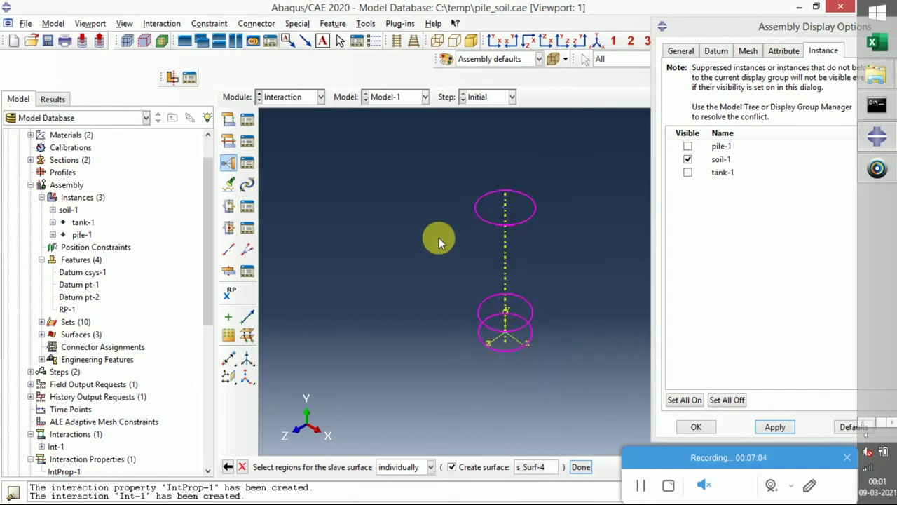
Add the underside of the soil cylinder to the slave surface selection.
left_click_drag(715, 32, 744, 80)
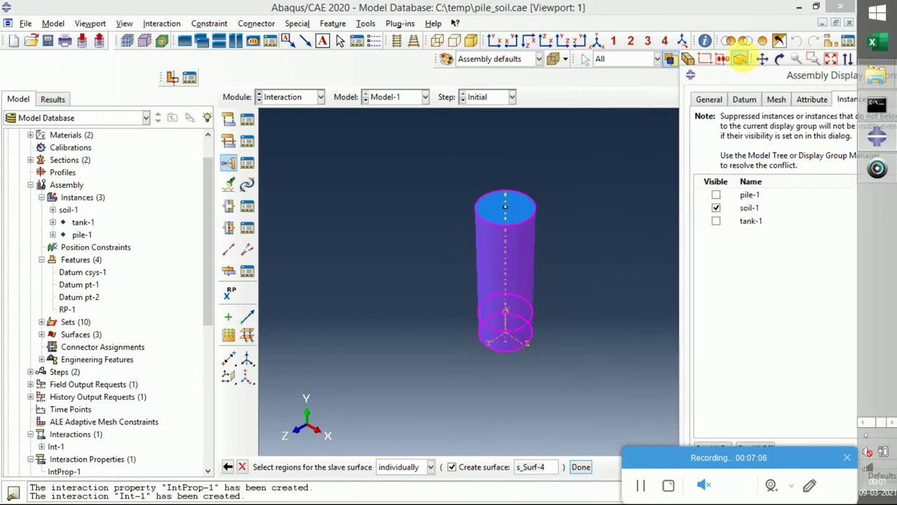
left_click(780, 59)
left_click_drag(588, 293, 603, 168)
left_click(780, 59)
scroll(507, 405, "up", 5)
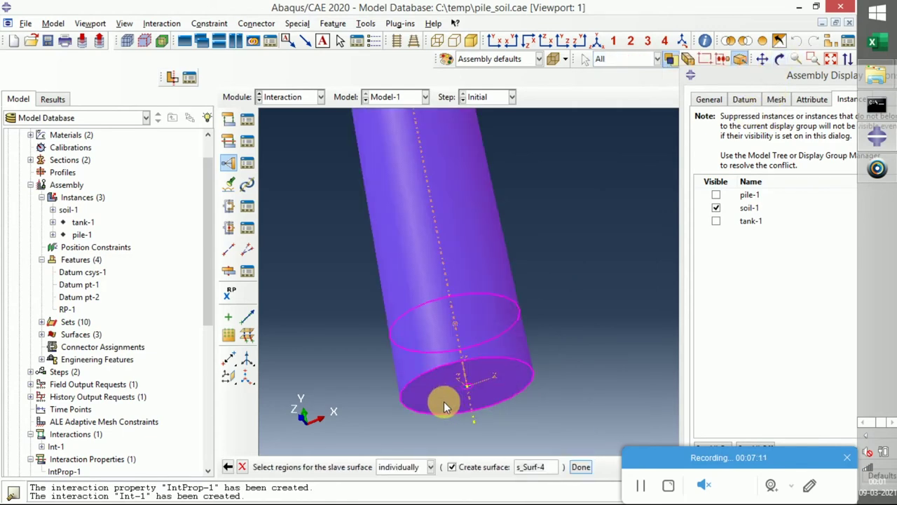
scroll(491, 386, "up", 6)
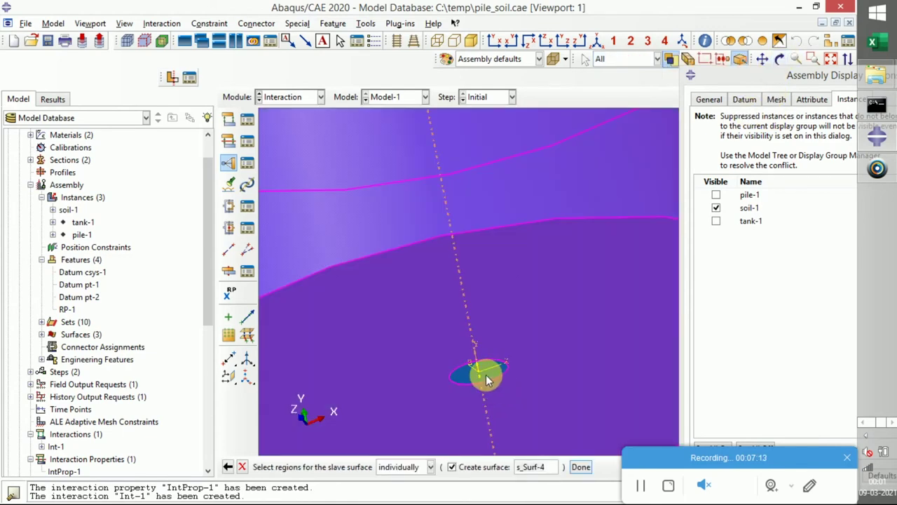
scroll(435, 272, "down", 5)
left_click(434, 272)
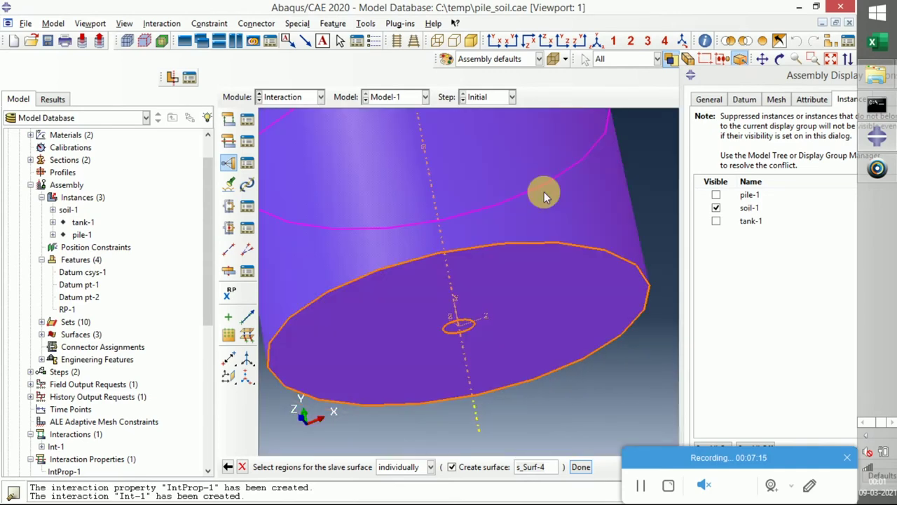
Finish the slave surface selection and create the tie constraint with its default settings.
left_click(596, 41)
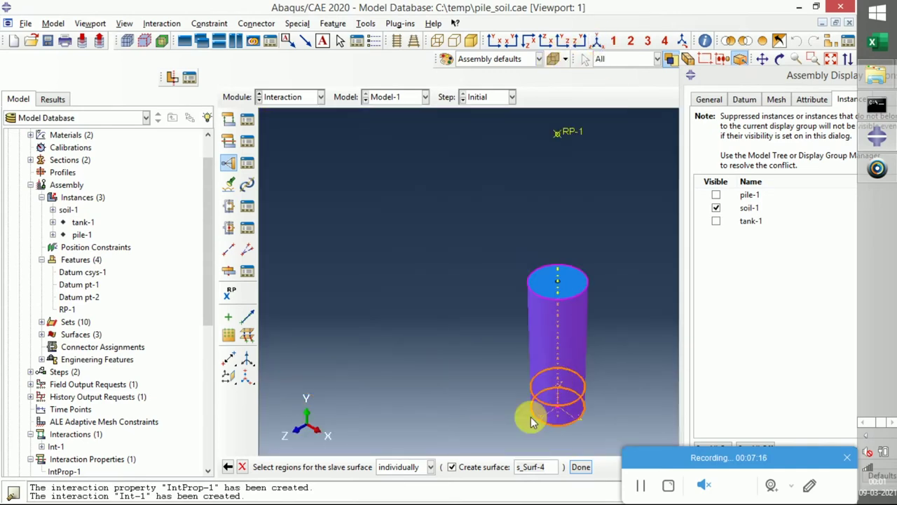
left_click(582, 468)
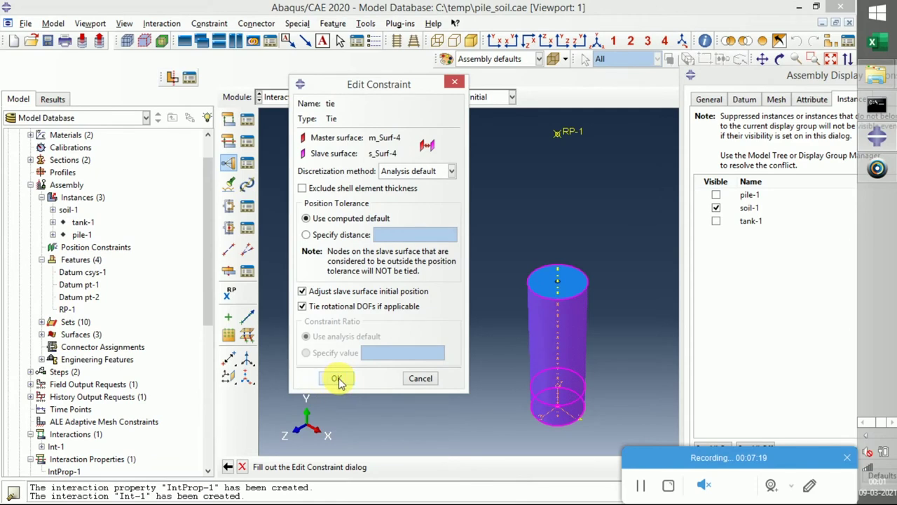
left_click(337, 378)
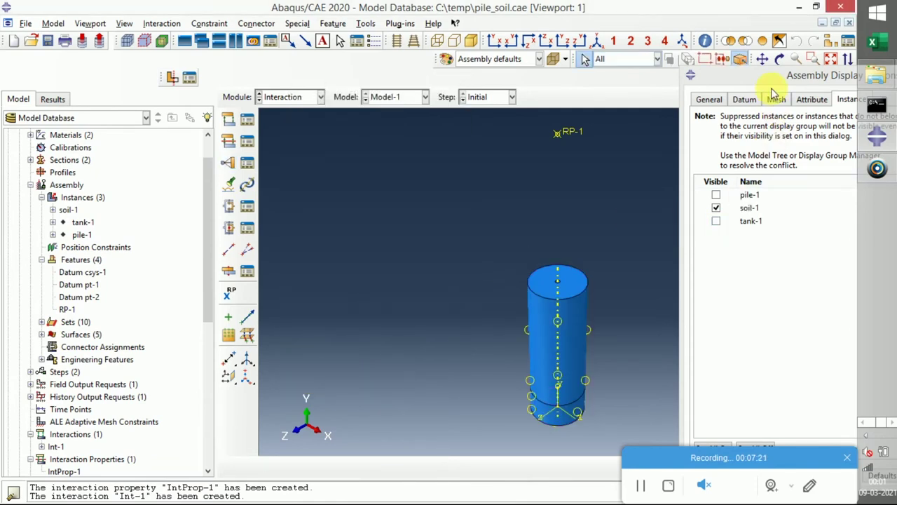
Display the tank-1 and pile-1 instances together with the soil and save the model database.
left_click_drag(751, 78, 700, 17)
left_click(665, 158)
left_click(665, 132)
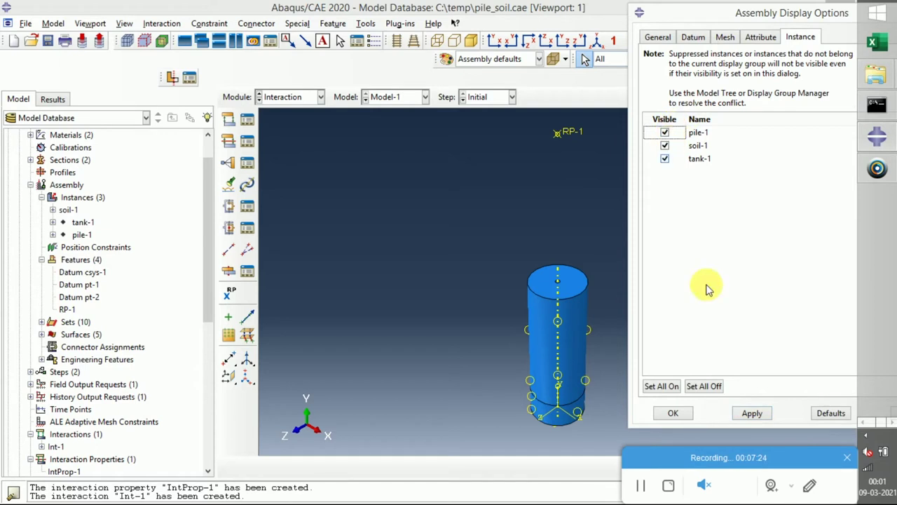
left_click(752, 414)
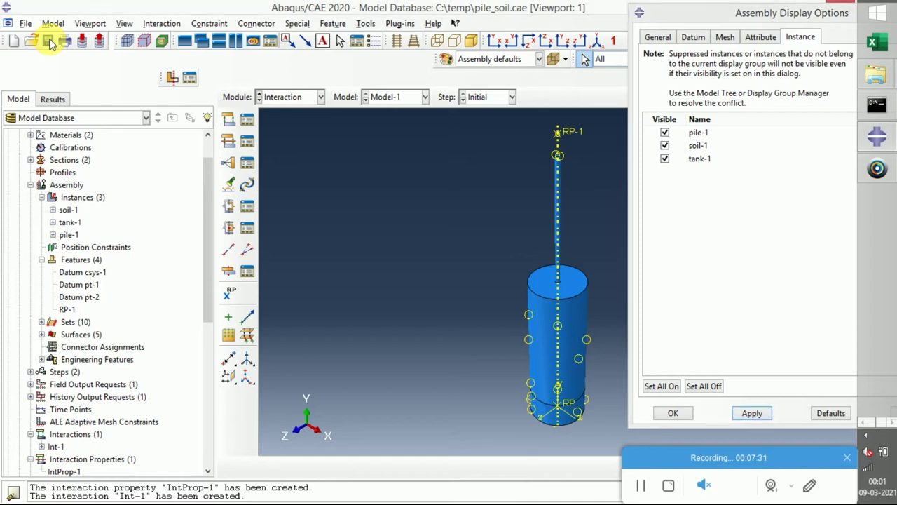
Review the analysis steps defined in the model in the Step Manager.
left_click(292, 98)
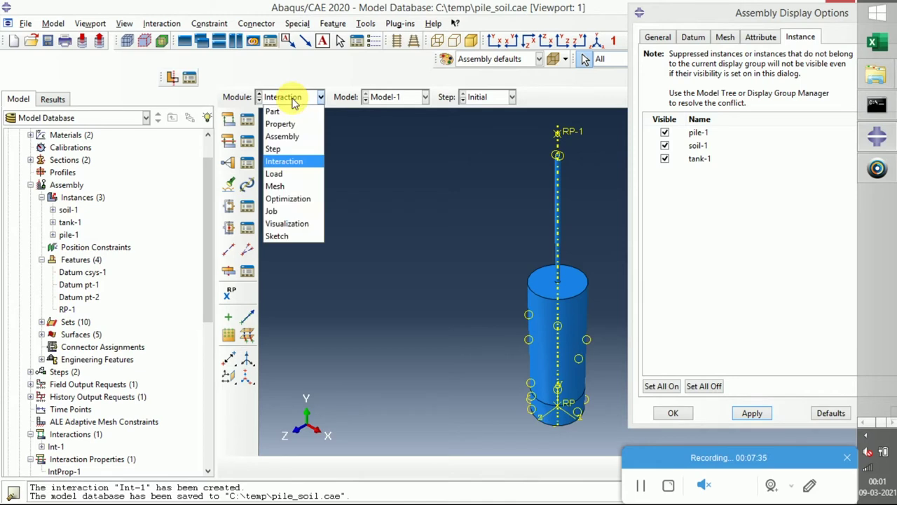
left_click(286, 173)
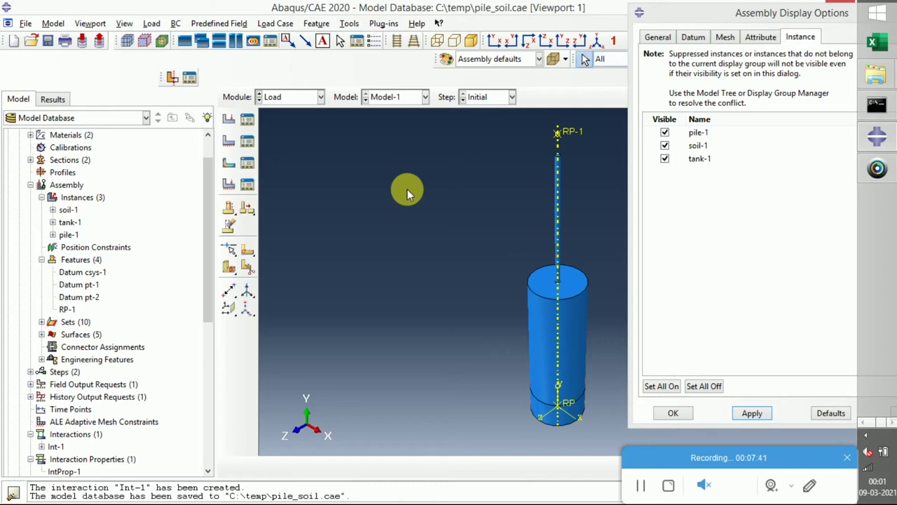
left_click(291, 97)
left_click(290, 150)
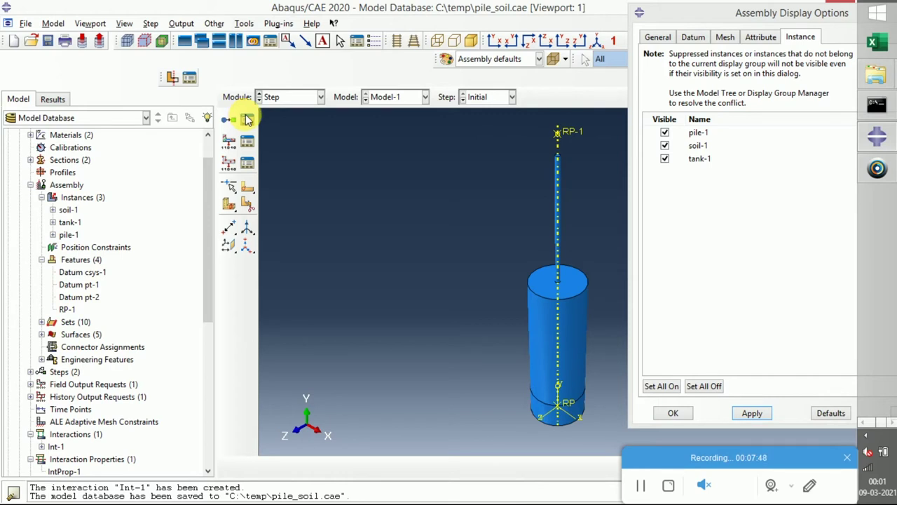
left_click(247, 120)
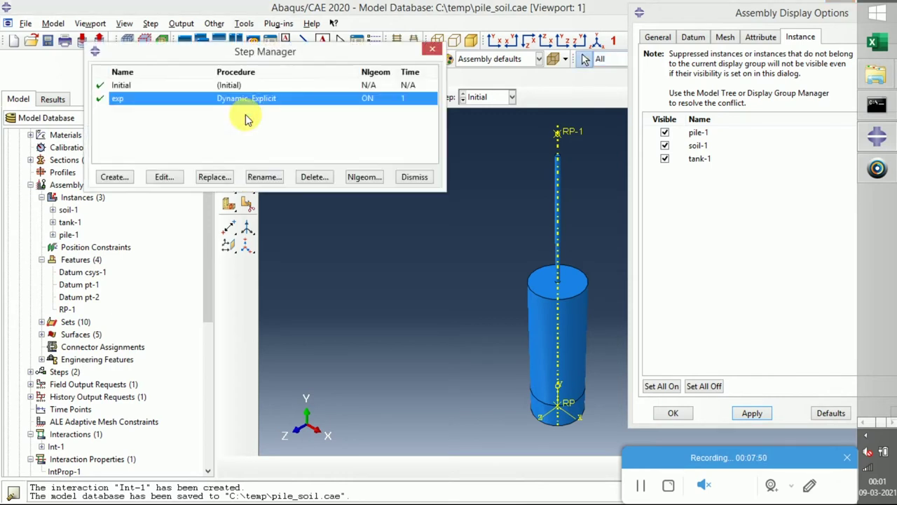
left_click(432, 48)
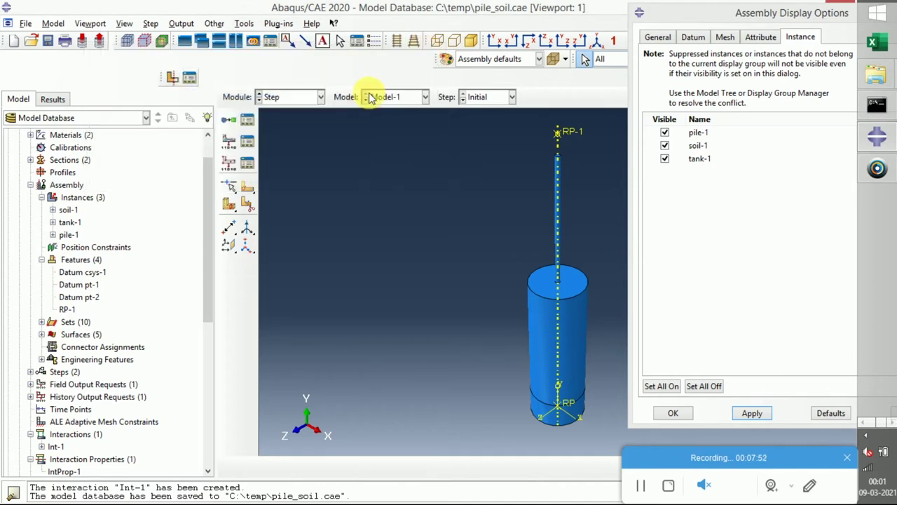
Switch to the Load module and open the Boundary Condition Manager.
left_click(292, 98)
left_click(282, 175)
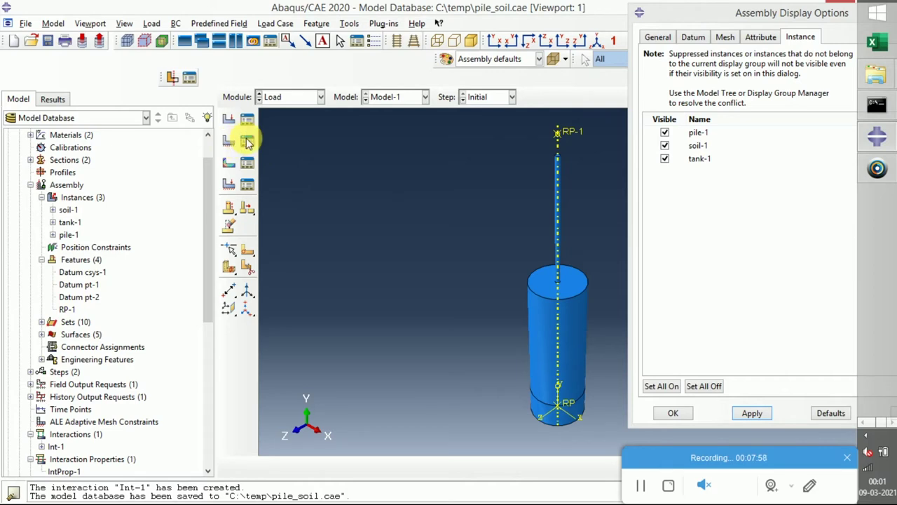
left_click(247, 141)
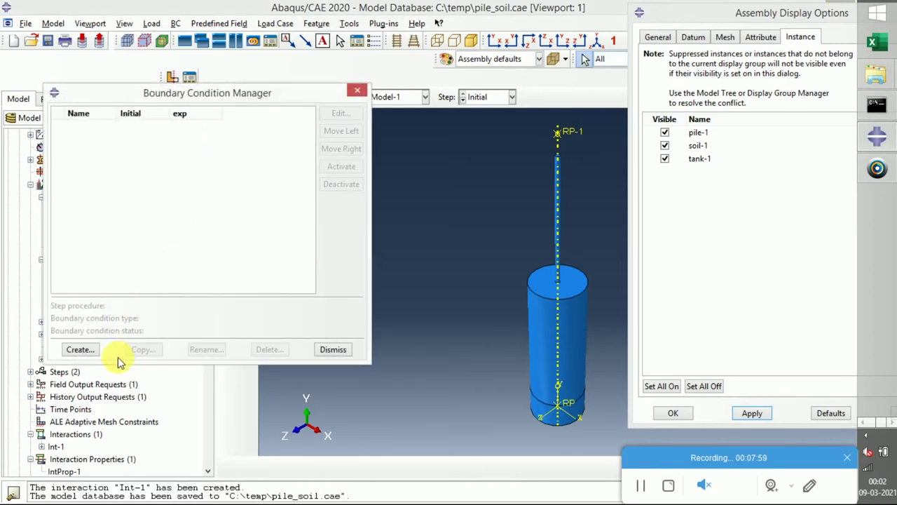
left_click(81, 349)
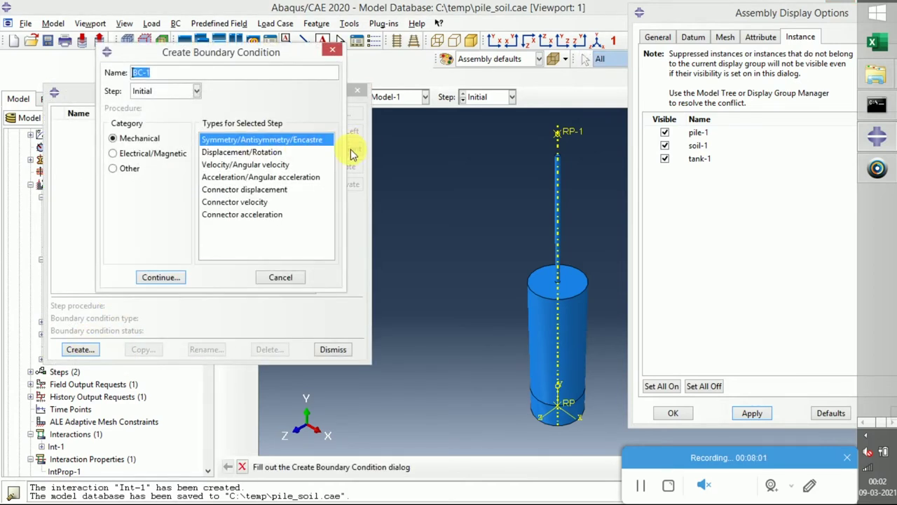
left_click(246, 154)
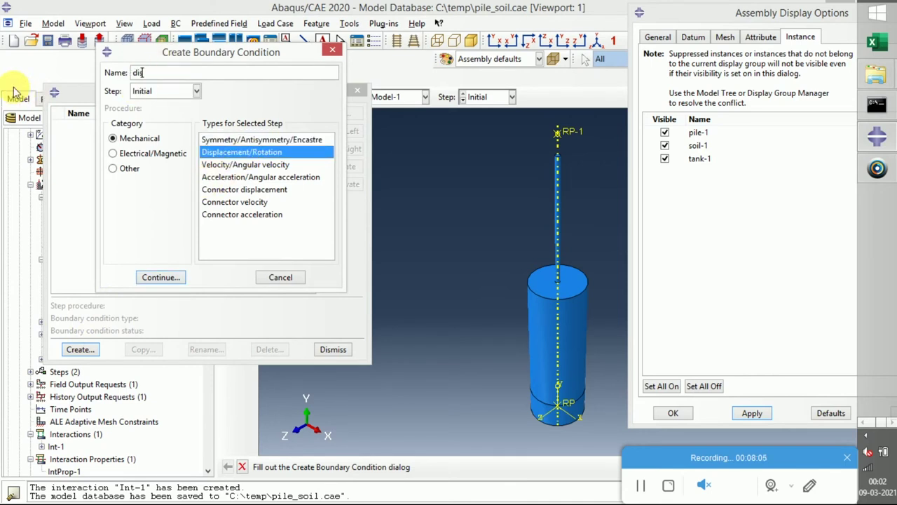
type("disp pil")
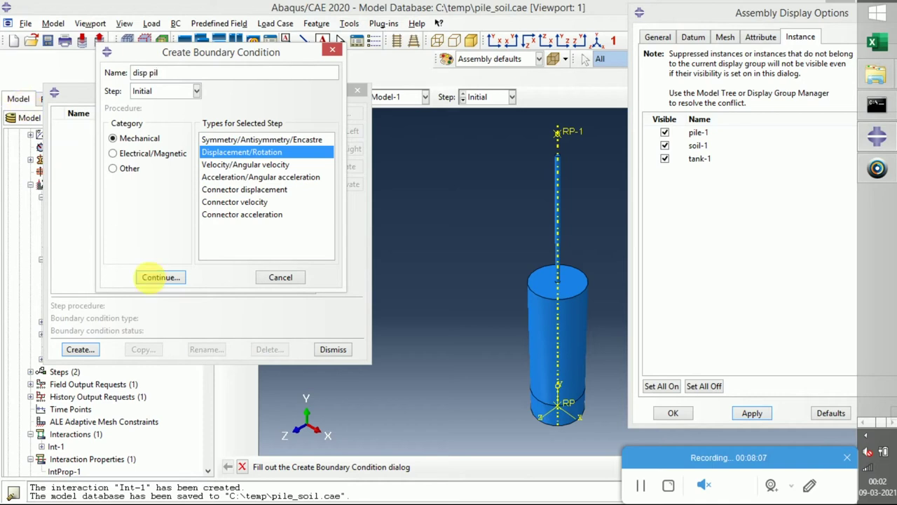
left_click(162, 278)
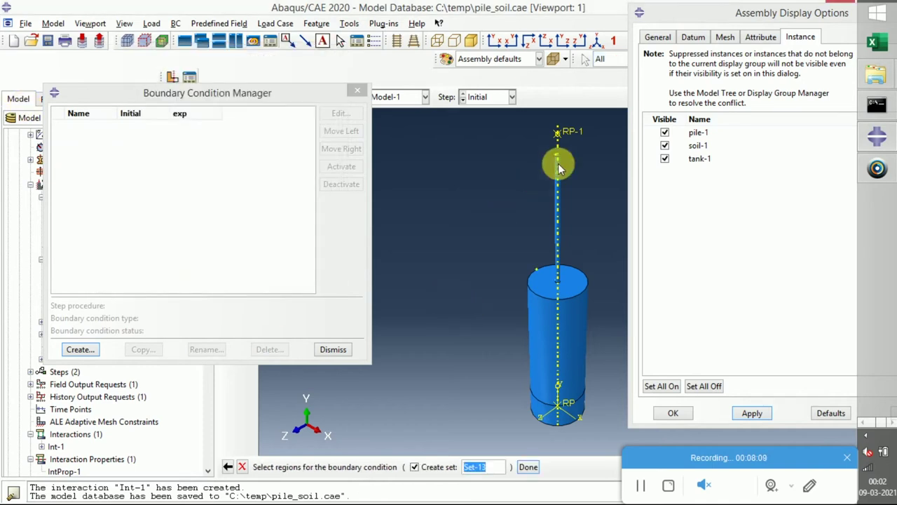
left_click(571, 135)
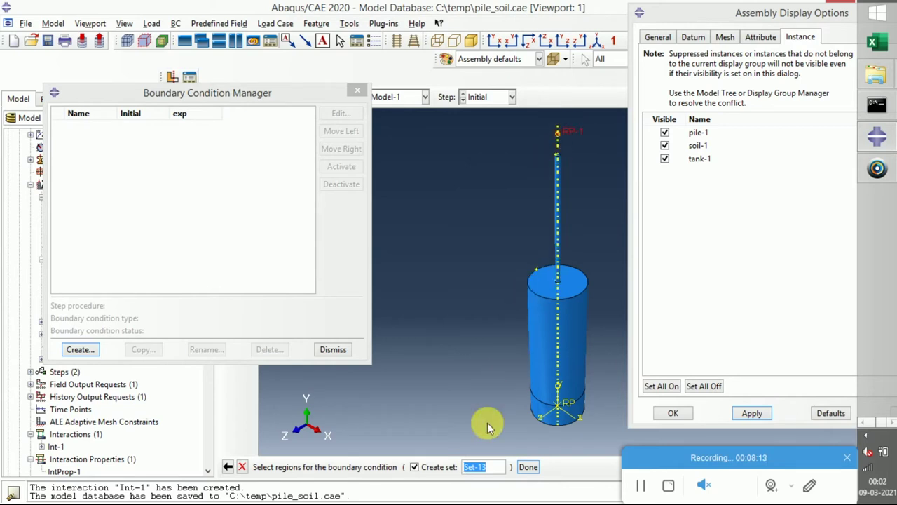
left_click(528, 467)
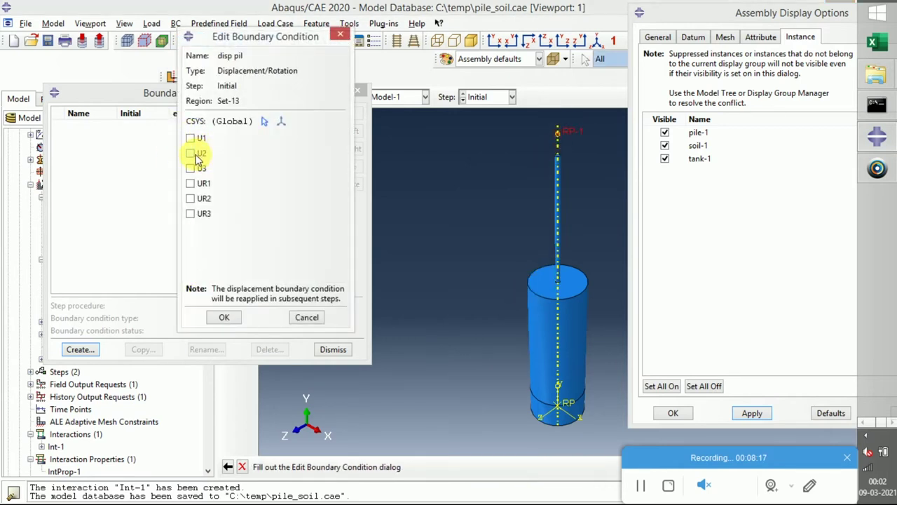
left_click(307, 318)
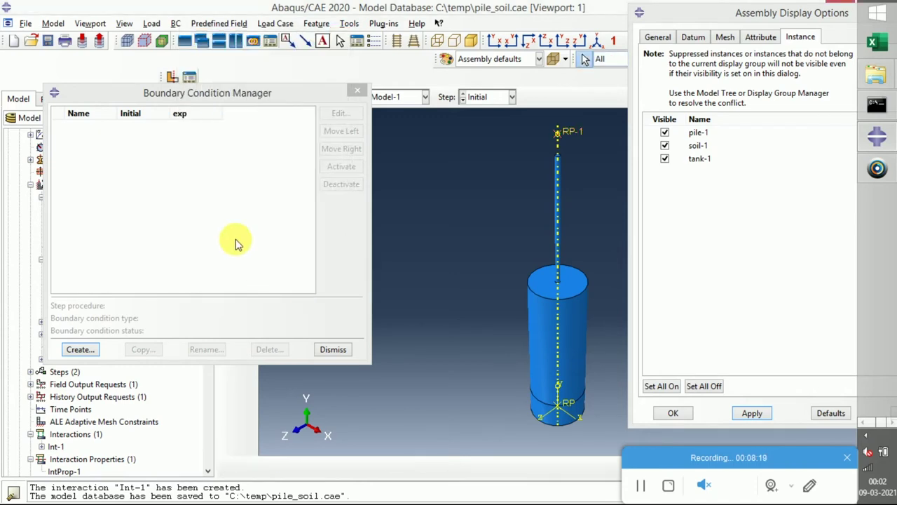
Create a Displacement/Rotation boundary condition in step exp on the reference point RP-1 above the pile, with U2 set to 1.
left_click(80, 348)
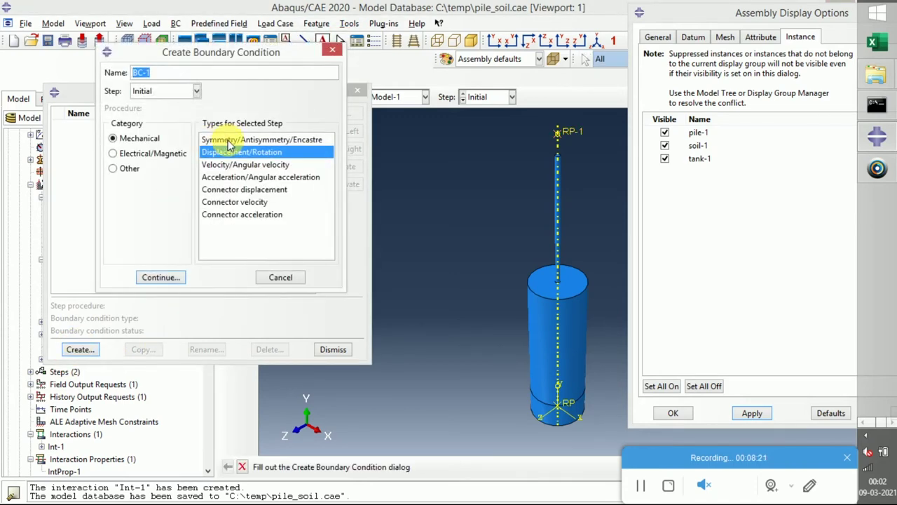
left_click(172, 93)
left_click(158, 110)
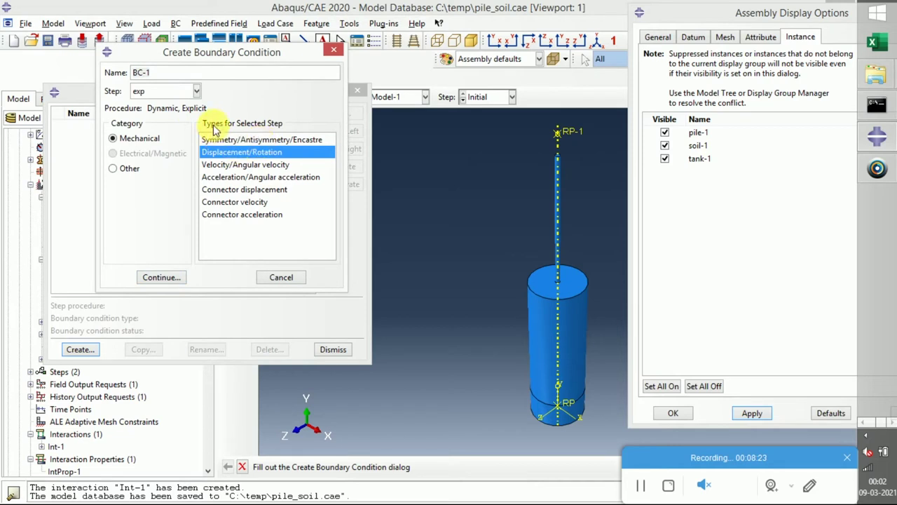
left_click(173, 94)
left_click(159, 113)
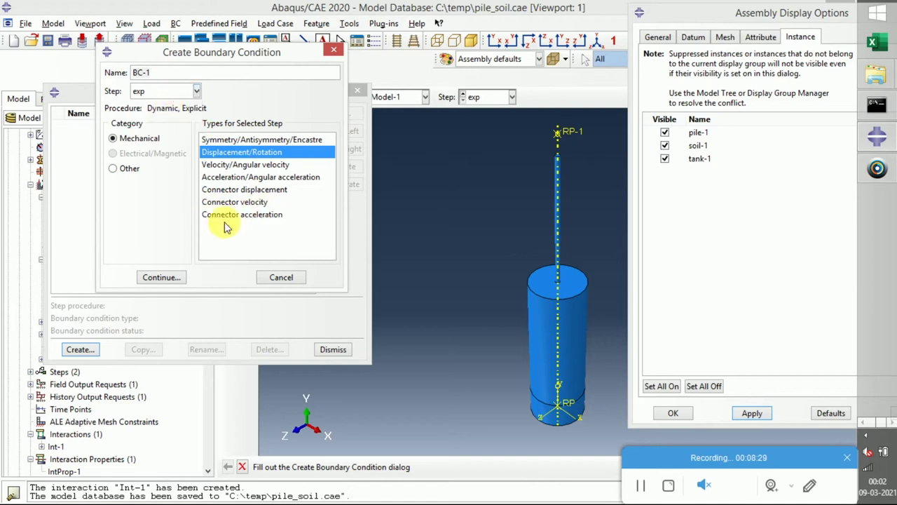
left_click(162, 277)
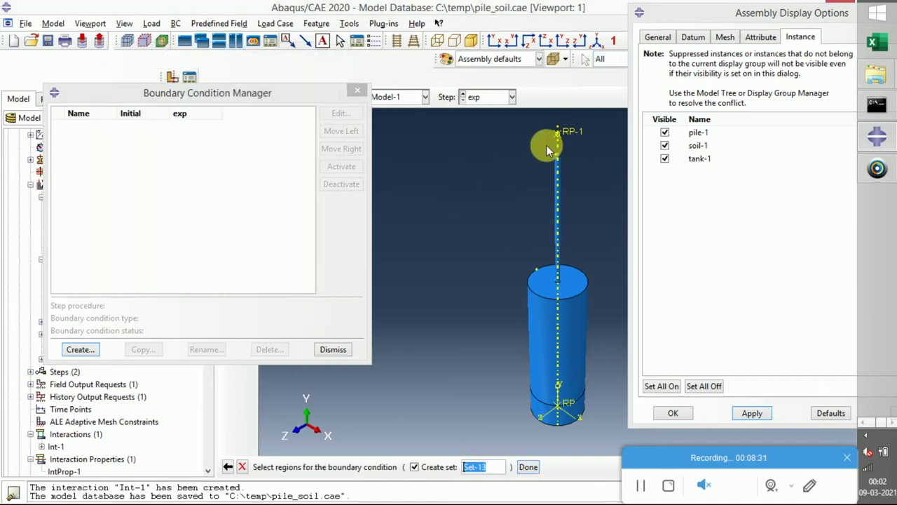
left_click(568, 133)
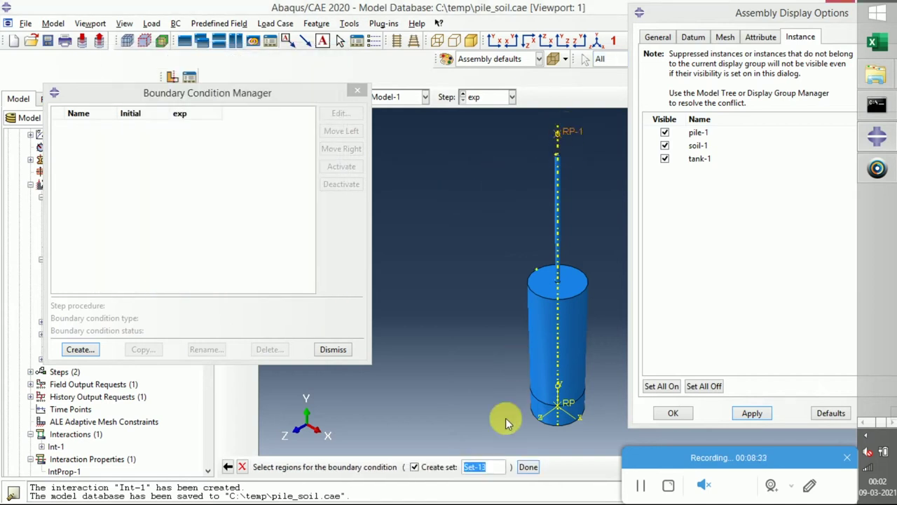
left_click(528, 467)
left_click(190, 176)
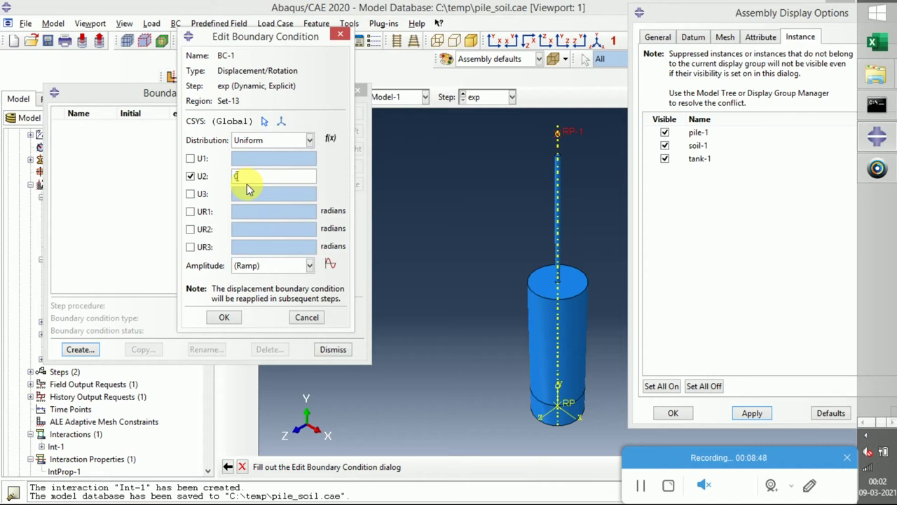
type("1")
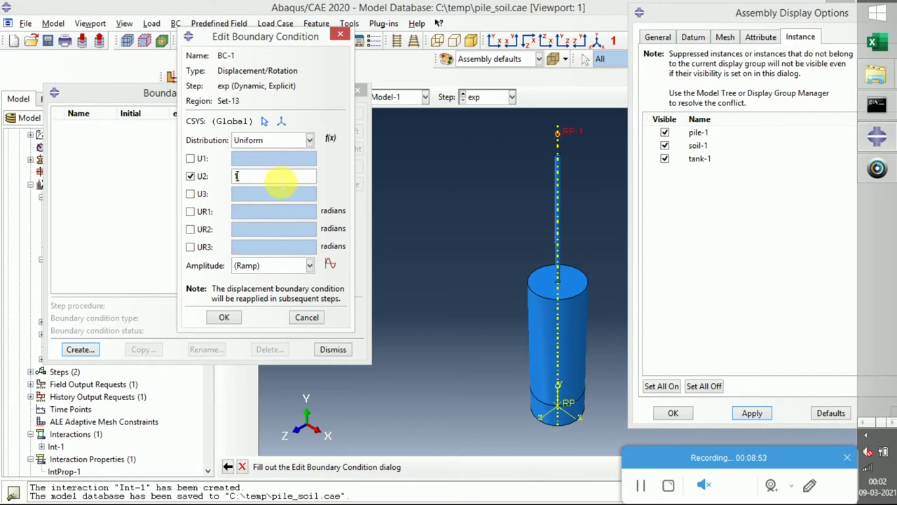
Create a tabular step-time amplitude with amplitude 0 at time 0 and amplitude 1 at time 1.
left_click(331, 263)
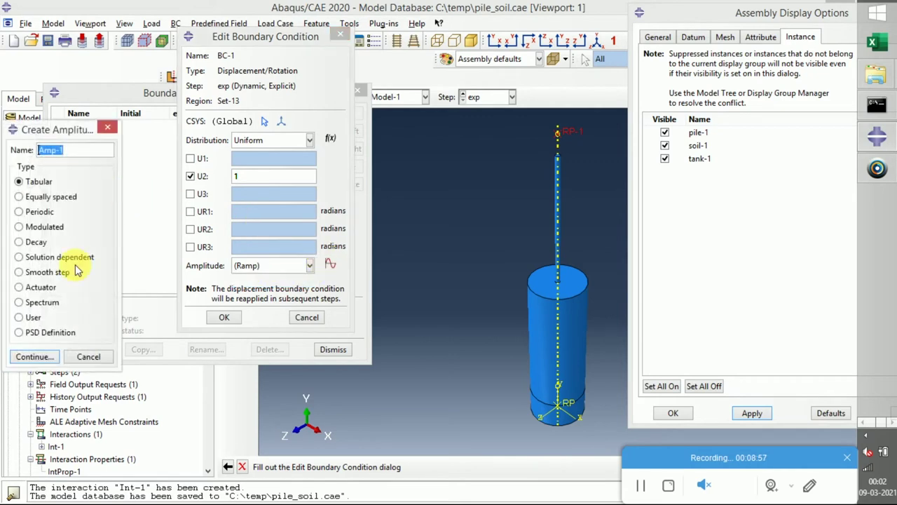
left_click(35, 356)
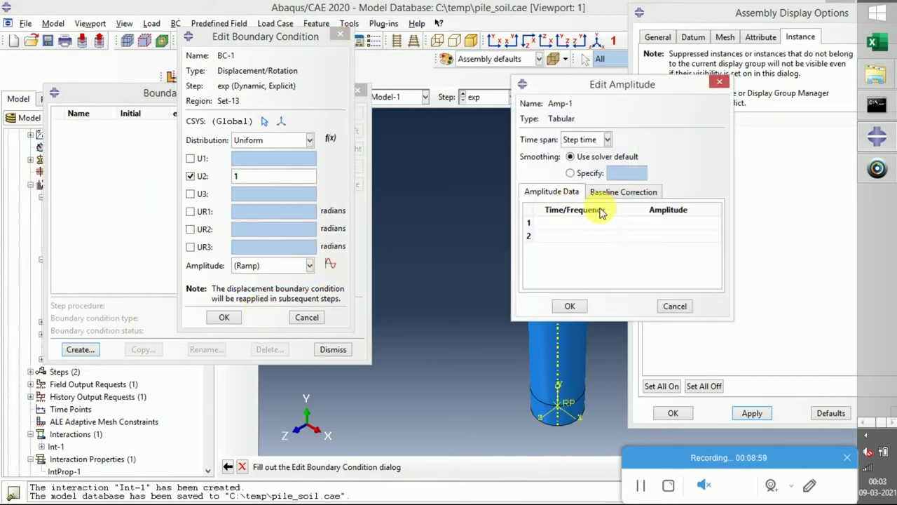
left_click(591, 225)
type("0")
left_click(661, 223)
type("0")
left_click(572, 237)
type("1")
left_click(661, 236)
type("1")
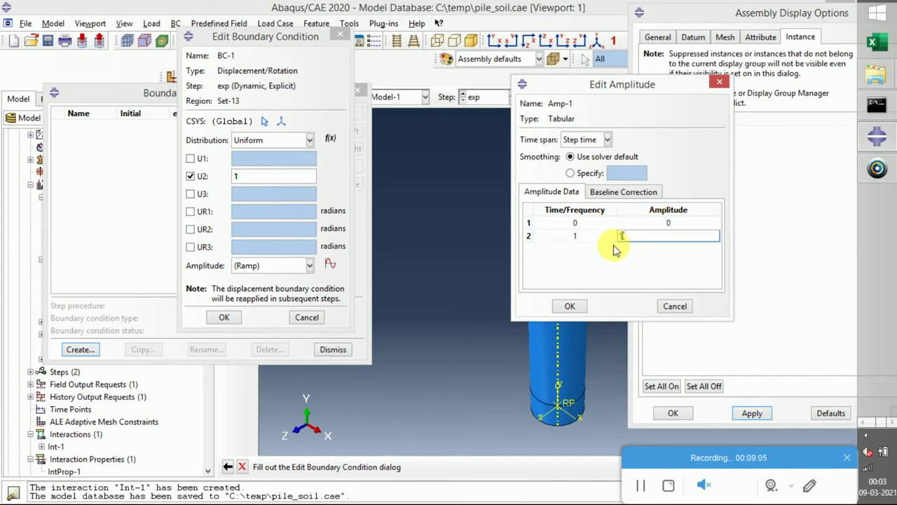
left_click_drag(650, 225, 653, 250)
left_click(657, 242)
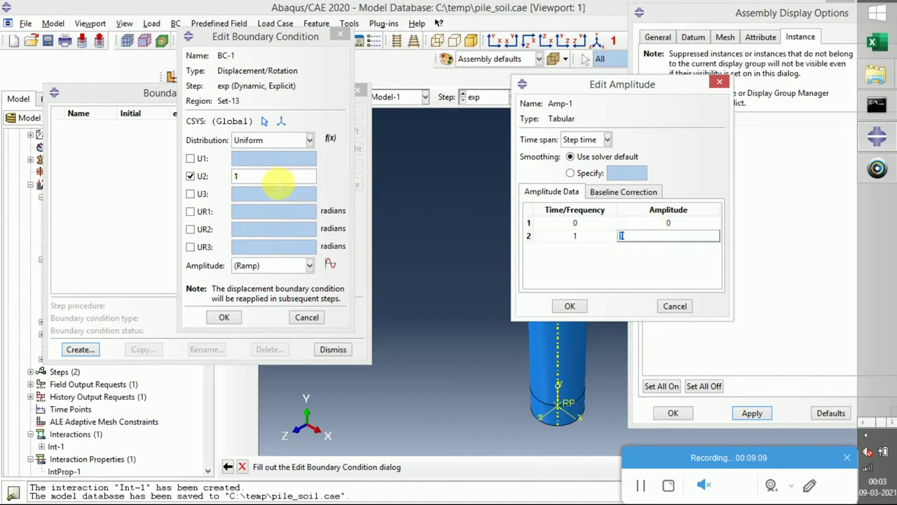
left_click(274, 176)
left_click(667, 236)
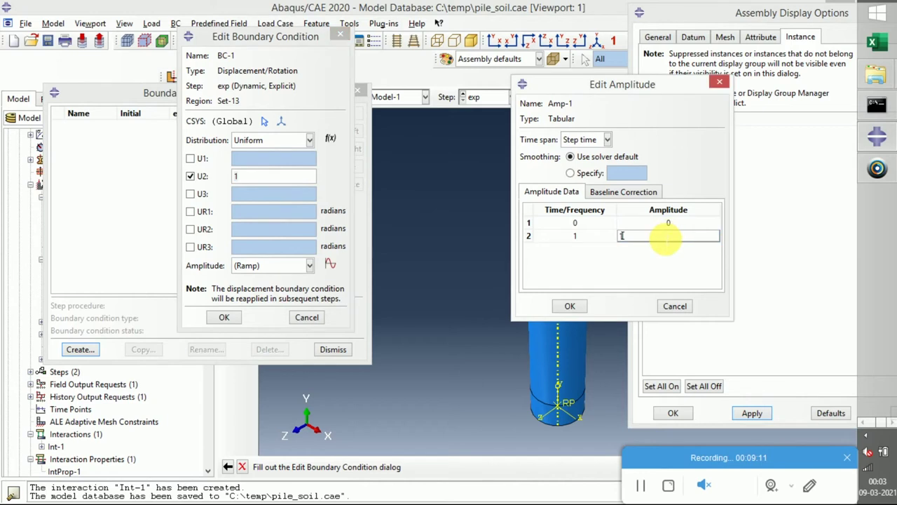
left_click(677, 223)
left_click(573, 306)
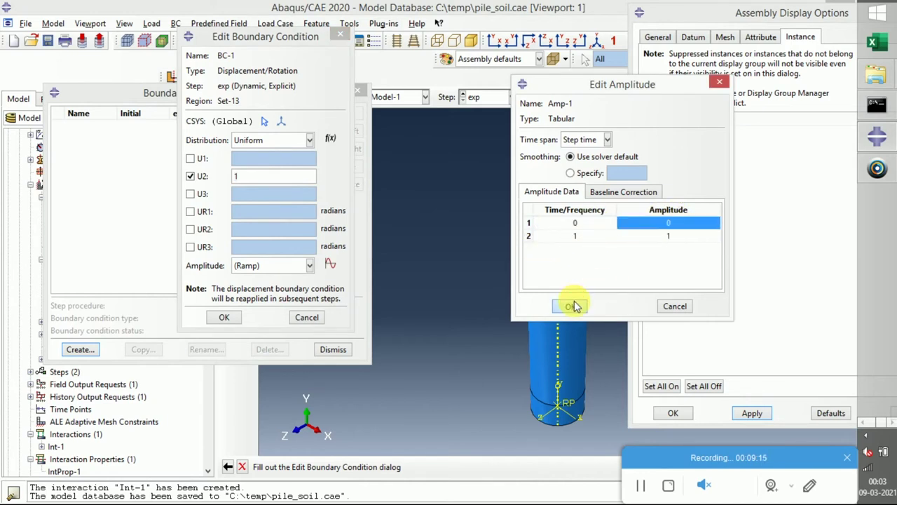
Assign the amplitude Amp-1 to the pile's displacement boundary condition and confirm the condition.
left_click(266, 269)
left_click(259, 292)
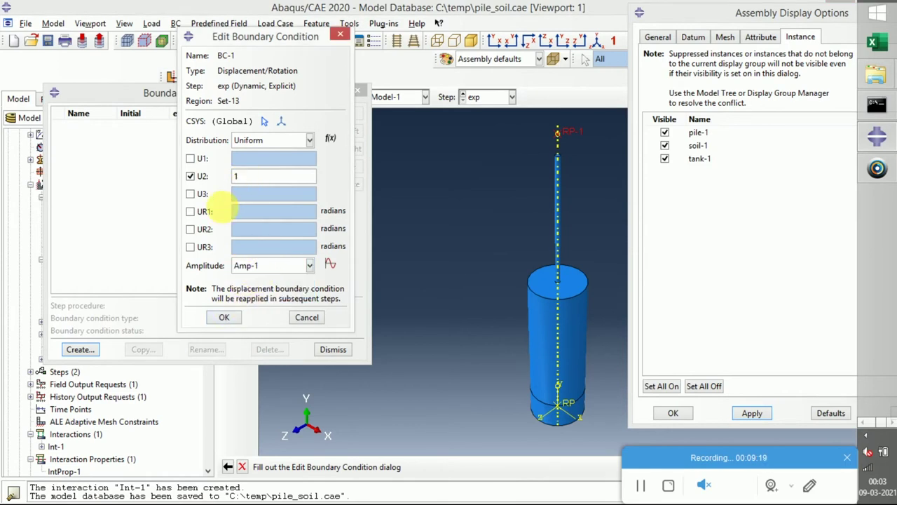
left_click(221, 318)
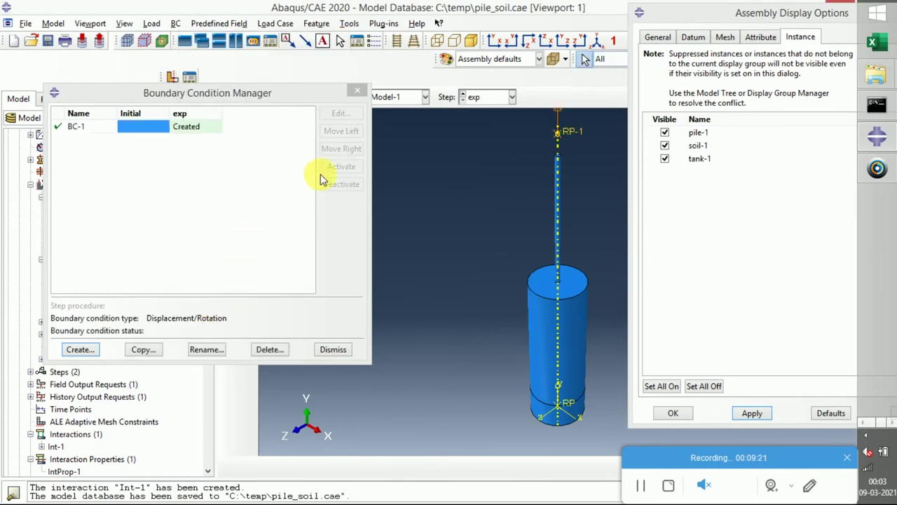
Plot the tabular amplitude Amp-1 with the Amplitude Plotter.
left_click(376, 25)
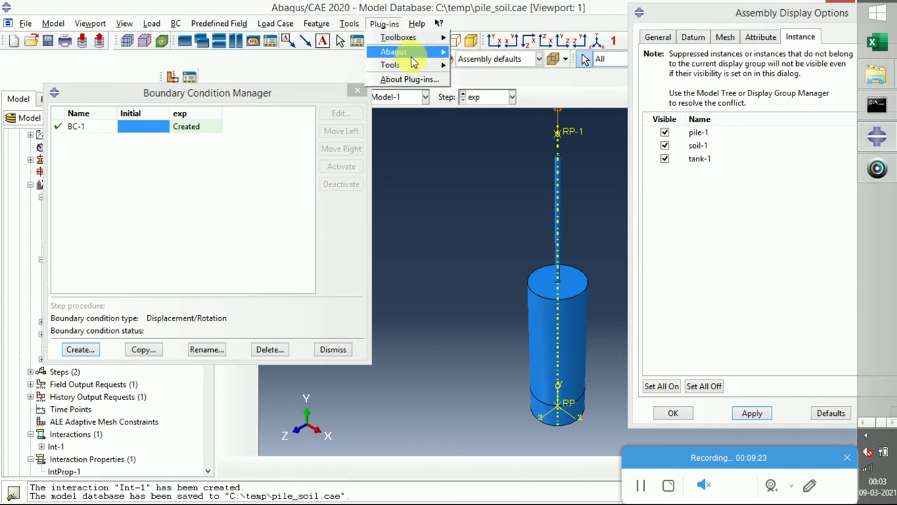
left_click(415, 65)
left_click(494, 65)
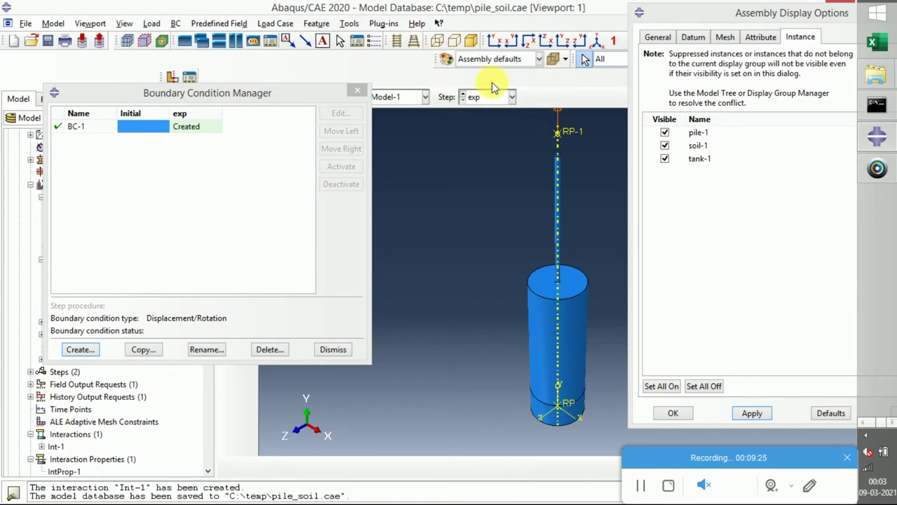
left_click(130, 320)
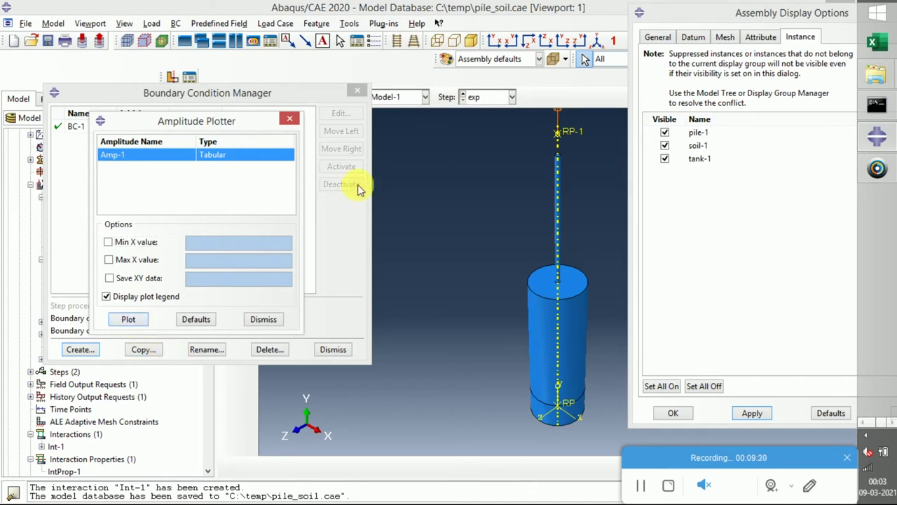
left_click(129, 319)
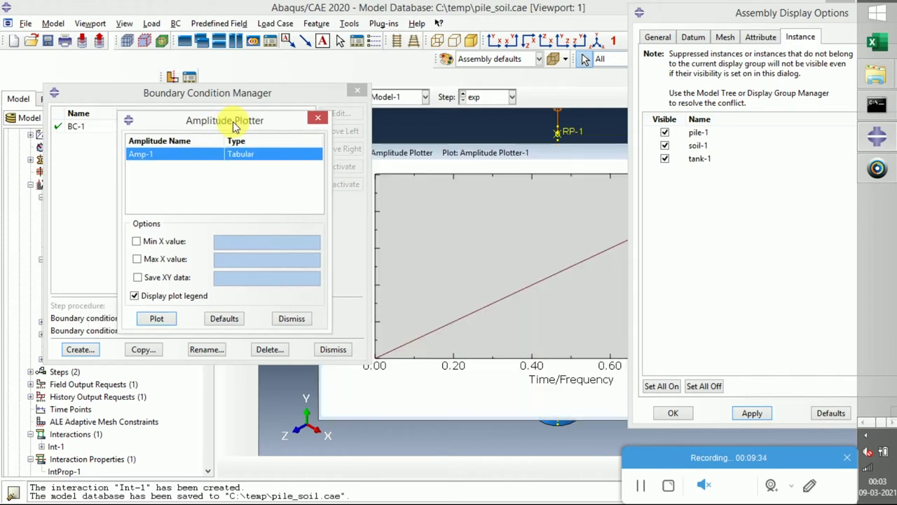
Move the overlapping dialogs aside to inspect the whole amplitude curve.
left_click_drag(772, 20, 858, 154)
left_click(583, 123)
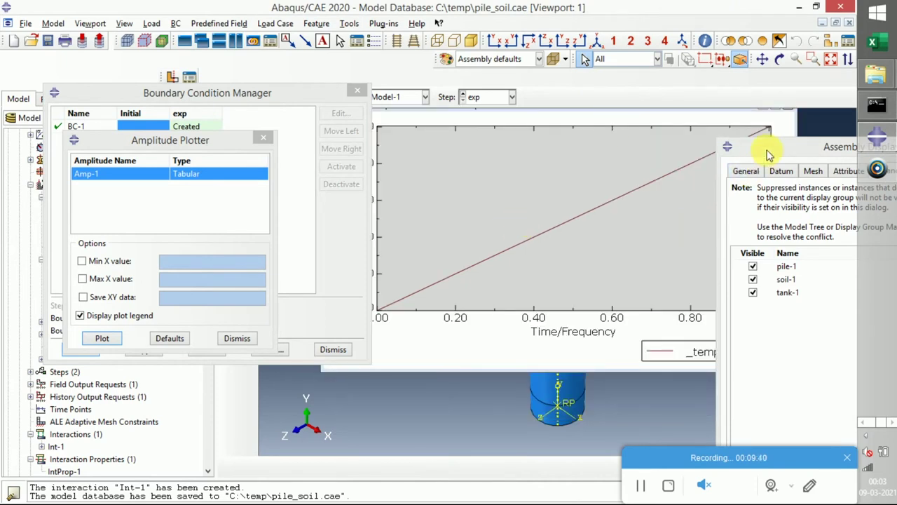
left_click_drag(764, 145, 857, 206)
left_click_drag(328, 103, 248, 106)
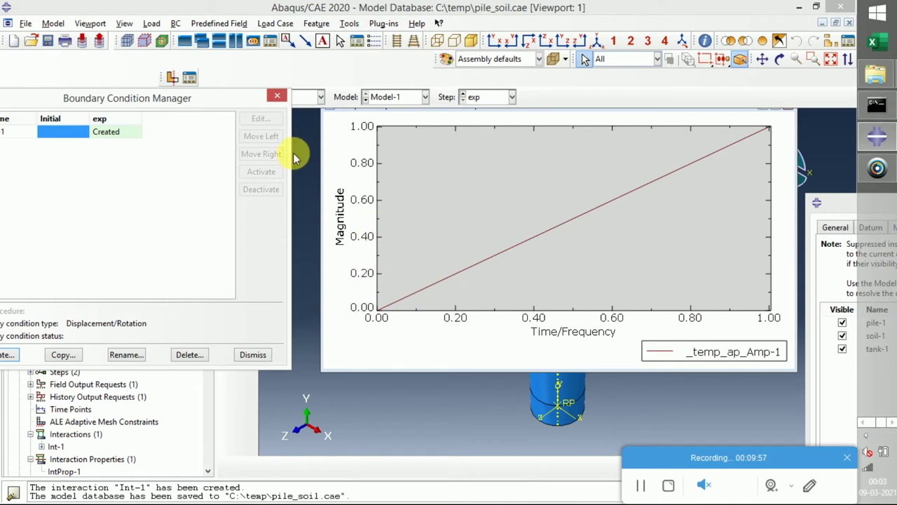
Start a Symmetry/Antisymmetry/Encastre boundary condition named tank in the Initial step.
left_click_drag(221, 101, 304, 216)
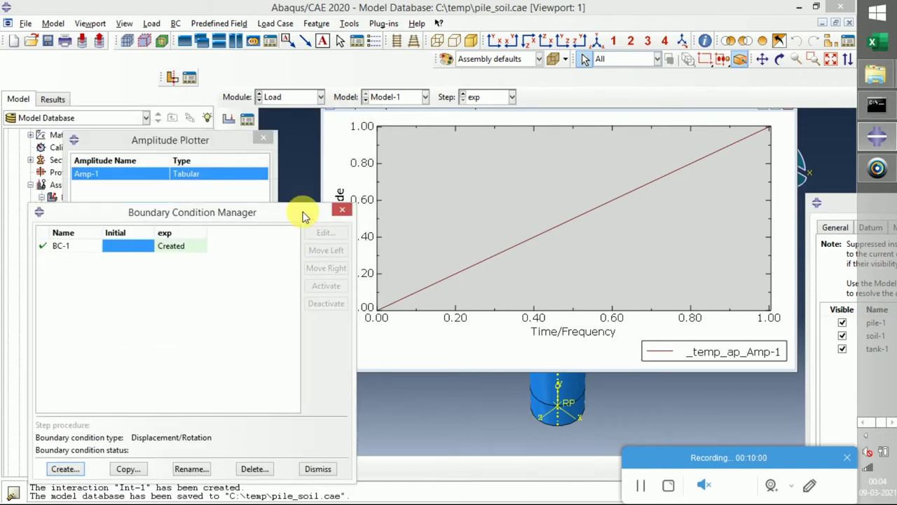
left_click(63, 469)
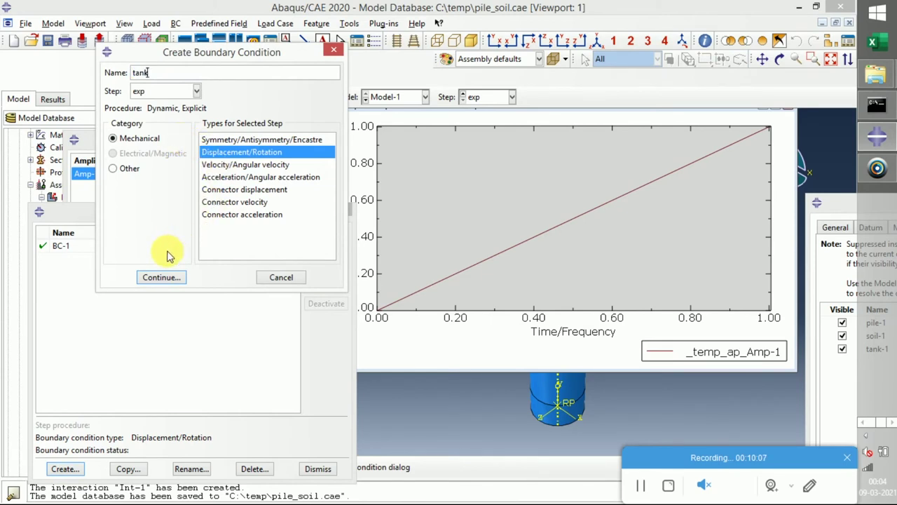
left_click(235, 140)
left_click(196, 90)
left_click(165, 104)
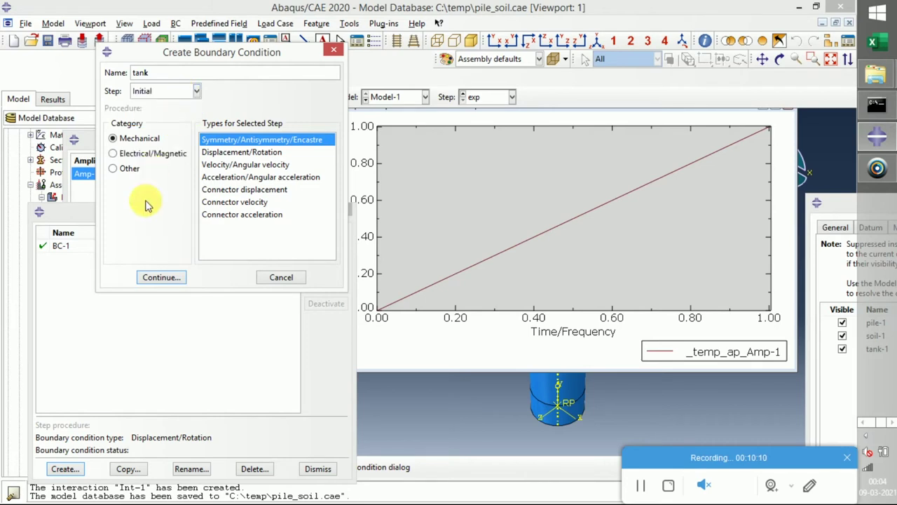
left_click(174, 278)
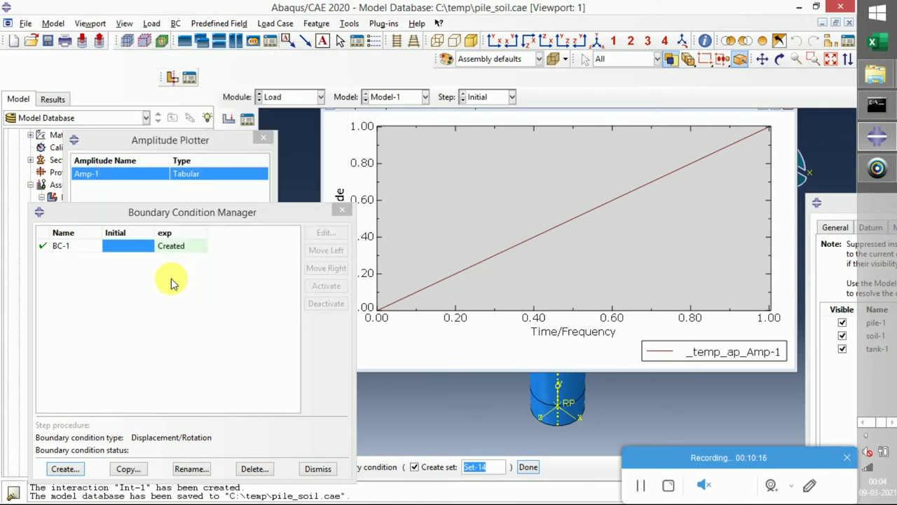
Close the amplitude plot viewport and the Amplitude Plotter to clear the view of the assembly.
left_click(243, 197)
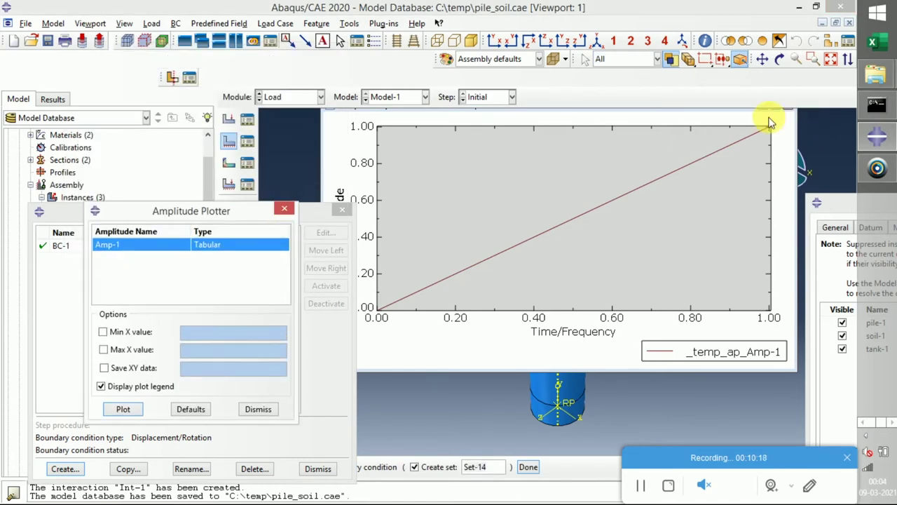
left_click(740, 137)
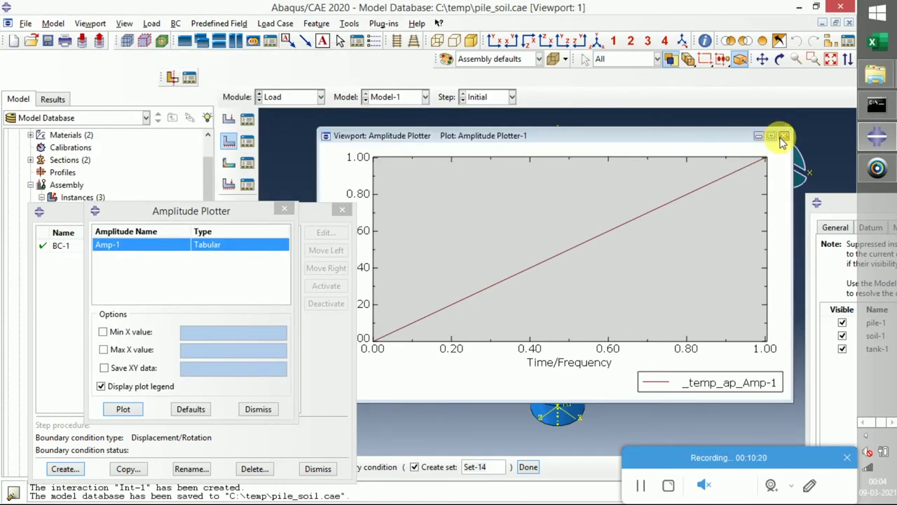
left_click(784, 136)
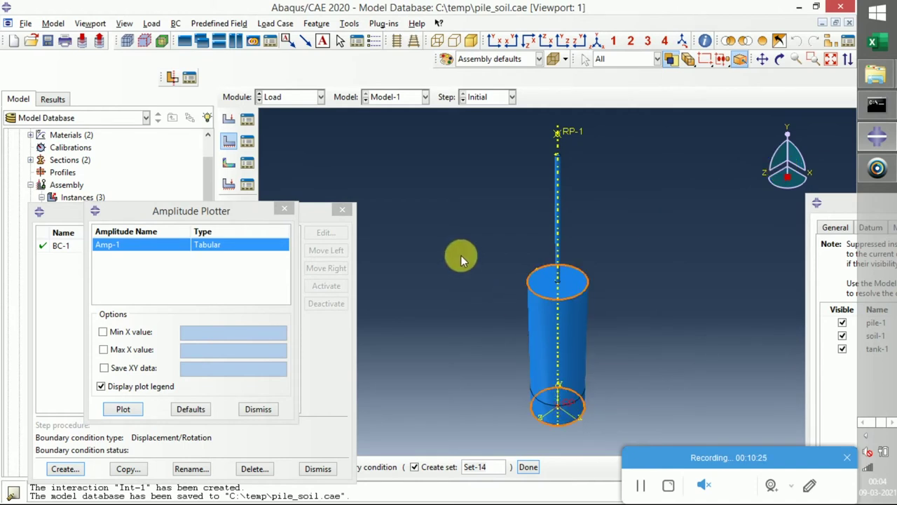
scroll(516, 379, "up", 3)
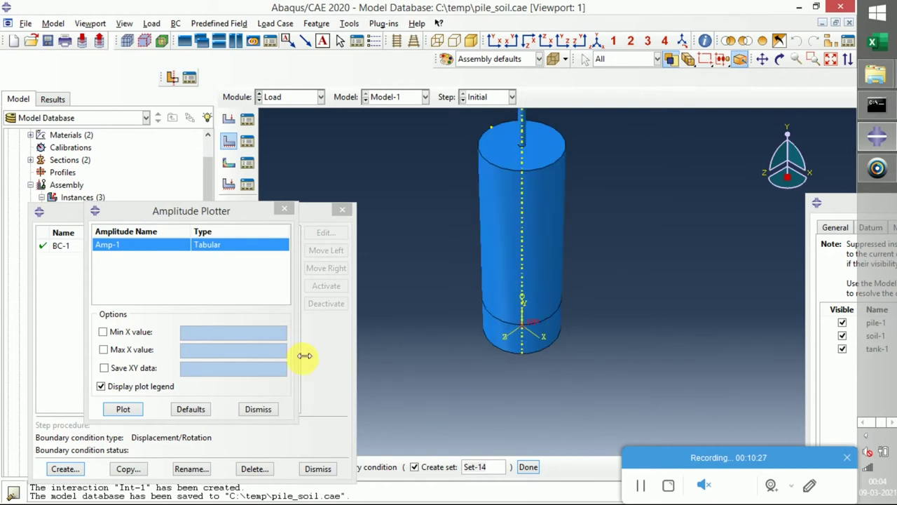
left_click_drag(271, 211, 415, 255)
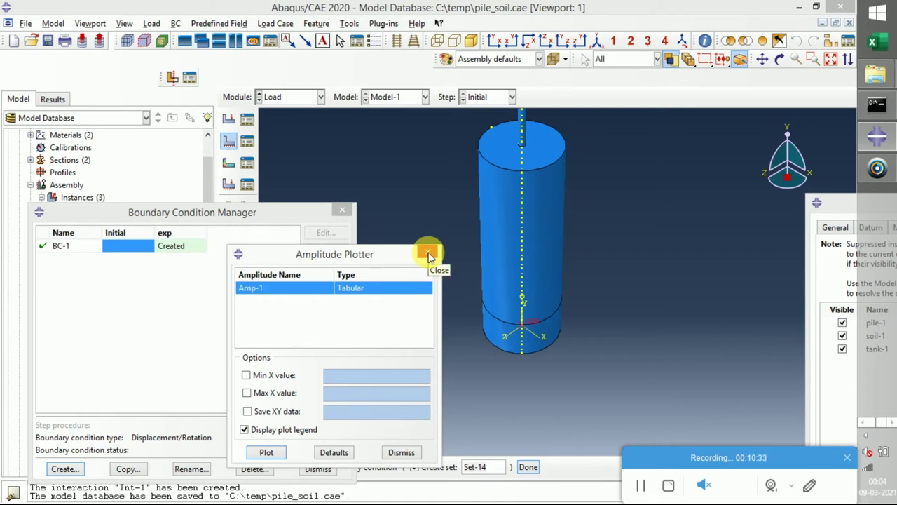
left_click(429, 253)
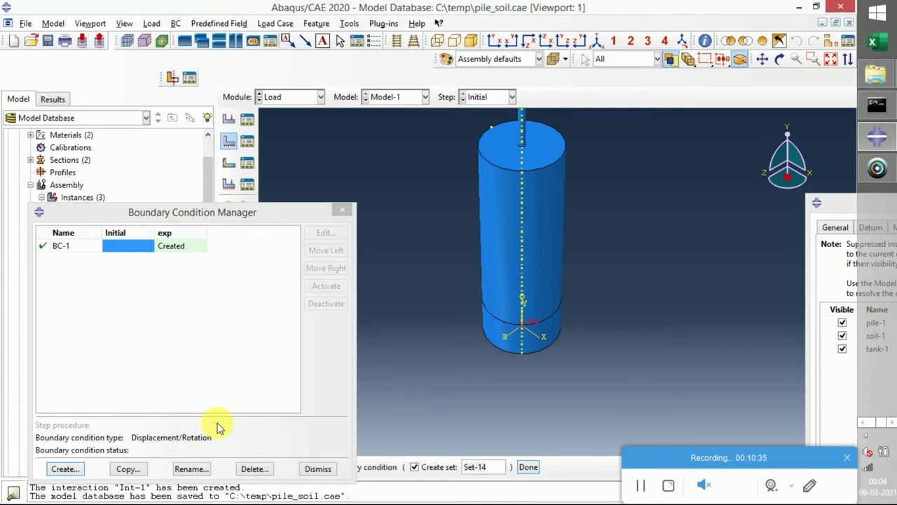
Fix the tank's reference point with the ENCASTRE condition and save the model database.
left_click(528, 467)
left_click(15, 278)
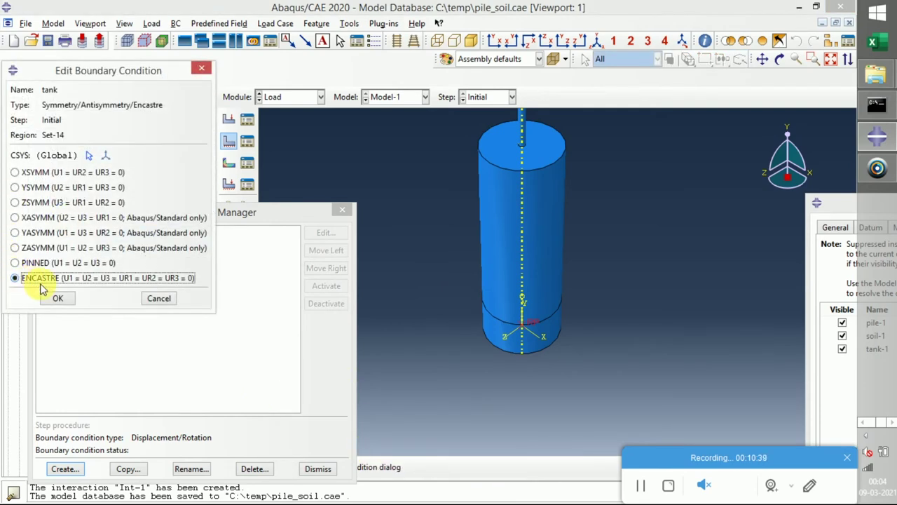
left_click(56, 297)
left_click(48, 40)
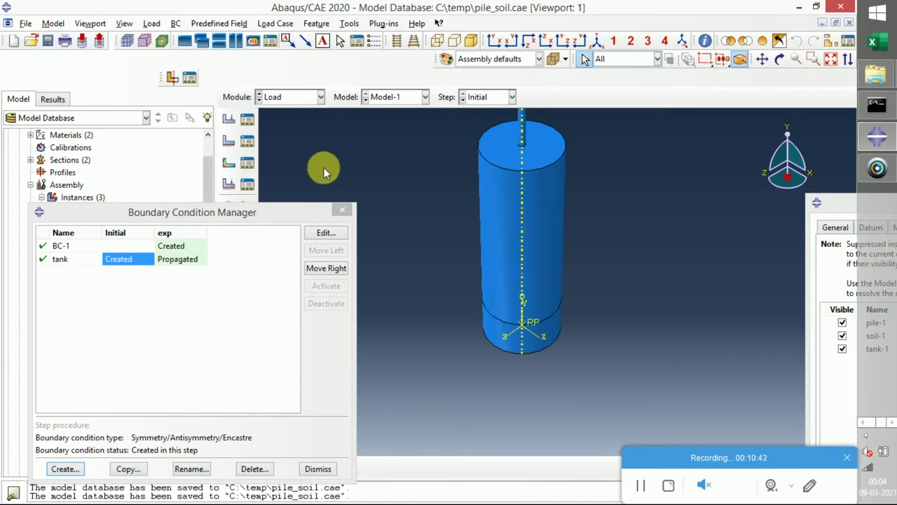
Switch to the Mesh module and delete the global seeds and existing mesh of all part instances.
scroll(447, 265, "down", 4)
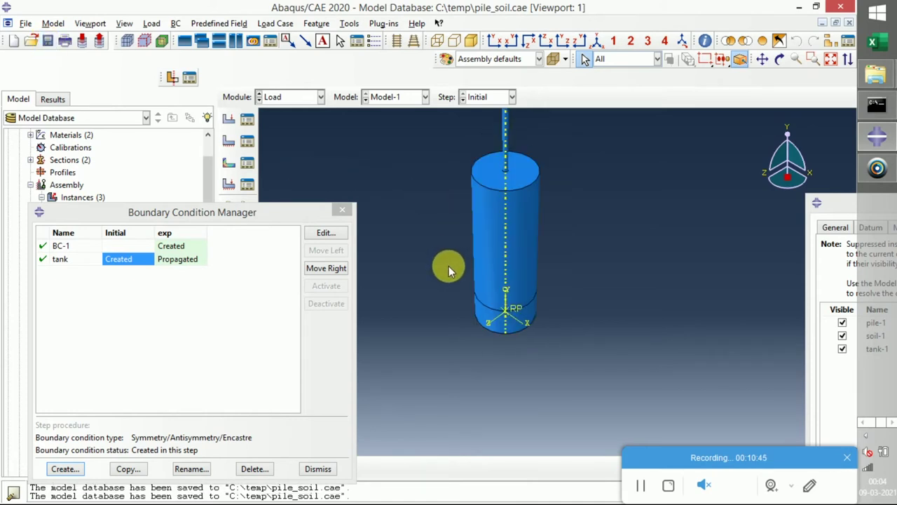
left_click(289, 96)
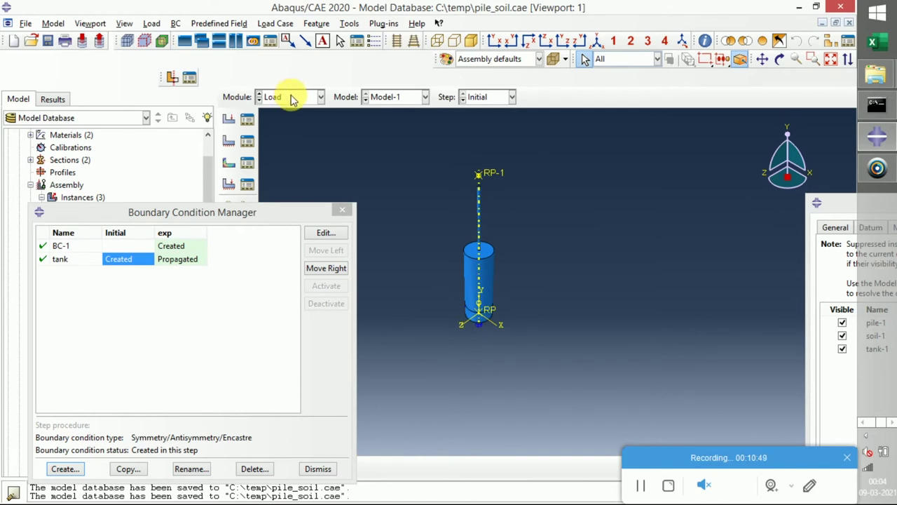
left_click(281, 184)
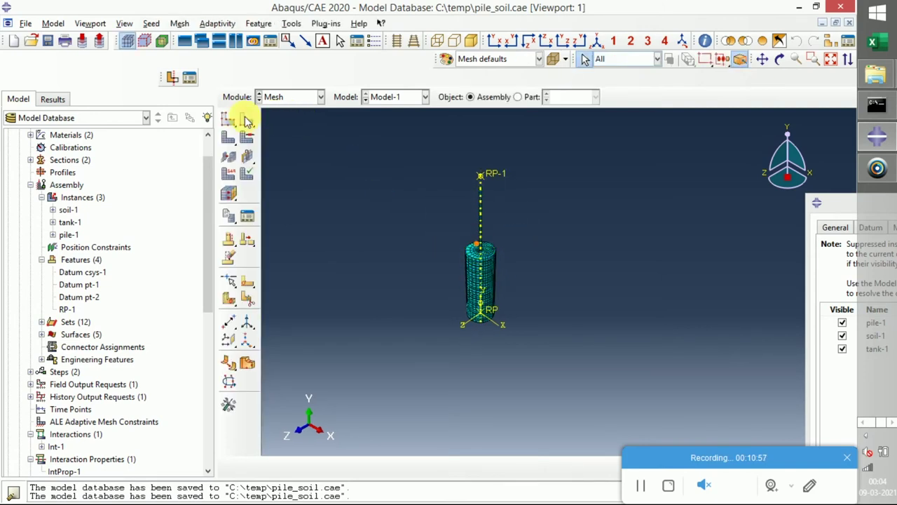
left_click_drag(230, 125, 267, 120)
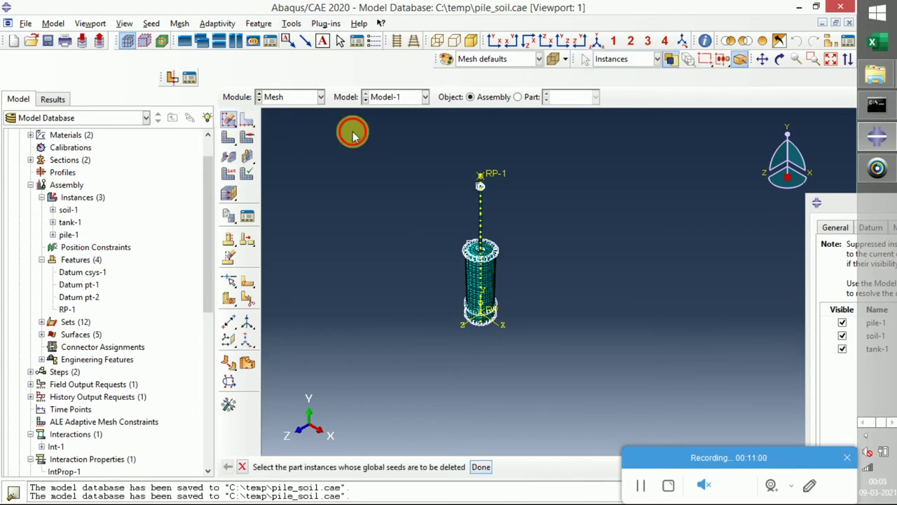
left_click(482, 467)
left_click(88, 165)
left_click(84, 196)
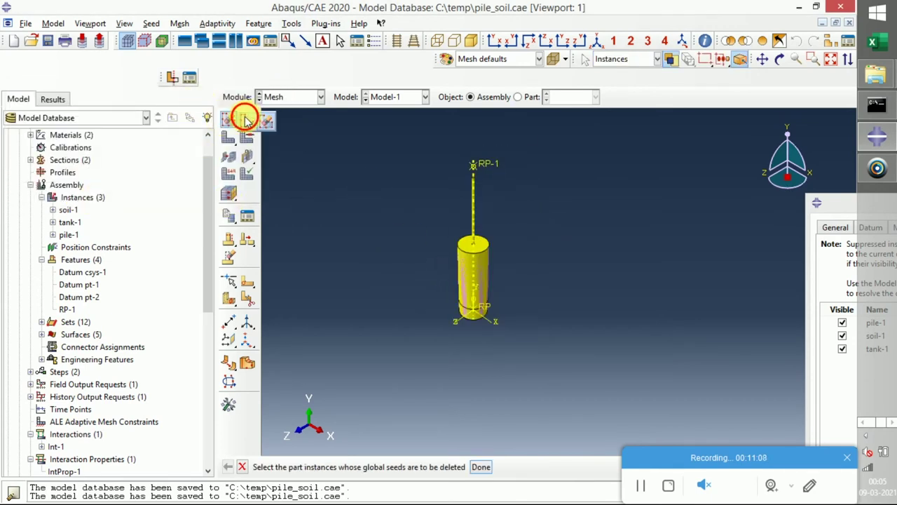
left_click(228, 120)
left_click(228, 120)
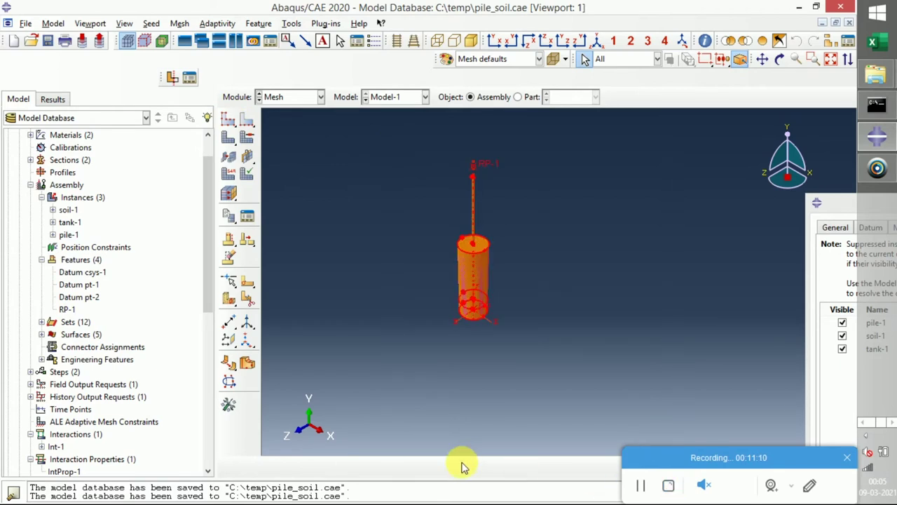
left_click(229, 120)
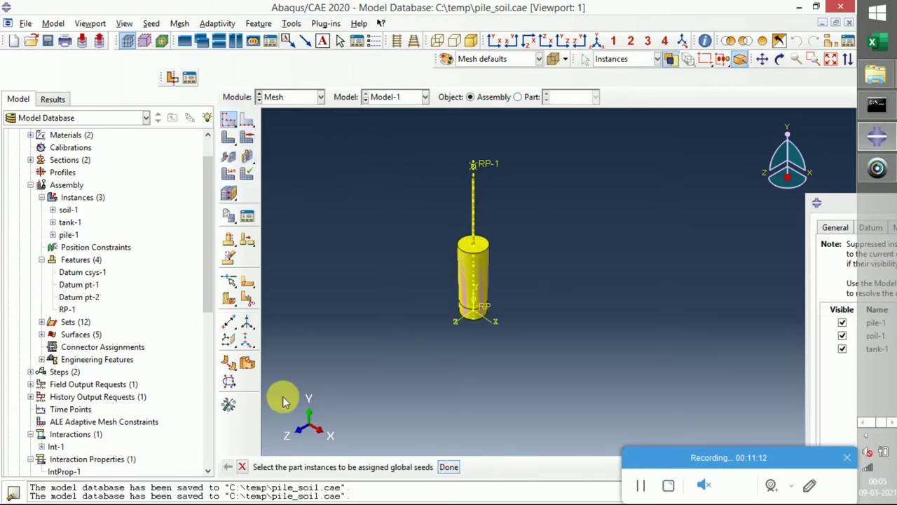
left_click(236, 465)
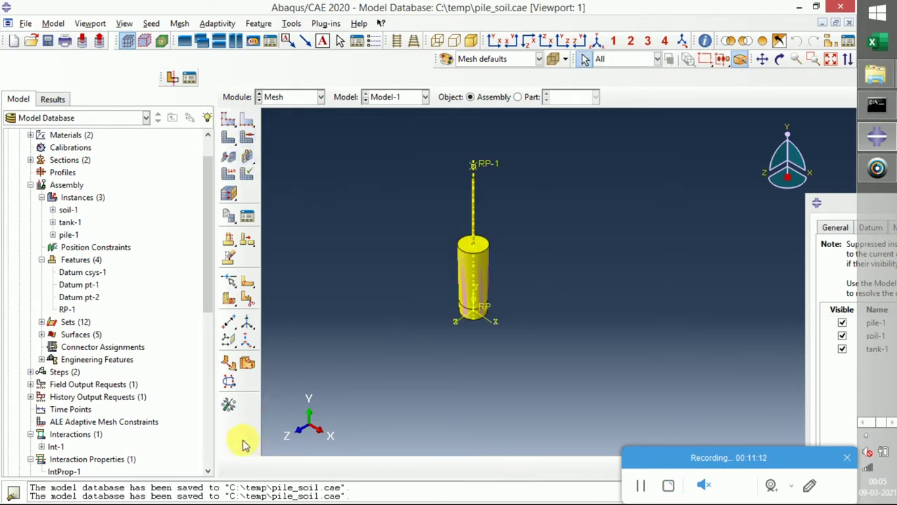
Assign global seeds with an approximate size of 0.1 to the pile, soil and tank instances.
left_click(227, 120)
left_click(444, 202)
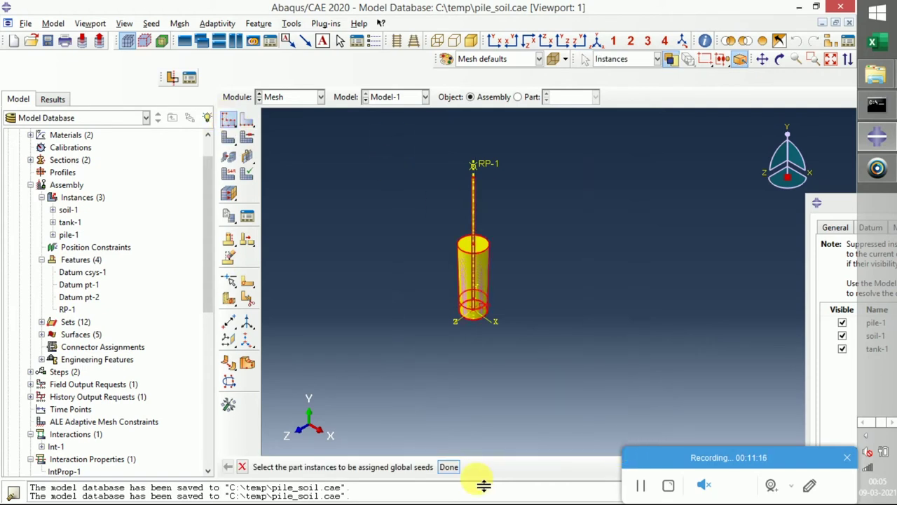
left_click(449, 467)
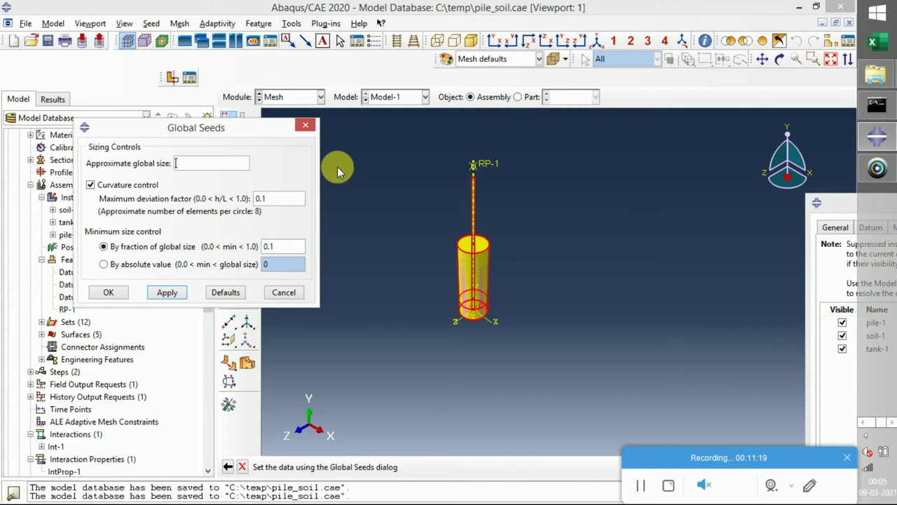
scroll(400, 179, "up", 3)
middle_click_drag(523, 191, 502, 196, "ctrl+alt")
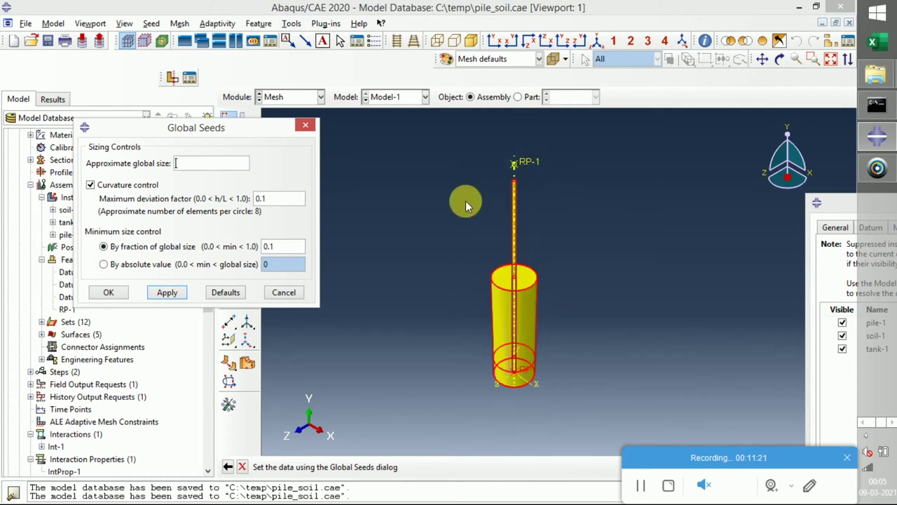
scroll(444, 198, "up", 2)
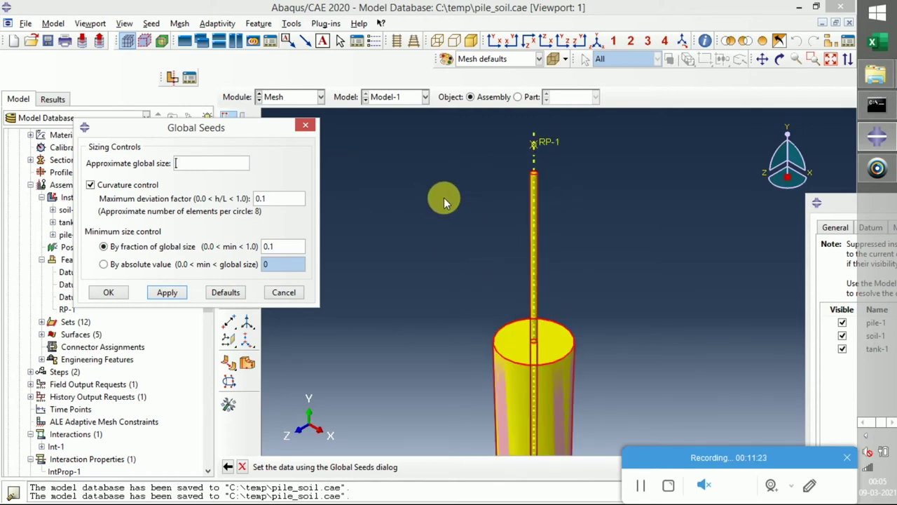
scroll(448, 198, "down", 3)
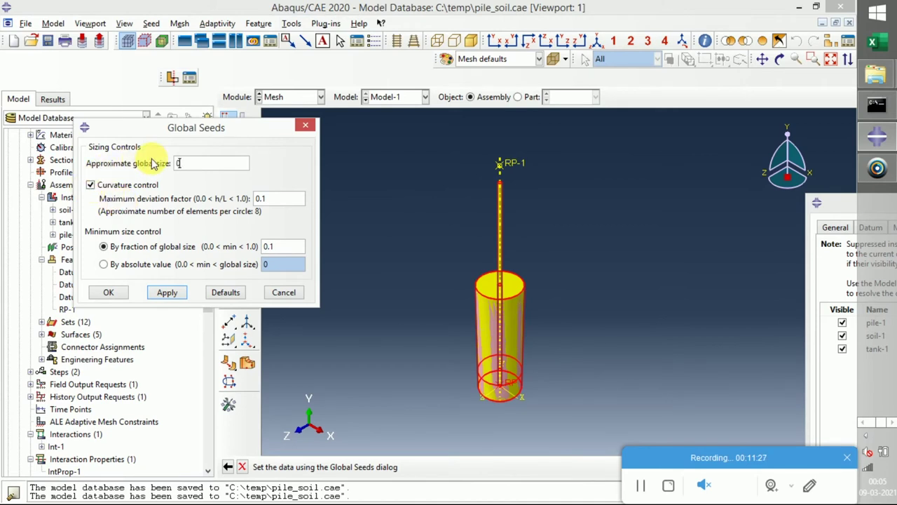
type(".1")
left_click(108, 293)
Refine the global seeds of all three part instances to an approximate size of 0.05.
scroll(437, 211, "up", 3)
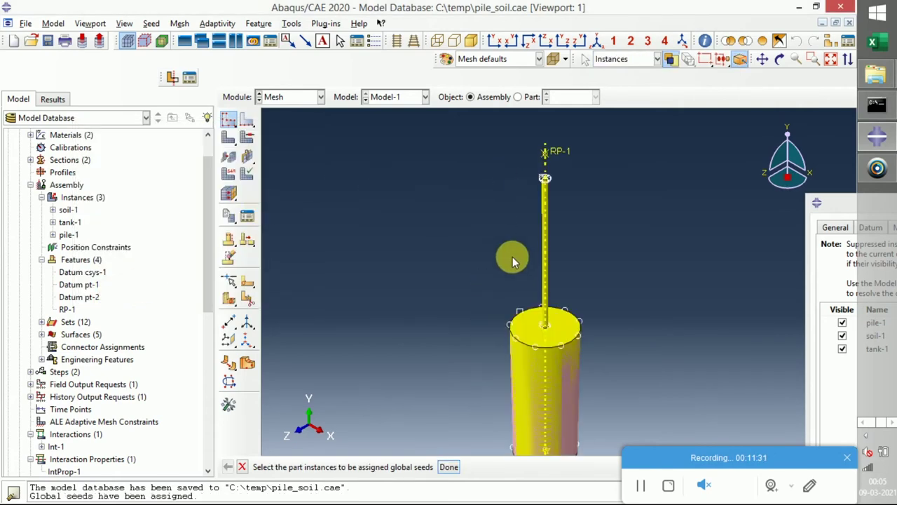
scroll(584, 249, "up", 2)
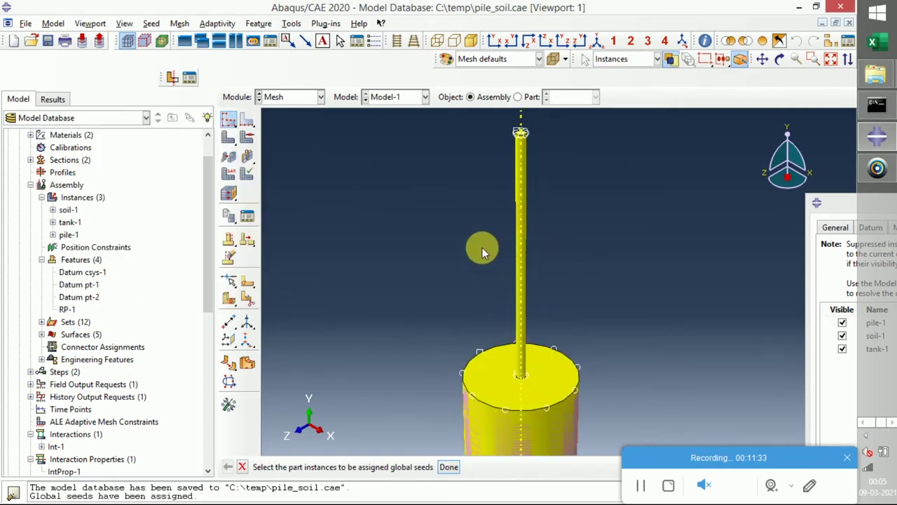
scroll(472, 248, "down", 1)
scroll(471, 248, "down", 3)
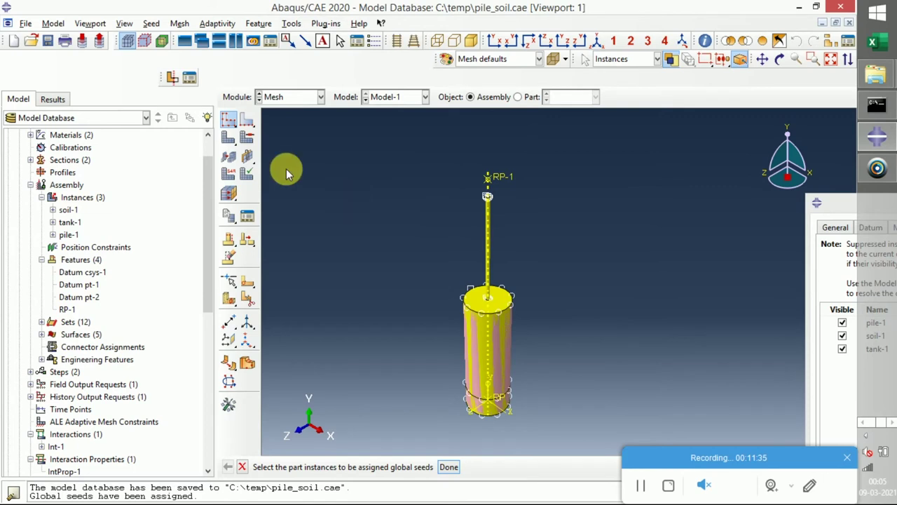
left_click_drag(410, 157, 613, 454)
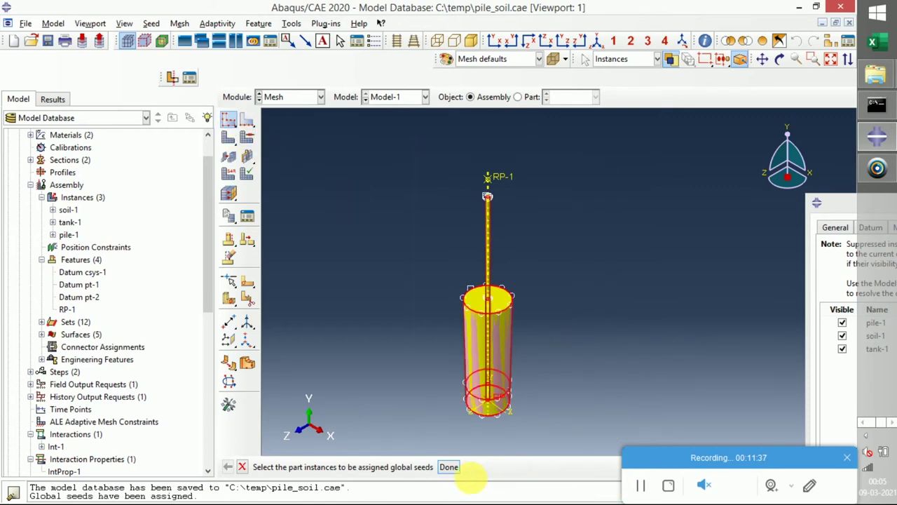
left_click(449, 467)
type("0.05")
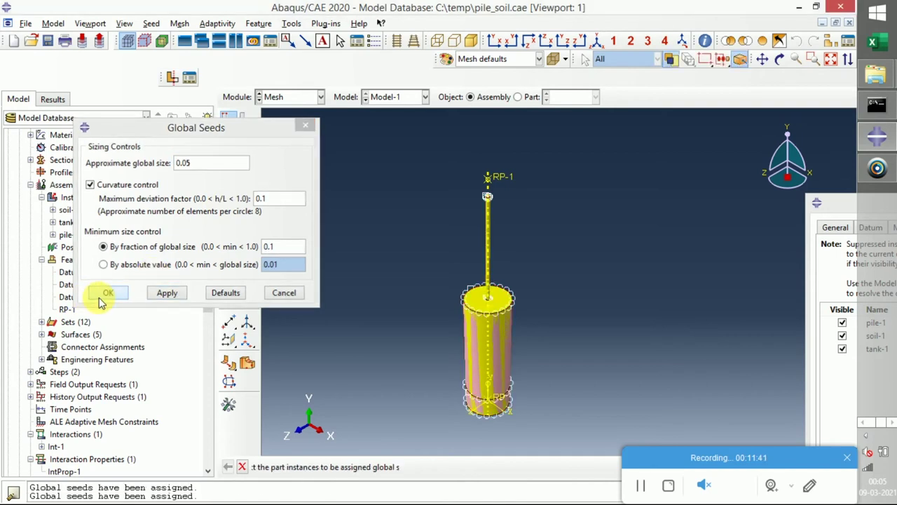
left_click(101, 294)
Mesh the pile, soil and tank instances and inspect the mesh around the pile and soil top.
left_click(231, 138)
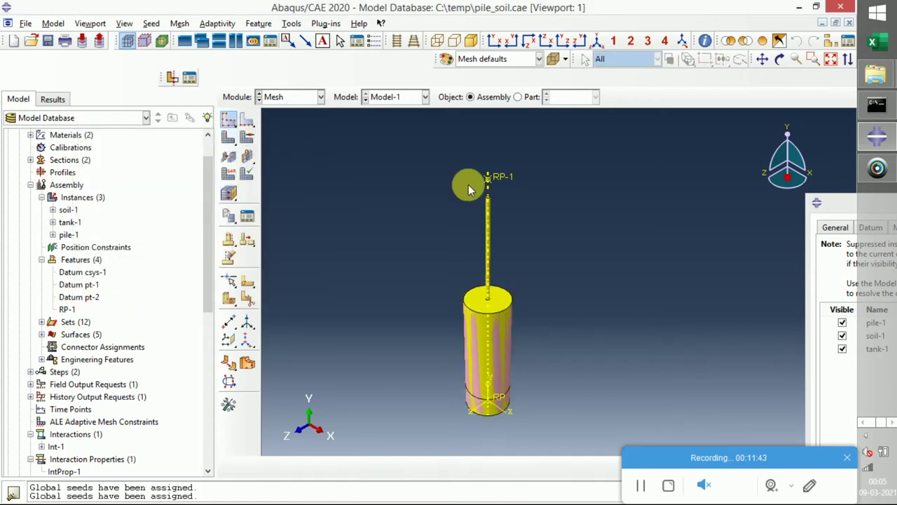
left_click_drag(434, 141, 660, 456)
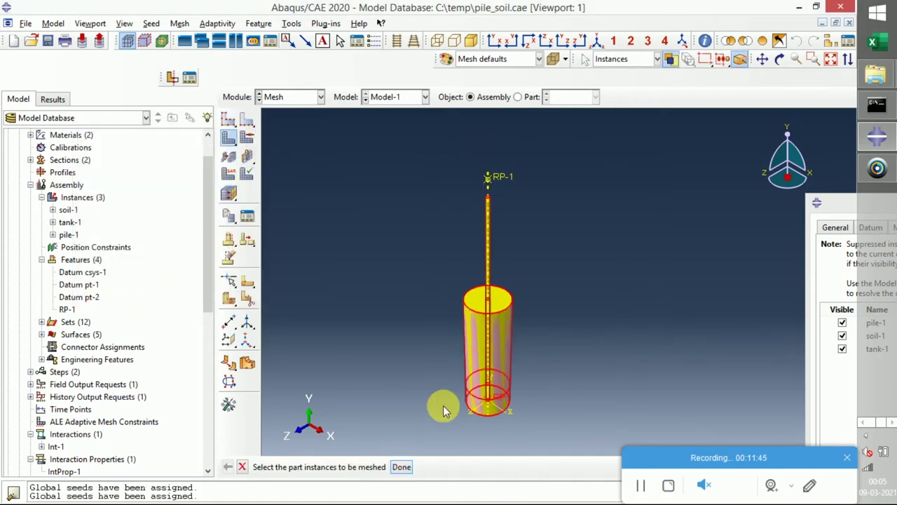
left_click(407, 468)
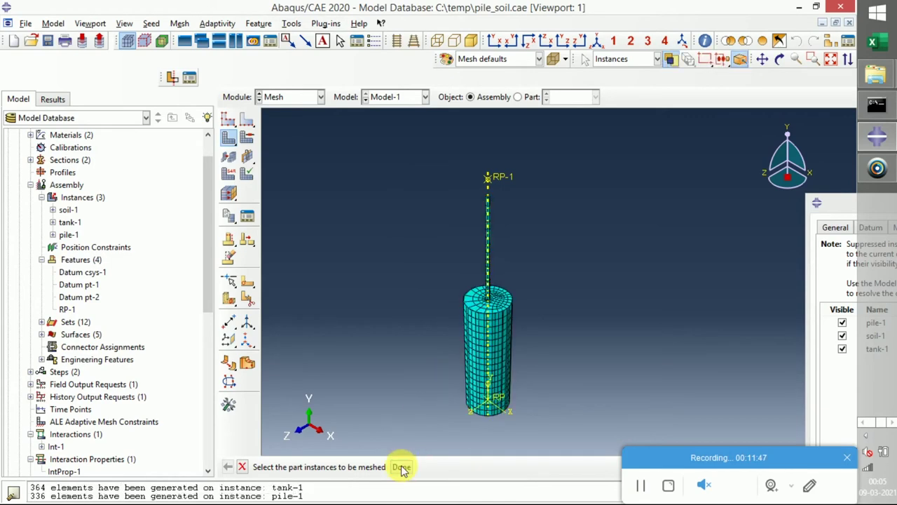
scroll(491, 249, "up", 3)
scroll(501, 261, "up", 5)
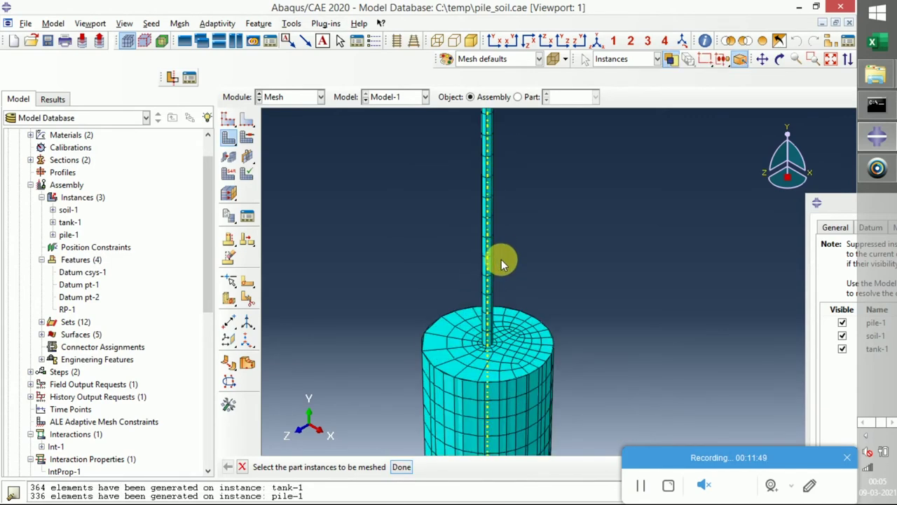
scroll(505, 271, "down", 5)
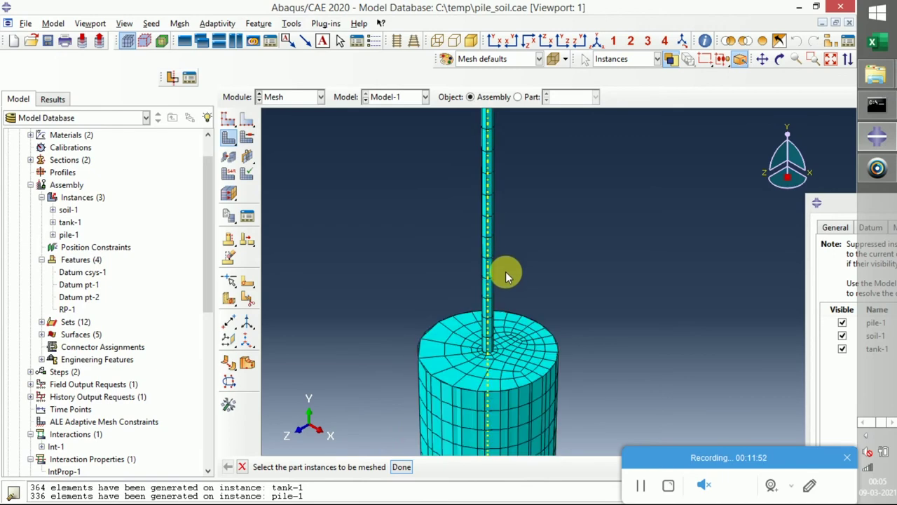
Assign global seeds with an approximate size of 0.02 to the pile, soil and tank instances.
scroll(481, 359, "up", 5)
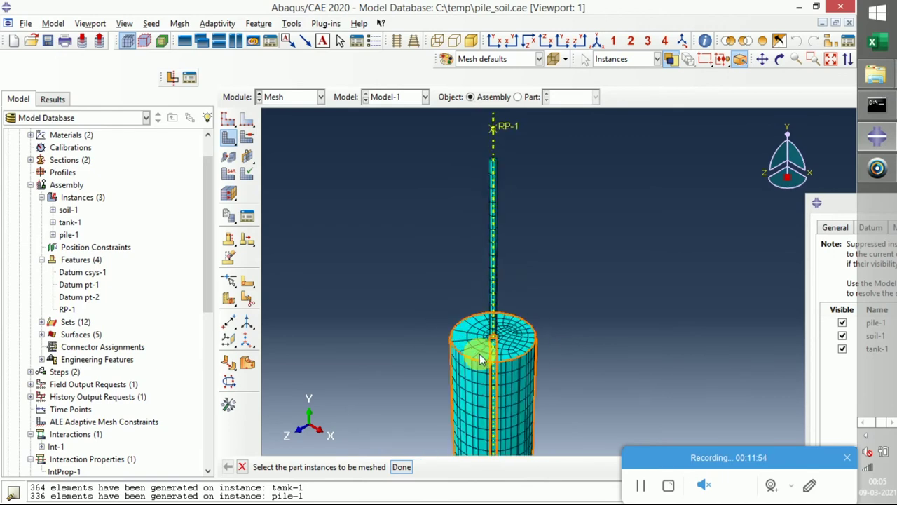
scroll(454, 225, "down", 5)
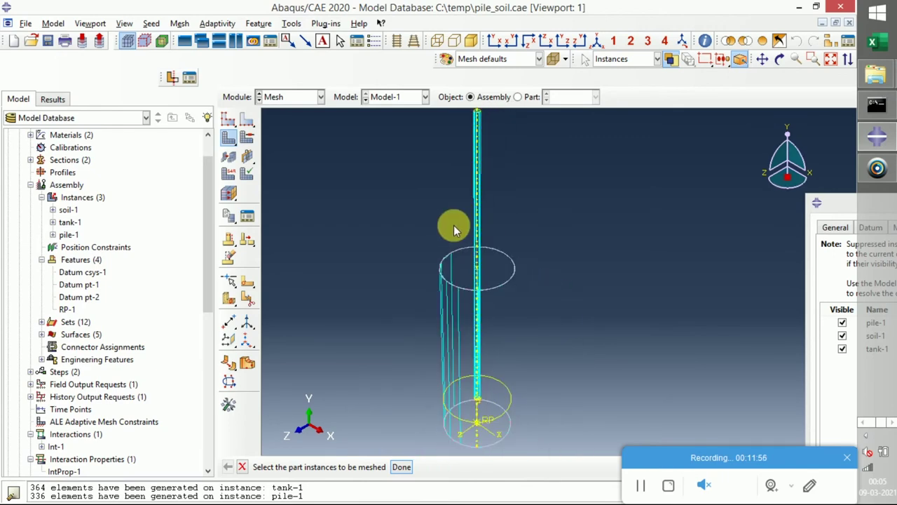
left_click(458, 241)
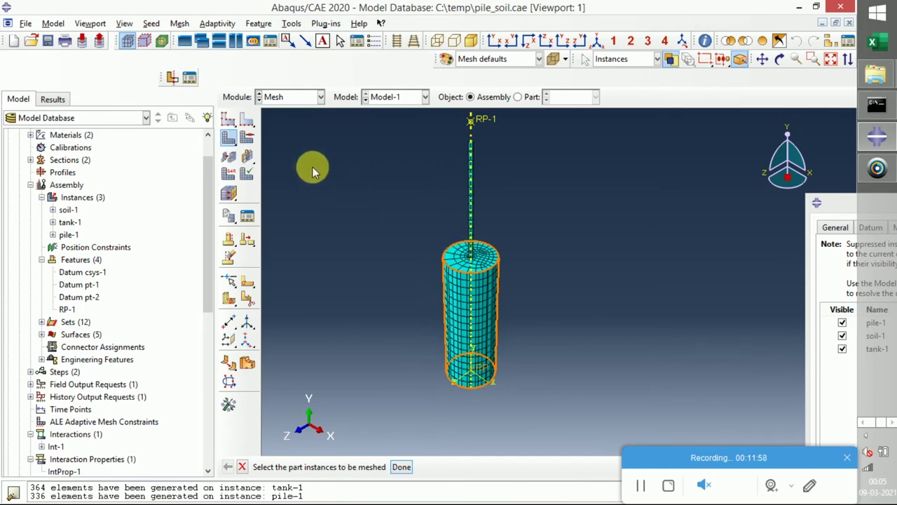
left_click(228, 119)
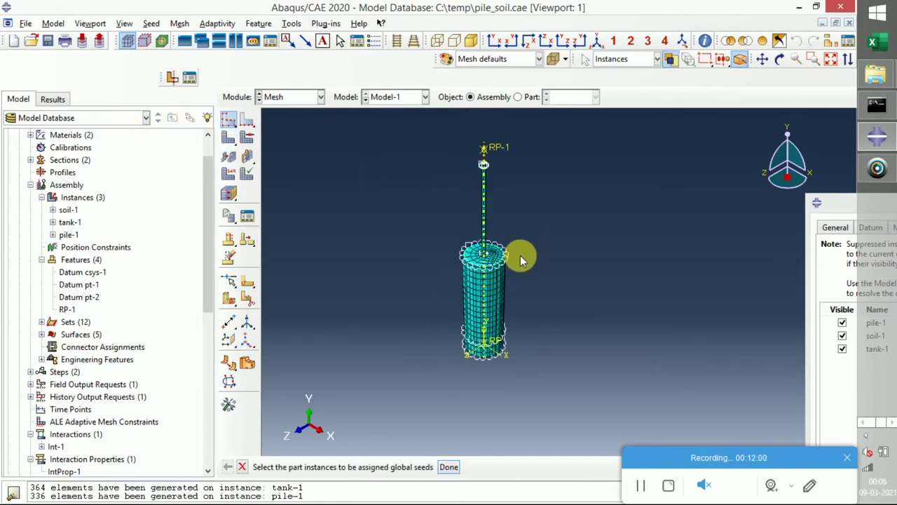
scroll(521, 259, "down", 1)
left_click(448, 466)
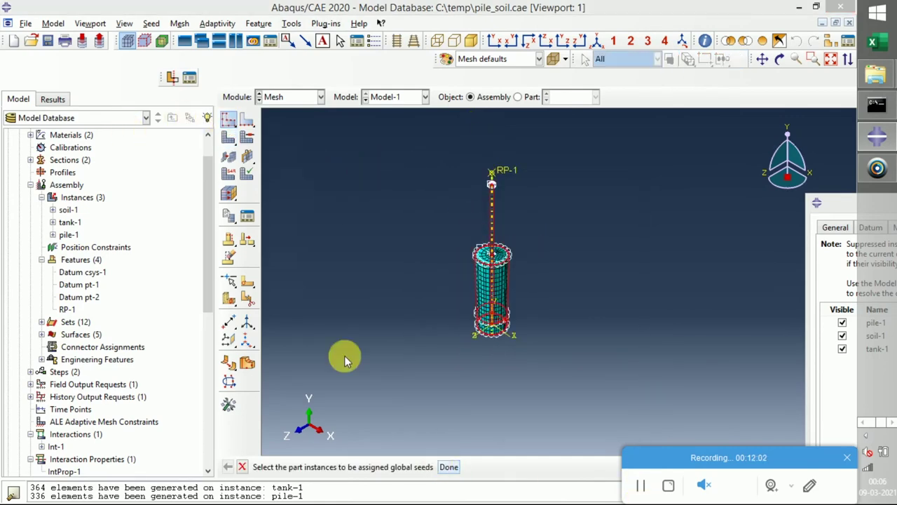
type("0.02")
left_click(105, 293)
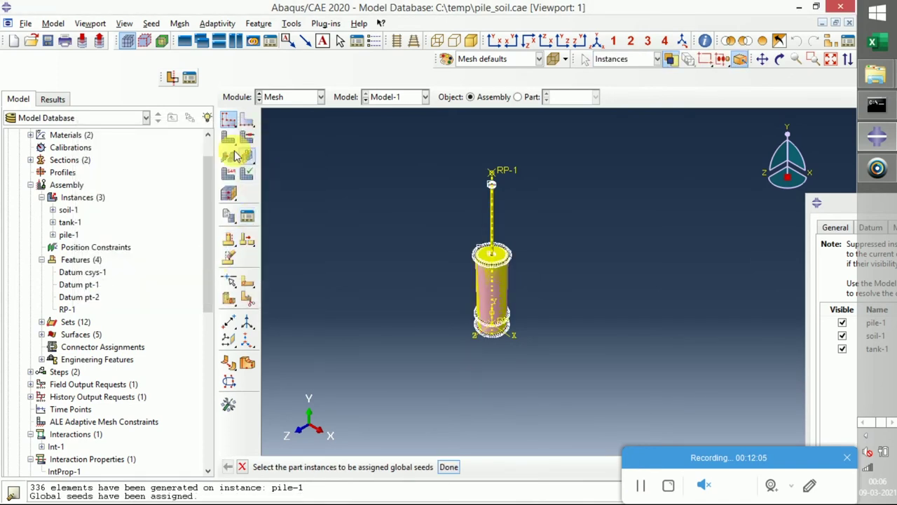
Mesh all three part instances with the refined seeds and inspect the mesh along the pile and at its top.
left_click(229, 137)
left_click_drag(375, 130, 670, 445)
left_click(402, 467)
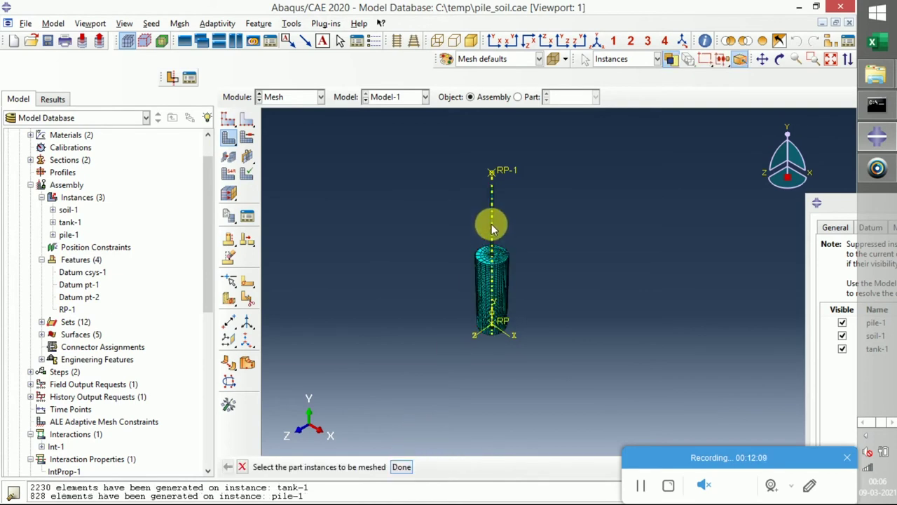
scroll(491, 170, "down", 5)
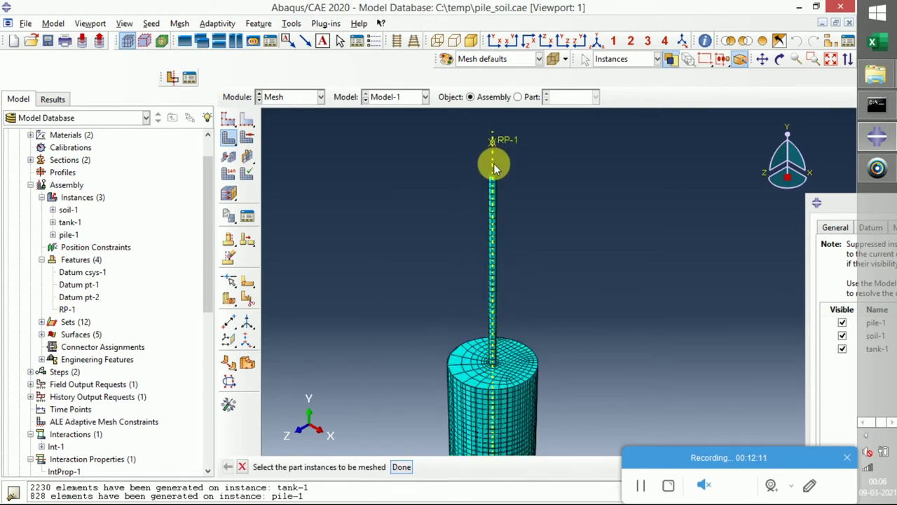
scroll(486, 184, "down", 4)
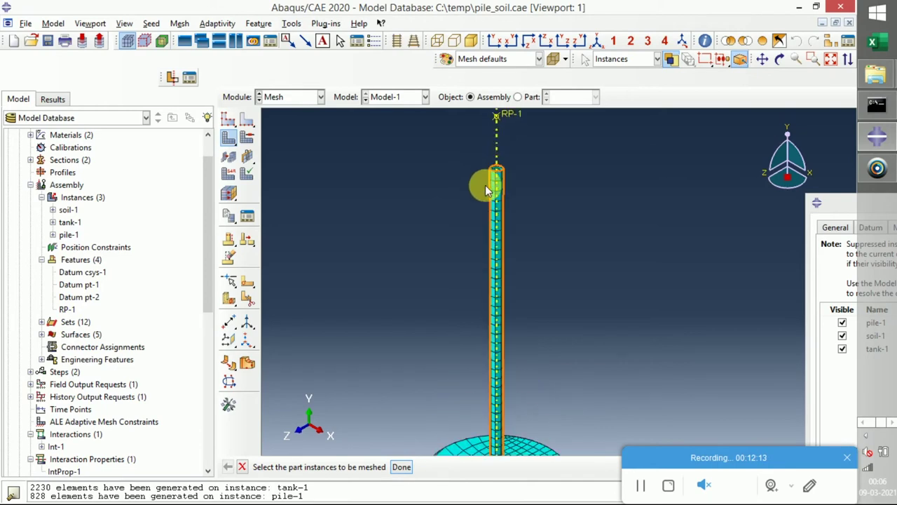
scroll(494, 145, "down", 5)
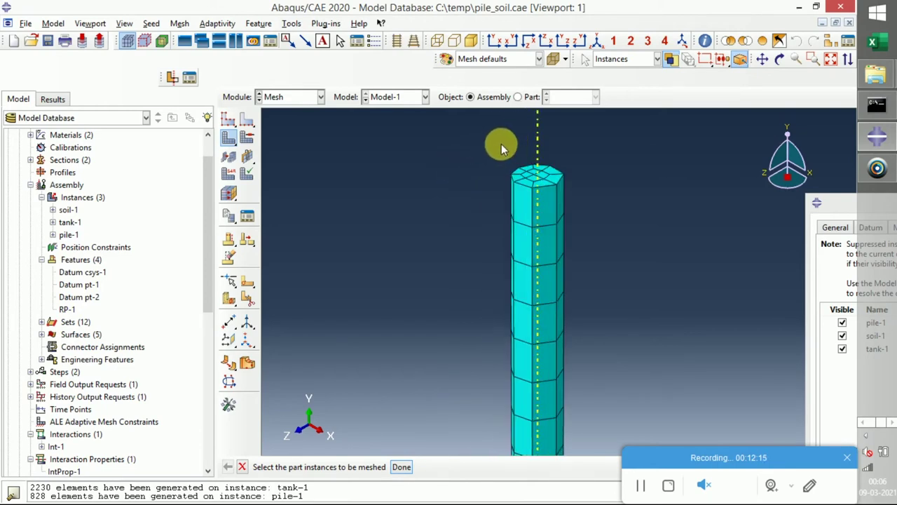
scroll(428, 116, "up", 5)
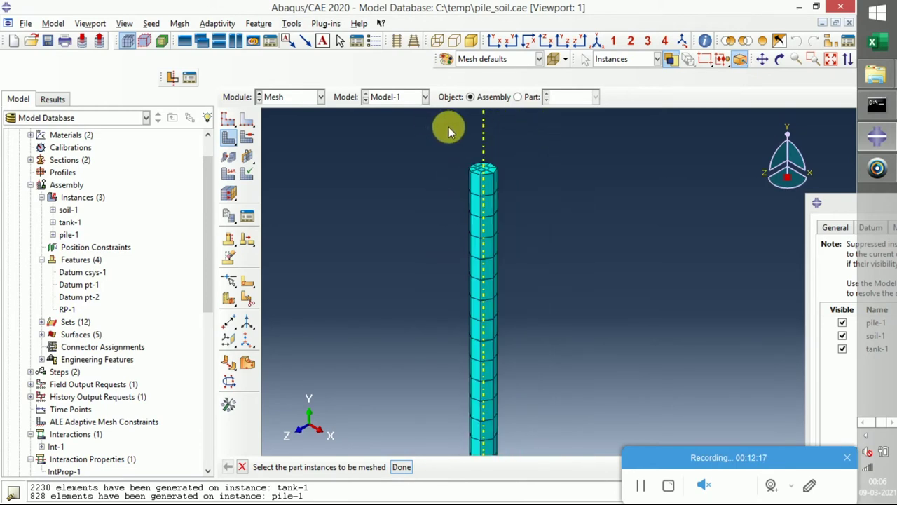
scroll(431, 227, "up", 4)
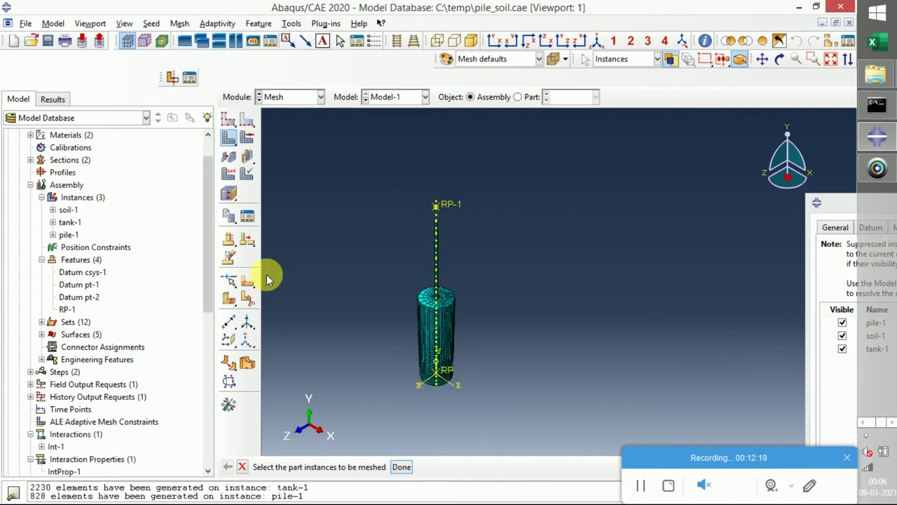
Switch to the Job module and create a job named model_1_PO_NORMAL from Model-1.
left_click(288, 98)
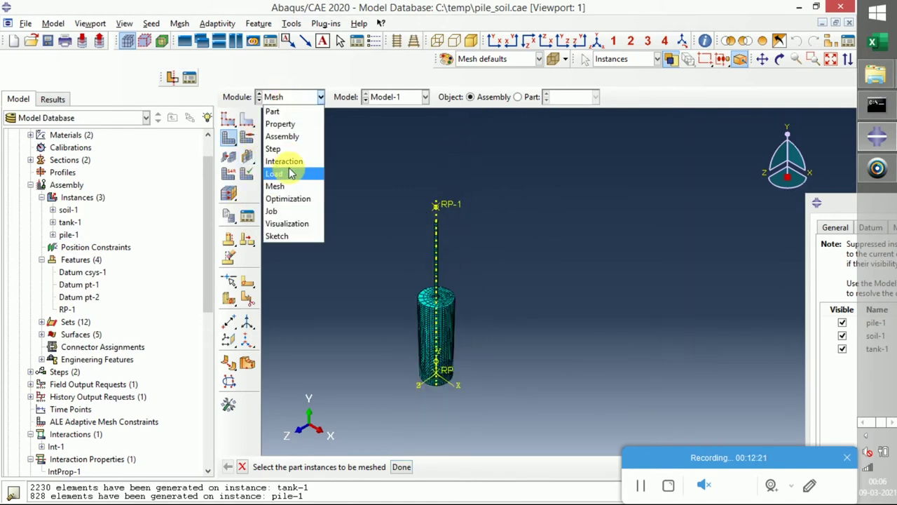
left_click(284, 211)
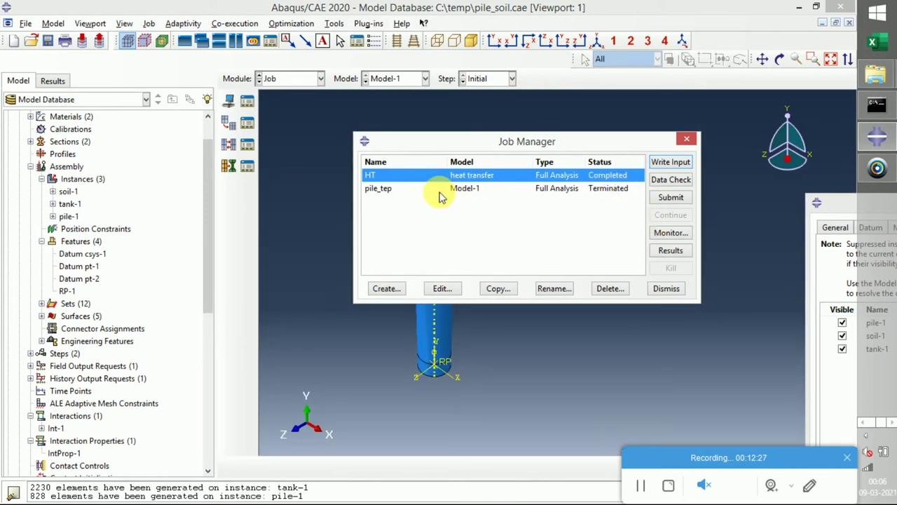
left_click(398, 187)
left_click(408, 176)
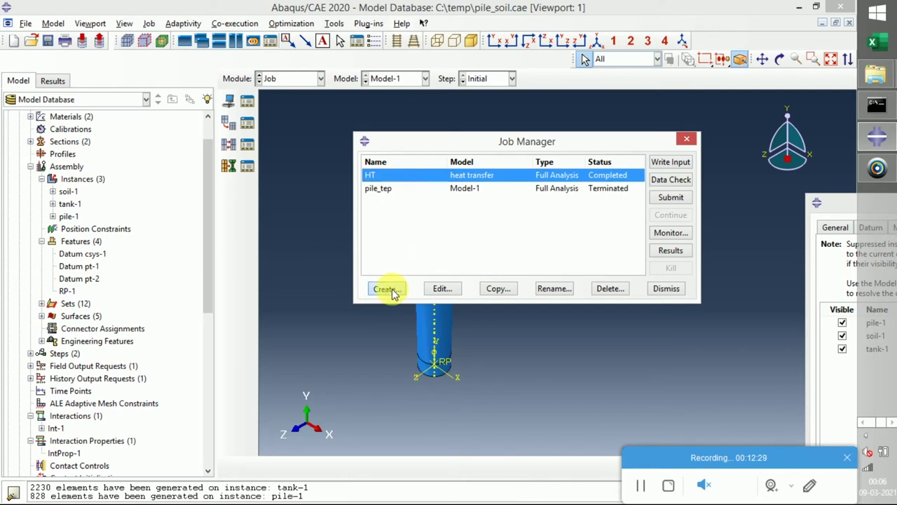
left_click(386, 288)
left_click_drag(56, 107, 452, 98)
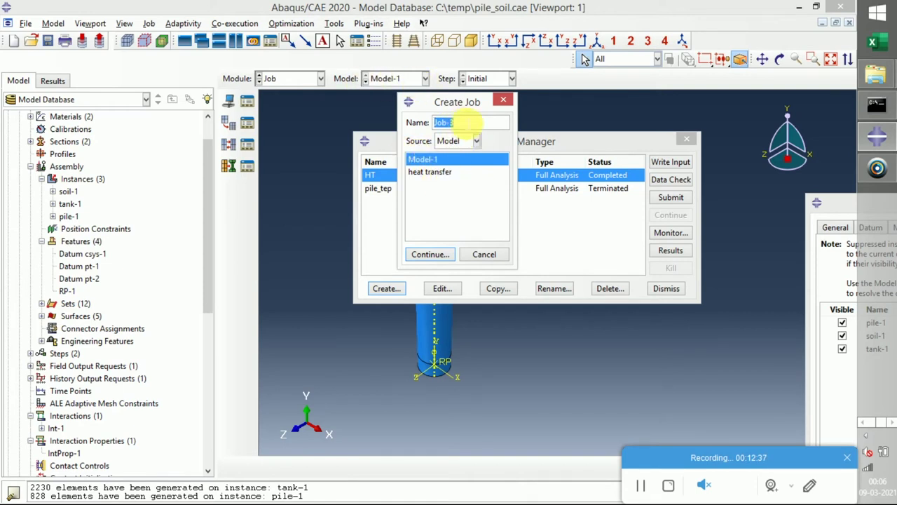
type("model_1_PO_NO")
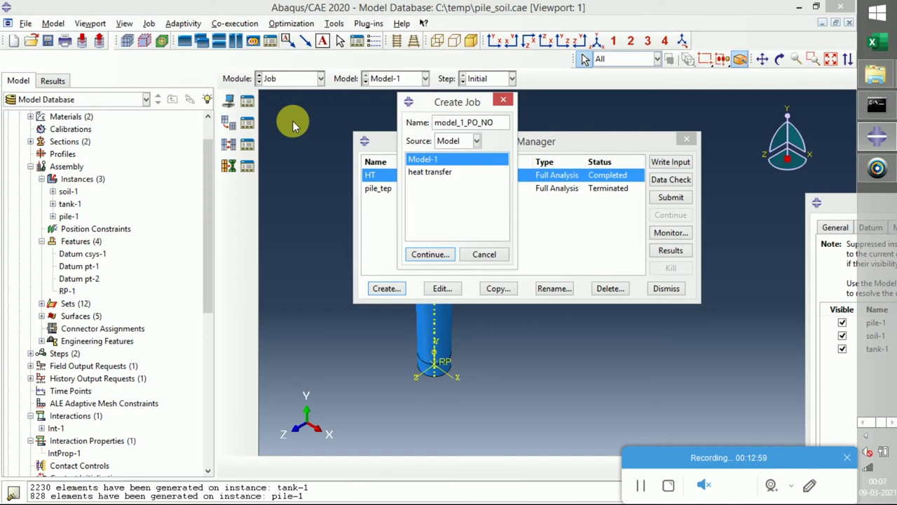
type("MAL")
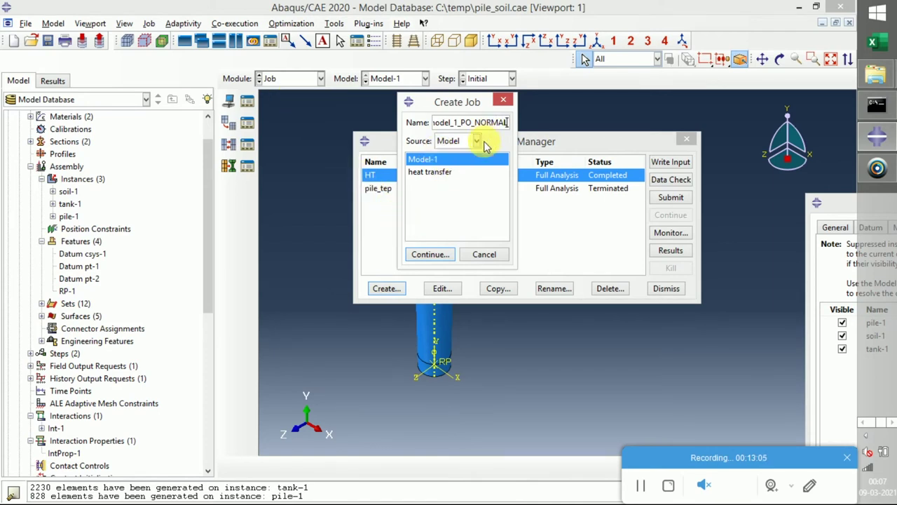
left_click(431, 254)
Set the model_1_PO_NORMAL job to use 2 processors and submit it for analysis.
left_click(162, 160)
left_click(49, 181)
left_click(124, 181)
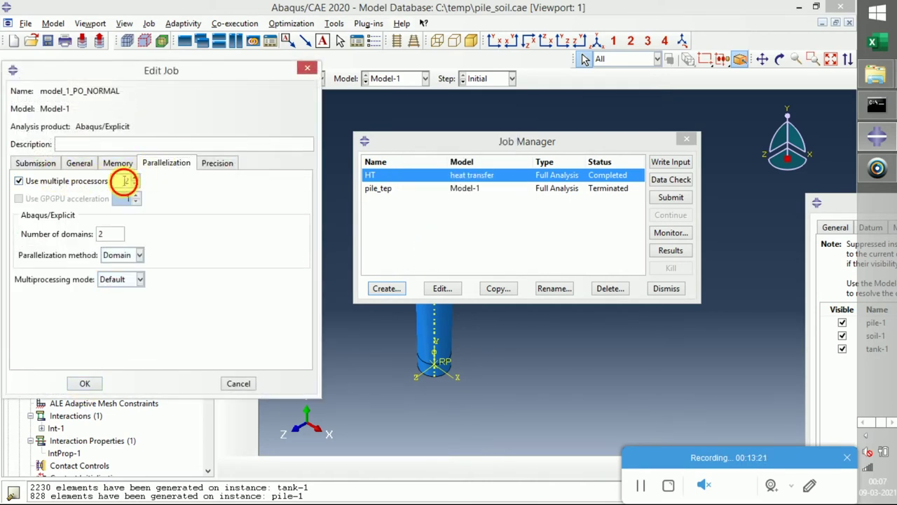
left_click(84, 384)
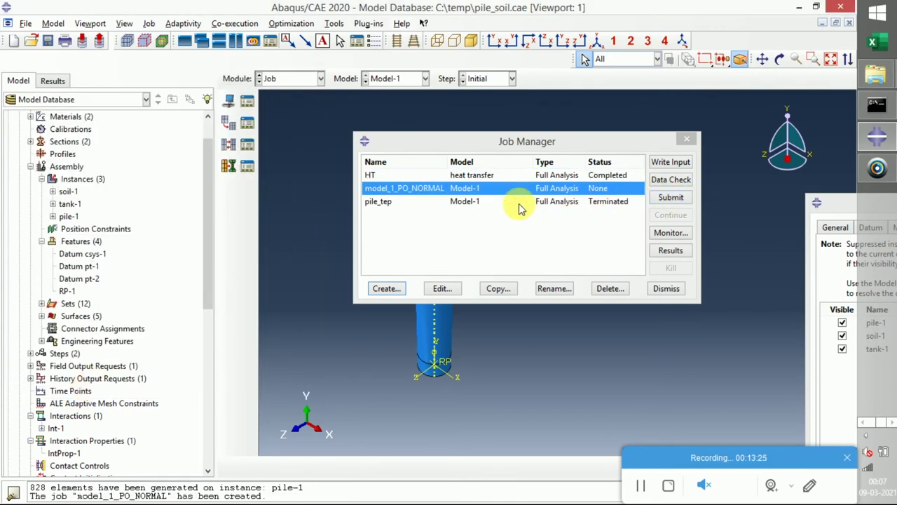
left_click(425, 201)
left_click(433, 189)
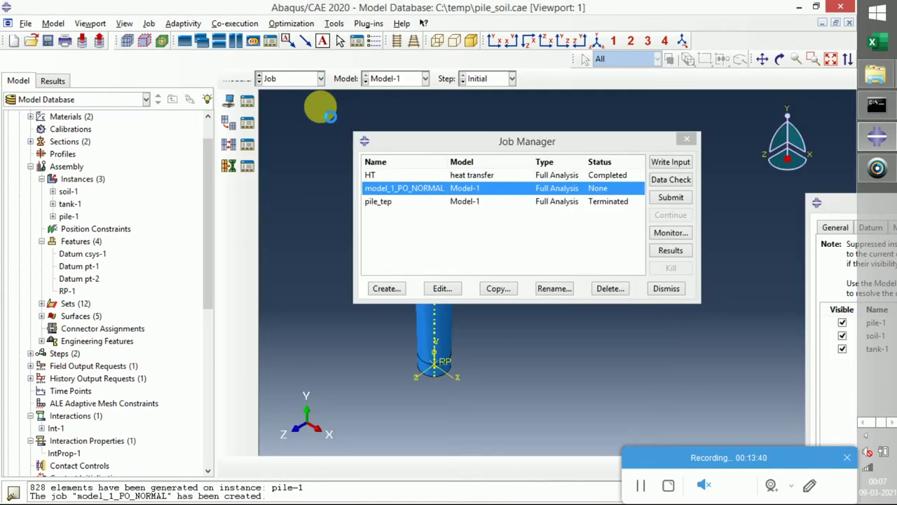
Switch to the Step module and review the settings of history output request H-Output-1 without changing them.
left_click(311, 79)
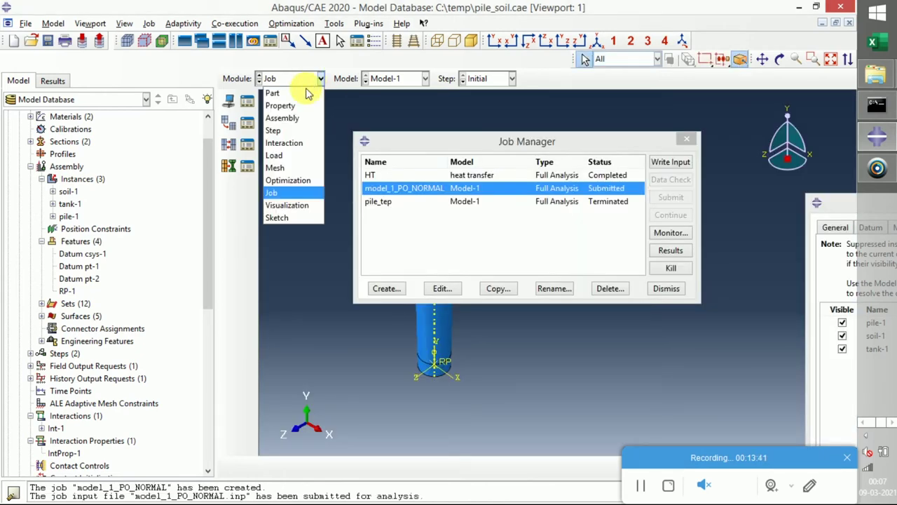
left_click(292, 133)
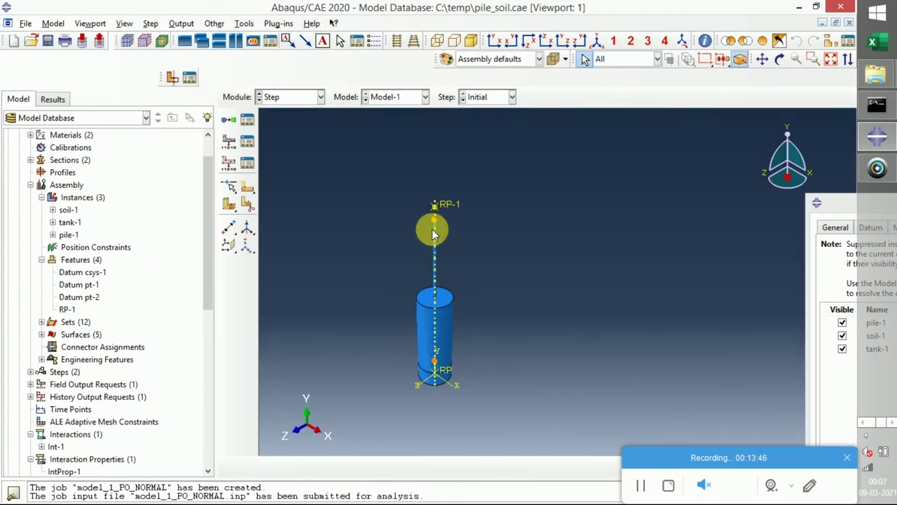
left_click(247, 166)
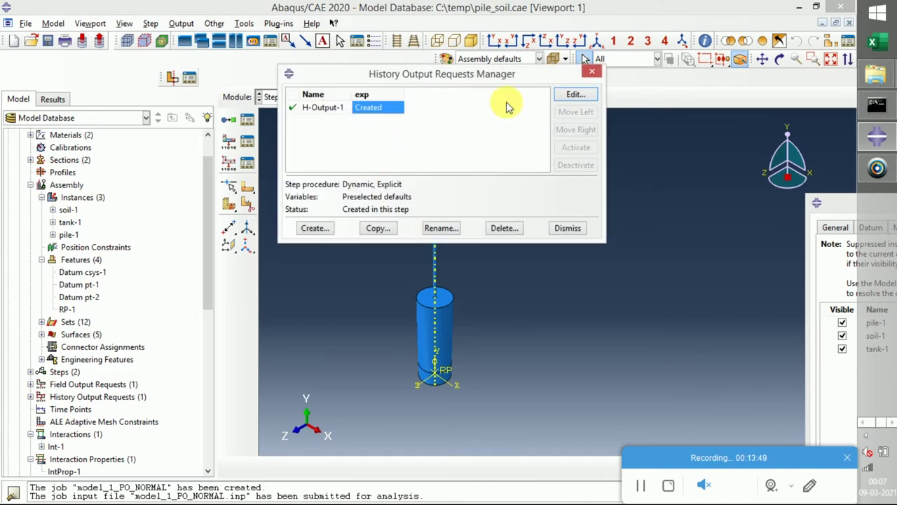
left_click(576, 94)
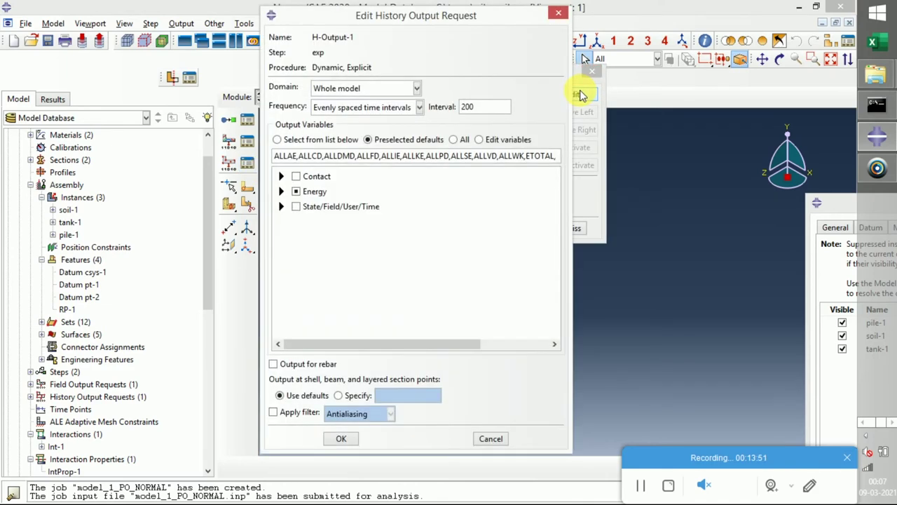
left_click(558, 13)
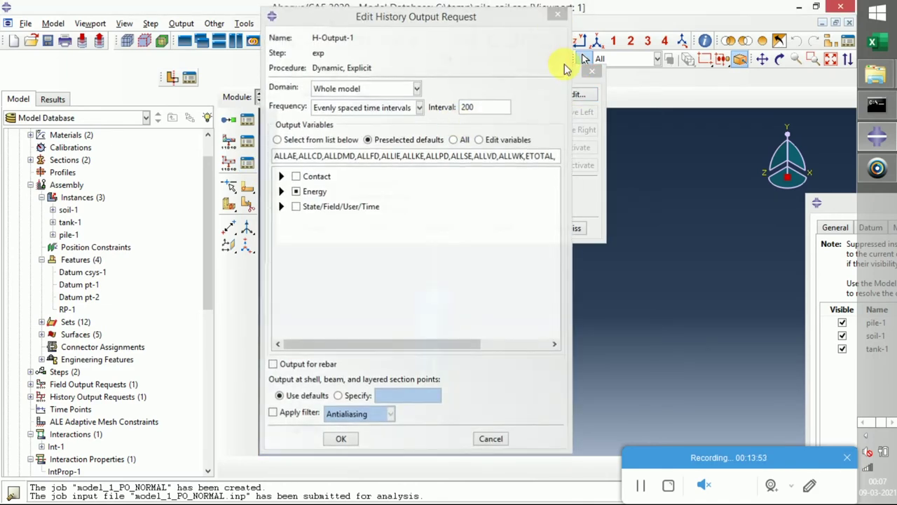
left_click(591, 75)
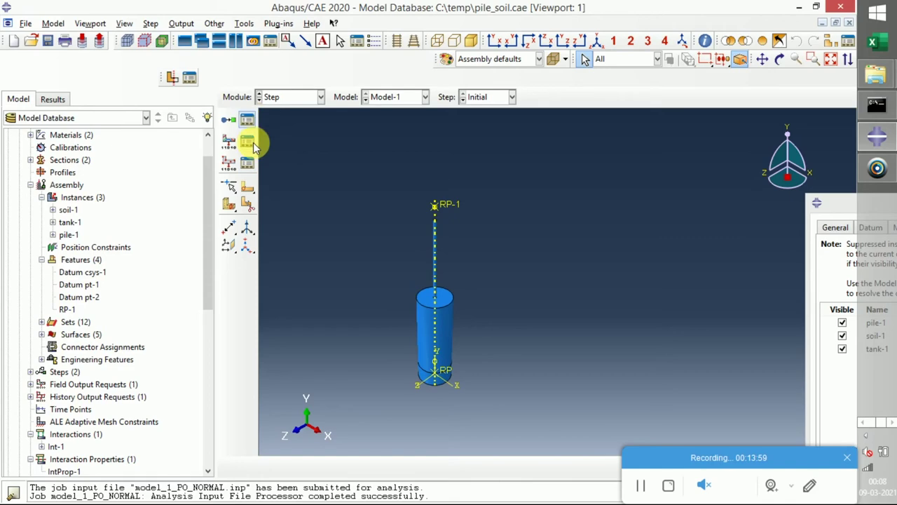
Enlarge the message area and open the monitor of the running model_1_PO_NORMAL job.
left_click_drag(382, 464, 372, 379)
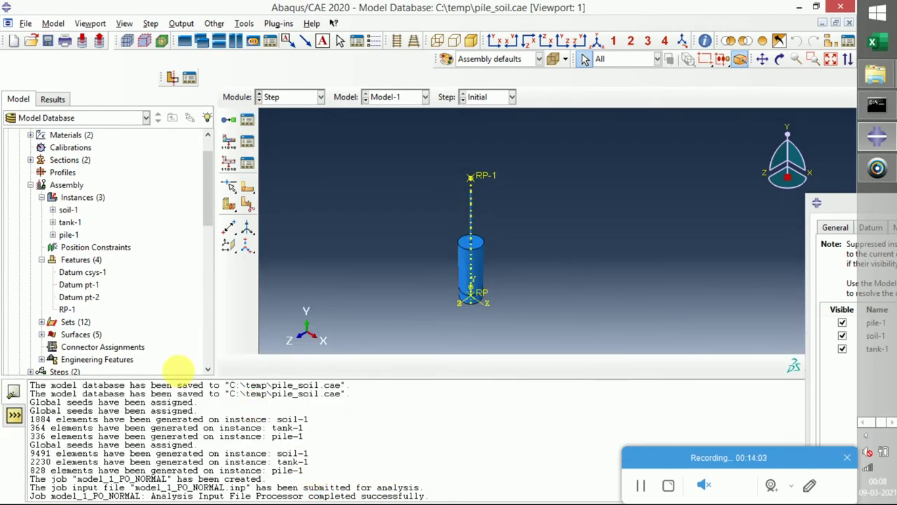
scroll(187, 295, "down", 8)
scroll(175, 339, "down", 5)
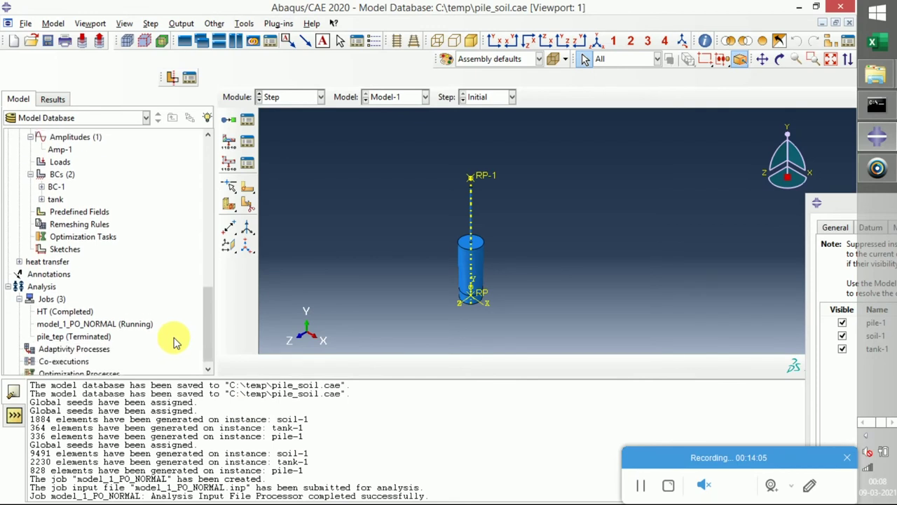
left_click(100, 320)
right_click(100, 319)
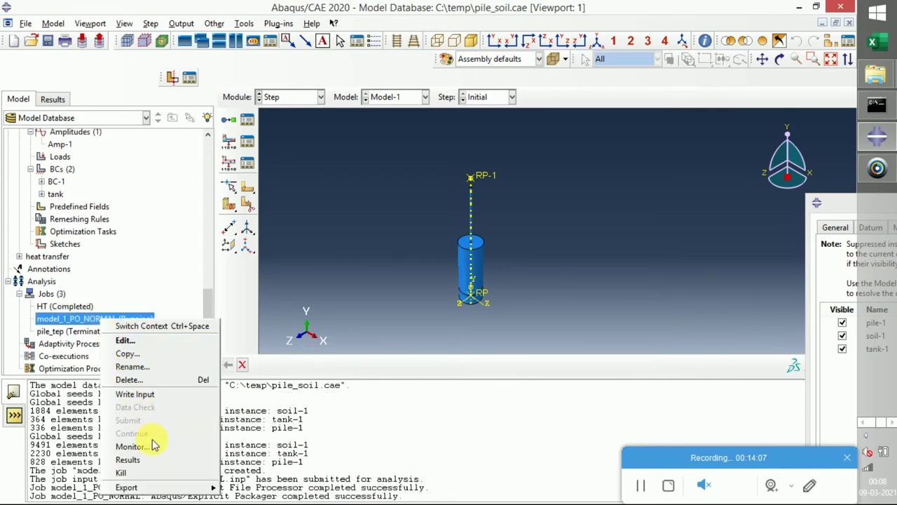
left_click(148, 444)
right_click(129, 318)
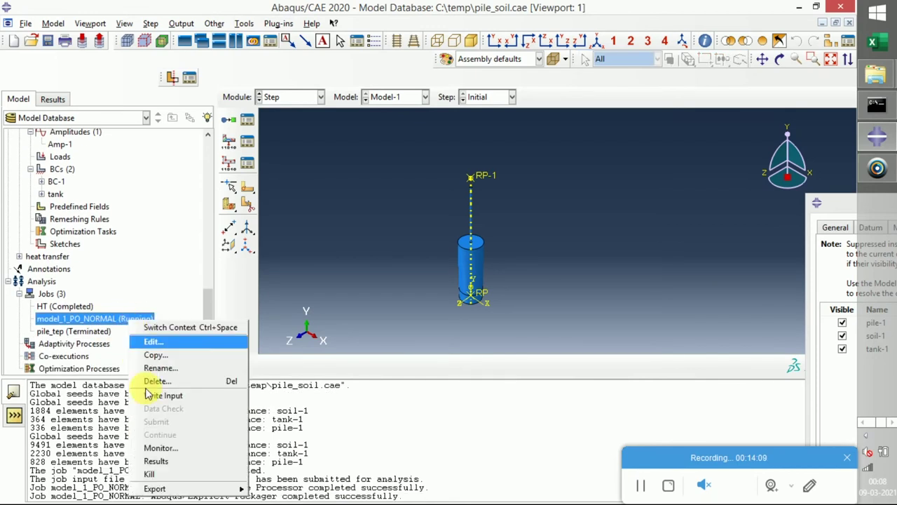
left_click(158, 445)
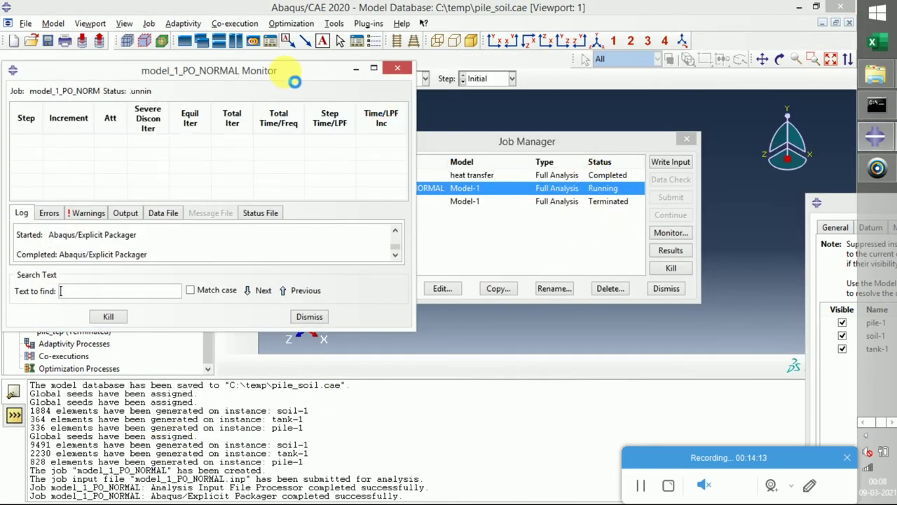
left_click_drag(371, 83, 568, 123)
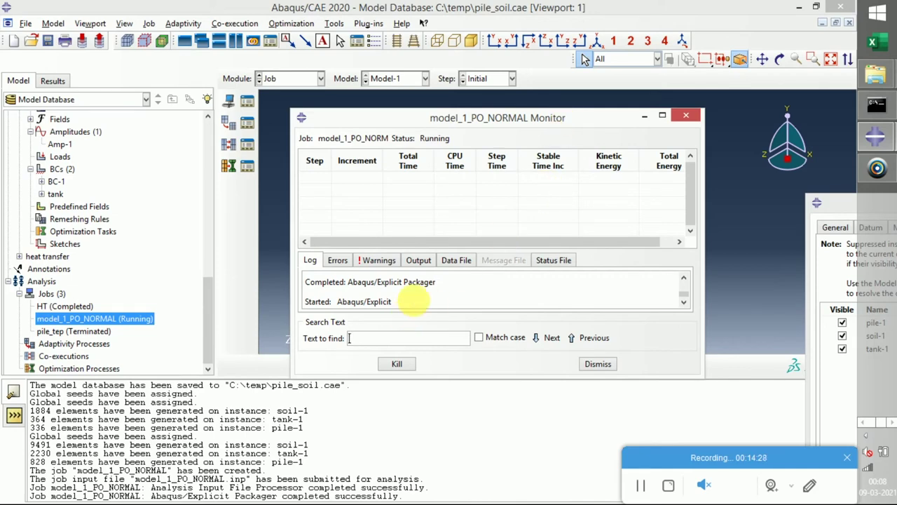
Kill the running model_1_PO_NORMAL job and switch to the Interaction module.
left_click(397, 364)
left_click(460, 264)
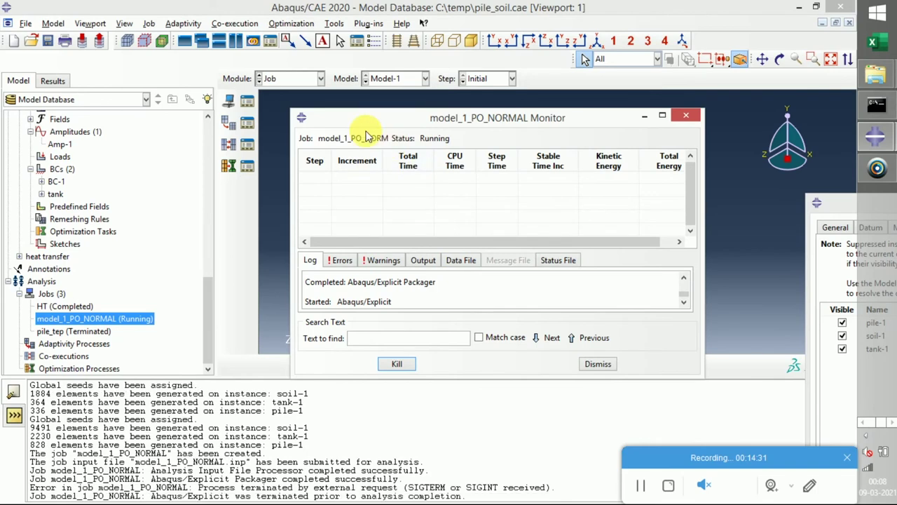
left_click(290, 79)
left_click(286, 139)
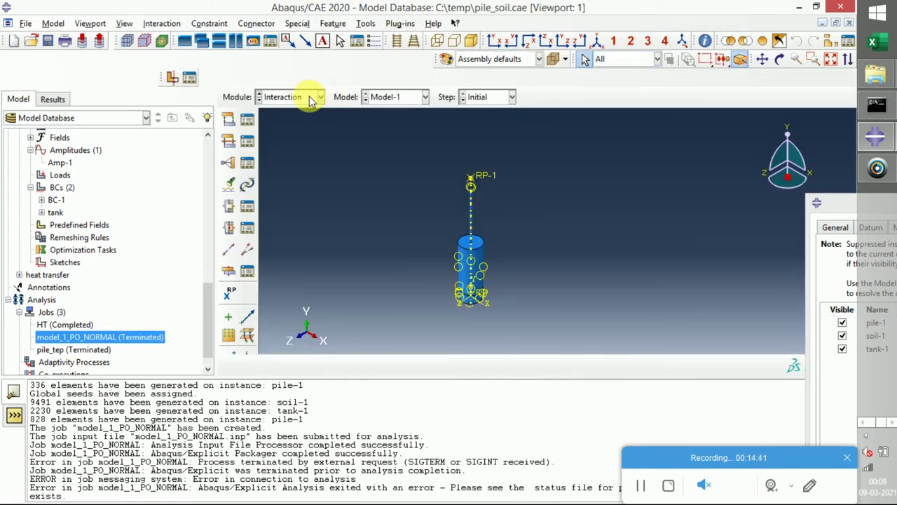
In the Step module, set field output request F-Output-1 to 500 evenly spaced time intervals.
left_click(308, 97)
left_click(282, 149)
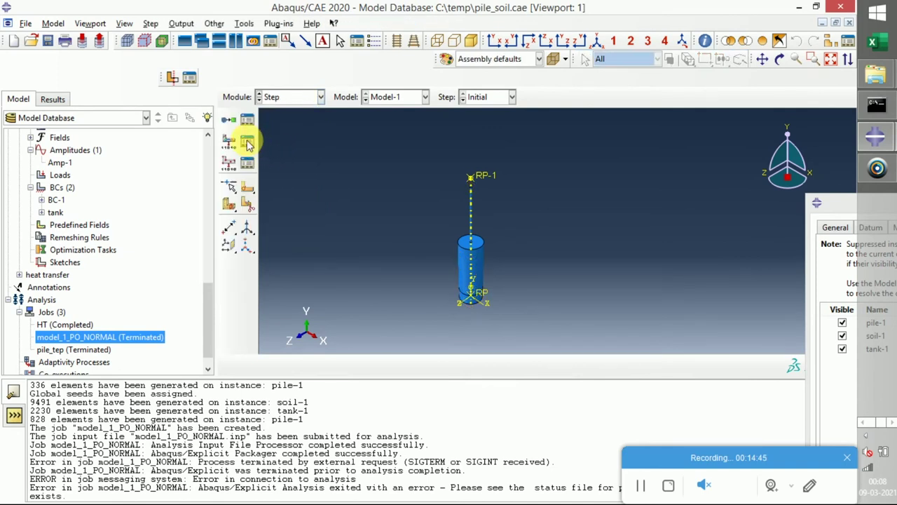
left_click(247, 142)
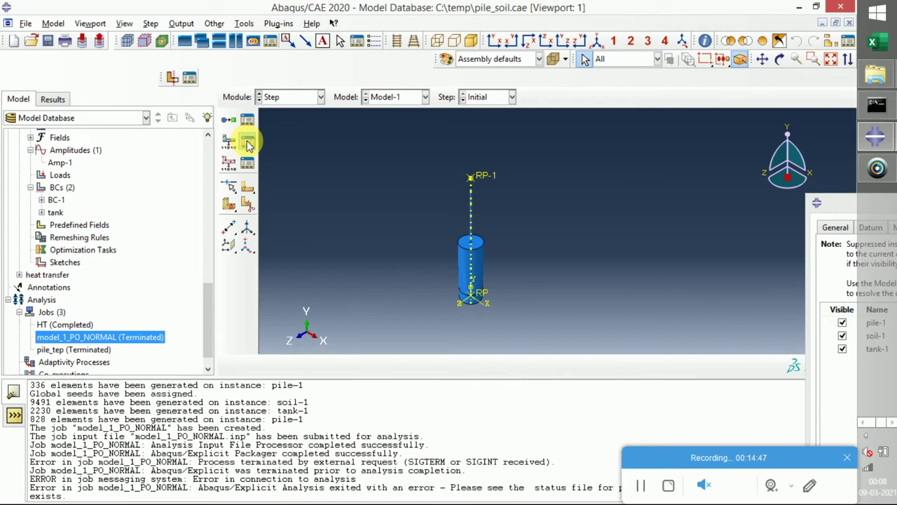
left_click(601, 218)
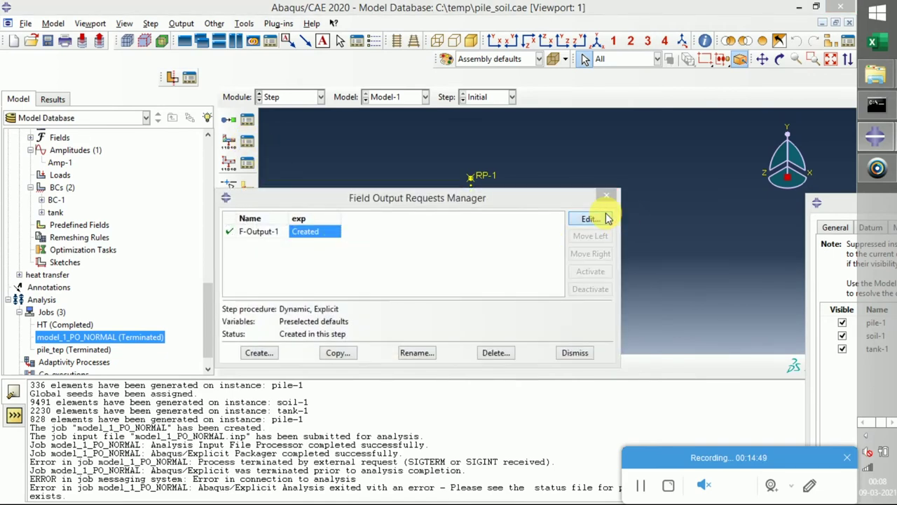
left_click(575, 123)
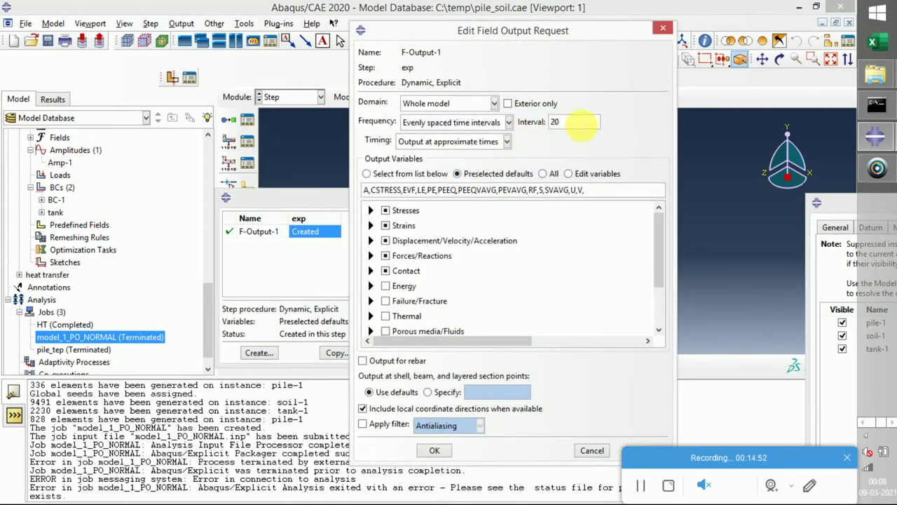
left_click_drag(537, 123, 575, 123)
type("500")
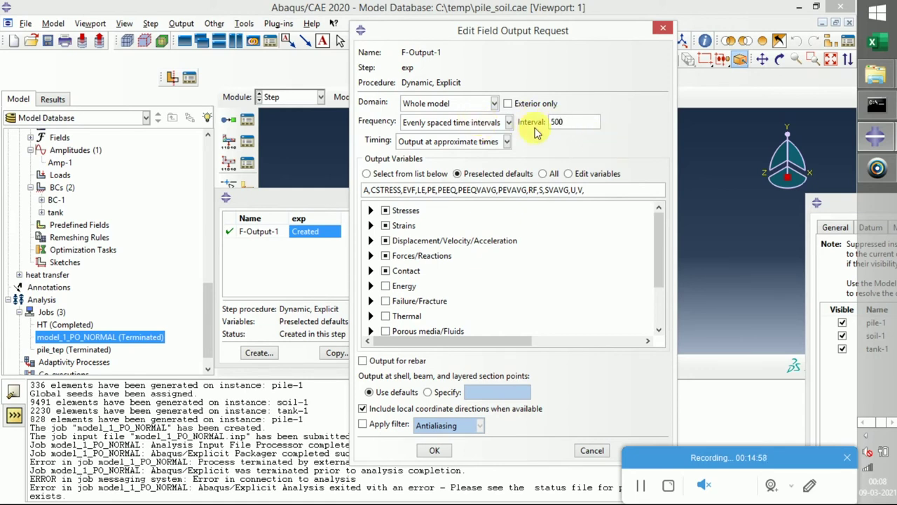
left_click(436, 451)
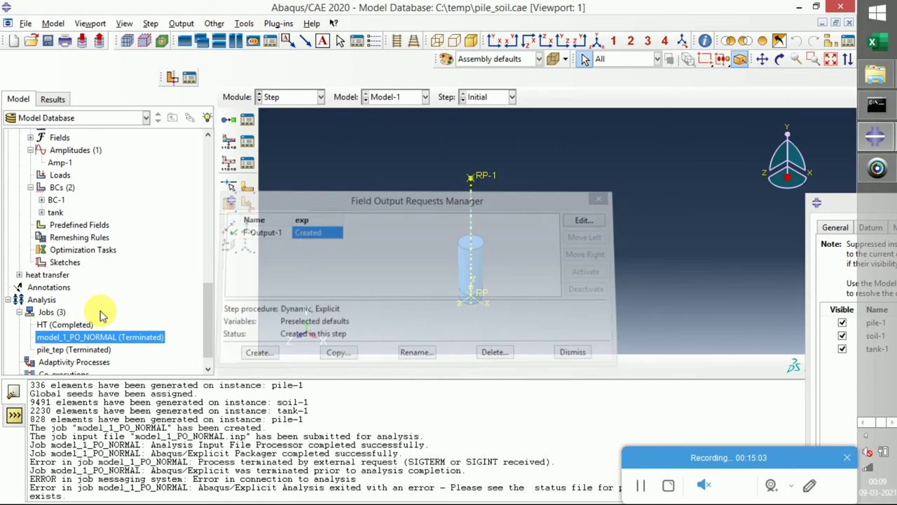
Resubmit the model_1_PO_NORMAL job for analysis and open its monitor to follow the run.
right_click(77, 336)
left_click(103, 428)
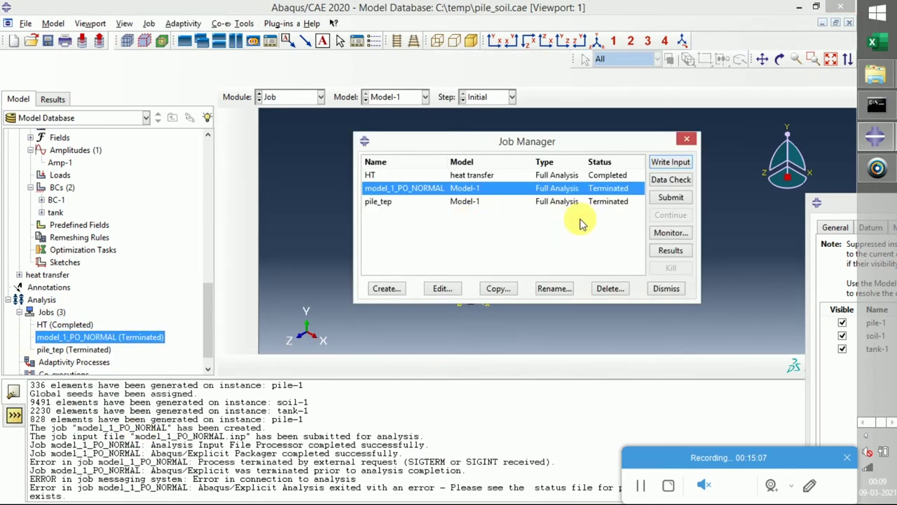
double_click(144, 336)
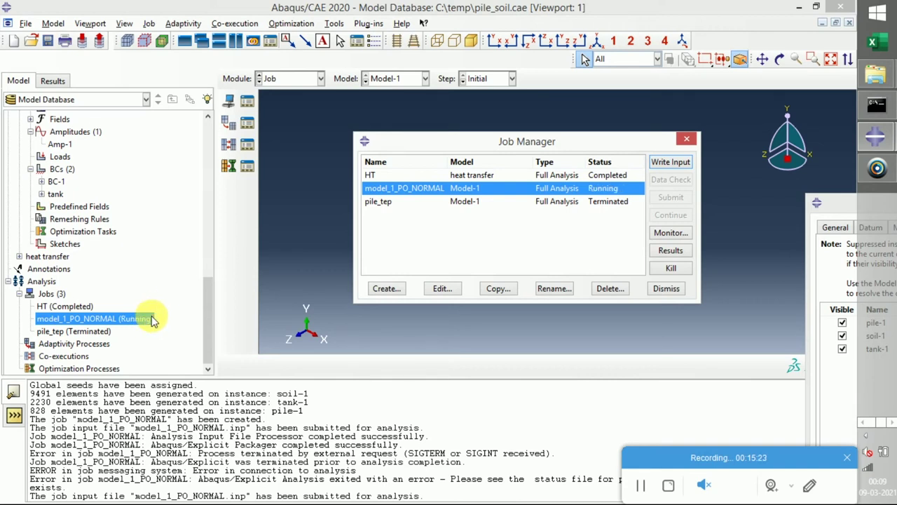
left_click(666, 232)
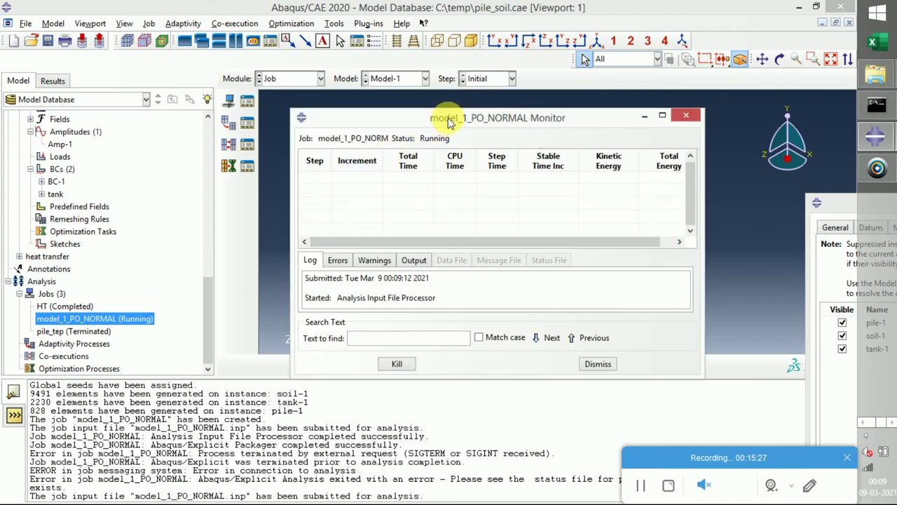
left_click_drag(446, 118, 446, 104)
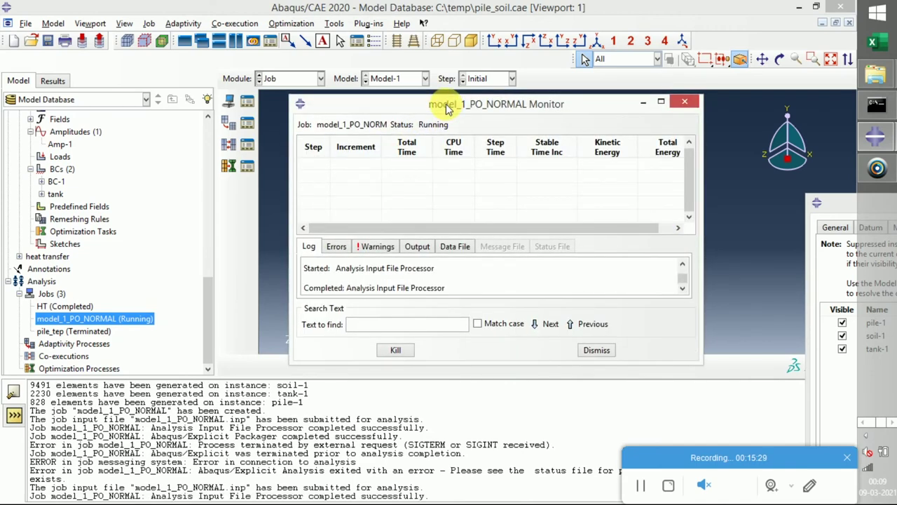